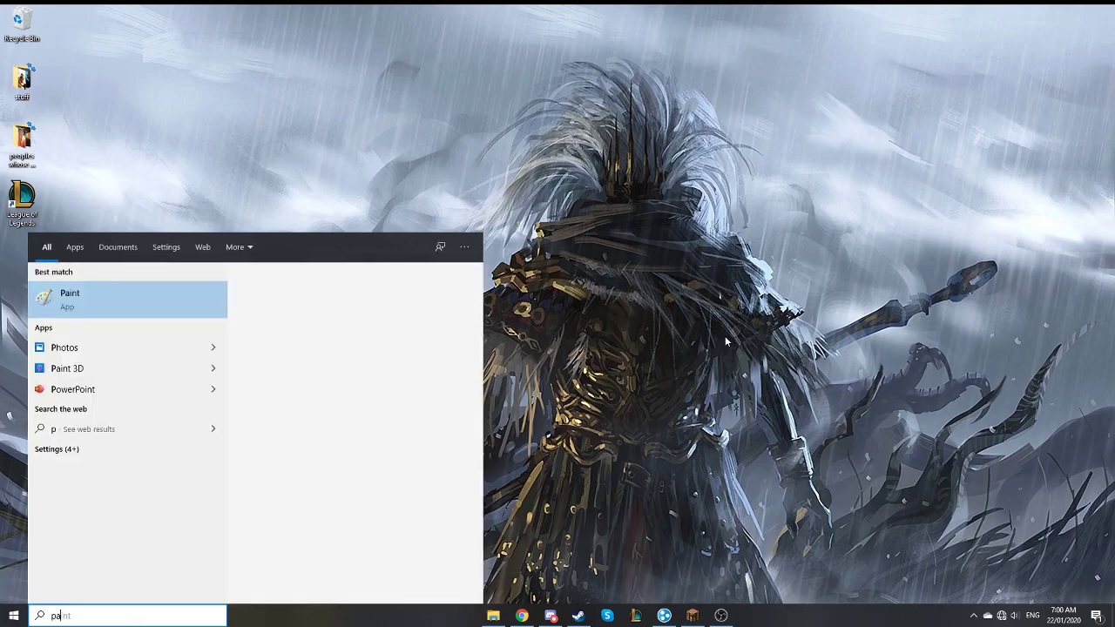
Open Paint and enlarge the blank canvas to about 1328 × 835 px.
{"action": "key", "text": "Return"}
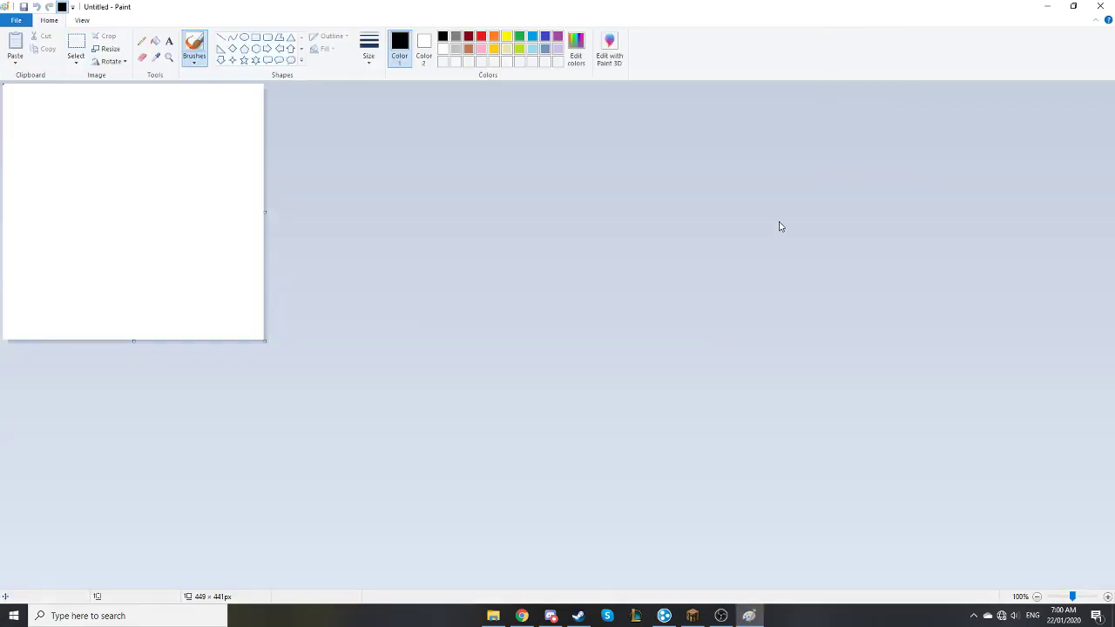
{"action": "left_click_drag", "start_coordinate": [263, 342], "coordinate": [775, 569]}
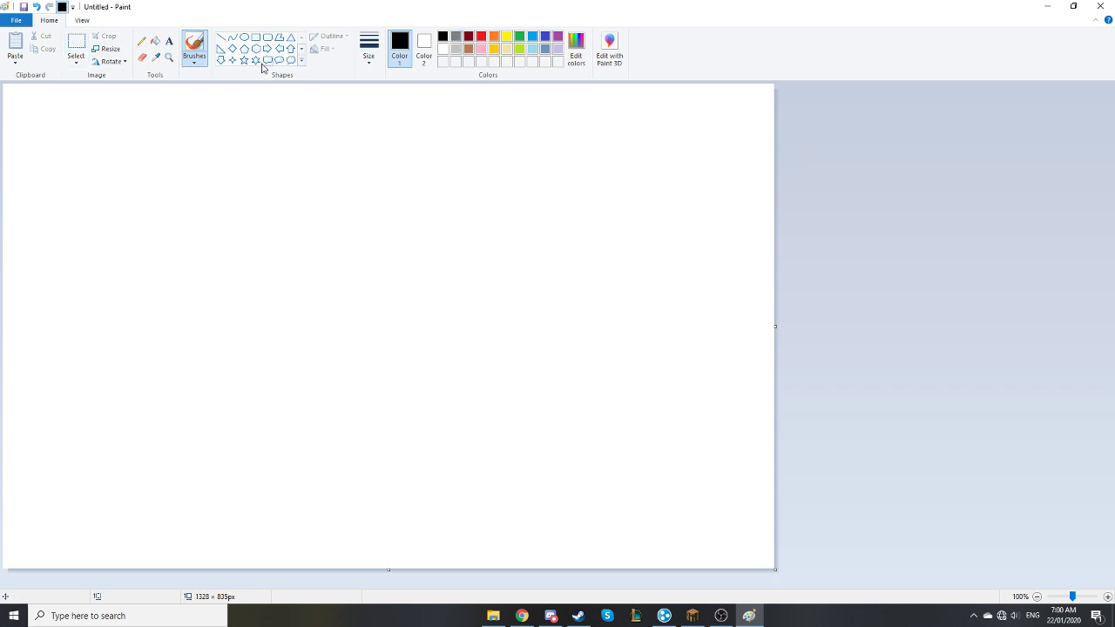
Open cowboy shibe.jpg from the shiba inu folder in Pictures with Paint.
{"action": "left_click", "coordinate": [493, 616]}
{"action": "left_click", "coordinate": [438, 379]}
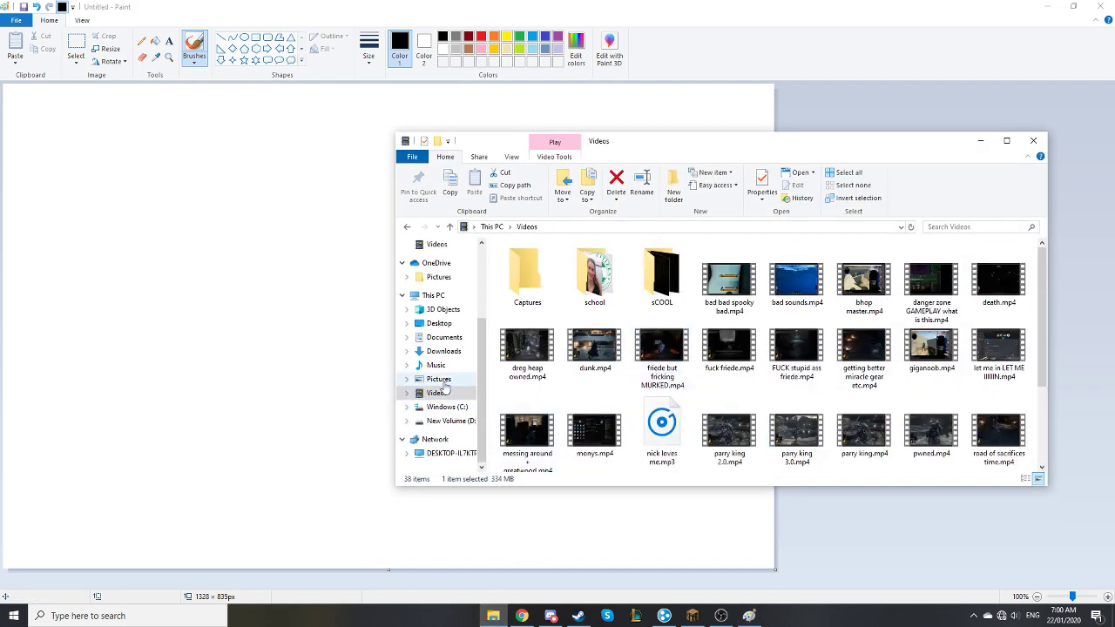
{"action": "double_click", "coordinate": [1007, 273]}
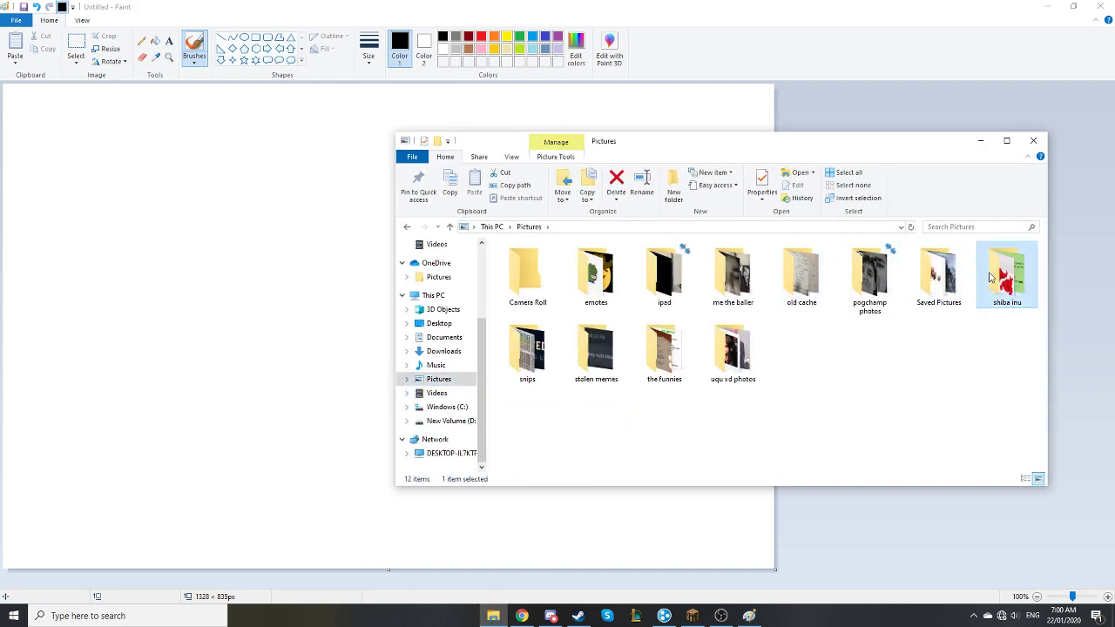
{"action": "scroll", "coordinate": [873, 410], "scroll_direction": "down", "scroll_amount": 1}
{"action": "scroll", "coordinate": [873, 409], "scroll_direction": "up", "scroll_amount": 1}
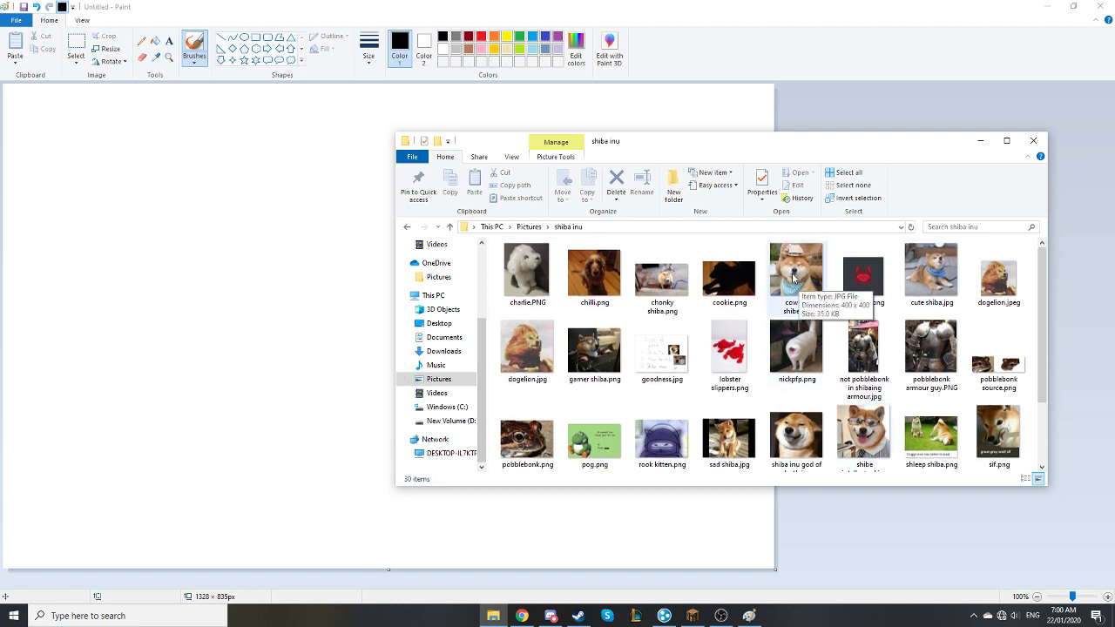
{"action": "right_click", "coordinate": [793, 277]}
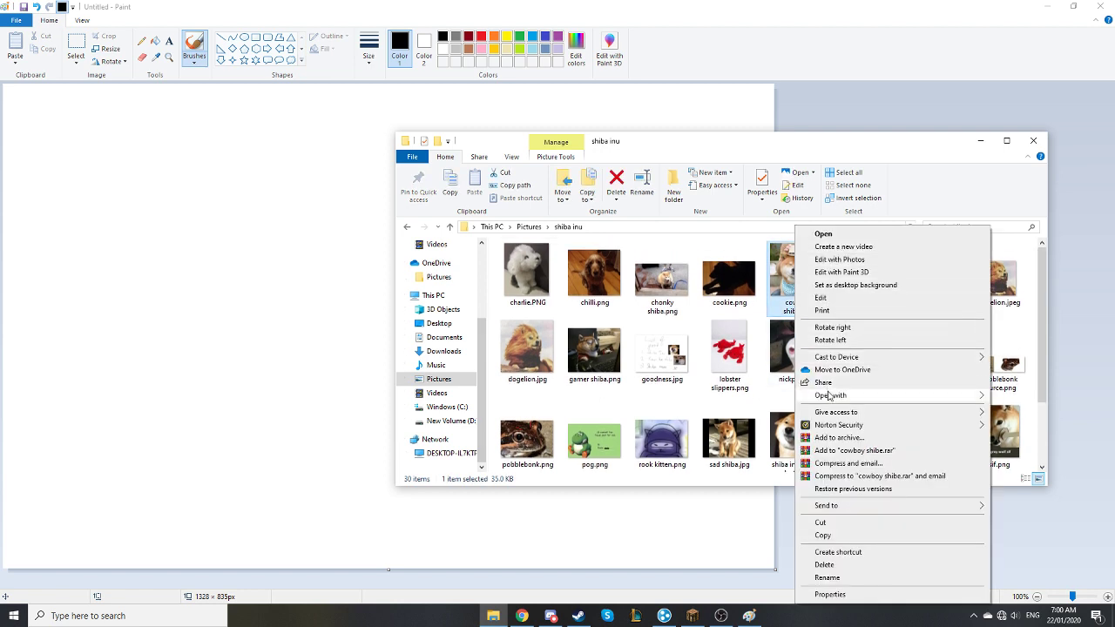
{"action": "mouse_move", "coordinate": [829, 396]}
{"action": "left_click", "coordinate": [762, 394]}
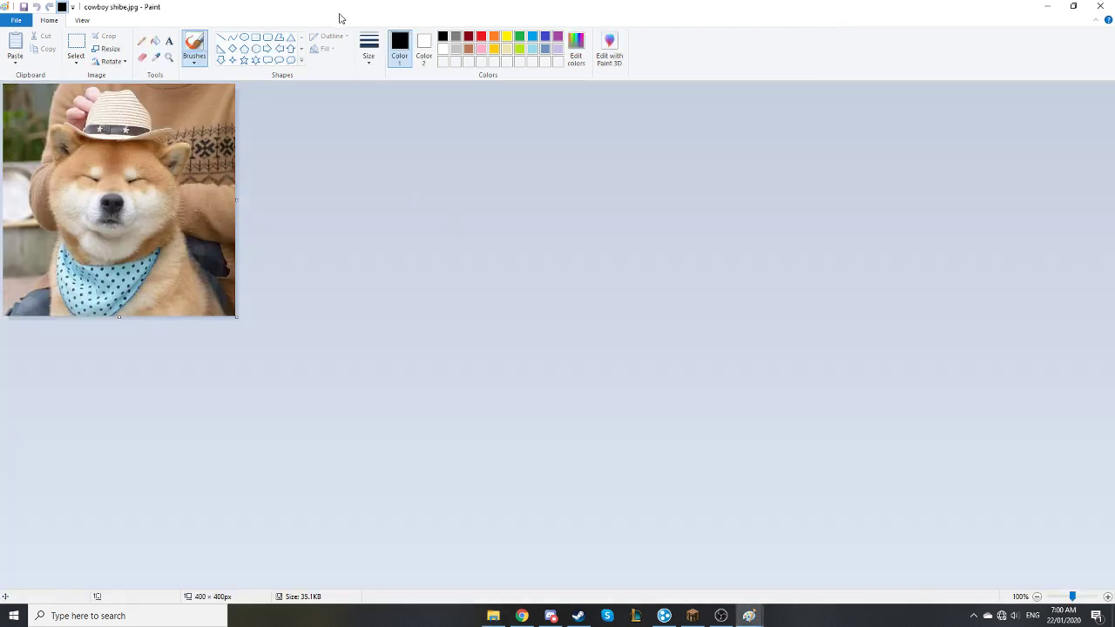
Copy an area of about 331 × 397 px around the cowboy dog and paste it near the middle of the untitled canvas.
{"action": "left_click", "coordinate": [76, 43]}
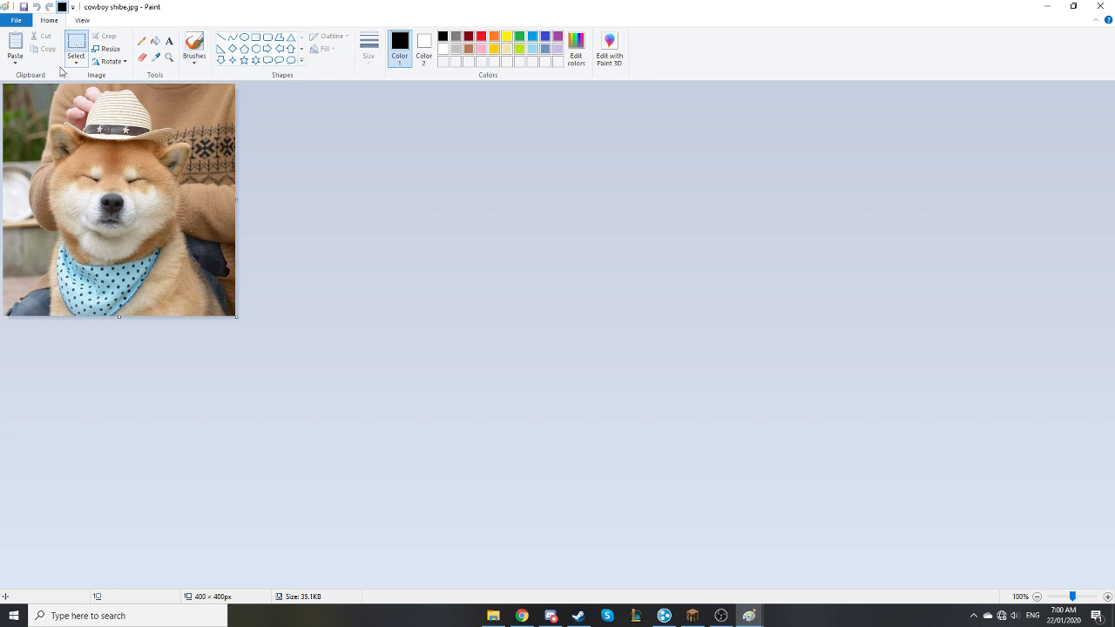
{"action": "left_click_drag", "start_coordinate": [21, 85], "coordinate": [213, 327]}
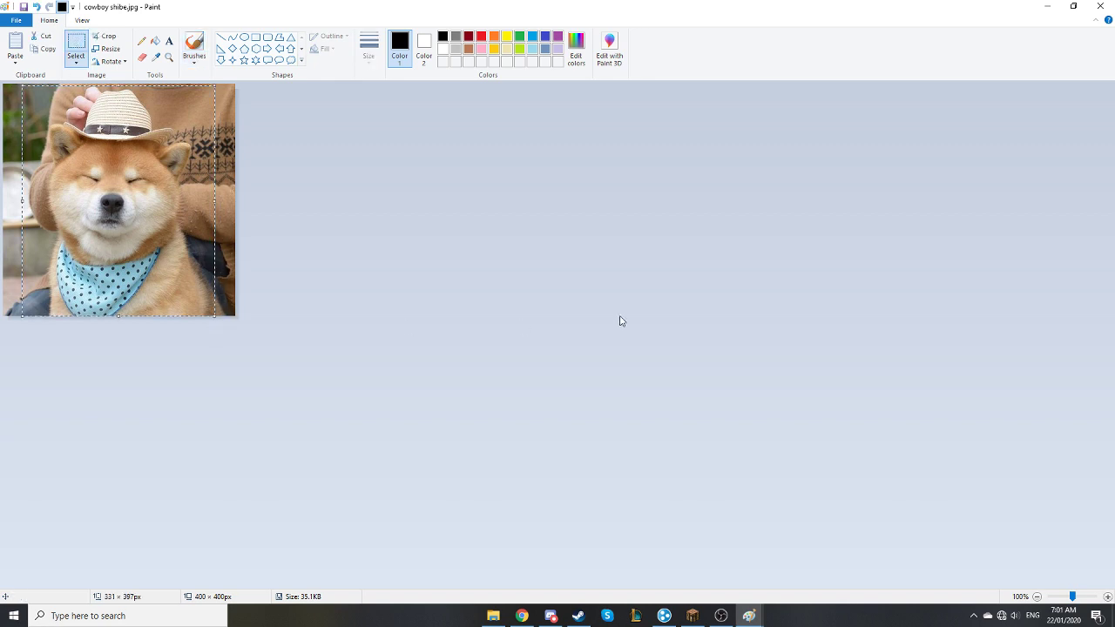
{"action": "key", "text": "ctrl+c"}
{"action": "key", "text": "alt+Tab"}
{"action": "left_click", "coordinate": [662, 241]}
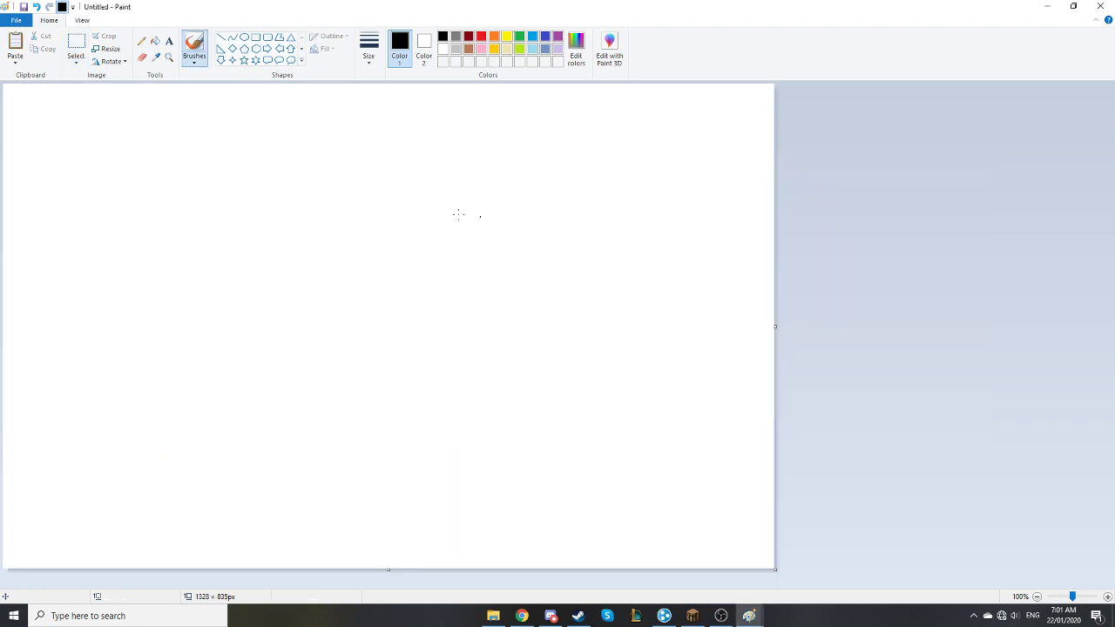
{"action": "key", "text": "ctrl+v"}
{"action": "left_click_drag", "start_coordinate": [157, 194], "coordinate": [545, 273]}
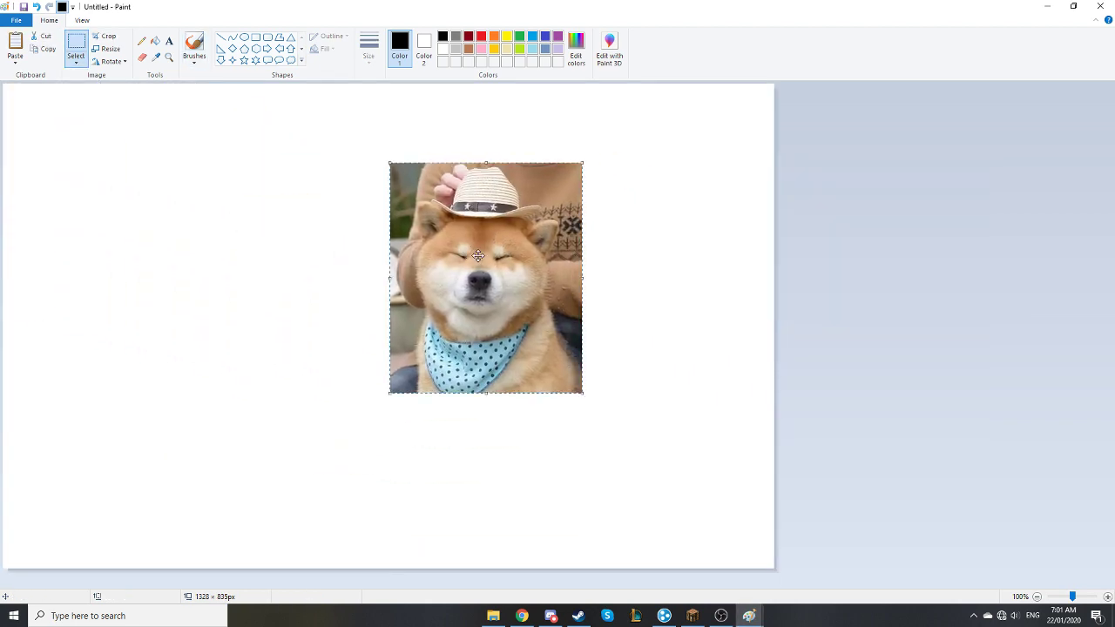
Open the chonk.jpg from the shiba inu folder with Paint.
{"action": "left_click", "coordinate": [493, 616]}
{"action": "scroll", "coordinate": [661, 348], "scroll_direction": "down", "scroll_amount": 1}
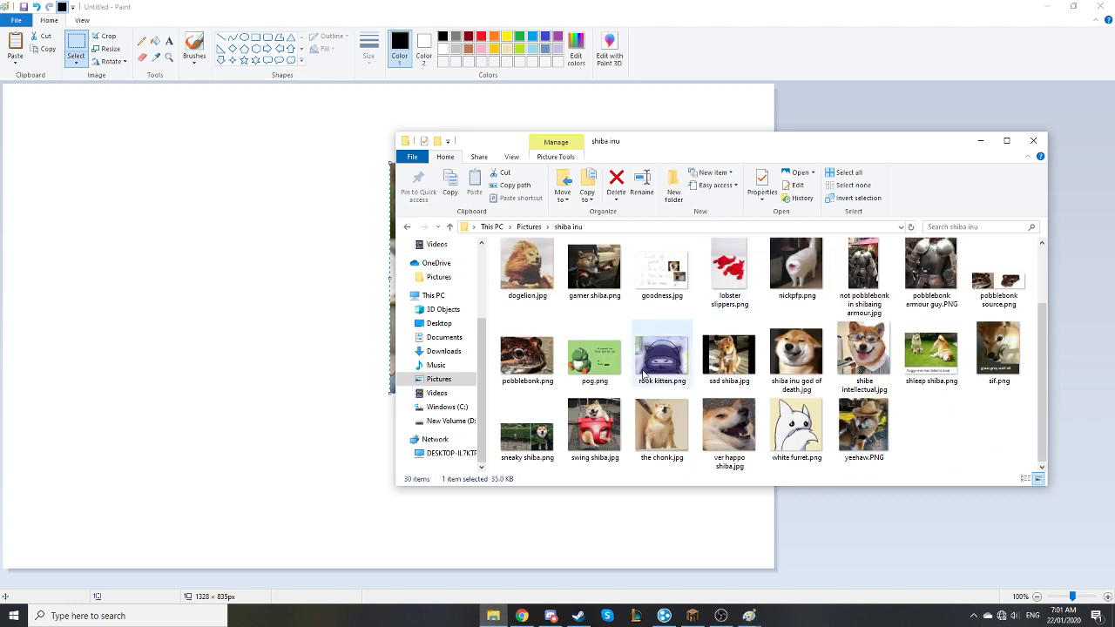
{"action": "right_click", "coordinate": [670, 427]}
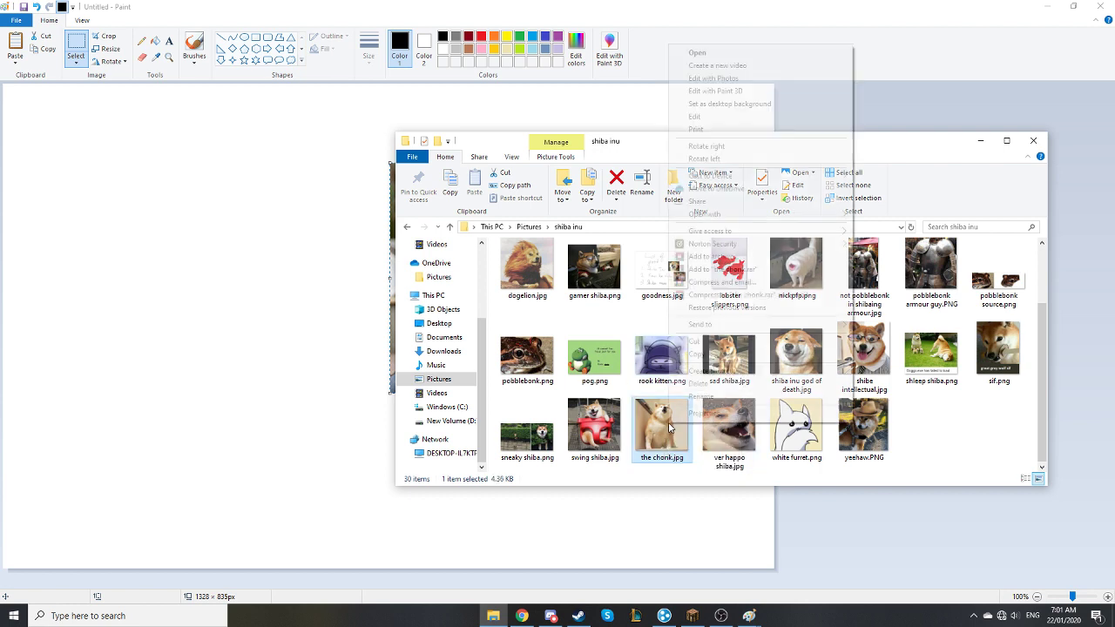
{"action": "mouse_move", "coordinate": [703, 214]}
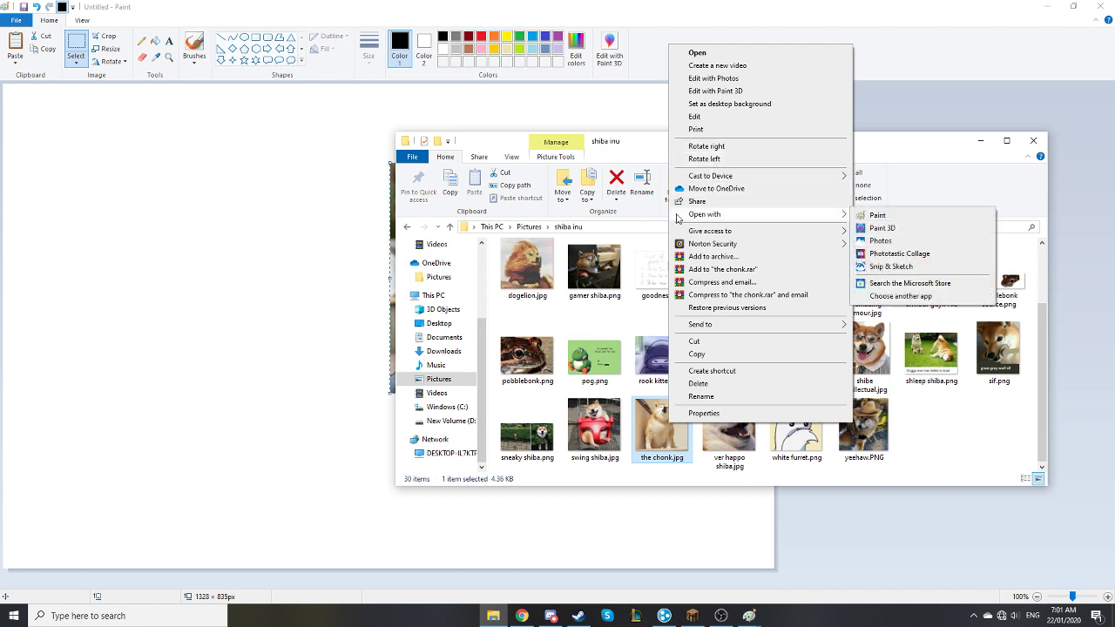
{"action": "left_click", "coordinate": [865, 216]}
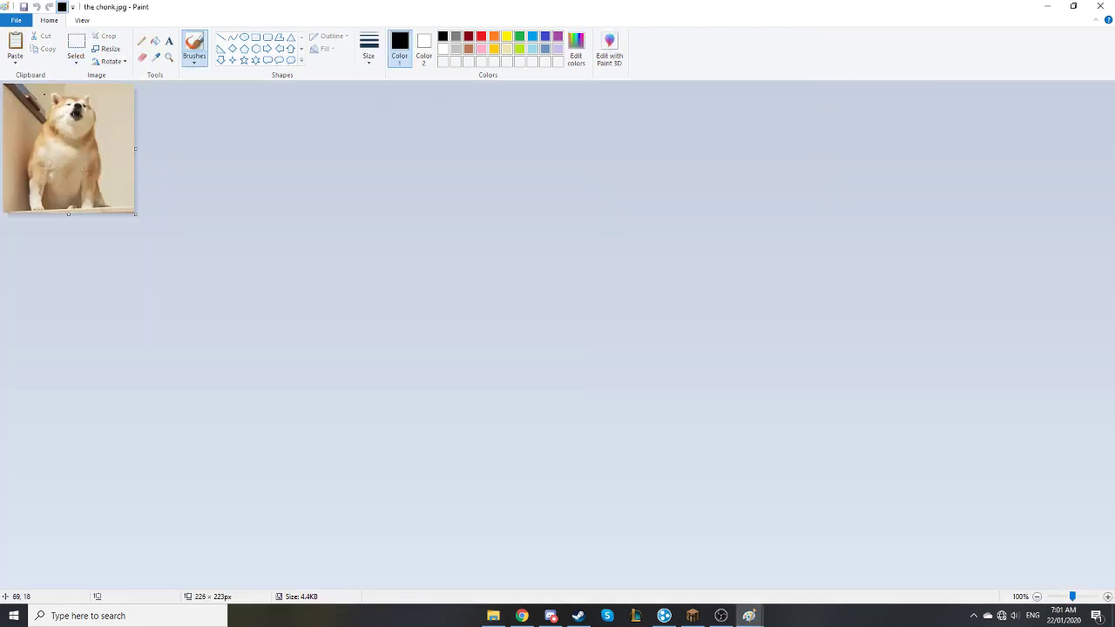
Copy an area of about 178 × 218 px around the chonky dog and paste it beside the cowboy dog on the untitled canvas.
{"action": "left_click", "coordinate": [76, 48]}
{"action": "left_click_drag", "start_coordinate": [46, 154], "coordinate": [115, 213]}
{"action": "key", "text": "alt+Tab"}
{"action": "key", "text": "alt+Tab"}
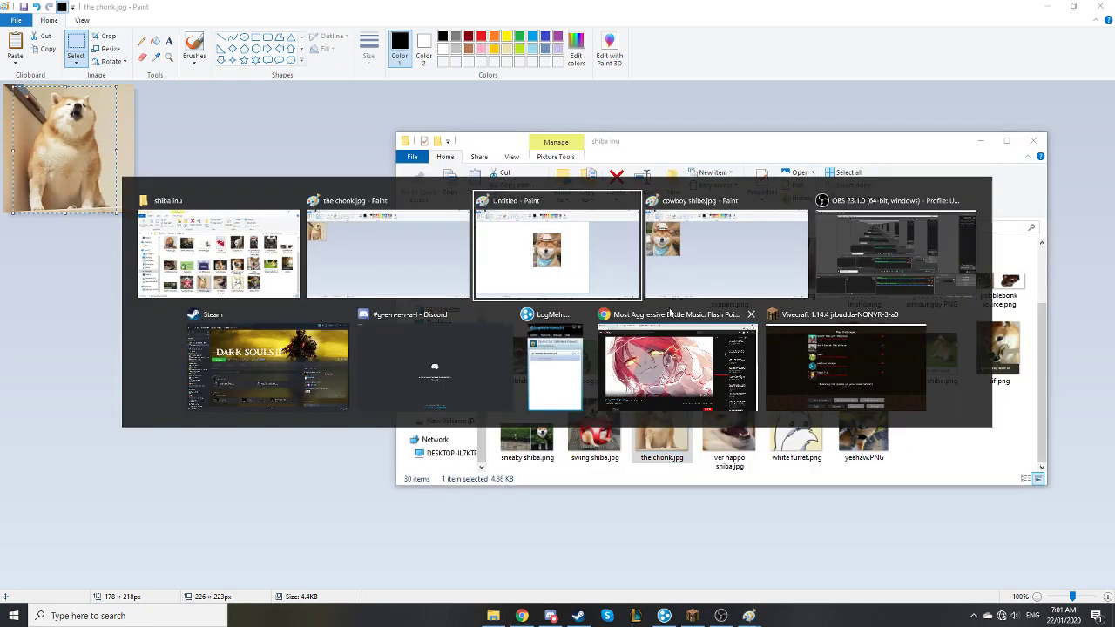
{"action": "left_click", "coordinate": [584, 244]}
{"action": "key", "text": "ctrl+v"}
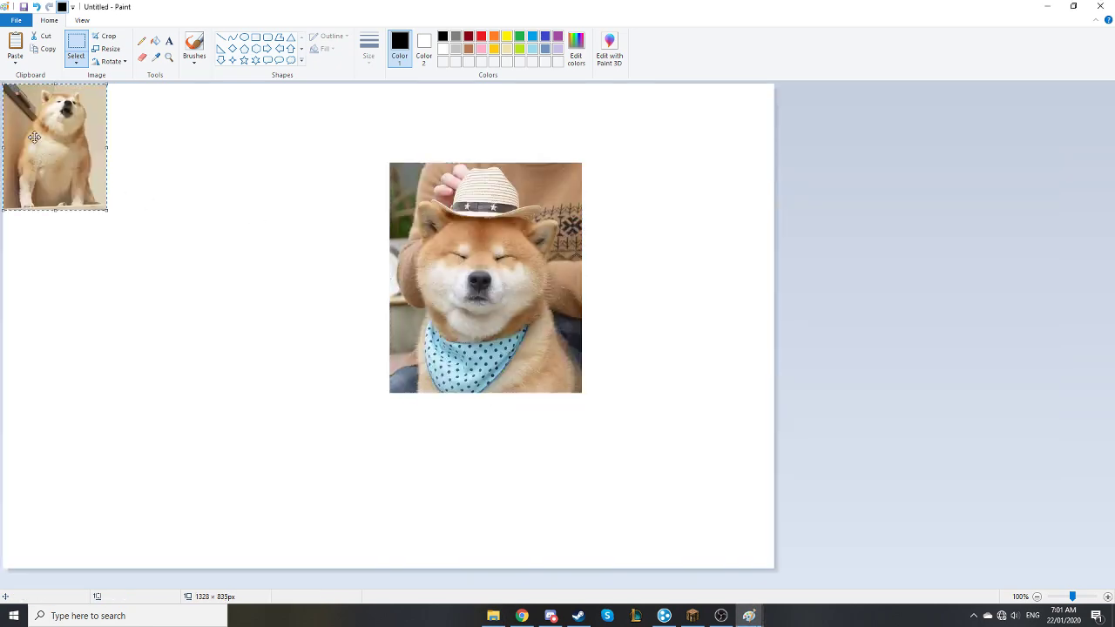
{"action": "left_click_drag", "start_coordinate": [26, 150], "coordinate": [211, 291]}
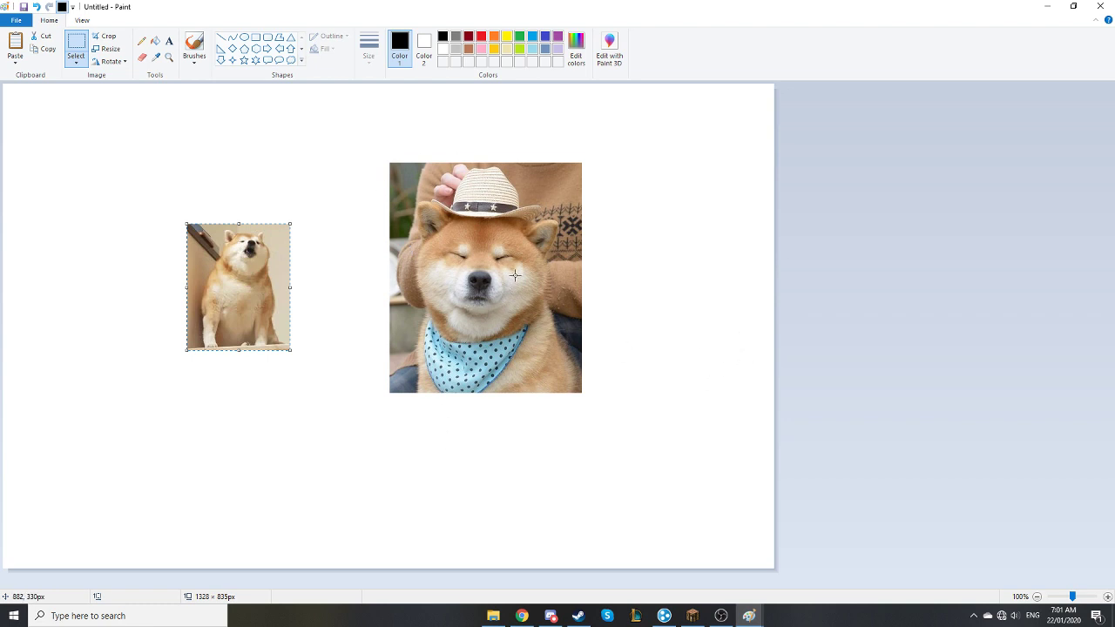
Delete the part of the cowboy dog picture below the hat brim.
{"action": "left_click", "coordinate": [667, 253]}
{"action": "left_click_drag", "start_coordinate": [372, 223], "coordinate": [634, 299]}
{"action": "left_click_drag", "start_coordinate": [621, 383], "coordinate": [628, 406]}
{"action": "key", "text": "Delete"}
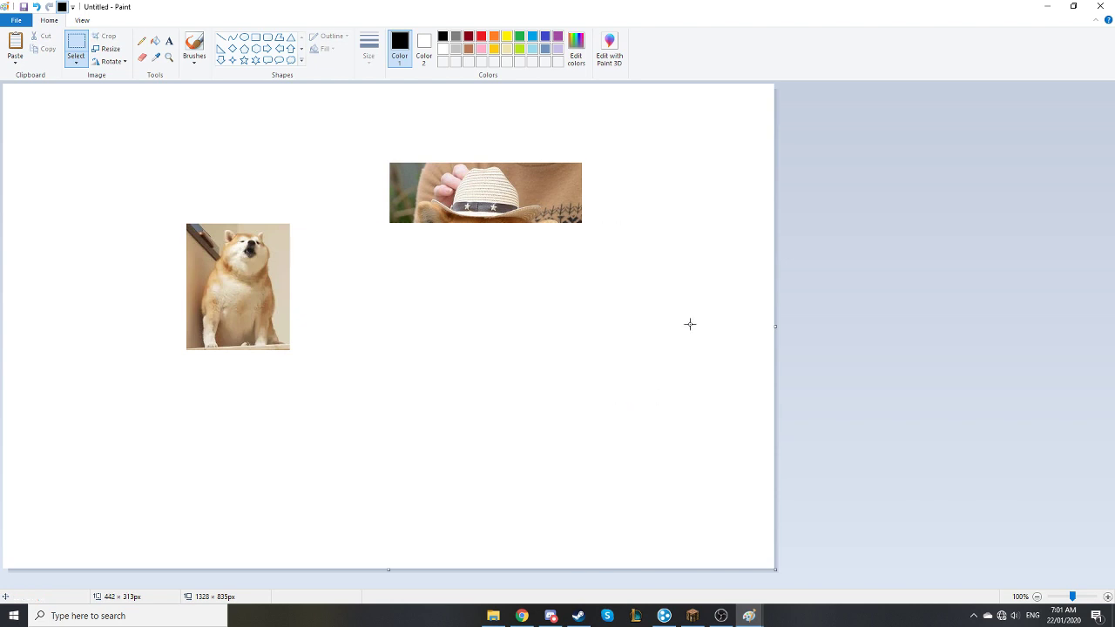
Delete the rectangular background areas to the right of the hat, beside the brim and the crown.
{"action": "left_click_drag", "start_coordinate": [622, 242], "coordinate": [544, 151]}
{"action": "key", "text": "Delete"}
{"action": "left_click_drag", "start_coordinate": [564, 204], "coordinate": [520, 152]}
{"action": "left_click", "coordinate": [625, 254]}
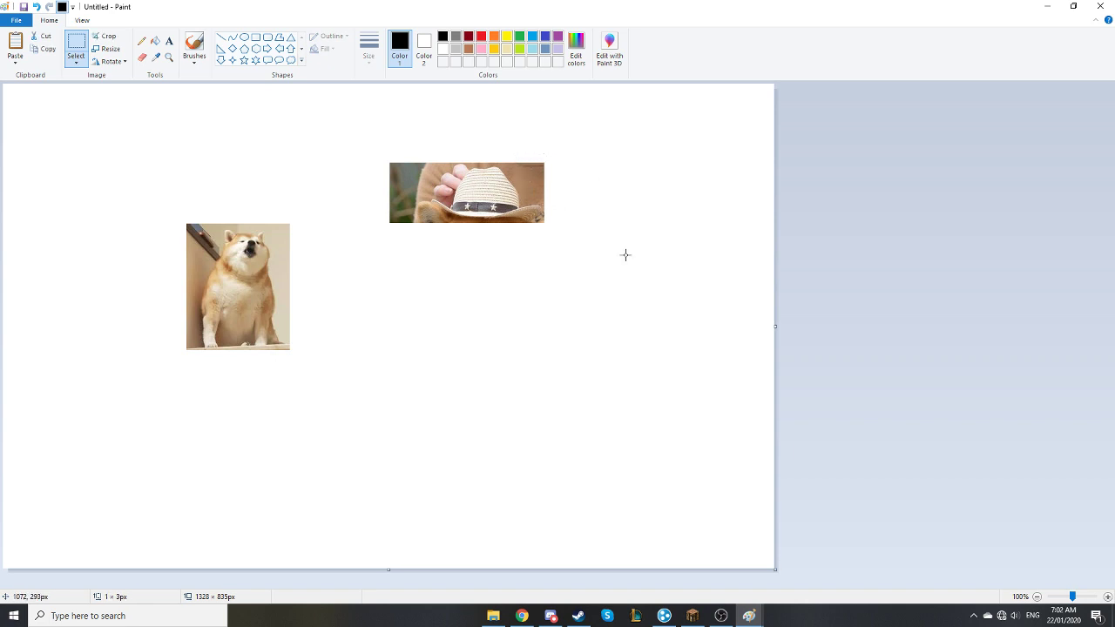
{"action": "left_click_drag", "start_coordinate": [563, 201], "coordinate": [520, 147]}
{"action": "key", "text": "Delete"}
Delete the rectangular background areas to the left of the hat, including most of the fingers.
{"action": "left_click_drag", "start_coordinate": [563, 298], "coordinate": [570, 302]}
{"action": "left_click_drag", "start_coordinate": [428, 229], "coordinate": [381, 132]}
{"action": "key", "text": "Delete"}
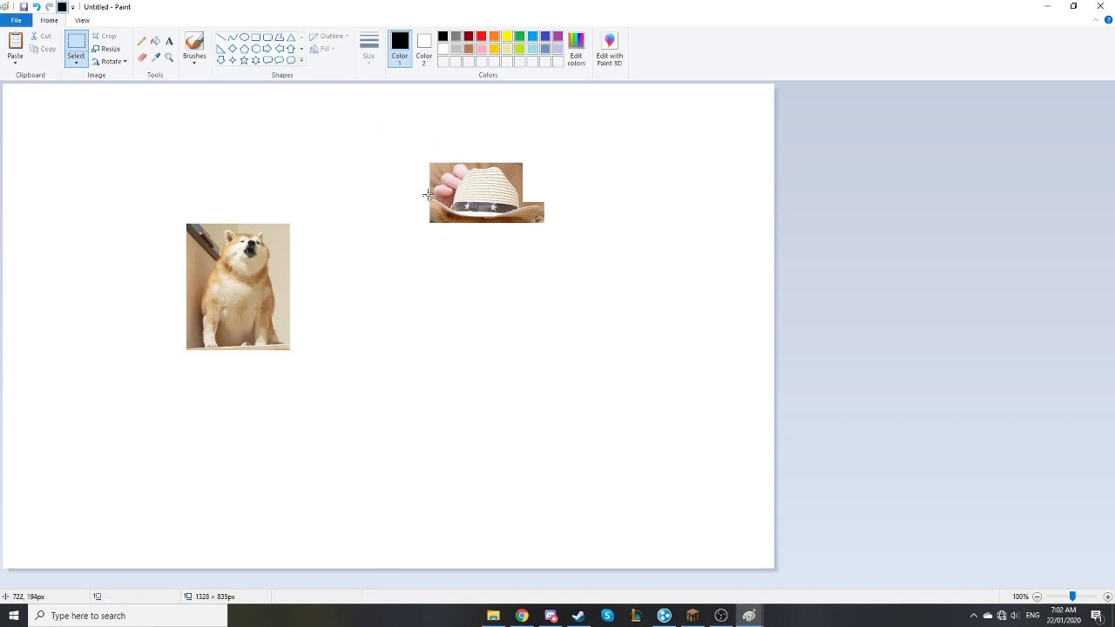
{"action": "left_click_drag", "start_coordinate": [424, 195], "coordinate": [454, 157]}
{"action": "key", "text": "Delete"}
{"action": "left_click_drag", "start_coordinate": [458, 155], "coordinate": [459, 156]}
{"action": "key", "text": "Delete"}
Trace around the crown and brim of the hat with a thicker white Pencil line at 400% zoom.
{"action": "left_click", "coordinate": [141, 40]}
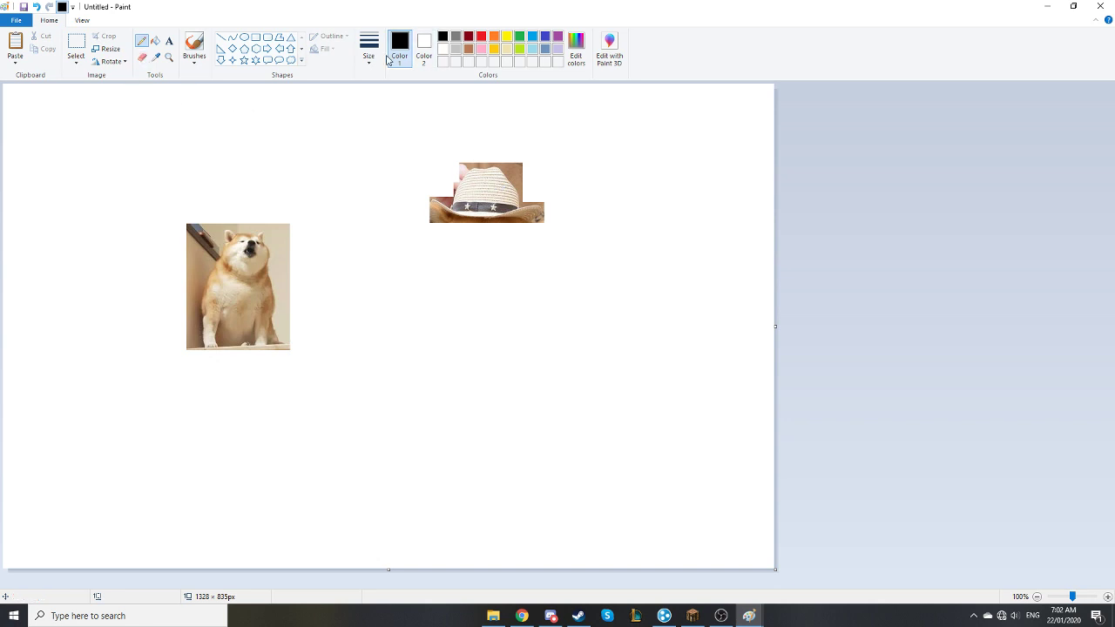
{"action": "left_click", "coordinate": [443, 49]}
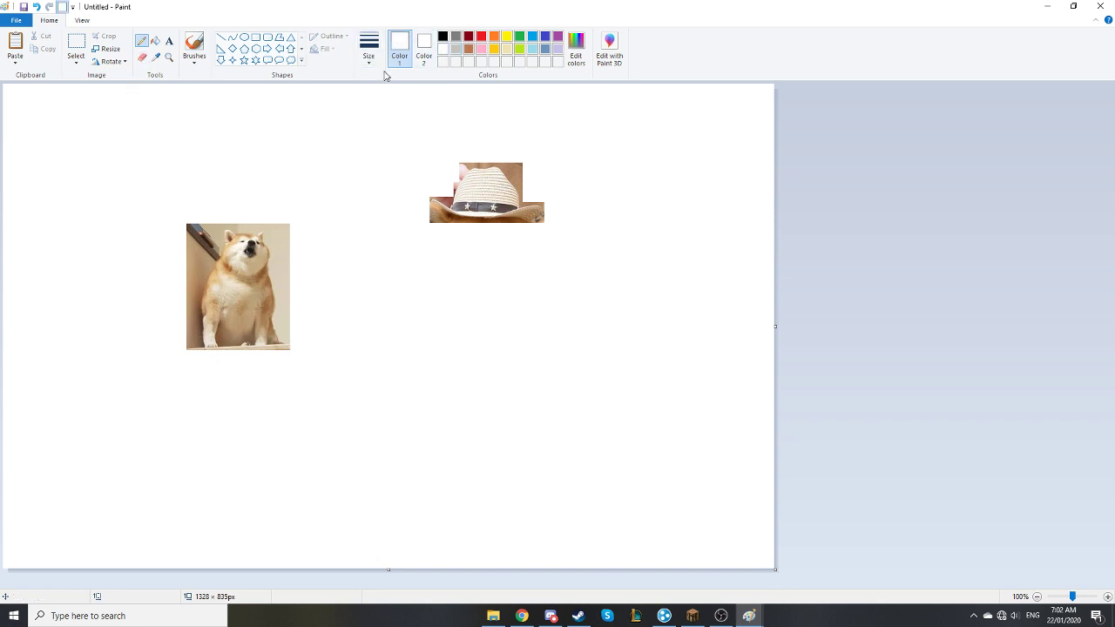
{"action": "left_click", "coordinate": [193, 54]}
{"action": "left_click", "coordinate": [369, 51]}
{"action": "left_click", "coordinate": [385, 150]}
{"action": "scroll", "coordinate": [490, 218], "scroll_direction": "up", "scroll_amount": 3}
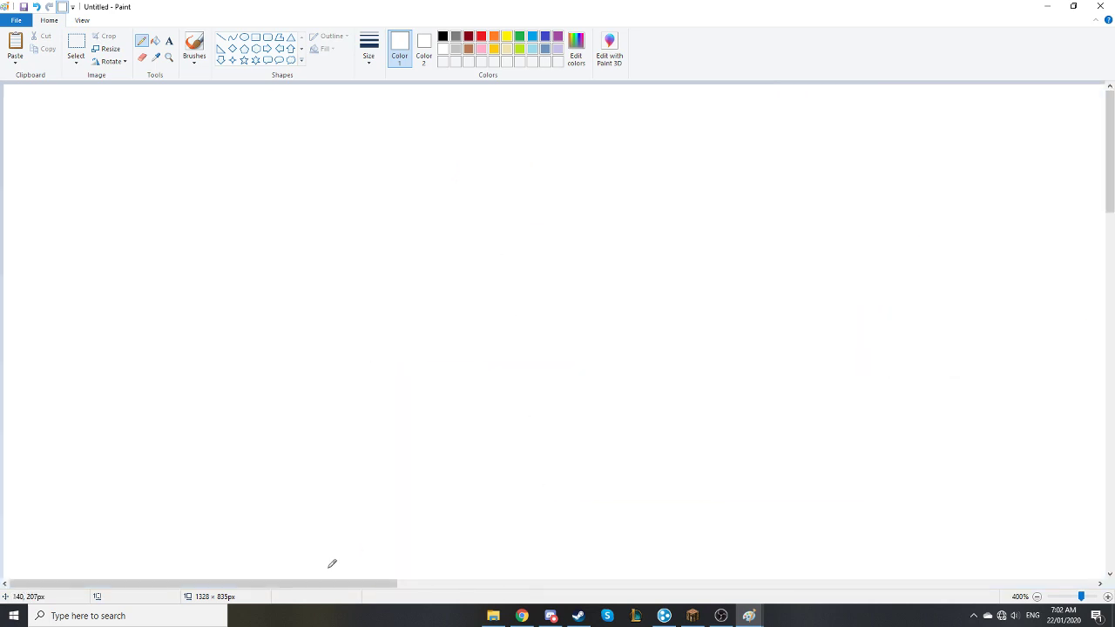
{"action": "left_click_drag", "start_coordinate": [326, 583], "coordinate": [707, 584]}
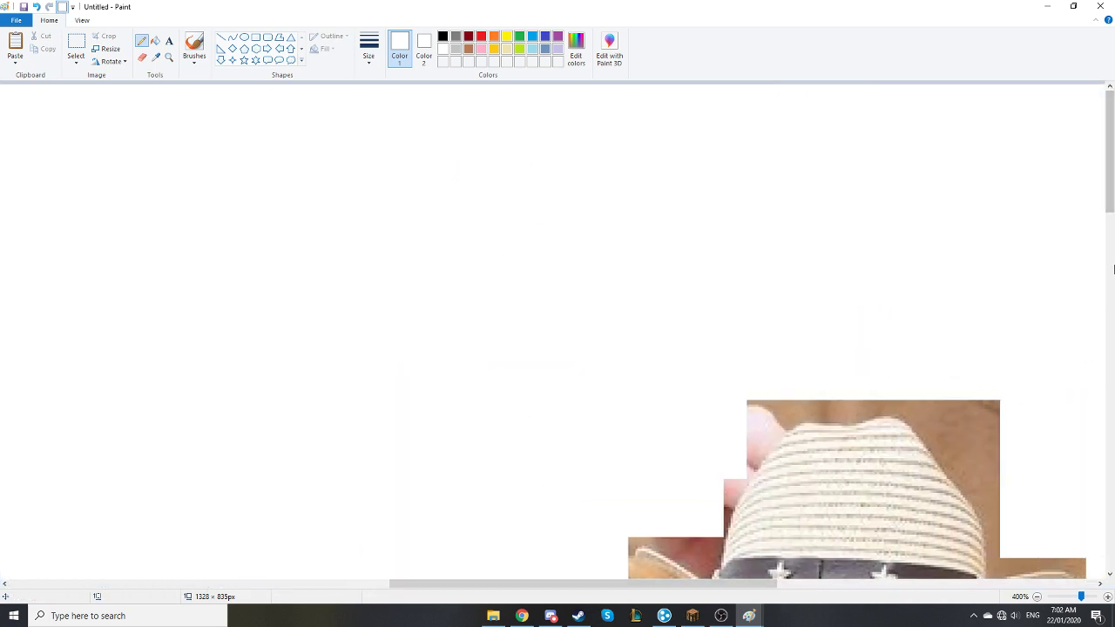
{"action": "left_click", "coordinate": [1112, 270]}
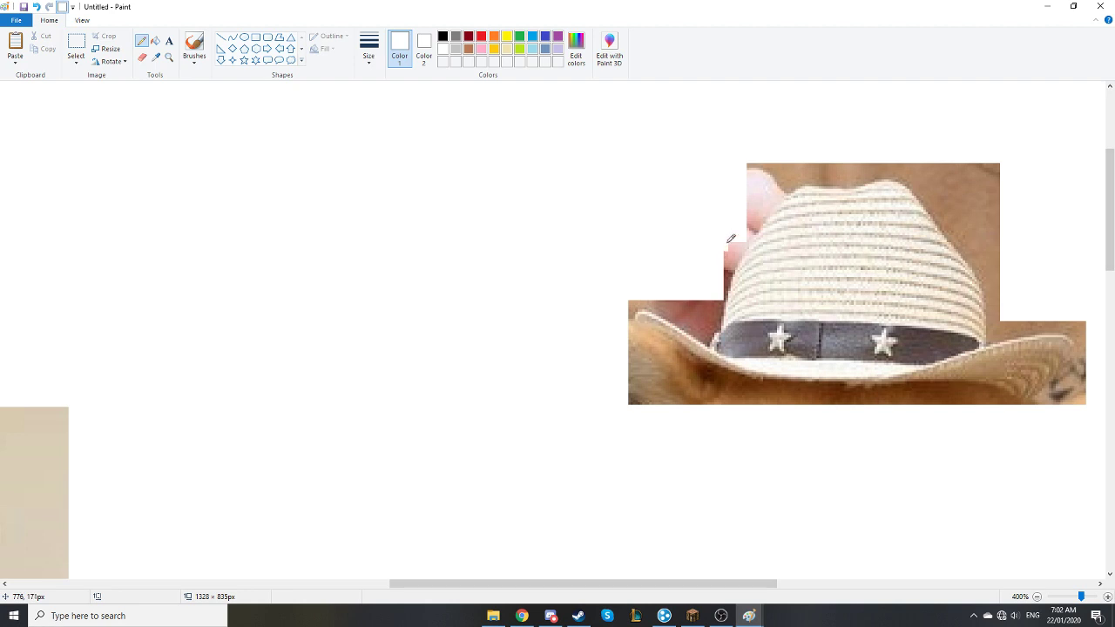
{"action": "mouse_move", "coordinate": [731, 237]}
{"action": "left_mouse_down"}
{"action": "mouse_move", "coordinate": [727, 255]}
{"action": "mouse_move", "coordinate": [747, 232]}
{"action": "mouse_move", "coordinate": [728, 276]}
{"action": "left_mouse_up"}
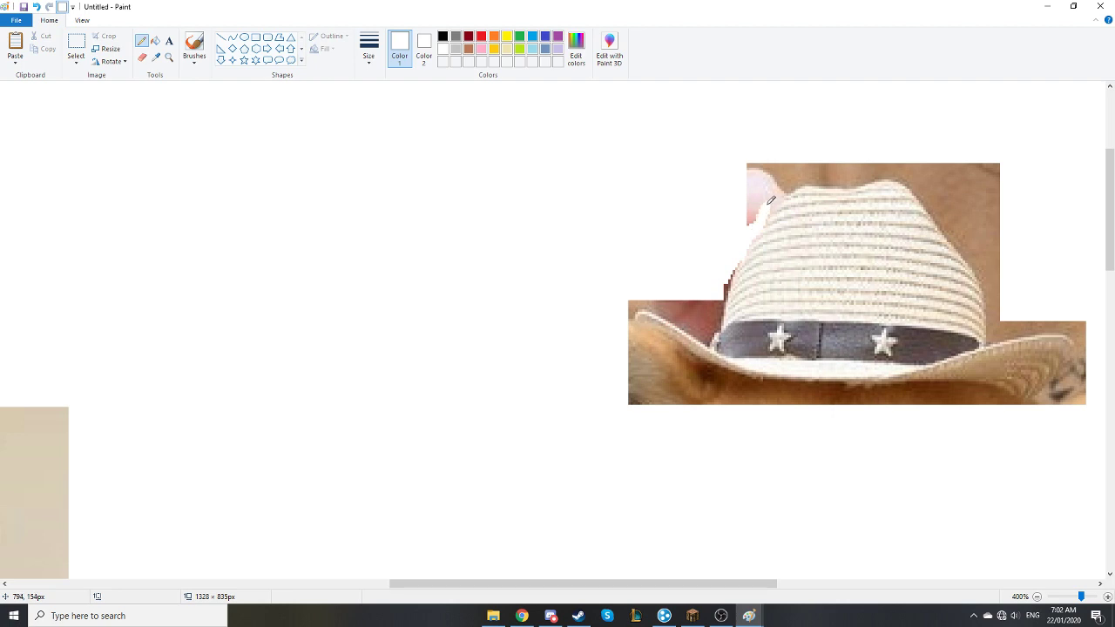
{"action": "left_click_drag", "start_coordinate": [771, 199], "coordinate": [803, 178]}
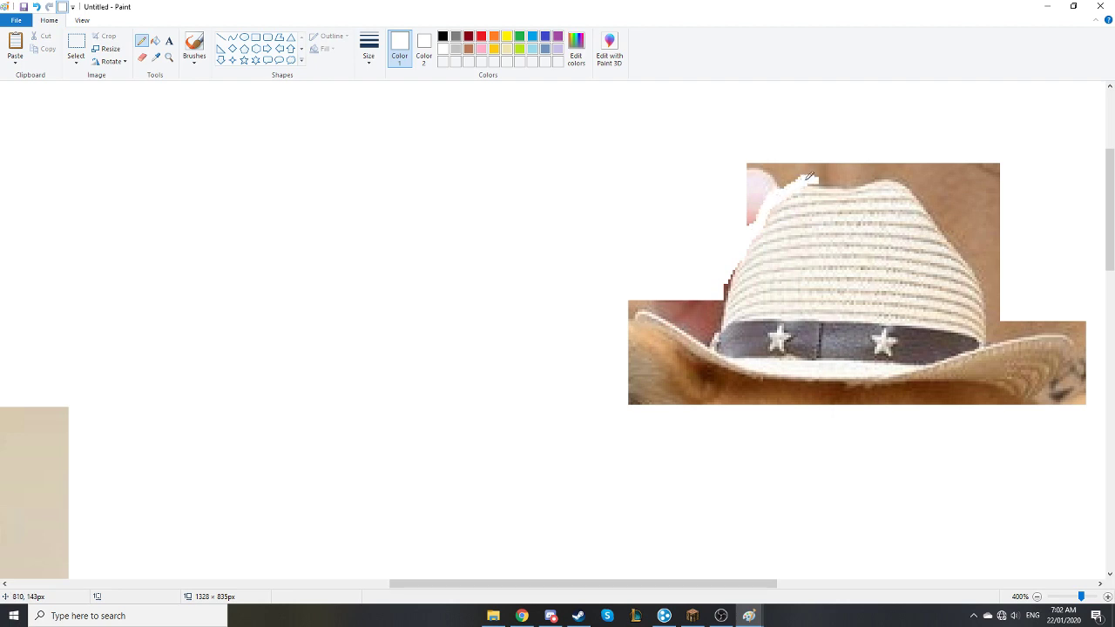
{"action": "mouse_move", "coordinate": [822, 179]}
{"action": "left_mouse_down"}
{"action": "mouse_move", "coordinate": [886, 168]}
{"action": "mouse_move", "coordinate": [914, 177]}
{"action": "mouse_move", "coordinate": [904, 180]}
{"action": "mouse_move", "coordinate": [990, 285]}
{"action": "mouse_move", "coordinate": [989, 341]}
{"action": "mouse_move", "coordinate": [1051, 326]}
{"action": "mouse_move", "coordinate": [1079, 334]}
{"action": "mouse_move", "coordinate": [1082, 373]}
{"action": "mouse_move", "coordinate": [1035, 397]}
{"action": "left_mouse_up"}
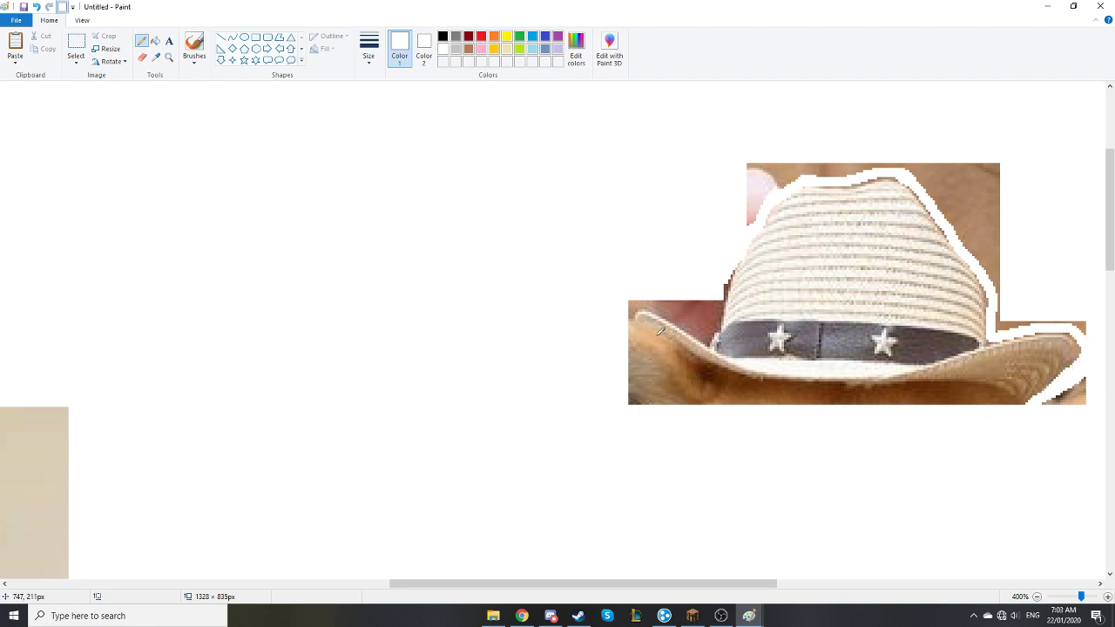
{"action": "mouse_move", "coordinate": [724, 297]}
{"action": "left_mouse_down"}
{"action": "mouse_move", "coordinate": [702, 335]}
{"action": "mouse_move", "coordinate": [643, 302]}
{"action": "mouse_move", "coordinate": [623, 321]}
{"action": "mouse_move", "coordinate": [702, 369]}
{"action": "mouse_move", "coordinate": [750, 383]}
{"action": "mouse_move", "coordinate": [975, 380]}
{"action": "mouse_move", "coordinate": [1035, 404]}
{"action": "left_mouse_up"}
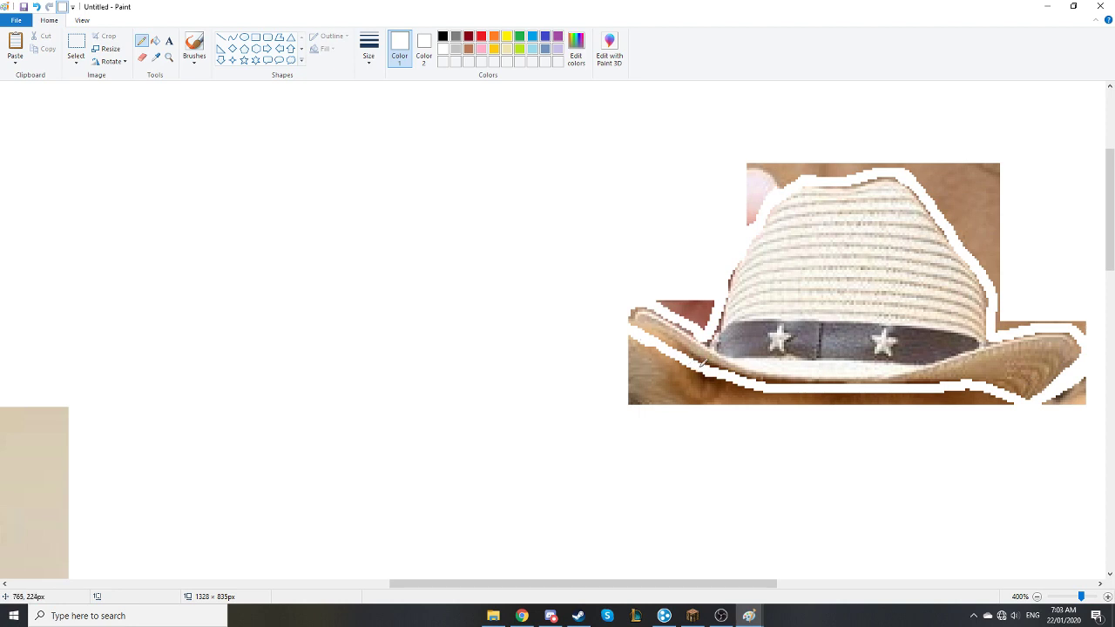
Paint over the leftover background pieces below, above and beside the hat with the white Pencil.
{"action": "mouse_move", "coordinate": [685, 349]}
{"action": "left_mouse_down"}
{"action": "mouse_move", "coordinate": [625, 318]}
{"action": "mouse_move", "coordinate": [665, 357]}
{"action": "mouse_move", "coordinate": [627, 334]}
{"action": "mouse_move", "coordinate": [636, 338]}
{"action": "mouse_move", "coordinate": [621, 350]}
{"action": "mouse_move", "coordinate": [659, 364]}
{"action": "mouse_move", "coordinate": [602, 372]}
{"action": "mouse_move", "coordinate": [712, 376]}
{"action": "mouse_move", "coordinate": [805, 412]}
{"action": "mouse_move", "coordinate": [802, 398]}
{"action": "mouse_move", "coordinate": [853, 401]}
{"action": "mouse_move", "coordinate": [776, 398]}
{"action": "mouse_move", "coordinate": [972, 401]}
{"action": "mouse_move", "coordinate": [860, 403]}
{"action": "mouse_move", "coordinate": [980, 389]}
{"action": "mouse_move", "coordinate": [987, 408]}
{"action": "mouse_move", "coordinate": [1067, 408]}
{"action": "mouse_move", "coordinate": [1027, 411]}
{"action": "mouse_move", "coordinate": [1084, 401]}
{"action": "left_mouse_up"}
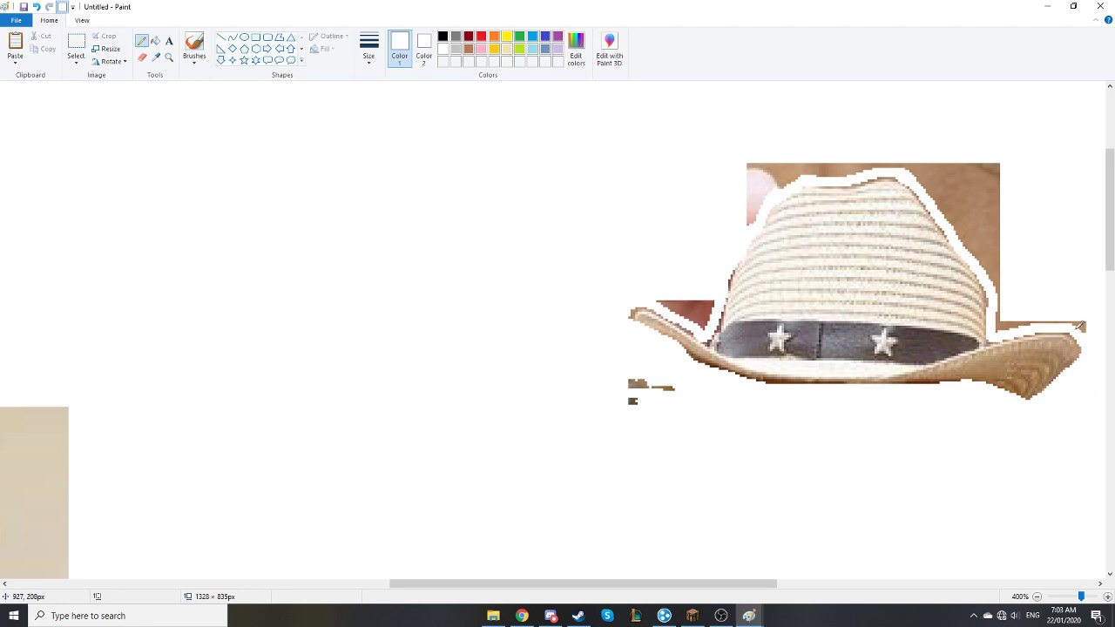
{"action": "mouse_move", "coordinate": [1080, 326]}
{"action": "left_mouse_down"}
{"action": "mouse_move", "coordinate": [994, 329]}
{"action": "mouse_move", "coordinate": [998, 275]}
{"action": "mouse_move", "coordinate": [963, 214]}
{"action": "mouse_move", "coordinate": [986, 253]}
{"action": "mouse_move", "coordinate": [899, 148]}
{"action": "mouse_move", "coordinate": [917, 173]}
{"action": "mouse_move", "coordinate": [832, 172]}
{"action": "mouse_move", "coordinate": [866, 162]}
{"action": "mouse_move", "coordinate": [842, 174]}
{"action": "mouse_move", "coordinate": [810, 160]}
{"action": "left_mouse_up"}
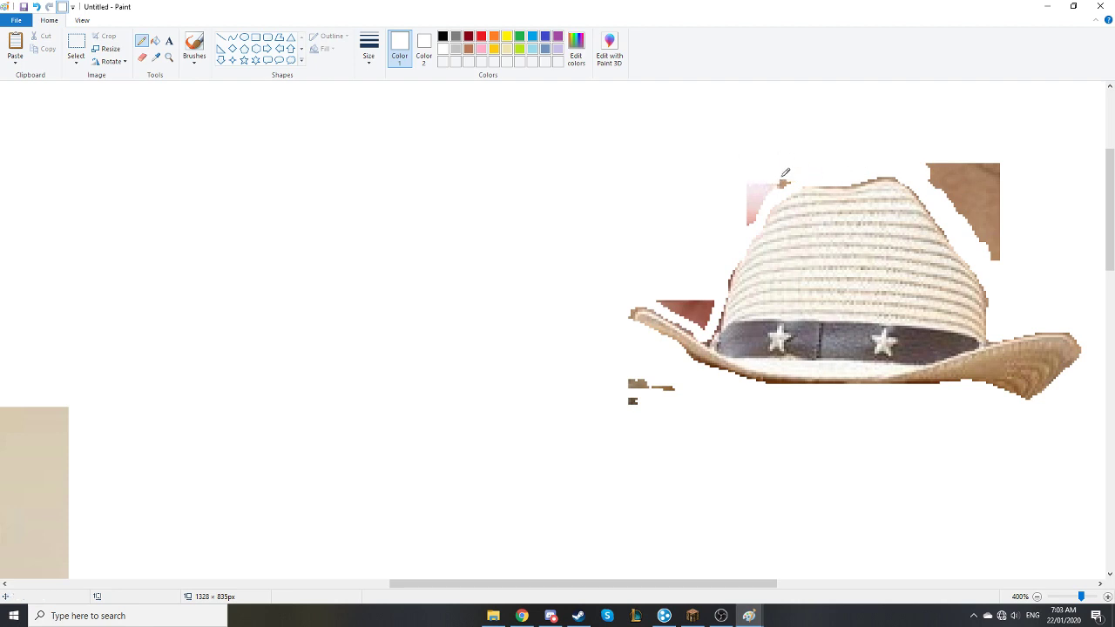
{"action": "mouse_move", "coordinate": [784, 175]}
{"action": "left_mouse_down"}
{"action": "mouse_move", "coordinate": [754, 213]}
{"action": "mouse_move", "coordinate": [753, 185]}
{"action": "left_mouse_up"}
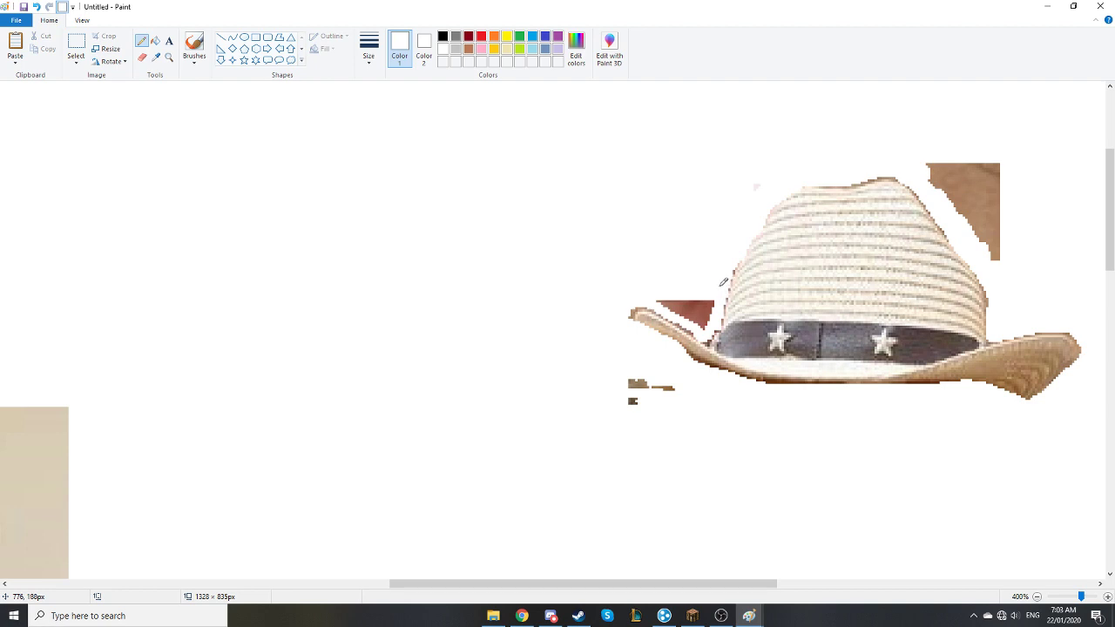
{"action": "mouse_move", "coordinate": [723, 281]}
{"action": "left_mouse_down"}
{"action": "mouse_move", "coordinate": [699, 307]}
{"action": "mouse_move", "coordinate": [716, 298]}
{"action": "mouse_move", "coordinate": [704, 323]}
{"action": "mouse_move", "coordinate": [656, 296]}
{"action": "mouse_move", "coordinate": [698, 301]}
{"action": "left_mouse_up"}
{"action": "mouse_move", "coordinate": [916, 158]}
{"action": "left_mouse_down"}
{"action": "mouse_move", "coordinate": [954, 213]}
{"action": "mouse_move", "coordinate": [950, 171]}
{"action": "mouse_move", "coordinate": [916, 134]}
{"action": "mouse_move", "coordinate": [971, 209]}
{"action": "mouse_move", "coordinate": [945, 141]}
{"action": "mouse_move", "coordinate": [978, 237]}
{"action": "mouse_move", "coordinate": [977, 166]}
{"action": "left_mouse_up"}
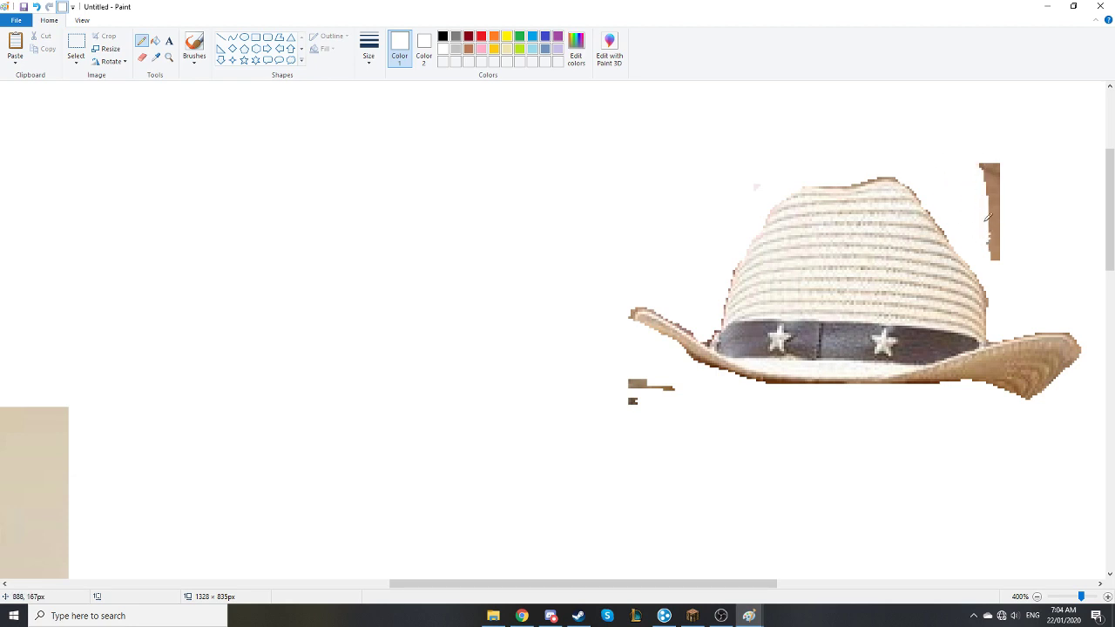
{"action": "mouse_move", "coordinate": [988, 219]}
{"action": "left_mouse_down"}
{"action": "mouse_move", "coordinate": [999, 250]}
{"action": "mouse_move", "coordinate": [994, 145]}
{"action": "mouse_move", "coordinate": [996, 253]}
{"action": "left_mouse_up"}
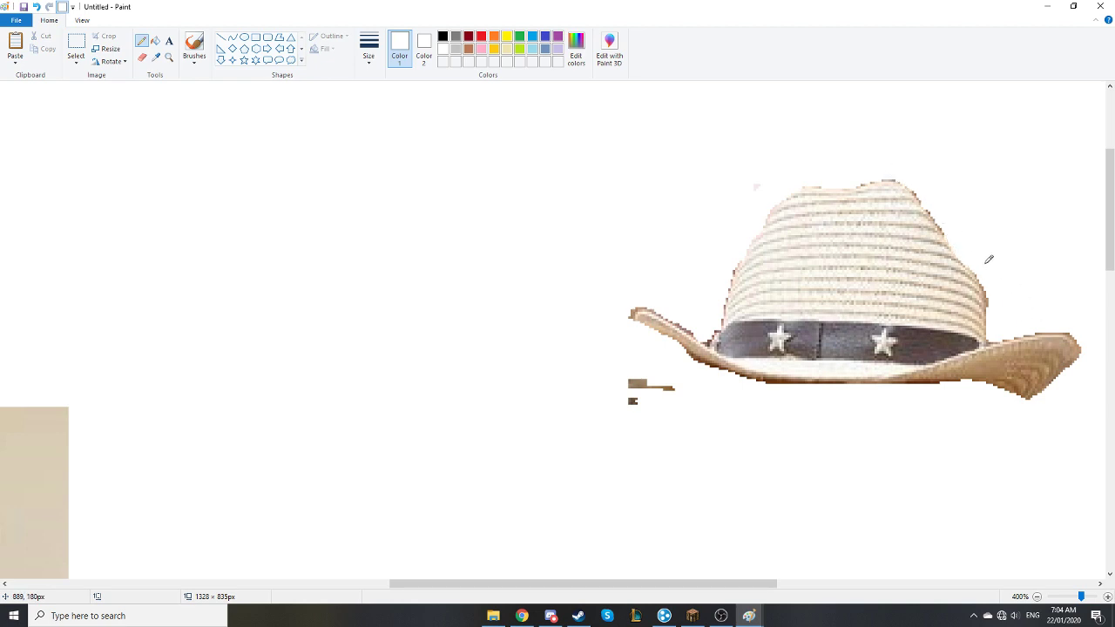
Paint white over the leftover scraps beneath the hat's brim and around its left tip with the Pencil.
{"action": "mouse_move", "coordinate": [702, 374]}
{"action": "left_mouse_down"}
{"action": "mouse_move", "coordinate": [612, 380]}
{"action": "mouse_move", "coordinate": [679, 380]}
{"action": "mouse_move", "coordinate": [663, 410]}
{"action": "mouse_move", "coordinate": [682, 398]}
{"action": "mouse_move", "coordinate": [787, 398]}
{"action": "left_mouse_up"}
{"action": "left_click_drag", "start_coordinate": [722, 367], "coordinate": [631, 317]}
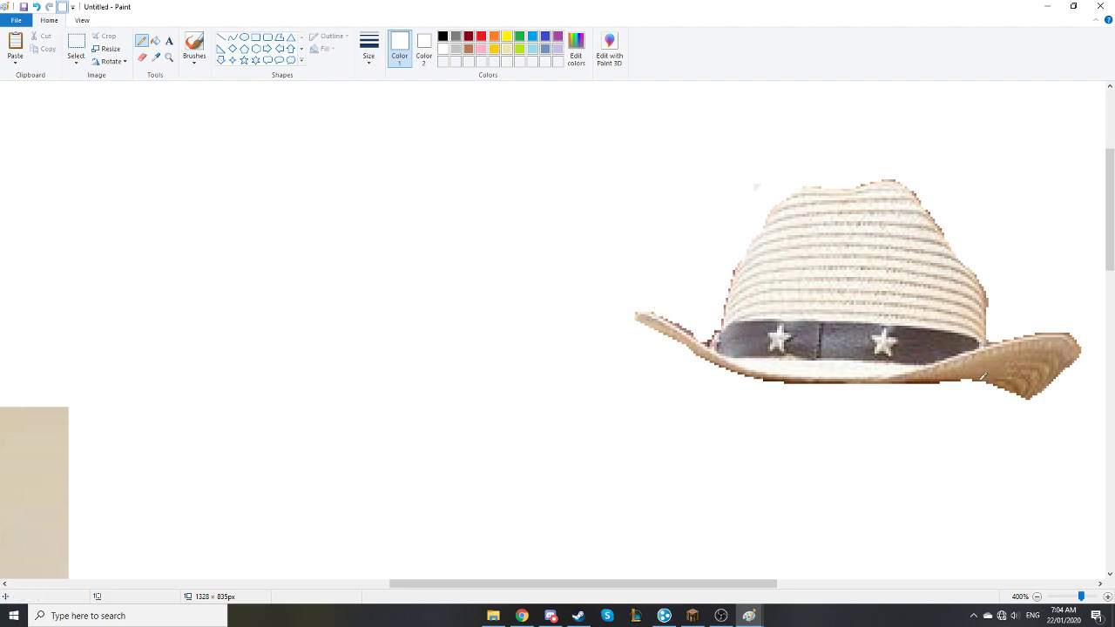
{"action": "scroll", "coordinate": [540, 318], "scroll_direction": "down", "scroll_amount": 4, "text": "ctrl"}
{"action": "scroll", "coordinate": [284, 232], "scroll_direction": "up", "scroll_amount": 1, "text": "ctrl"}
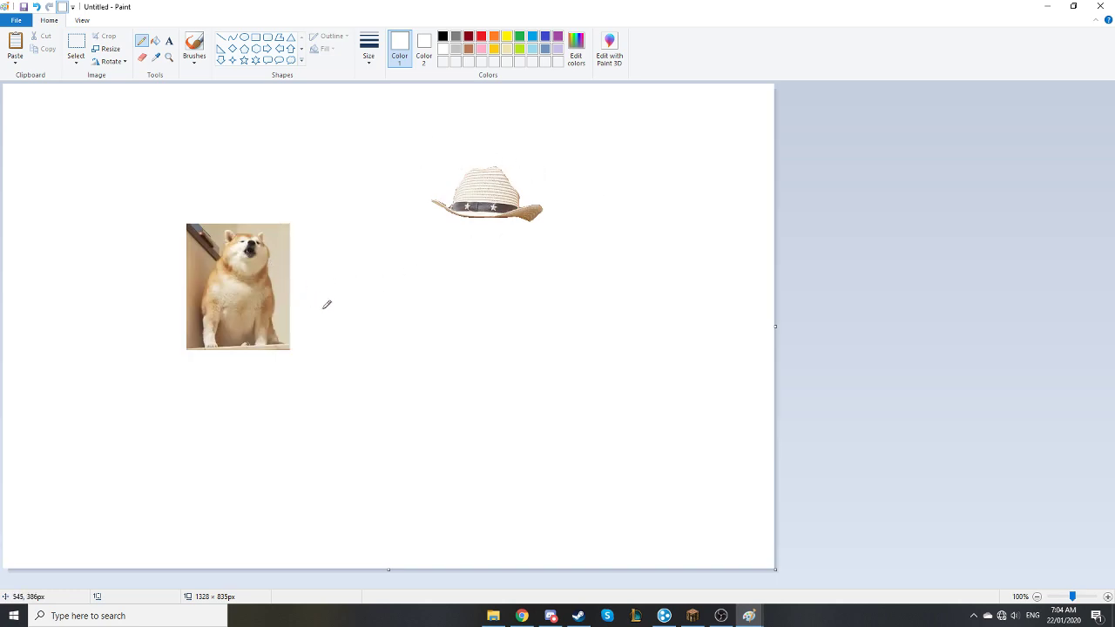
Trace a white Pencil line around the chonky shiba from beside its left ear down to the shoulder.
{"action": "scroll", "coordinate": [326, 305], "scroll_direction": "up", "scroll_amount": 3, "text": "ctrl"}
{"action": "scroll", "coordinate": [383, 492], "scroll_direction": "down", "scroll_amount": 2}
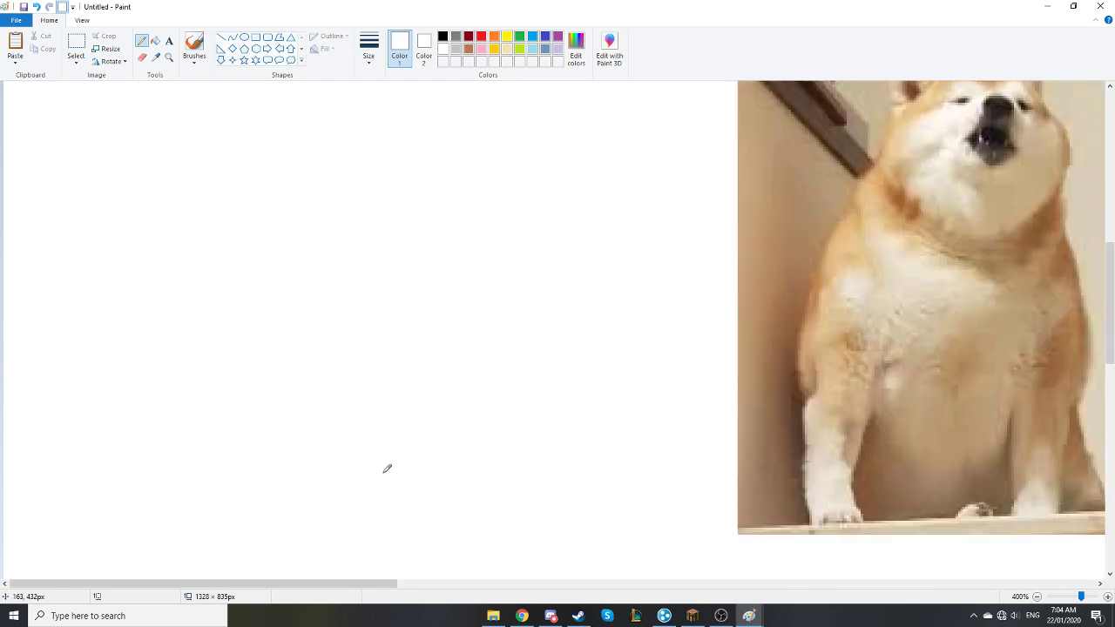
{"action": "scroll", "coordinate": [386, 469], "scroll_direction": "up", "scroll_amount": 1, "text": "ctrl"}
{"action": "scroll", "coordinate": [386, 468], "scroll_direction": "down", "scroll_amount": 2, "text": "ctrl"}
{"action": "left_click_drag", "start_coordinate": [376, 589], "coordinate": [547, 590]}
{"action": "left_click_drag", "start_coordinate": [1112, 377], "coordinate": [1112, 344]}
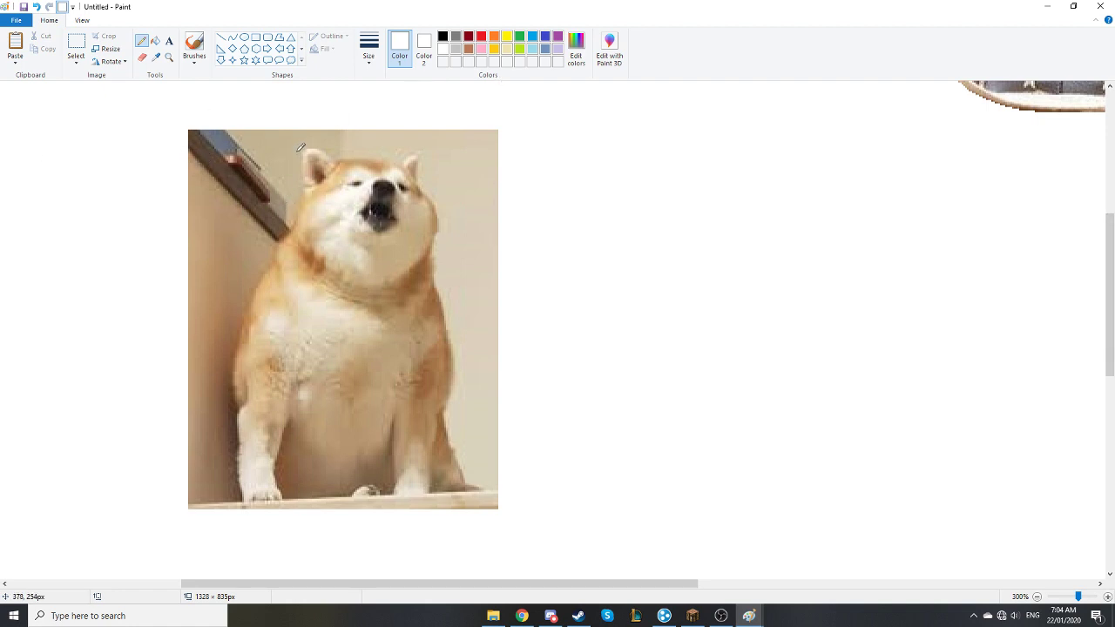
{"action": "mouse_move", "coordinate": [300, 146]}
{"action": "left_mouse_down"}
{"action": "mouse_move", "coordinate": [293, 212]}
{"action": "mouse_move", "coordinate": [258, 272]}
{"action": "left_mouse_up"}
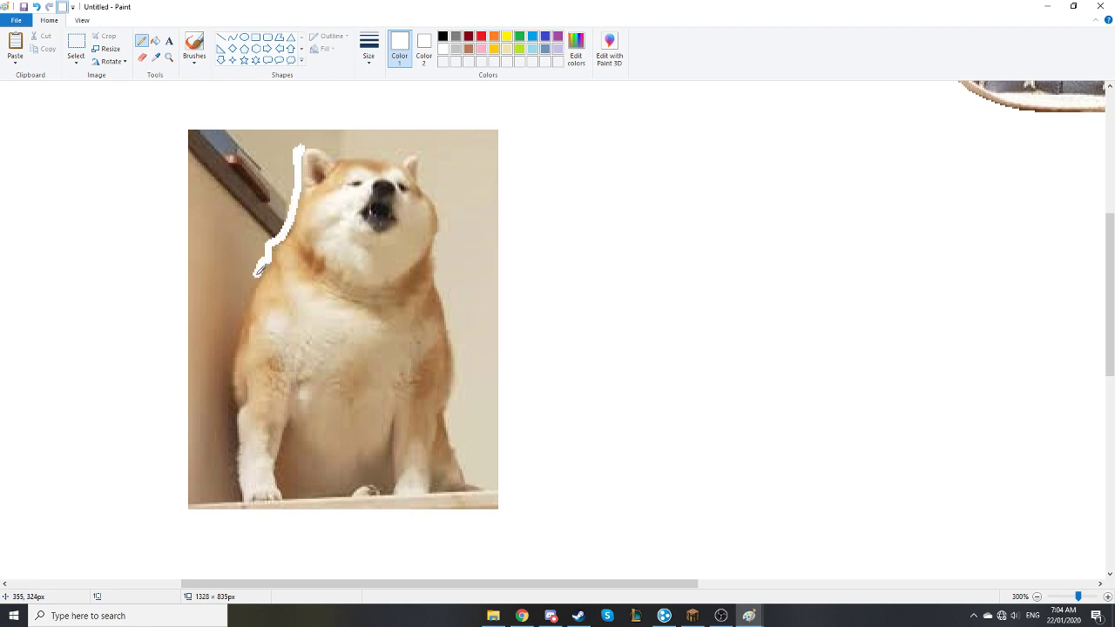
Continue the white outline along the left side of the dog's body, from the shoulder down to the front paw.
{"action": "scroll", "coordinate": [532, 281], "scroll_direction": "down", "scroll_amount": 3}
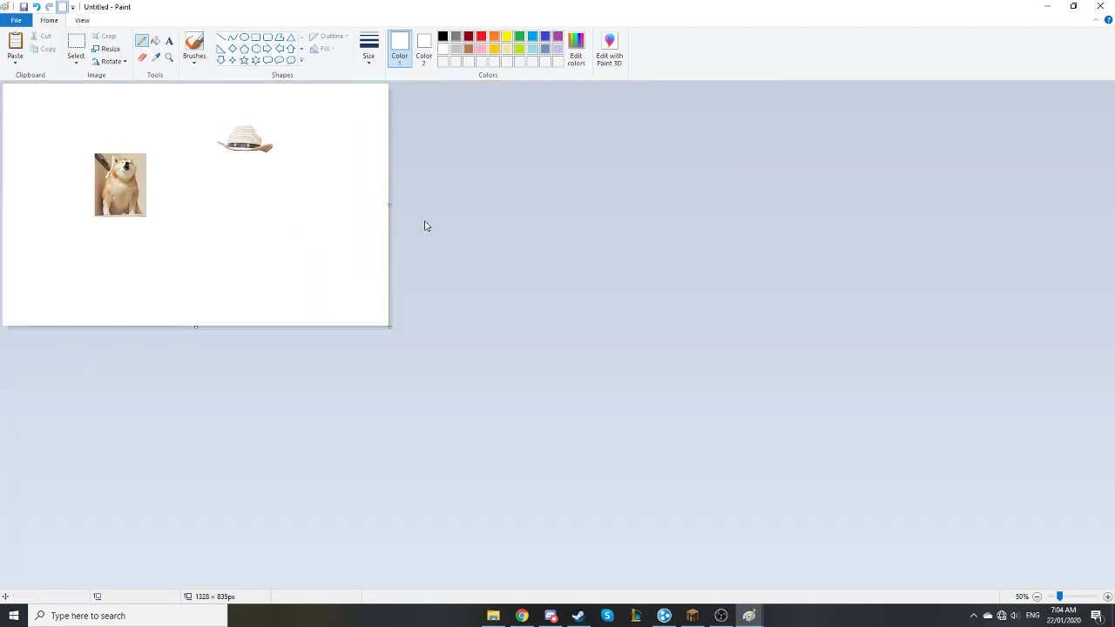
{"action": "scroll", "coordinate": [426, 225], "scroll_direction": "up", "scroll_amount": 1}
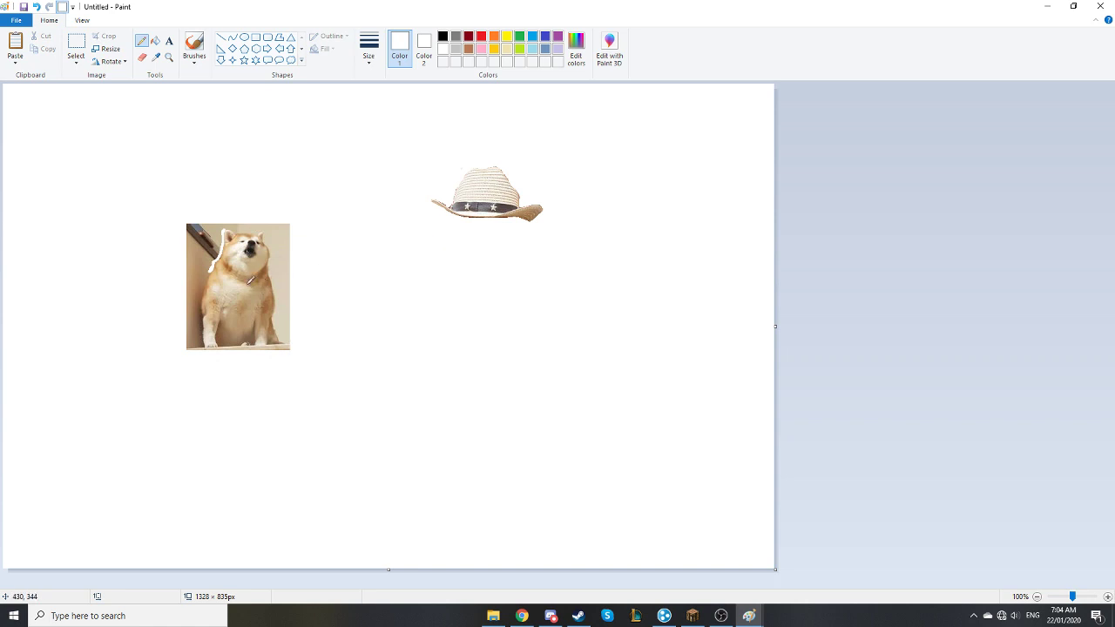
{"action": "scroll", "coordinate": [250, 280], "scroll_direction": "up", "scroll_amount": 2, "text": "ctrl"}
{"action": "scroll", "coordinate": [281, 271], "scroll_direction": "down", "scroll_amount": 4}
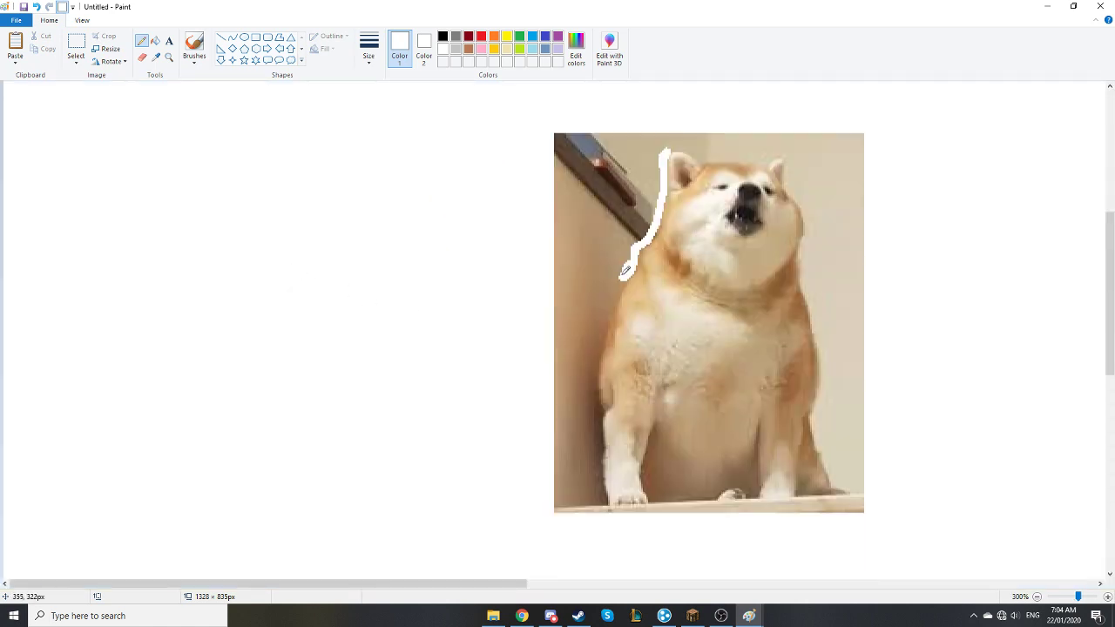
{"action": "mouse_move", "coordinate": [624, 272]}
{"action": "left_mouse_down"}
{"action": "mouse_move", "coordinate": [595, 365]}
{"action": "mouse_move", "coordinate": [600, 352]}
{"action": "left_mouse_up"}
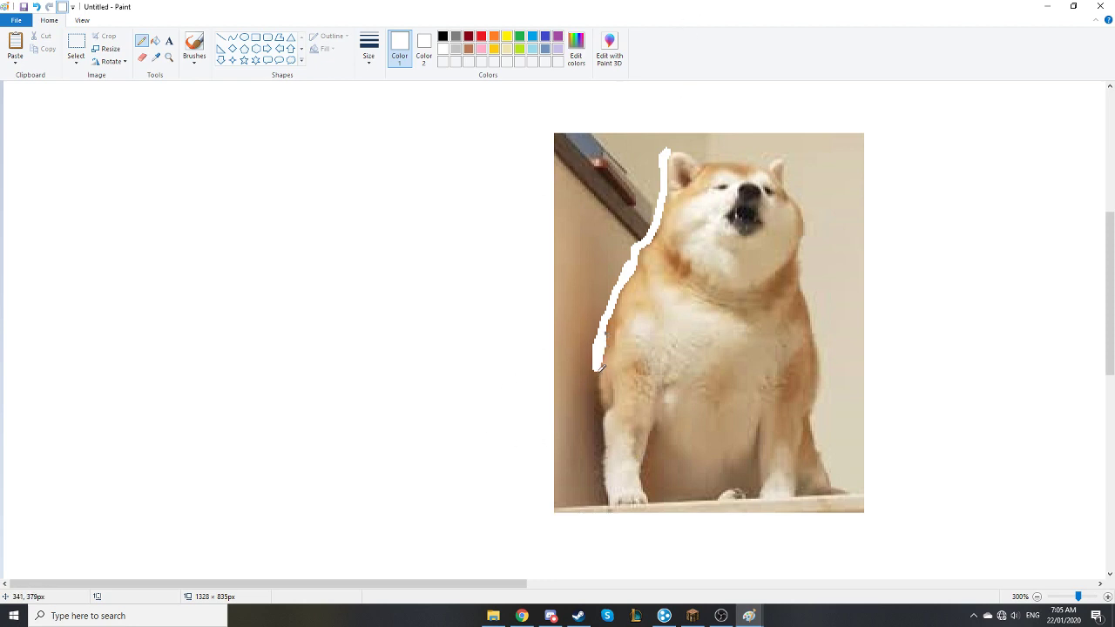
{"action": "mouse_move", "coordinate": [600, 367]}
{"action": "left_mouse_down"}
{"action": "mouse_move", "coordinate": [608, 508]}
{"action": "mouse_move", "coordinate": [602, 455]}
{"action": "left_mouse_up"}
{"action": "scroll", "coordinate": [653, 448], "scroll_direction": "down", "scroll_amount": 10}
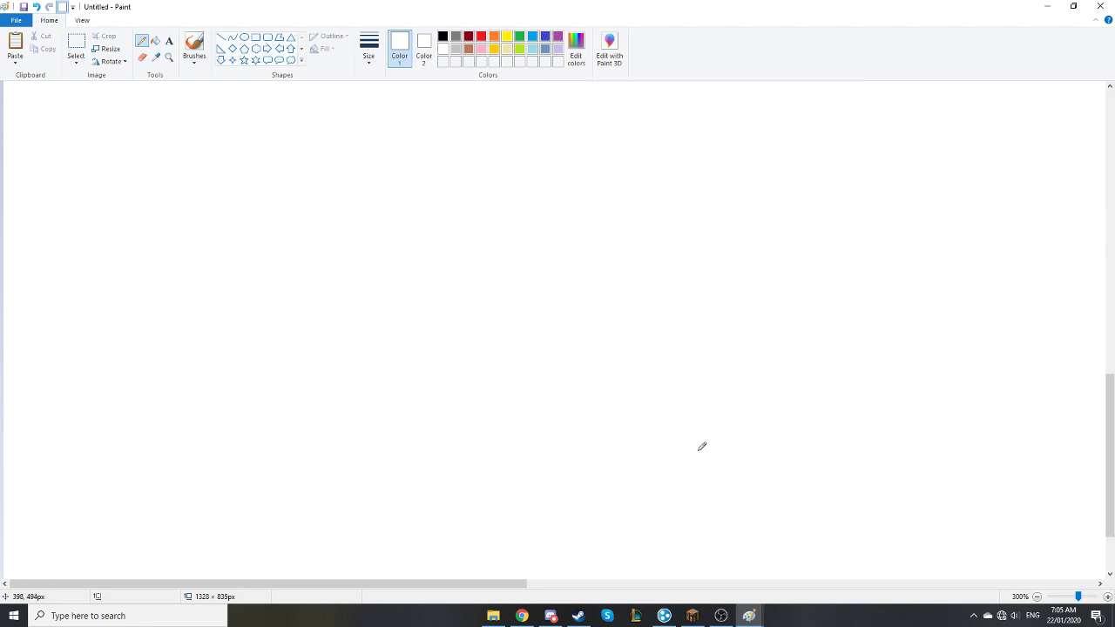
{"action": "scroll", "coordinate": [688, 401], "scroll_direction": "up", "scroll_amount": 7}
{"action": "mouse_move", "coordinate": [623, 388]}
{"action": "left_mouse_down"}
{"action": "mouse_move", "coordinate": [614, 380]}
{"action": "mouse_move", "coordinate": [652, 381]}
{"action": "mouse_move", "coordinate": [653, 324]}
{"action": "left_mouse_up"}
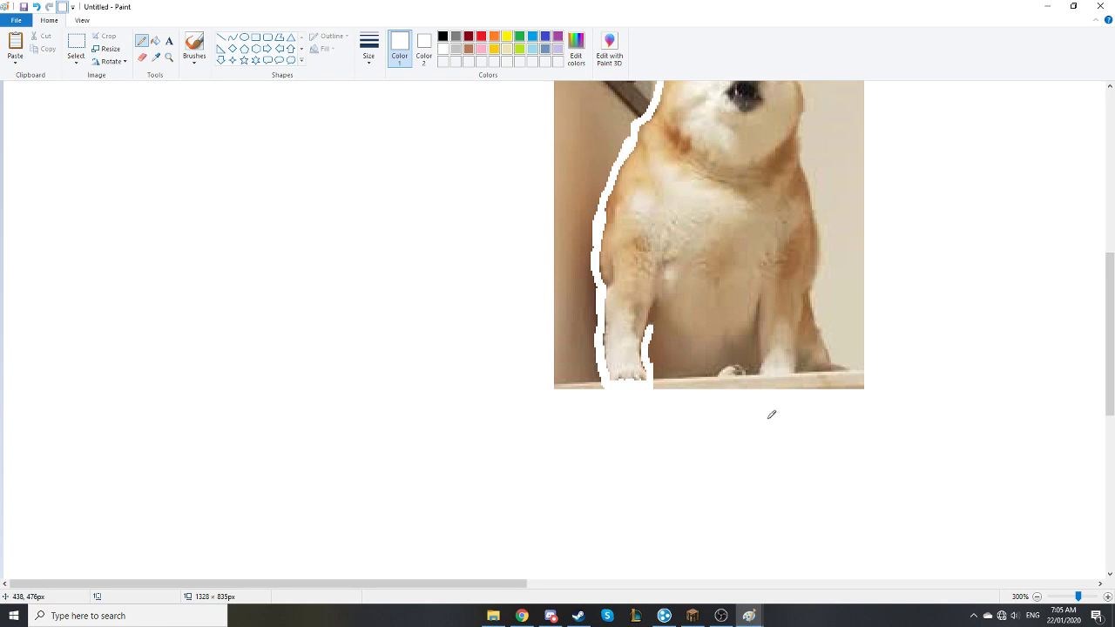
{"action": "scroll", "coordinate": [771, 415], "scroll_direction": "up", "scroll_amount": 3}
{"action": "scroll", "coordinate": [771, 414], "scroll_direction": "down", "scroll_amount": 3}
{"action": "key", "text": "ctrl+z"}
Paint white along the underside of the dog's paws and belly, covering most of the ledge below them.
{"action": "left_click_drag", "start_coordinate": [609, 383], "coordinate": [816, 377]}
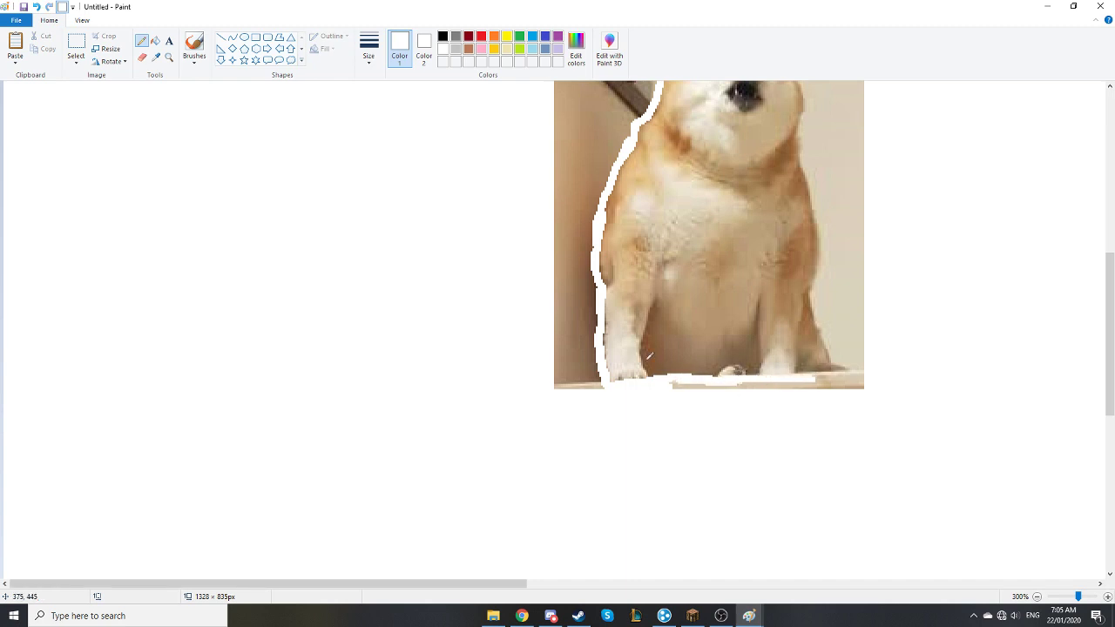
{"action": "scroll", "coordinate": [710, 364], "scroll_direction": "up", "scroll_amount": 3}
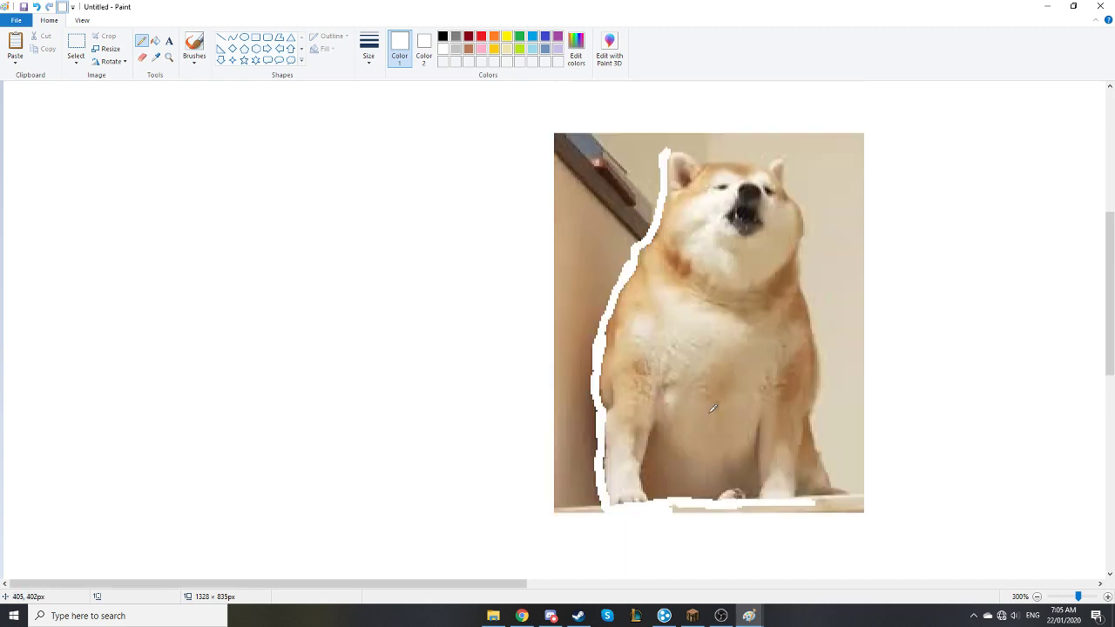
{"action": "scroll", "coordinate": [713, 408], "scroll_direction": "down", "scroll_amount": 6}
{"action": "mouse_move", "coordinate": [670, 260]}
{"action": "left_mouse_down"}
{"action": "mouse_move", "coordinate": [755, 266]}
{"action": "mouse_move", "coordinate": [730, 267]}
{"action": "mouse_move", "coordinate": [828, 263]}
{"action": "mouse_move", "coordinate": [716, 266]}
{"action": "mouse_move", "coordinate": [827, 257]}
{"action": "left_mouse_up"}
{"action": "scroll", "coordinate": [690, 318], "scroll_direction": "up", "scroll_amount": 6}
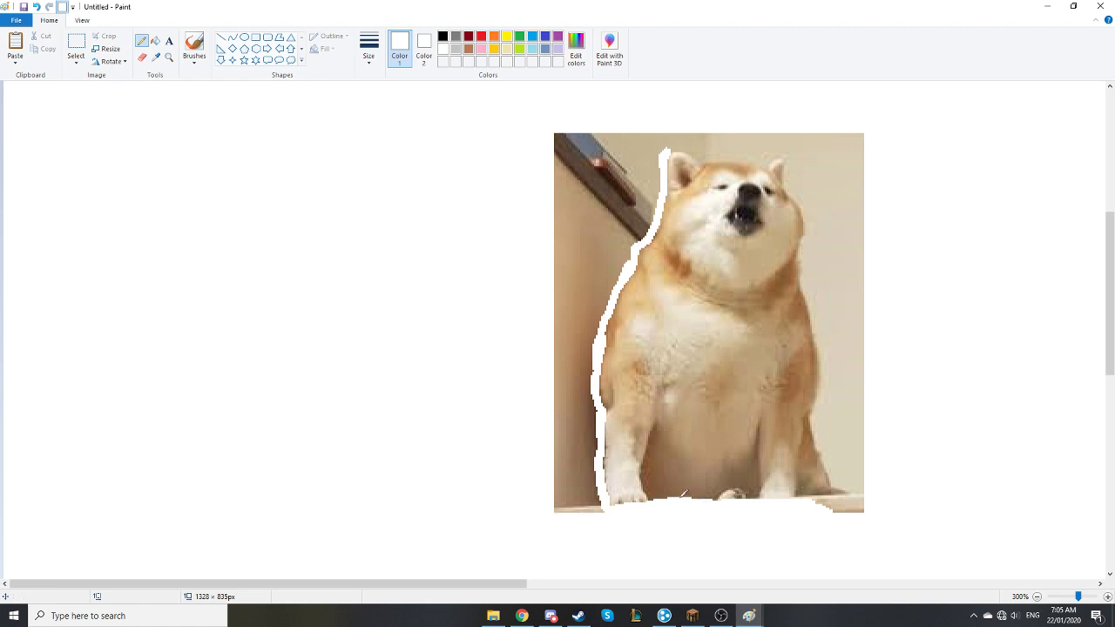
Trace the right side of the dog's body in white from the hind foot up to the neck.
{"action": "scroll", "coordinate": [821, 424], "scroll_direction": "down", "scroll_amount": 6}
{"action": "scroll", "coordinate": [821, 424], "scroll_direction": "up", "scroll_amount": 3}
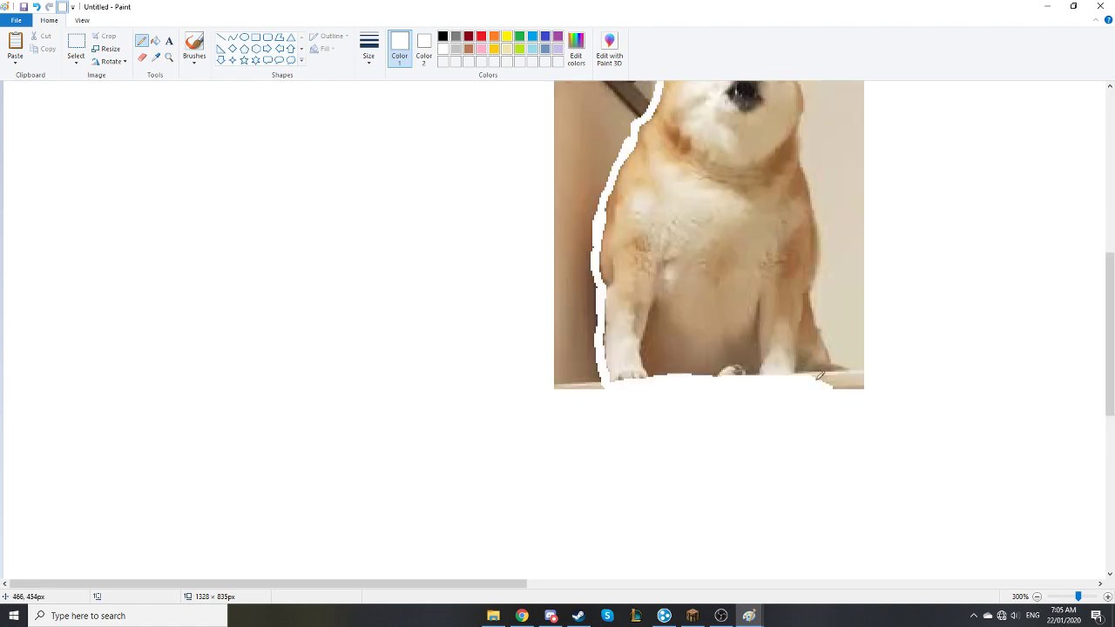
{"action": "mouse_move", "coordinate": [819, 376]}
{"action": "left_mouse_down"}
{"action": "mouse_move", "coordinate": [838, 370]}
{"action": "mouse_move", "coordinate": [819, 320]}
{"action": "mouse_move", "coordinate": [823, 236]}
{"action": "left_mouse_up"}
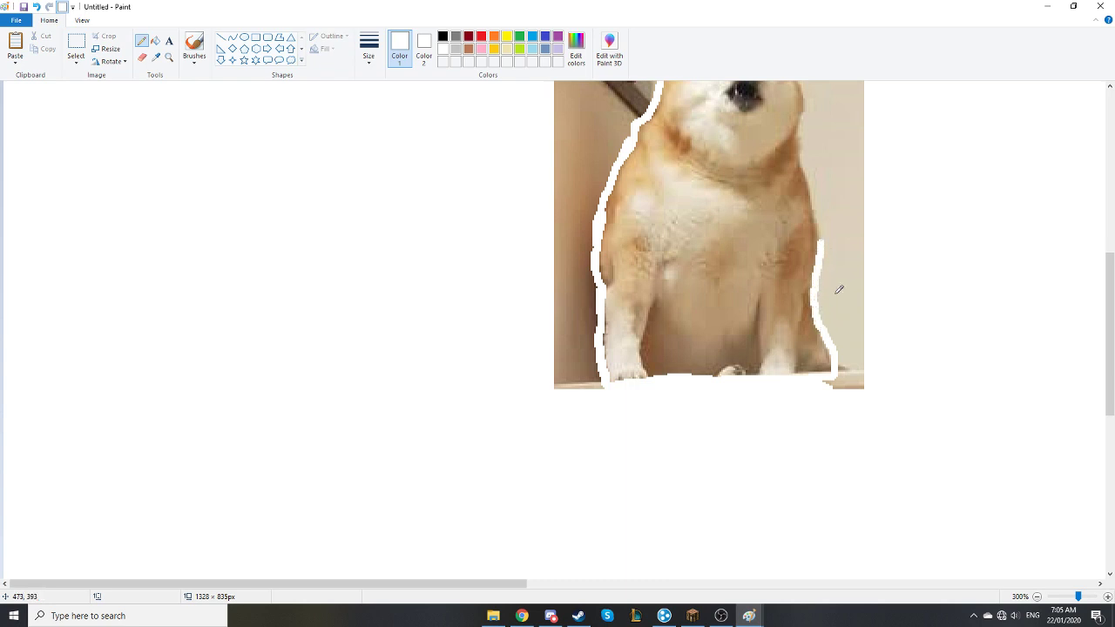
{"action": "scroll", "coordinate": [845, 305], "scroll_direction": "down", "scroll_amount": 3}
{"action": "scroll", "coordinate": [852, 320], "scroll_direction": "up", "scroll_amount": 4}
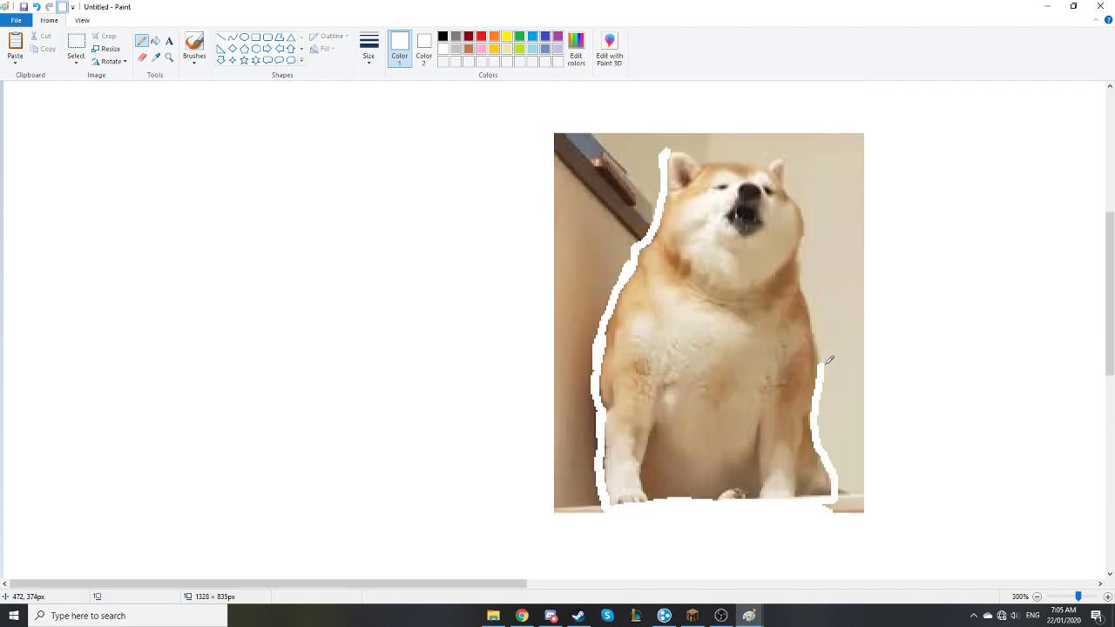
{"action": "mouse_move", "coordinate": [824, 357]}
{"action": "left_mouse_down"}
{"action": "mouse_move", "coordinate": [816, 316]}
{"action": "mouse_move", "coordinate": [816, 301]}
{"action": "left_mouse_up"}
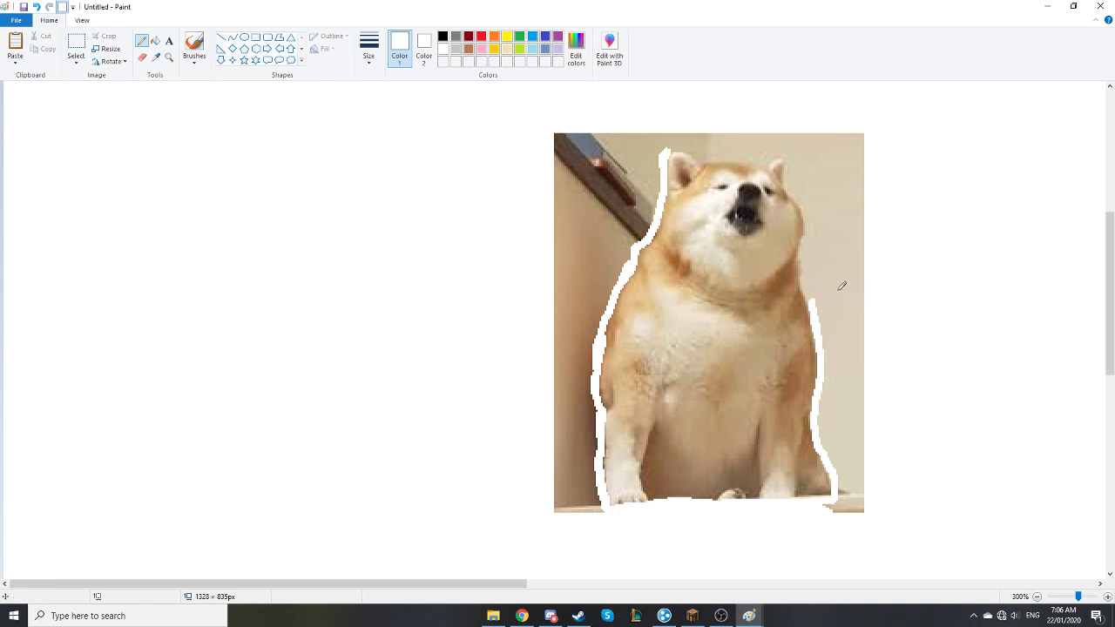
{"action": "left_click_drag", "start_coordinate": [813, 301], "coordinate": [806, 246]}
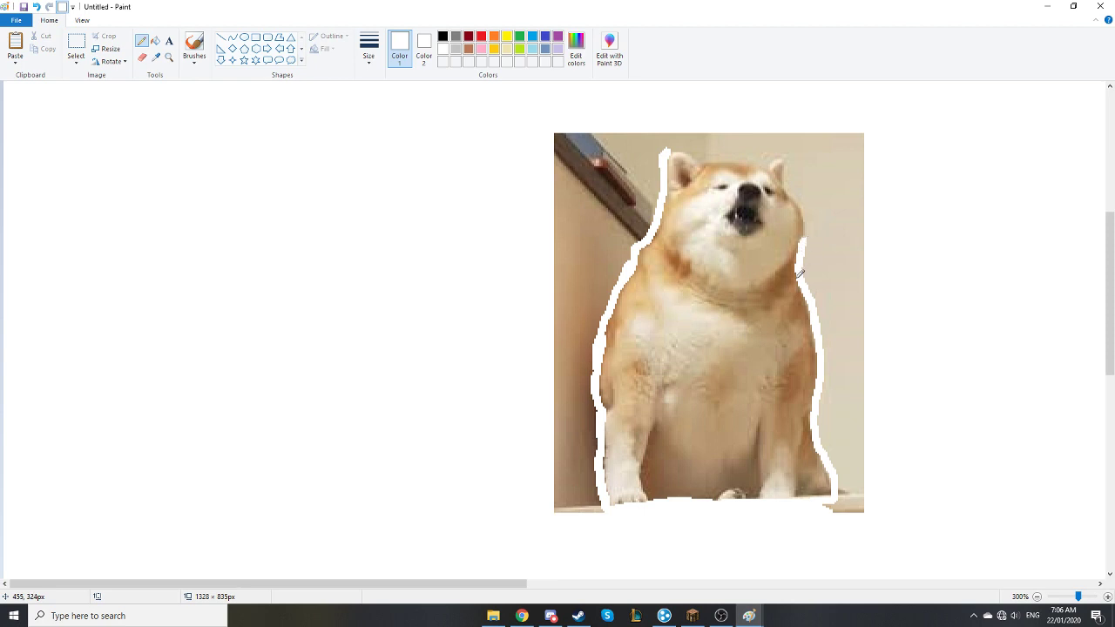
Outline the dog's right cheek, ears and head top in white, and widen the outline beside the hind foot.
{"action": "mouse_move", "coordinate": [804, 237]}
{"action": "left_mouse_down"}
{"action": "mouse_move", "coordinate": [800, 190]}
{"action": "mouse_move", "coordinate": [789, 183]}
{"action": "mouse_move", "coordinate": [803, 193]}
{"action": "left_mouse_up"}
{"action": "mouse_move", "coordinate": [792, 171]}
{"action": "left_mouse_down"}
{"action": "mouse_move", "coordinate": [779, 154]}
{"action": "mouse_move", "coordinate": [770, 164]}
{"action": "left_mouse_up"}
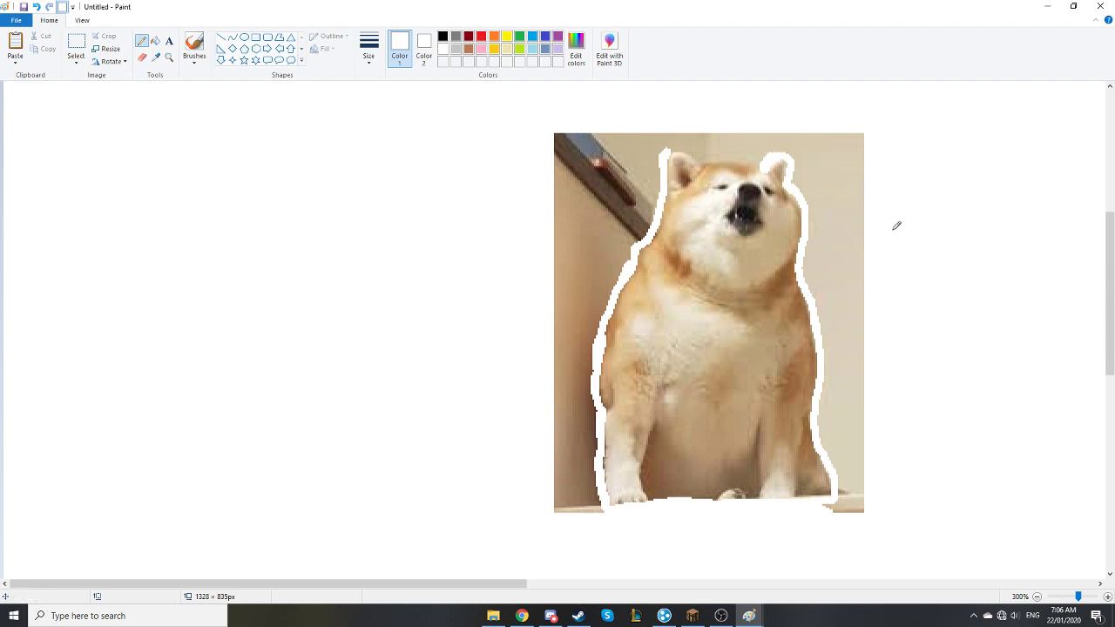
{"action": "left_click_drag", "start_coordinate": [766, 163], "coordinate": [713, 154]}
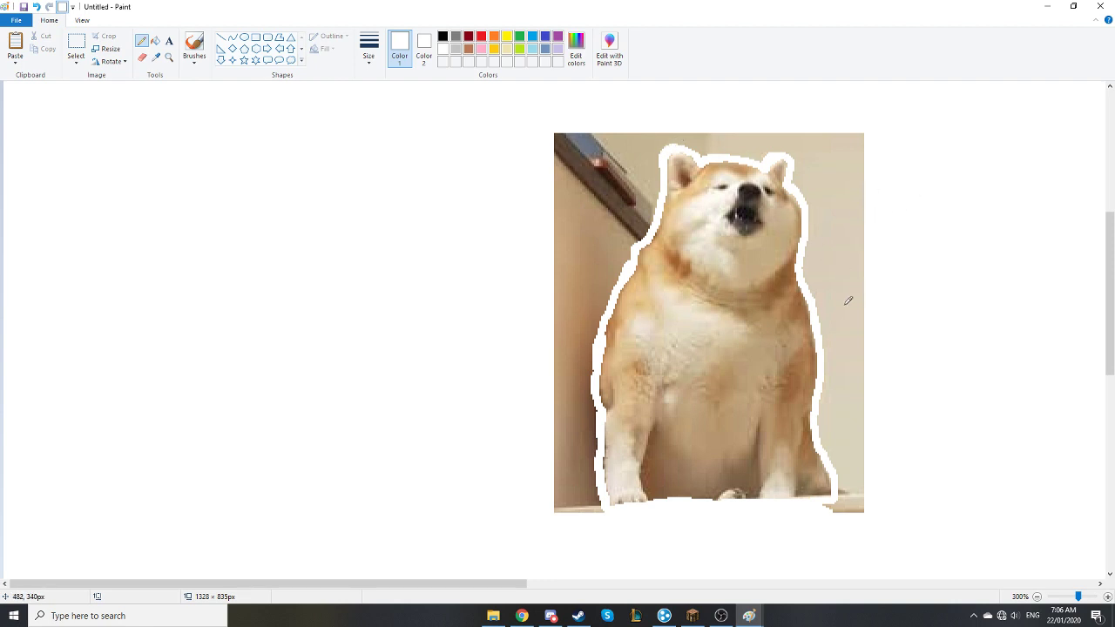
{"action": "mouse_move", "coordinate": [834, 496]}
{"action": "left_mouse_down"}
{"action": "mouse_move", "coordinate": [817, 506]}
{"action": "mouse_move", "coordinate": [841, 525]}
{"action": "mouse_move", "coordinate": [824, 428]}
{"action": "left_mouse_up"}
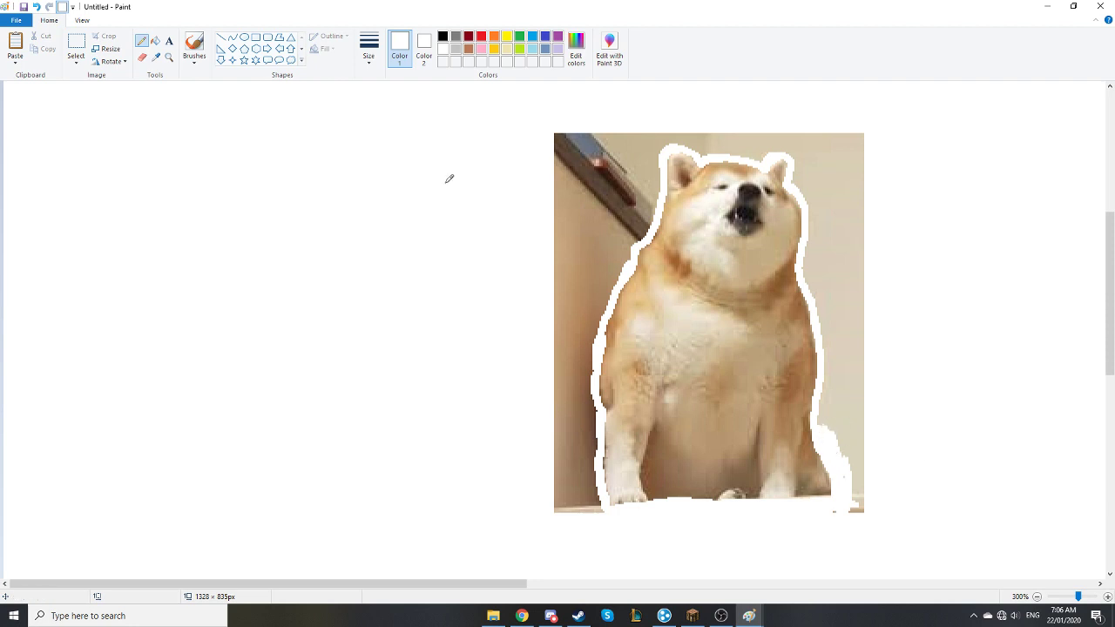
Delete the rectangular background areas to the left of the dog's body and head with the selection tool.
{"action": "left_click", "coordinate": [76, 45]}
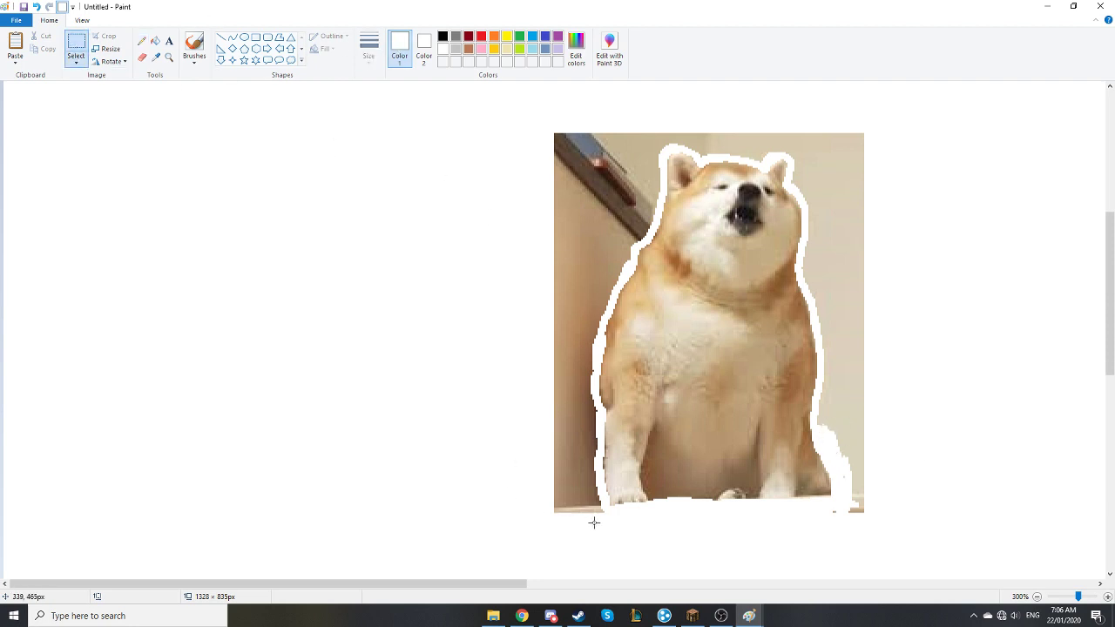
{"action": "mouse_move", "coordinate": [594, 523]}
{"action": "left_mouse_down"}
{"action": "mouse_move", "coordinate": [538, 212]}
{"action": "mouse_move", "coordinate": [541, 118]}
{"action": "mouse_move", "coordinate": [593, 155]}
{"action": "mouse_move", "coordinate": [641, 247]}
{"action": "left_mouse_up"}
{"action": "key", "text": "Delete"}
{"action": "key", "text": "Delete"}
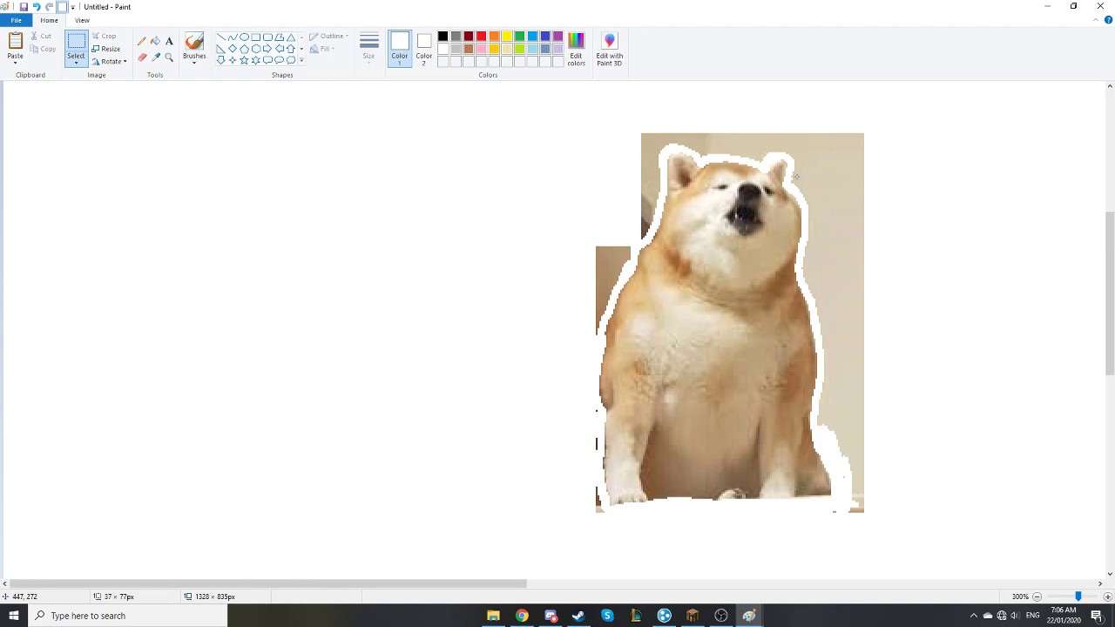
Delete the rectangular background areas to the right of the dog, beside the head and along the body.
{"action": "left_click_drag", "start_coordinate": [804, 104], "coordinate": [887, 296]}
{"action": "key", "text": "Delete"}
{"action": "left_click_drag", "start_coordinate": [901, 549], "coordinate": [831, 269]}
{"action": "key", "text": "Delete"}
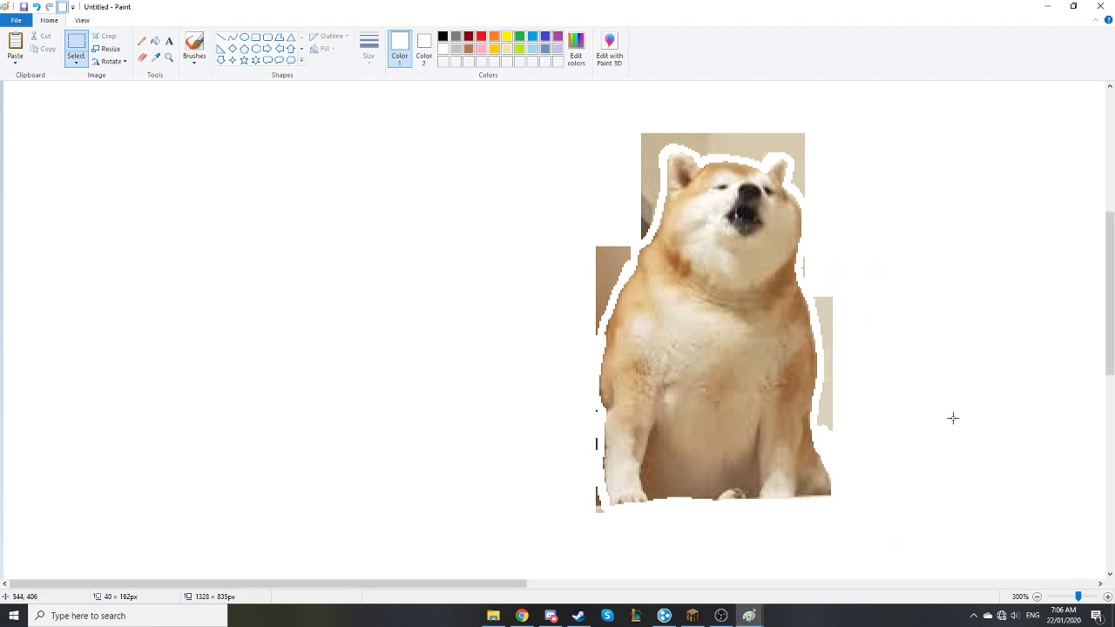
{"action": "left_click_drag", "start_coordinate": [960, 419], "coordinate": [955, 412]}
Paint over the remaining background pieces on both sides of the dog's body with the white Pencil.
{"action": "left_click", "coordinate": [142, 42]}
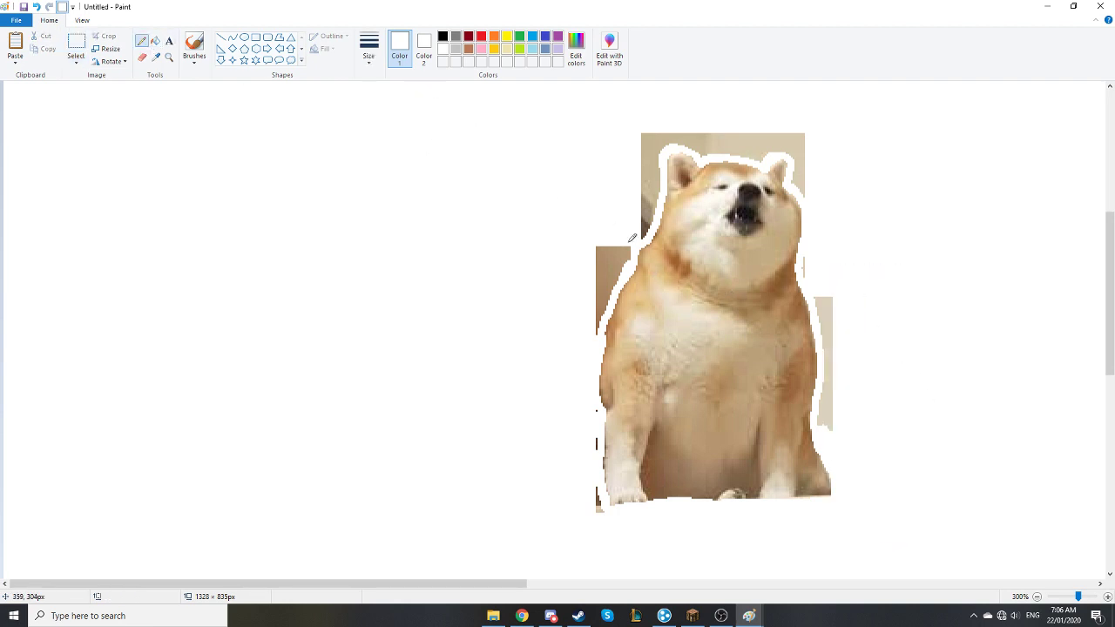
{"action": "mouse_move", "coordinate": [634, 238]}
{"action": "left_mouse_down"}
{"action": "mouse_move", "coordinate": [595, 337]}
{"action": "mouse_move", "coordinate": [605, 332]}
{"action": "mouse_move", "coordinate": [606, 275]}
{"action": "mouse_move", "coordinate": [607, 326]}
{"action": "mouse_move", "coordinate": [608, 274]}
{"action": "mouse_move", "coordinate": [600, 305]}
{"action": "mouse_move", "coordinate": [620, 225]}
{"action": "mouse_move", "coordinate": [597, 259]}
{"action": "left_mouse_up"}
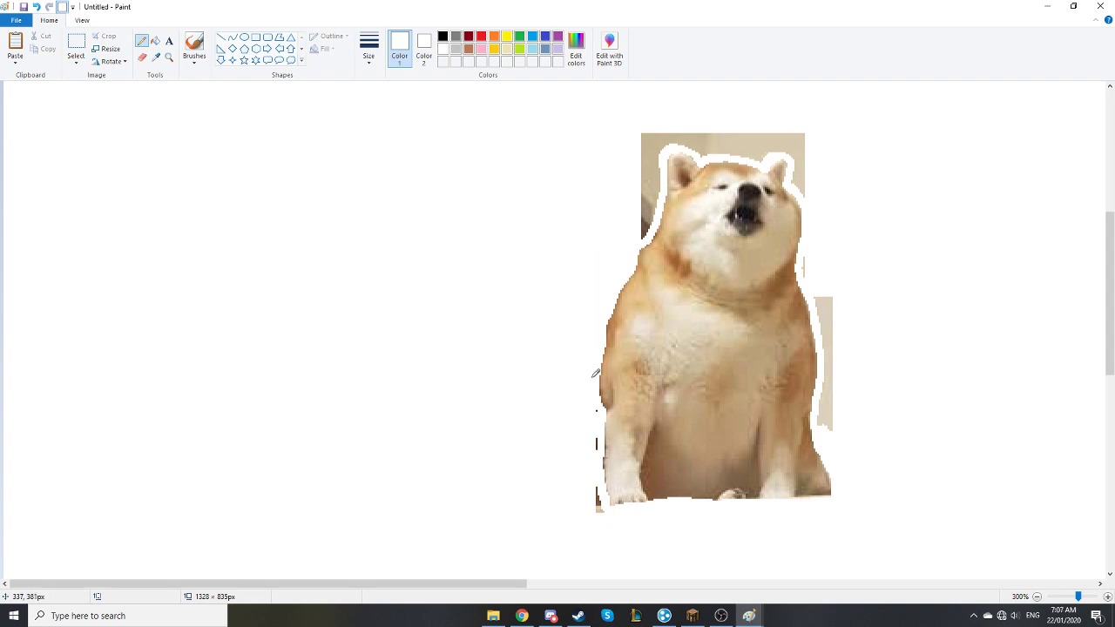
{"action": "left_click_drag", "start_coordinate": [596, 462], "coordinate": [599, 464]}
{"action": "left_click_drag", "start_coordinate": [598, 504], "coordinate": [603, 507]}
{"action": "mouse_move", "coordinate": [819, 411]}
{"action": "left_mouse_down"}
{"action": "mouse_move", "coordinate": [824, 375]}
{"action": "mouse_move", "coordinate": [826, 425]}
{"action": "mouse_move", "coordinate": [830, 395]}
{"action": "mouse_move", "coordinate": [828, 373]}
{"action": "mouse_move", "coordinate": [827, 407]}
{"action": "mouse_move", "coordinate": [816, 299]}
{"action": "mouse_move", "coordinate": [829, 306]}
{"action": "mouse_move", "coordinate": [828, 280]}
{"action": "mouse_move", "coordinate": [838, 359]}
{"action": "left_mouse_up"}
{"action": "left_click_drag", "start_coordinate": [817, 289], "coordinate": [806, 261]}
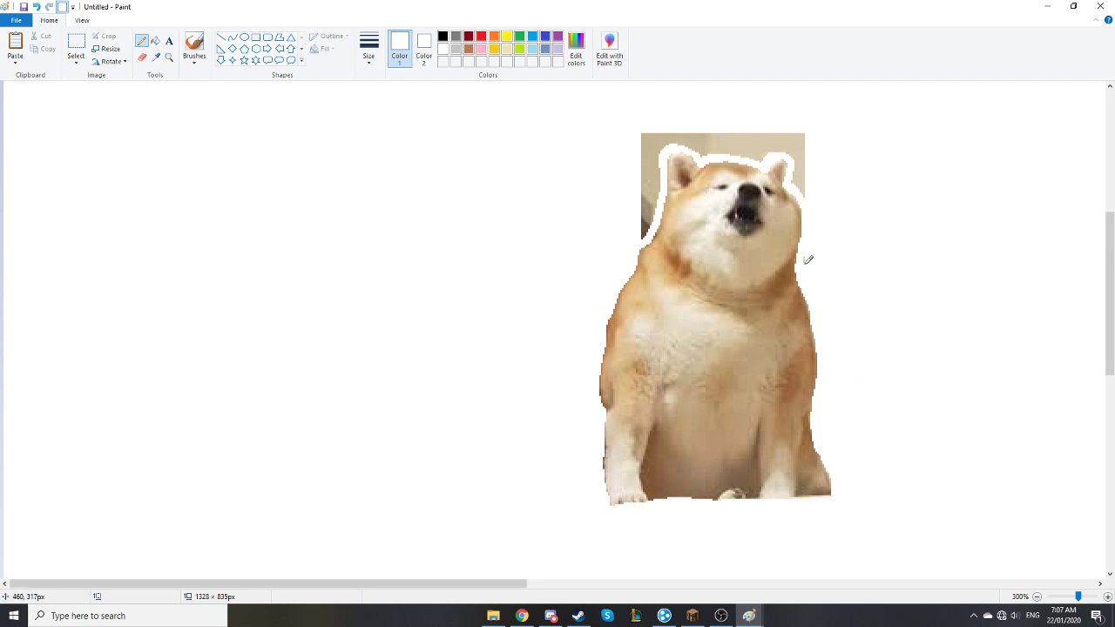
Paint over the remaining background around the dog's head and ears with the white Pencil.
{"action": "scroll", "coordinate": [810, 254], "scroll_direction": "up", "scroll_amount": 3}
{"action": "mouse_move", "coordinate": [821, 309]}
{"action": "left_mouse_down"}
{"action": "mouse_move", "coordinate": [801, 301]}
{"action": "mouse_move", "coordinate": [794, 265]}
{"action": "mouse_move", "coordinate": [806, 297]}
{"action": "mouse_move", "coordinate": [793, 269]}
{"action": "mouse_move", "coordinate": [762, 279]}
{"action": "mouse_move", "coordinate": [646, 258]}
{"action": "mouse_move", "coordinate": [667, 253]}
{"action": "mouse_move", "coordinate": [780, 260]}
{"action": "mouse_move", "coordinate": [752, 252]}
{"action": "mouse_move", "coordinate": [767, 272]}
{"action": "mouse_move", "coordinate": [735, 268]}
{"action": "mouse_move", "coordinate": [745, 273]}
{"action": "mouse_move", "coordinate": [688, 262]}
{"action": "mouse_move", "coordinate": [655, 292]}
{"action": "mouse_move", "coordinate": [646, 349]}
{"action": "mouse_move", "coordinate": [649, 279]}
{"action": "left_mouse_up"}
{"action": "scroll", "coordinate": [703, 265], "scroll_direction": "down", "scroll_amount": 3}
{"action": "scroll", "coordinate": [658, 251], "scroll_direction": "up", "scroll_amount": 3}
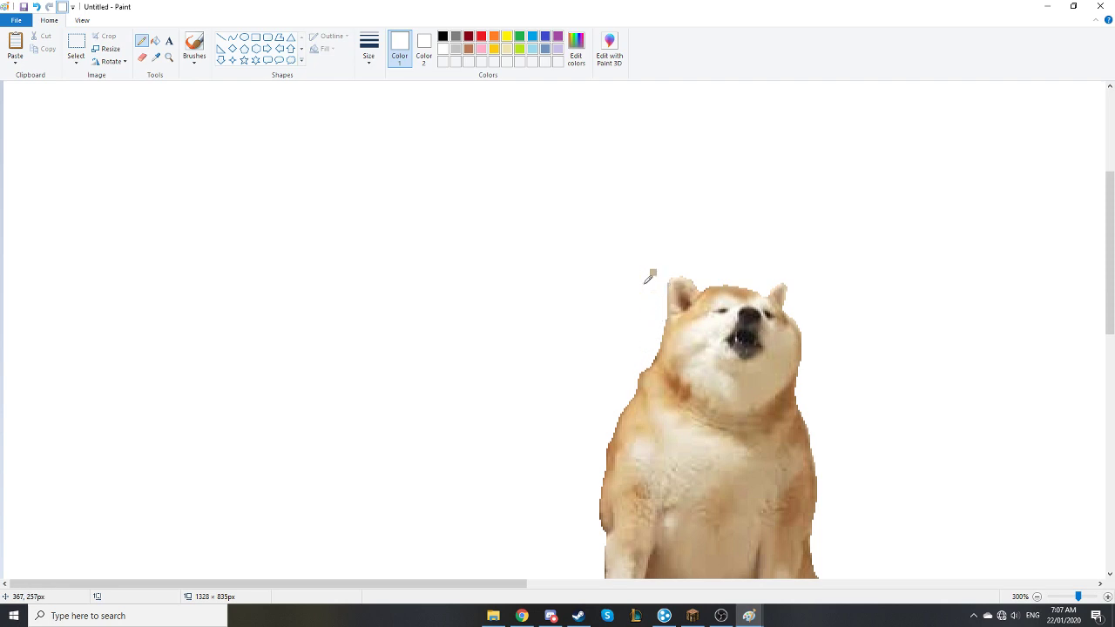
{"action": "scroll", "coordinate": [666, 322], "scroll_direction": "down", "scroll_amount": 2}
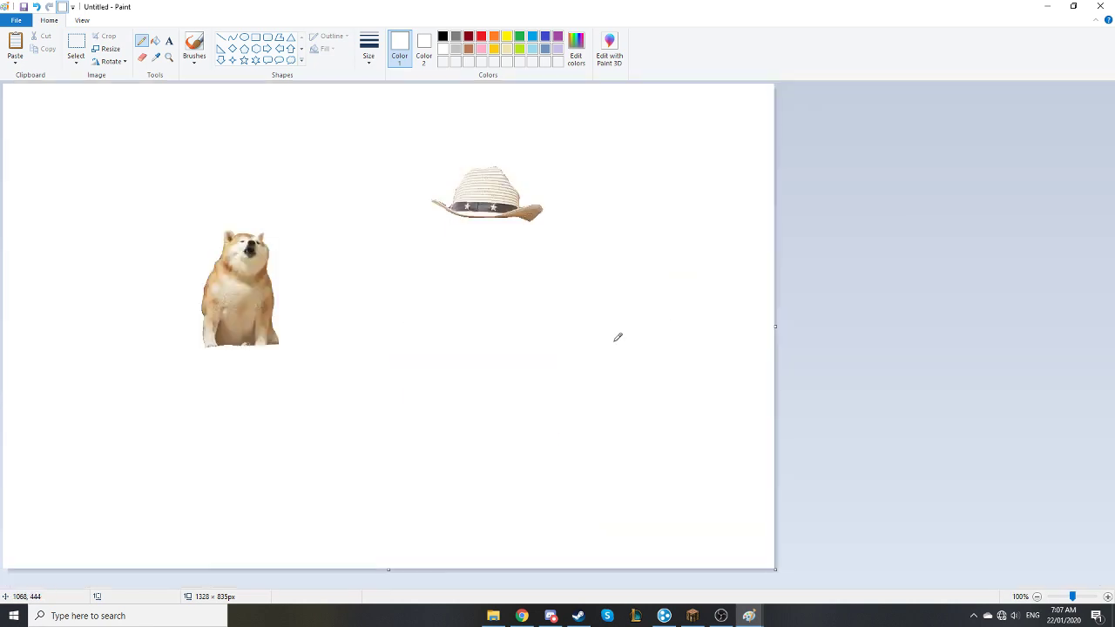
{"action": "left_click", "coordinate": [76, 45]}
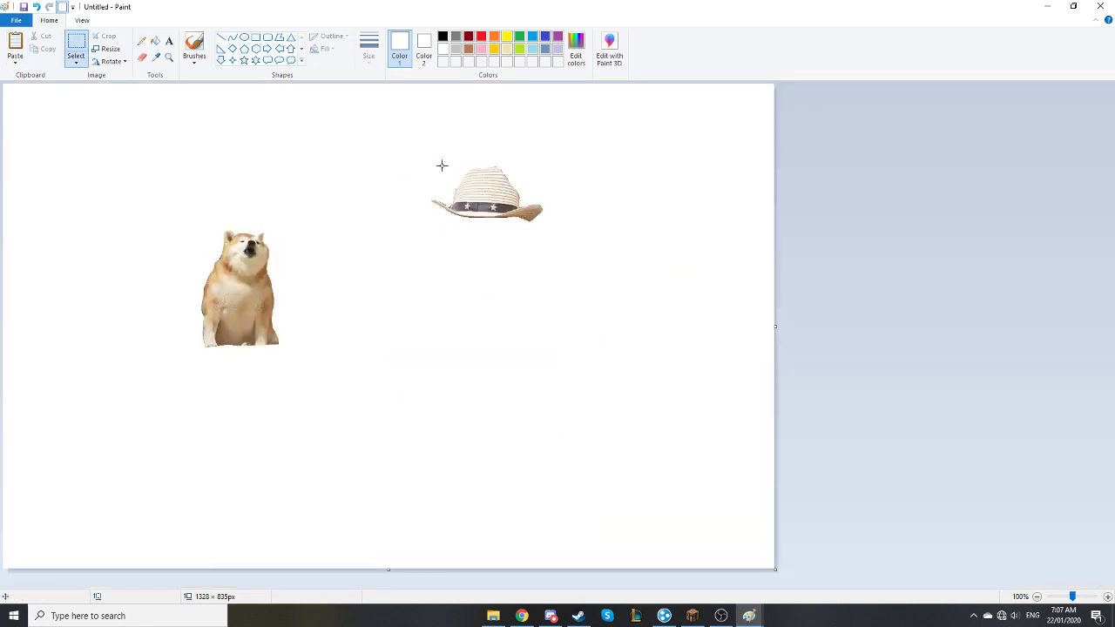
{"action": "left_click_drag", "start_coordinate": [487, 214], "coordinate": [558, 239]}
{"action": "key", "text": "ctrl+c"}
{"action": "key", "text": "ctrl+v"}
{"action": "left_click_drag", "start_coordinate": [78, 128], "coordinate": [281, 266]}
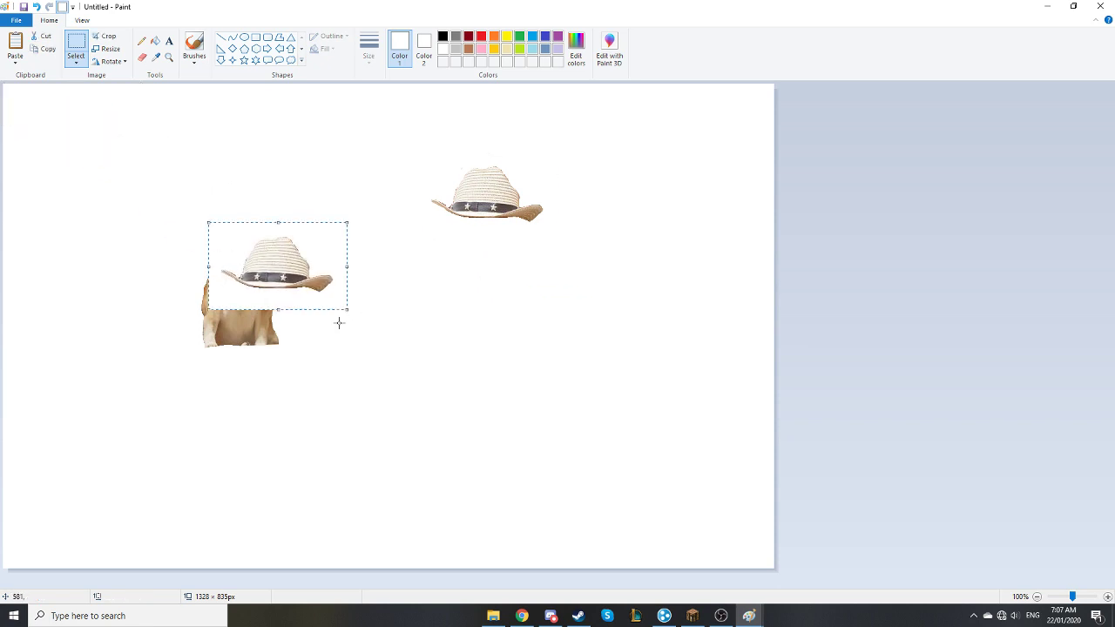
{"action": "left_click_drag", "start_coordinate": [347, 309], "coordinate": [374, 322]}
{"action": "key", "text": "Delete"}
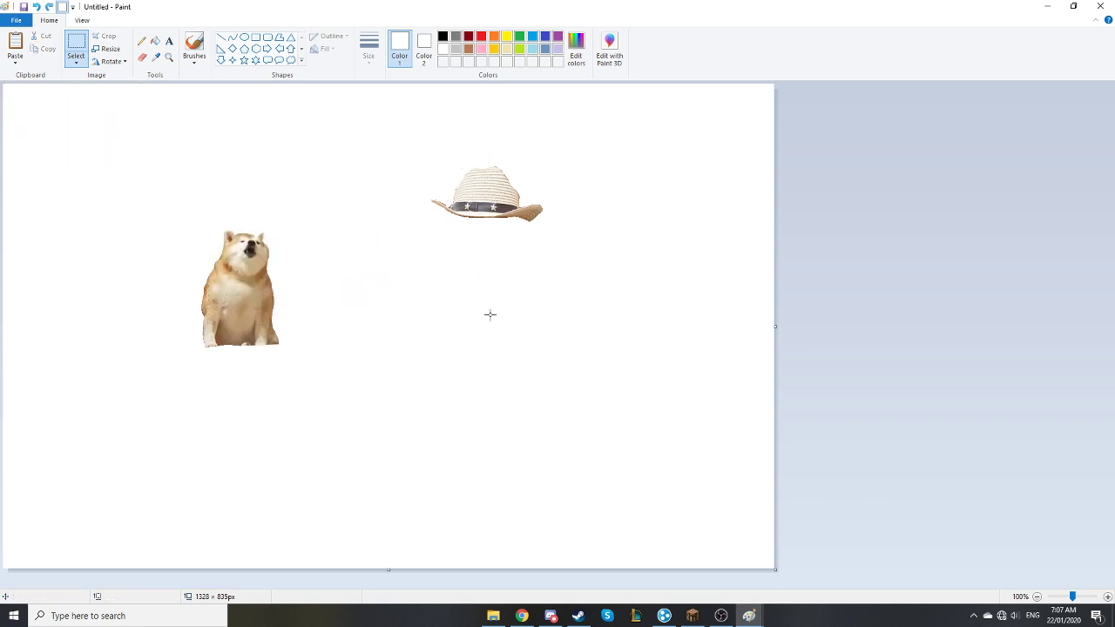
Turn on transparent selection and copy a rectangular area around the cowboy hat.
{"action": "left_click", "coordinate": [76, 60]}
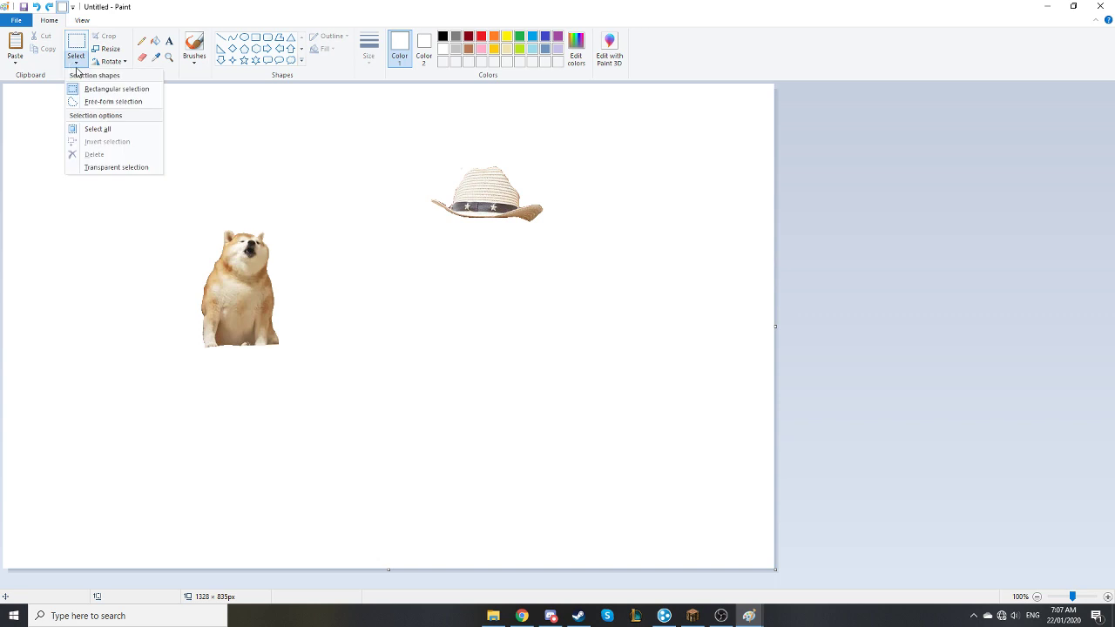
{"action": "left_click", "coordinate": [111, 171]}
{"action": "left_click_drag", "start_coordinate": [404, 137], "coordinate": [565, 259]}
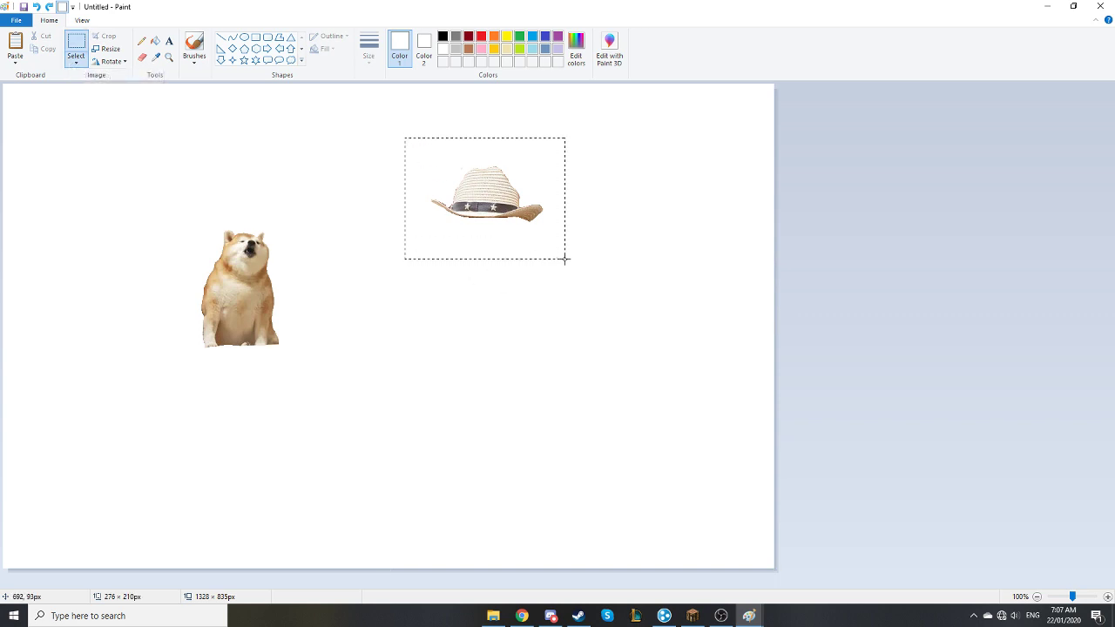
{"action": "key", "text": "ctrl+c"}
Try a pasted hat copy, shrunk to about 178 × 124 px, on the shiba's head and delete it.
{"action": "key", "text": "ctrl+v"}
{"action": "left_click_drag", "start_coordinate": [94, 134], "coordinate": [287, 157]}
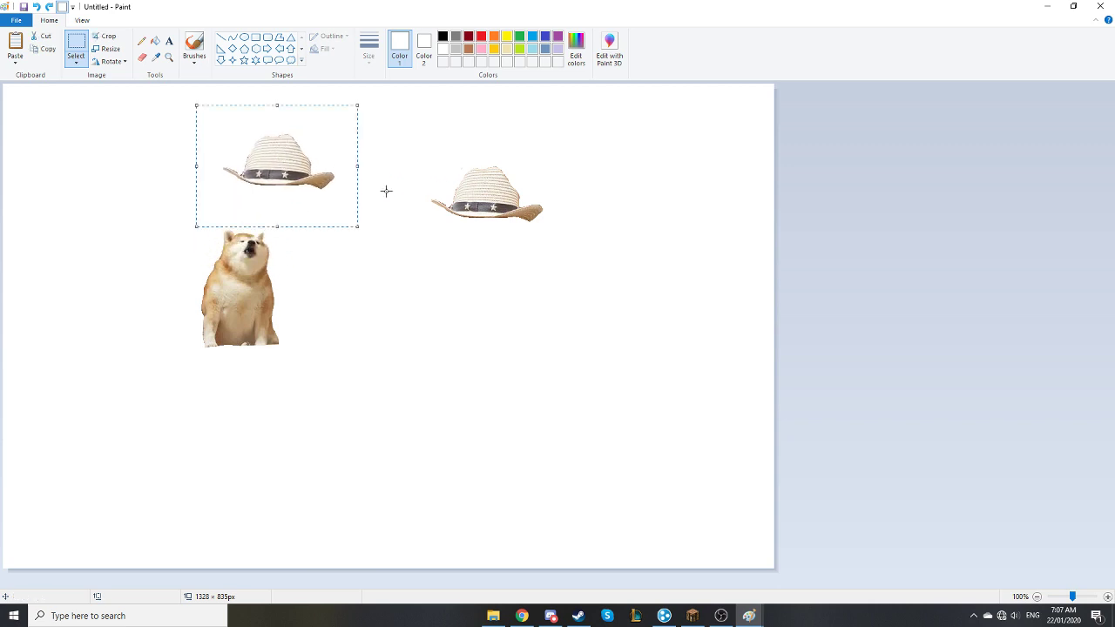
{"action": "left_click_drag", "start_coordinate": [358, 226], "coordinate": [254, 224]}
{"action": "scroll", "coordinate": [276, 288], "scroll_direction": "up", "scroll_amount": 1}
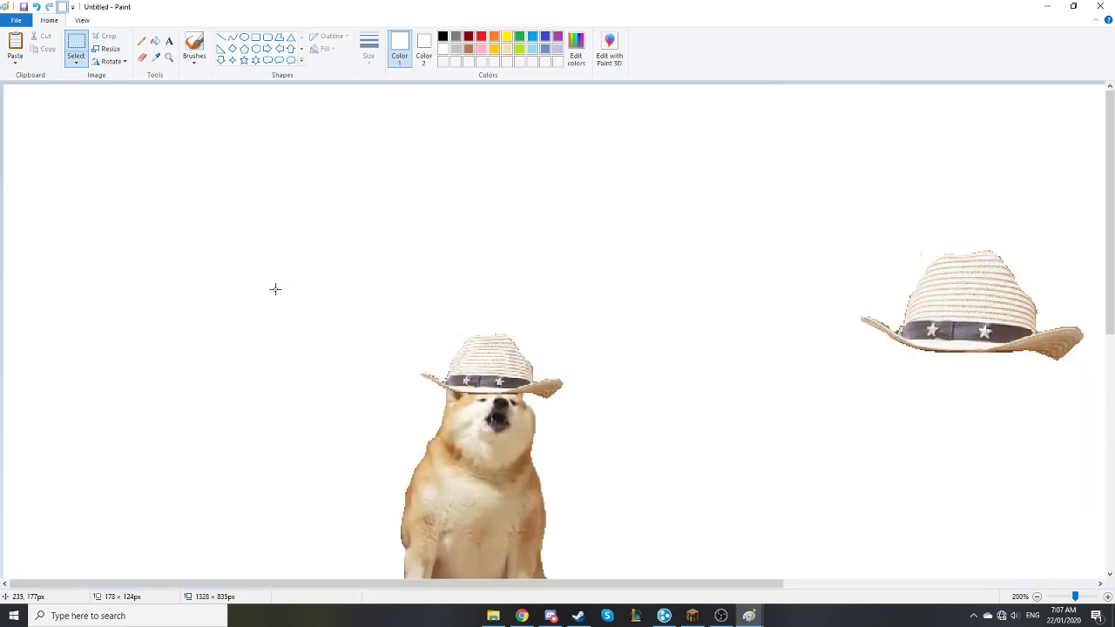
{"action": "scroll", "coordinate": [405, 384], "scroll_direction": "down", "scroll_amount": 3}
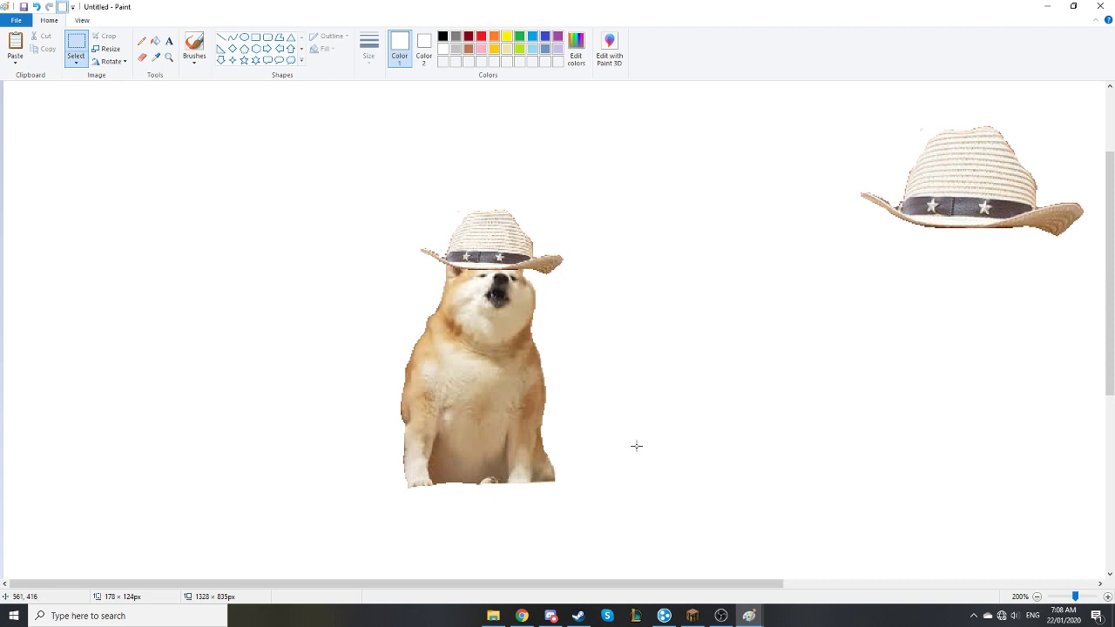
{"action": "key", "text": "Delete"}
Paste another hat copy, shrink it to about 166 × 132 px, and place it on the shiba's head.
{"action": "key", "text": "ctrl+v"}
{"action": "left_click_drag", "start_coordinate": [204, 175], "coordinate": [526, 204]}
{"action": "left_click_drag", "start_coordinate": [655, 353], "coordinate": [488, 264]}
{"action": "left_click_drag", "start_coordinate": [437, 198], "coordinate": [493, 254]}
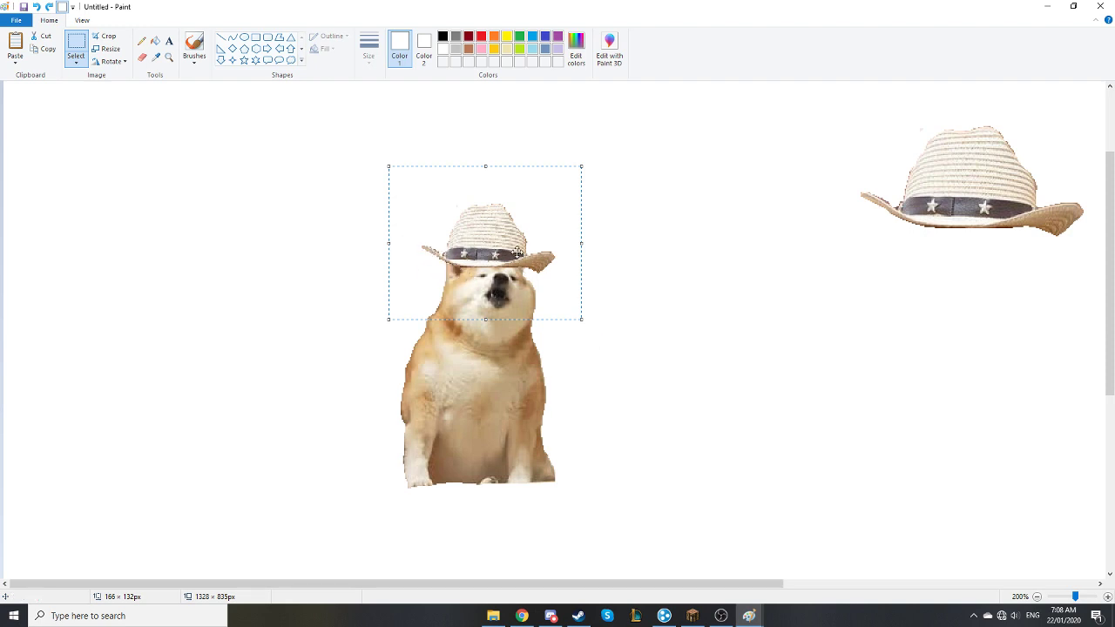
Try rotating the placed hat right 90° and delete that hat copy.
{"action": "left_click", "coordinate": [126, 62]}
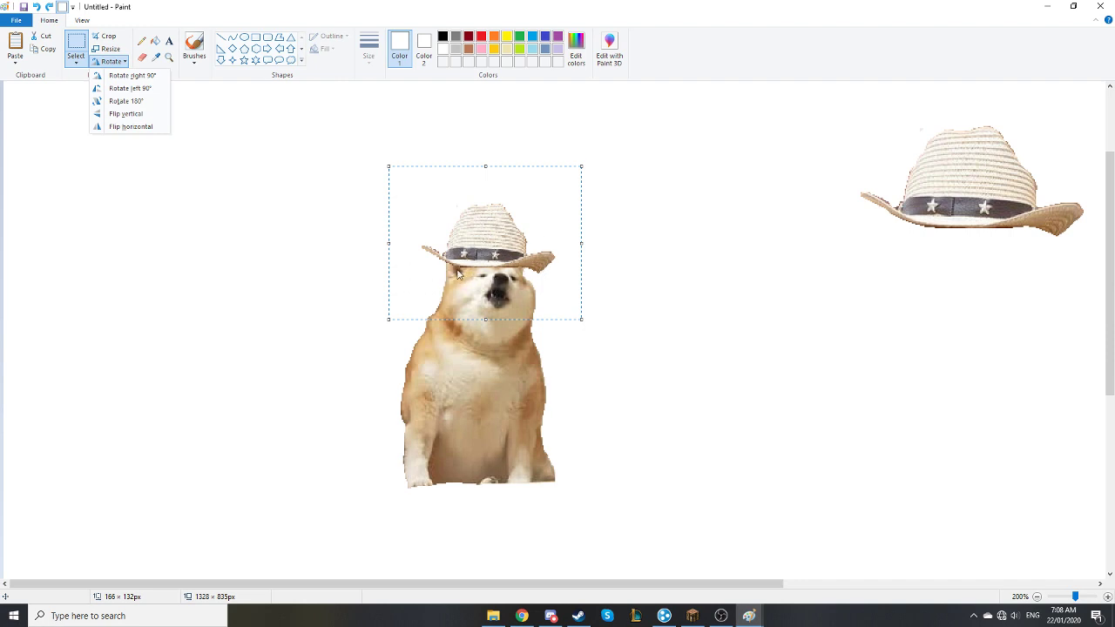
{"action": "left_click", "coordinate": [122, 76]}
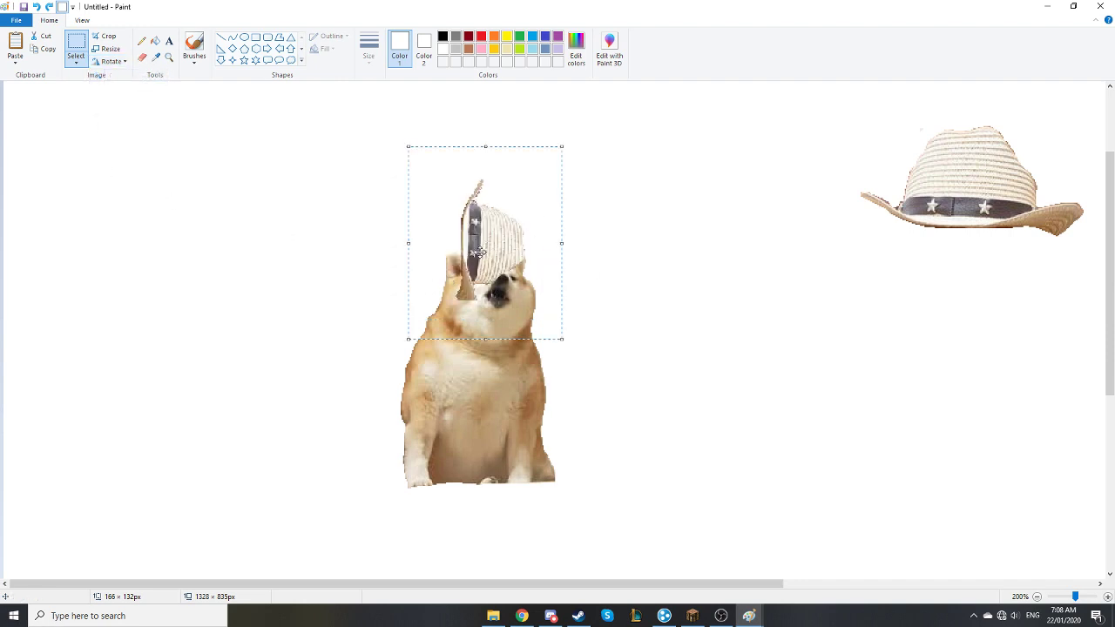
{"action": "key", "text": "Delete"}
{"action": "key", "text": "ctrl+z"}
{"action": "key", "text": "ctrl+y"}
{"action": "key", "text": "ctrl+z"}
{"action": "key", "text": "ctrl+y"}
Paste the hat again, shrink it to about 123 × 98 px, and set it on the shiba's head between the ears.
{"action": "key", "text": "ctrl+v"}
{"action": "left_click_drag", "start_coordinate": [184, 163], "coordinate": [513, 192]}
{"action": "left_click_drag", "start_coordinate": [652, 355], "coordinate": [451, 217]}
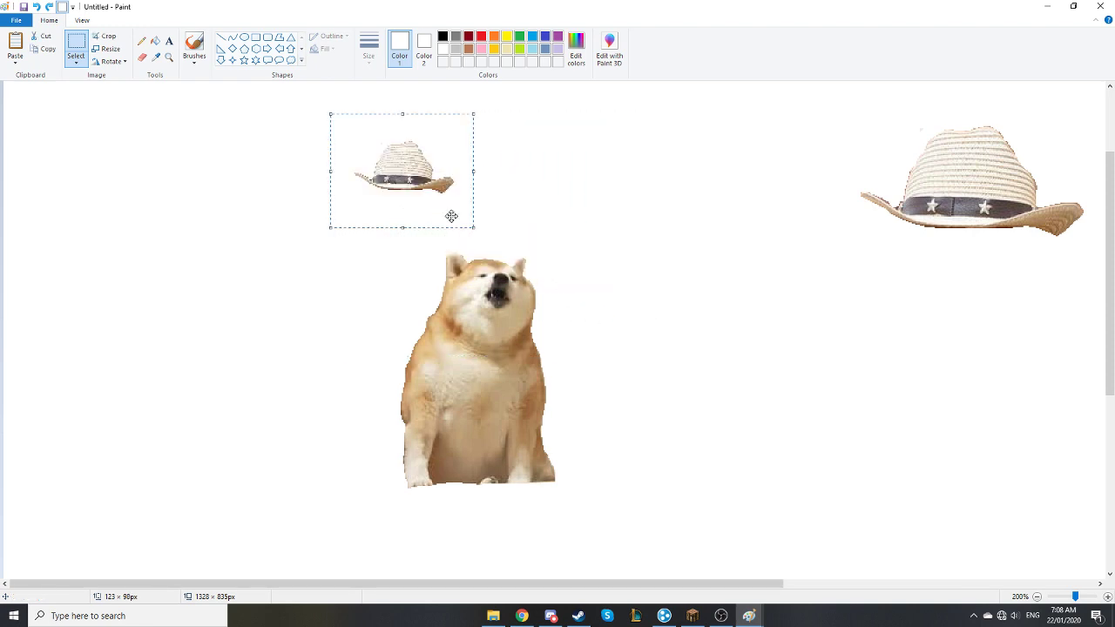
{"action": "left_click_drag", "start_coordinate": [396, 170], "coordinate": [476, 245]}
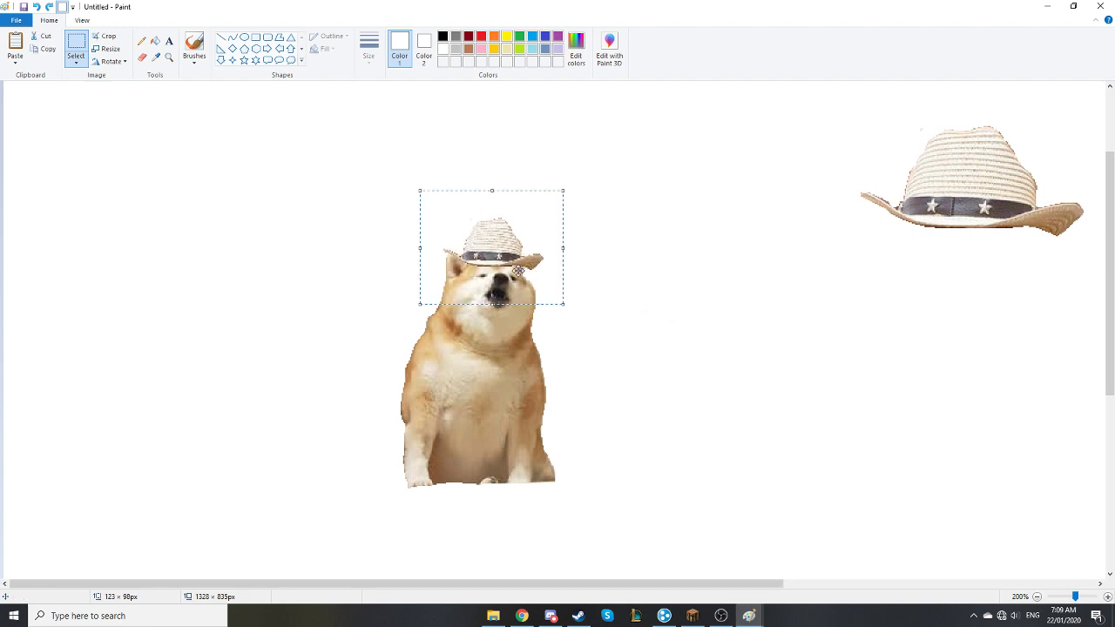
{"action": "left_click", "coordinate": [632, 279]}
Sample brown from the right part of the hat's brim and extend the brim down over the ear with Pencil strokes.
{"action": "scroll", "coordinate": [555, 303], "scroll_direction": "up", "scroll_amount": 2}
{"action": "left_click_drag", "start_coordinate": [389, 584], "coordinate": [650, 565]}
{"action": "left_click_drag", "start_coordinate": [1109, 252], "coordinate": [1110, 305]}
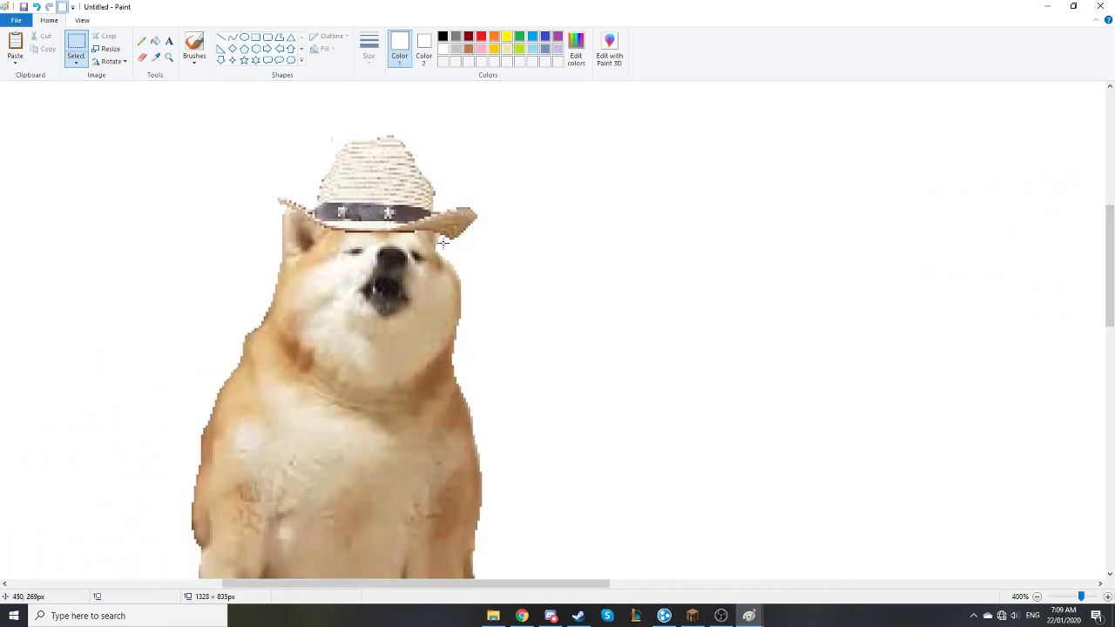
{"action": "left_click", "coordinate": [157, 57]}
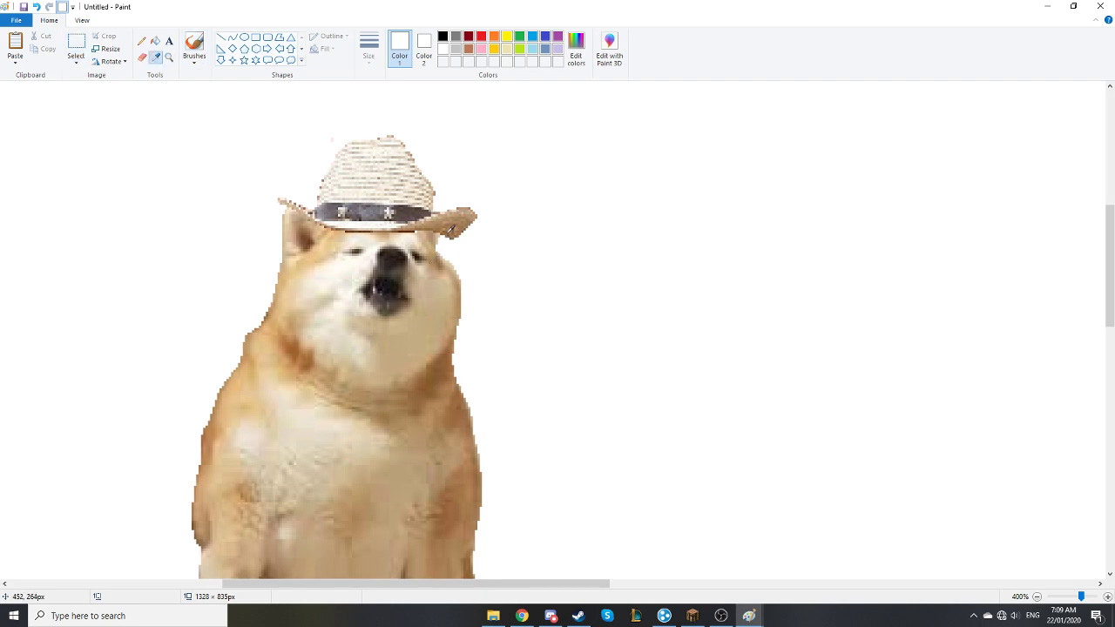
{"action": "left_click", "coordinate": [449, 231]}
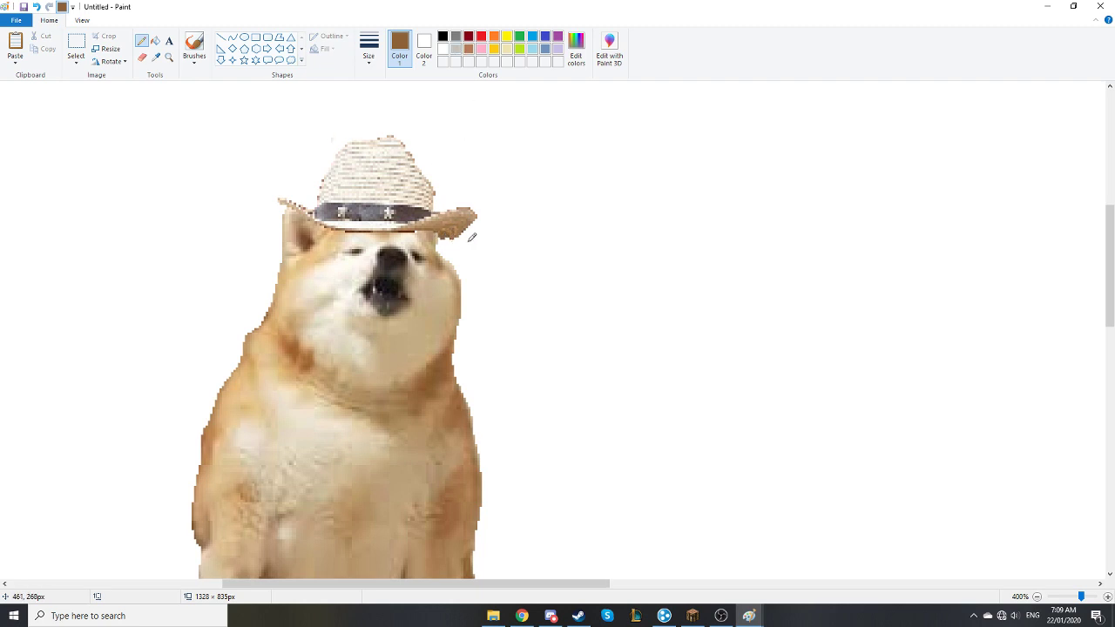
{"action": "left_click", "coordinate": [368, 48]}
{"action": "left_click", "coordinate": [157, 58]}
{"action": "left_click", "coordinate": [453, 232]}
Sample the brown of the brim's lower edge and fill the gaps in the extended brim with the Pencil.
{"action": "left_click", "coordinate": [156, 57]}
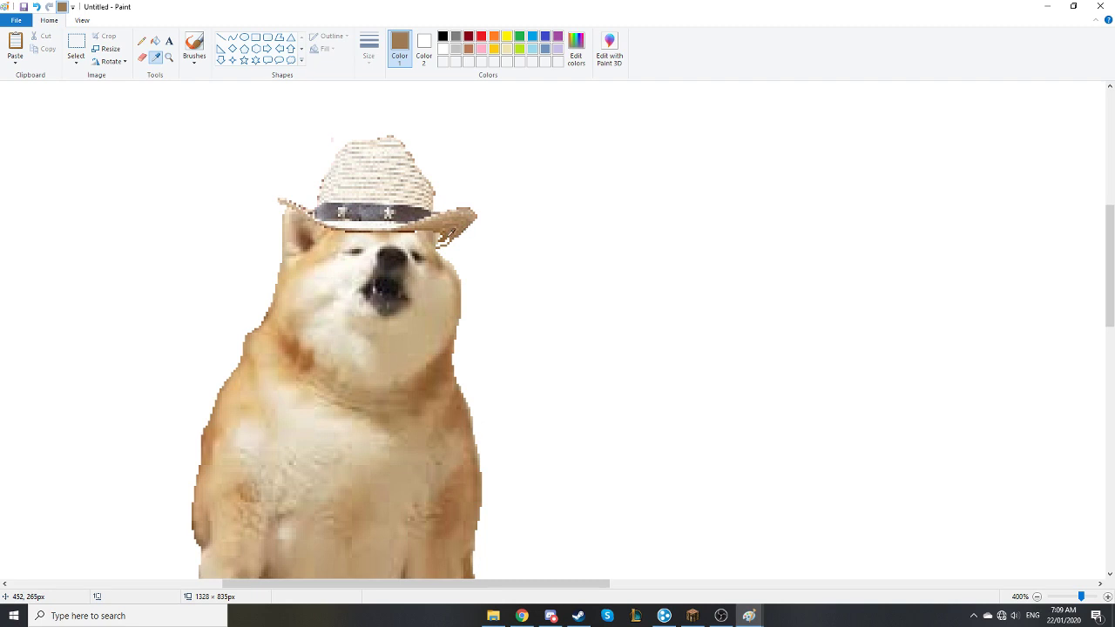
{"action": "left_click", "coordinate": [446, 238]}
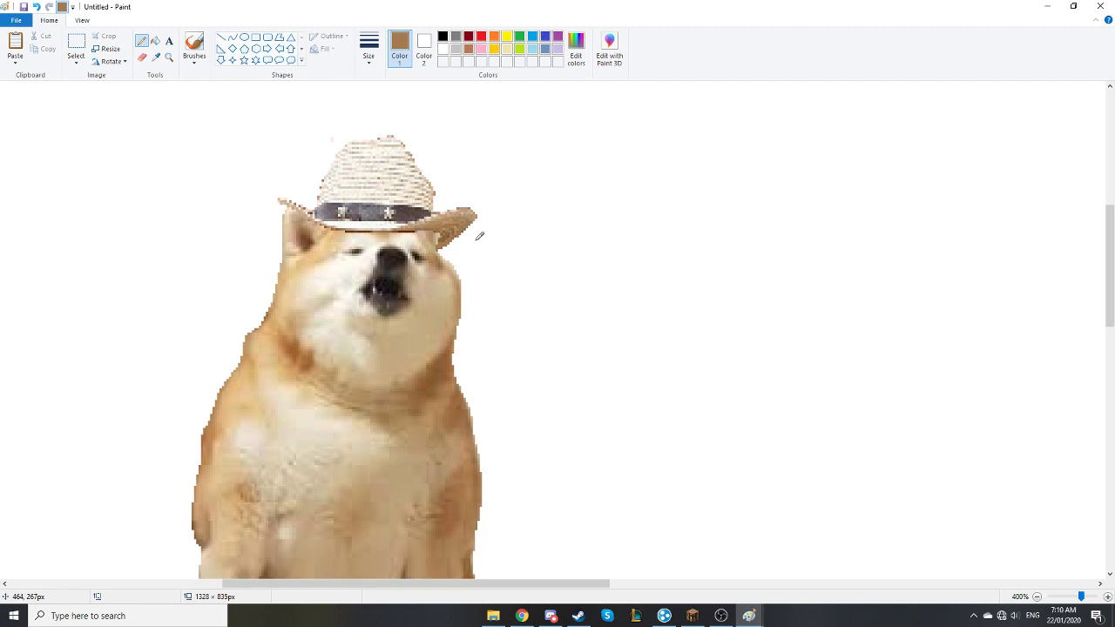
Sample colors along the hat's brim, ending with the tan at its right tip as the Pencil color.
{"action": "left_click", "coordinate": [157, 56]}
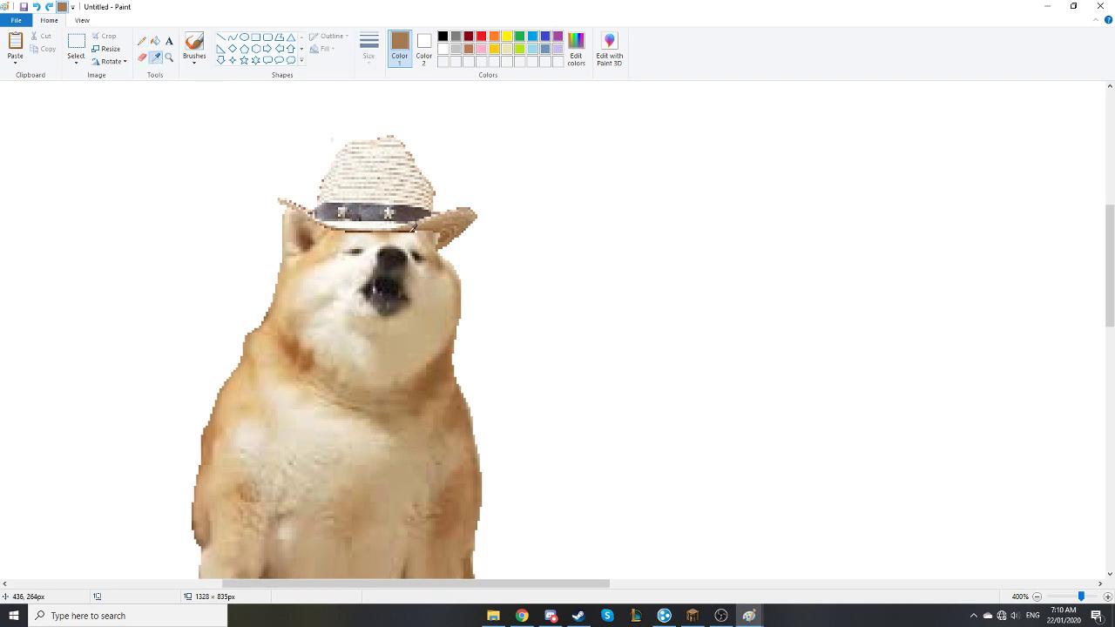
{"action": "left_click", "coordinate": [415, 228]}
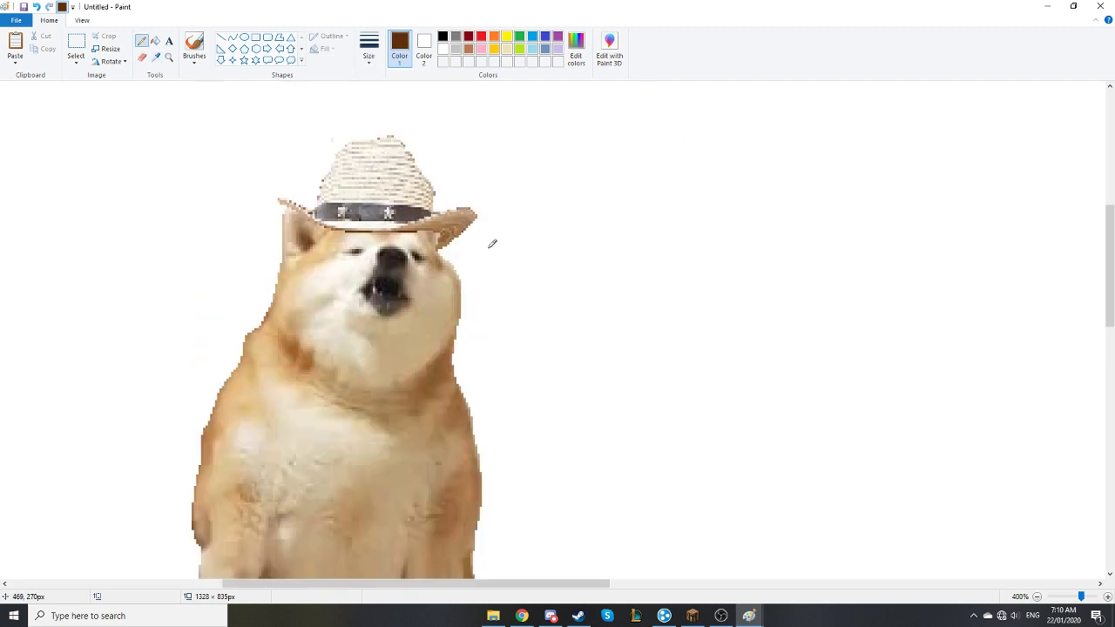
{"action": "left_click", "coordinate": [157, 57]}
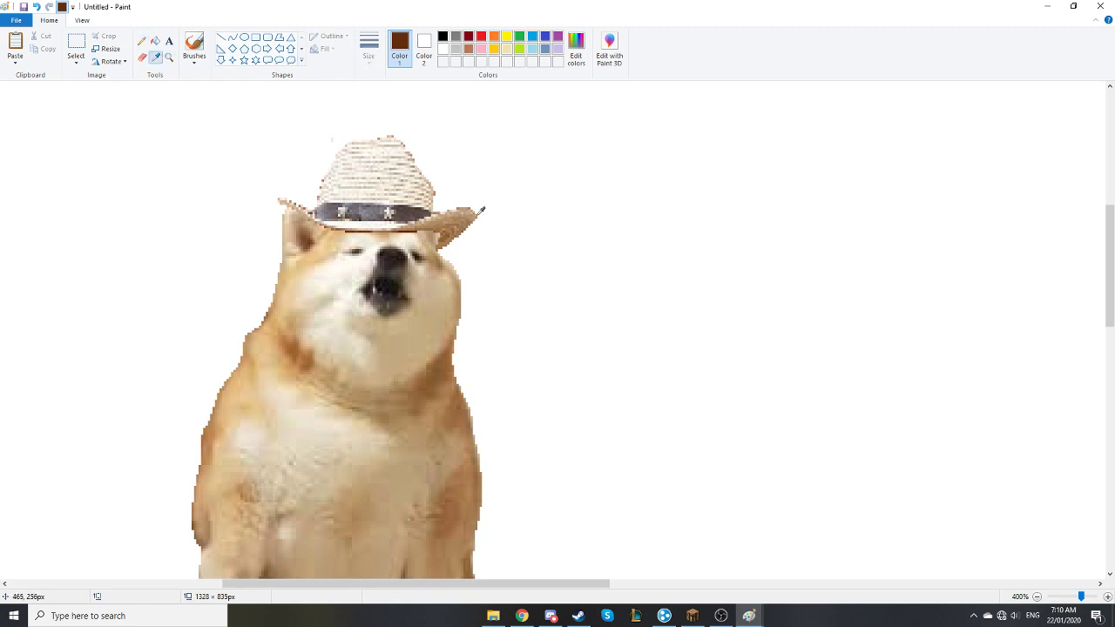
{"action": "left_click", "coordinate": [478, 212]}
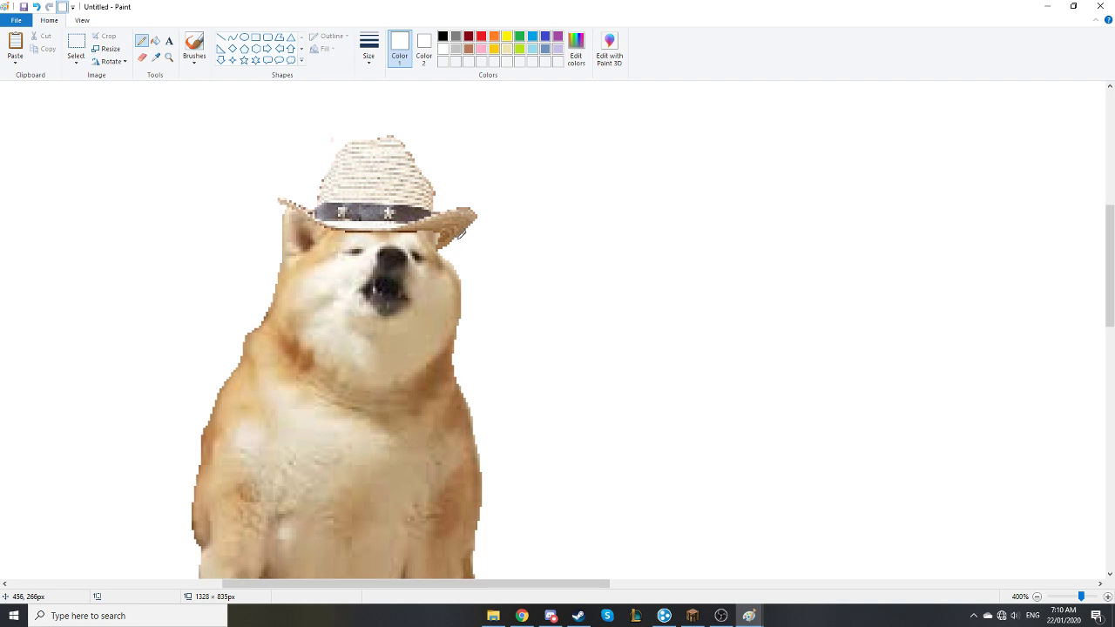
{"action": "left_click", "coordinate": [157, 57]}
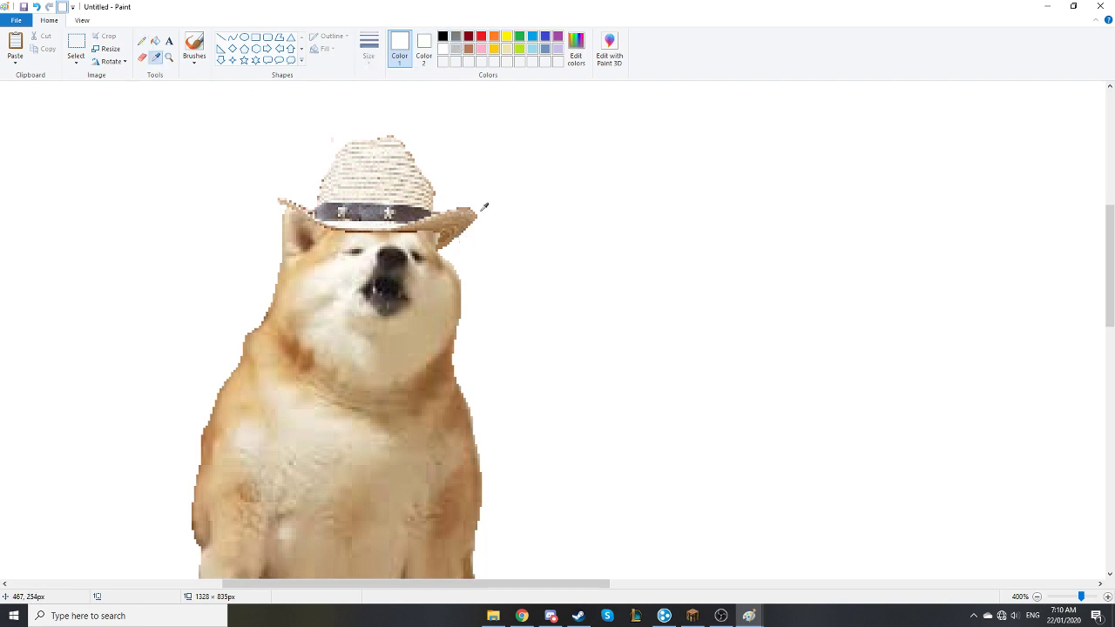
{"action": "left_click", "coordinate": [479, 215]}
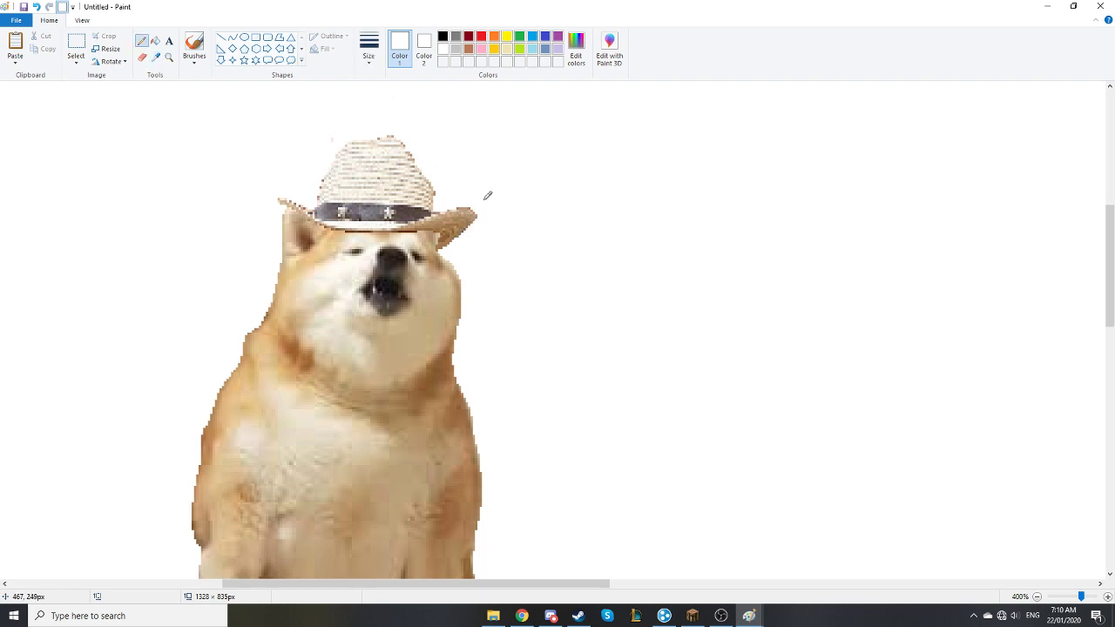
{"action": "left_click", "coordinate": [156, 56]}
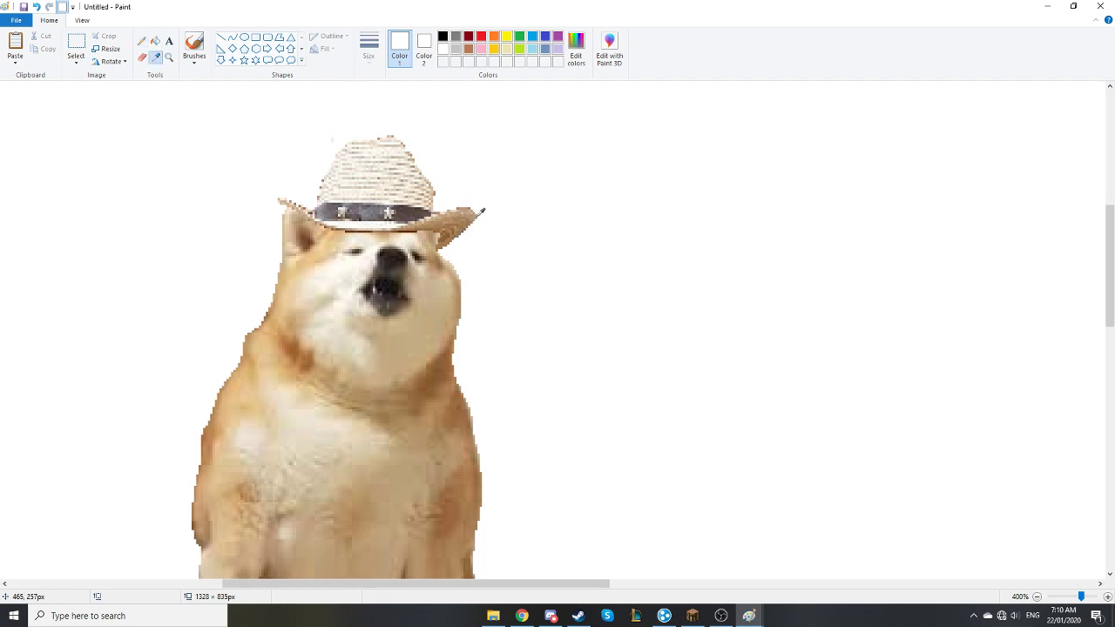
{"action": "left_click", "coordinate": [478, 212]}
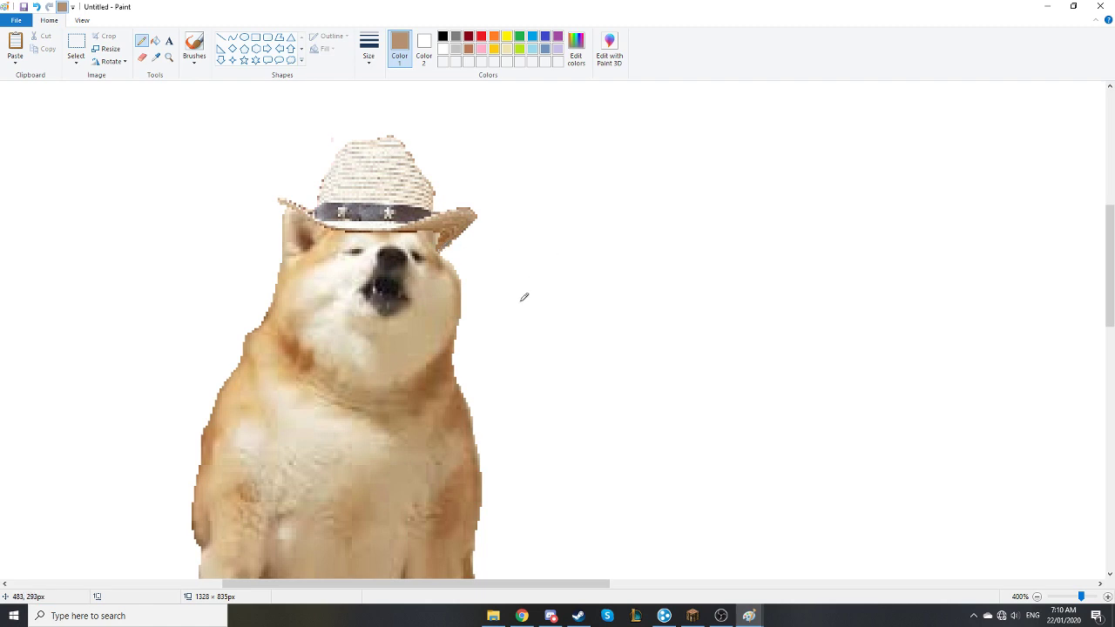
Draw tan Pencil strokes along the outer edge of the brim's right tip to widen it.
{"action": "scroll", "coordinate": [526, 297], "scroll_direction": "down", "scroll_amount": 3}
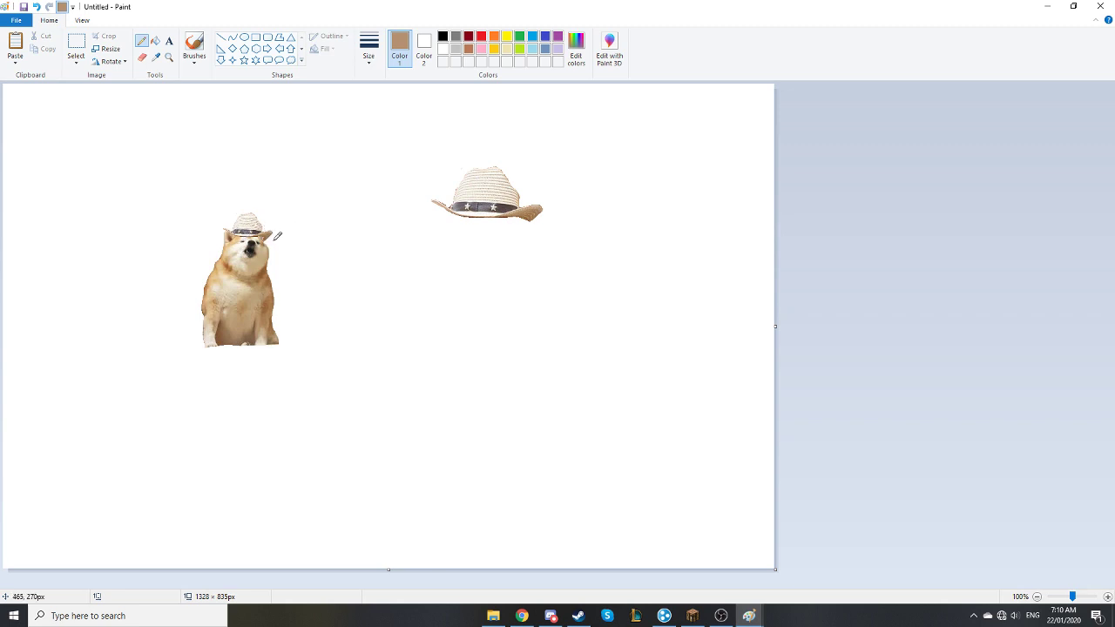
{"action": "scroll", "coordinate": [281, 237], "scroll_direction": "up", "scroll_amount": 1}
{"action": "scroll", "coordinate": [549, 397], "scroll_direction": "up", "scroll_amount": 1}
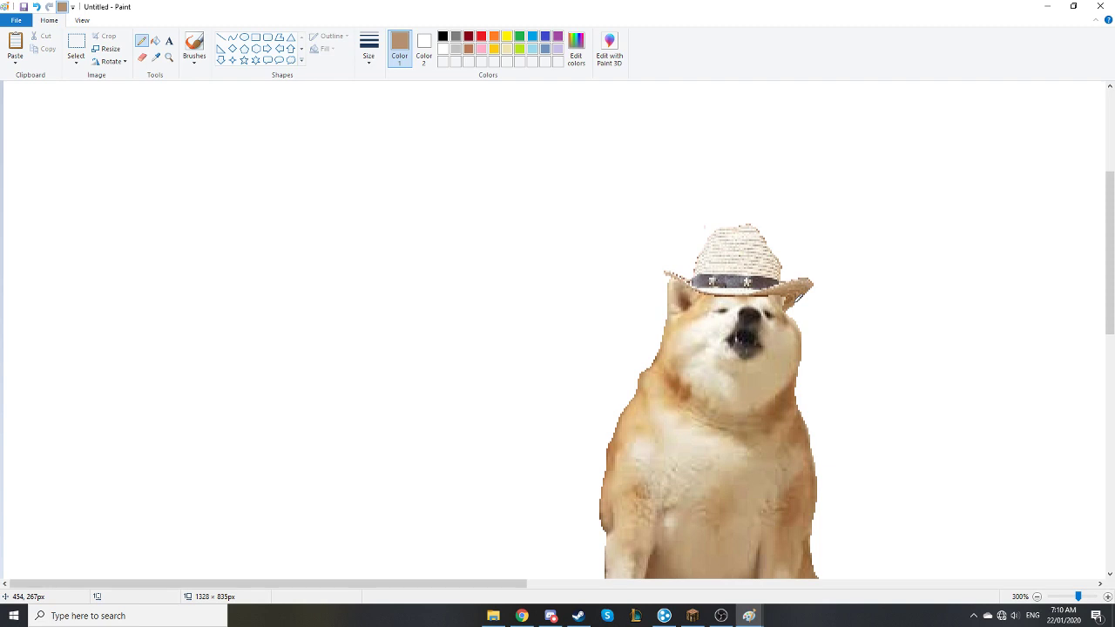
{"action": "scroll", "coordinate": [827, 322], "scroll_direction": "down", "scroll_amount": 2}
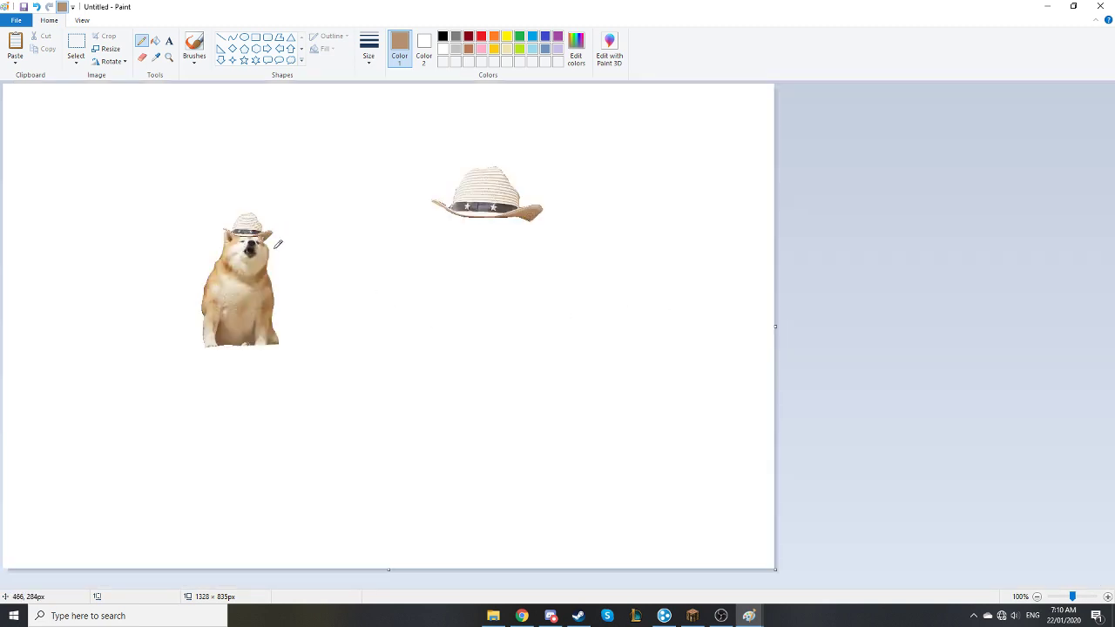
{"action": "scroll", "coordinate": [293, 244], "scroll_direction": "up", "scroll_amount": 1}
{"action": "scroll", "coordinate": [557, 381], "scroll_direction": "up", "scroll_amount": 1}
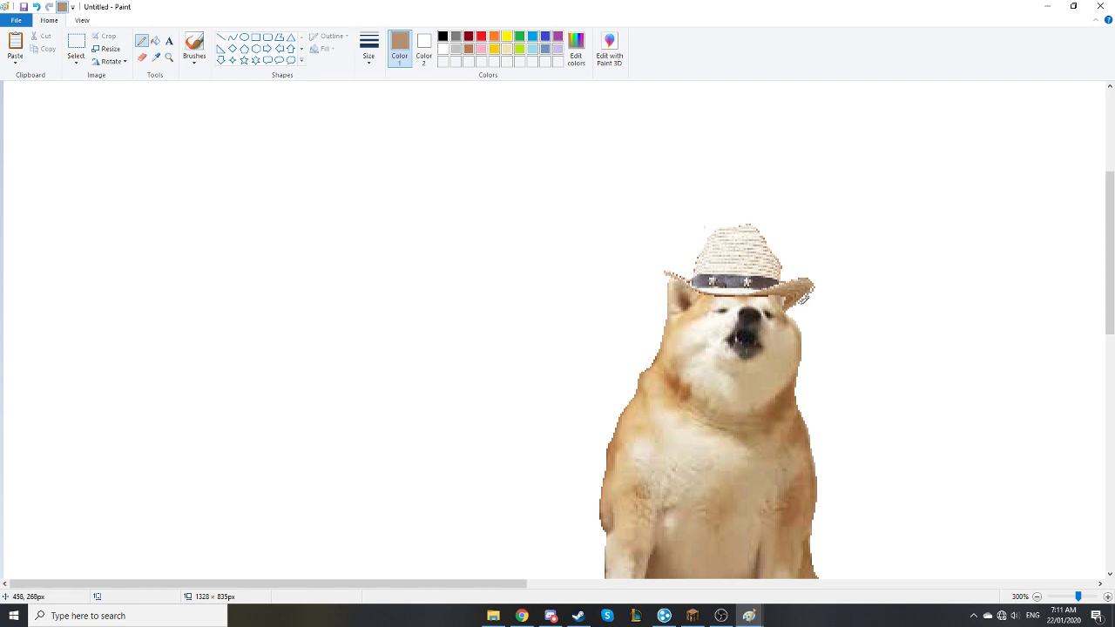
Sample a brown from inside the brim's right side and fill the gaps behind the new edge strokes.
{"action": "left_click", "coordinate": [156, 56]}
{"action": "scroll", "coordinate": [827, 293], "scroll_direction": "up", "scroll_amount": 1, "text": "ctrl"}
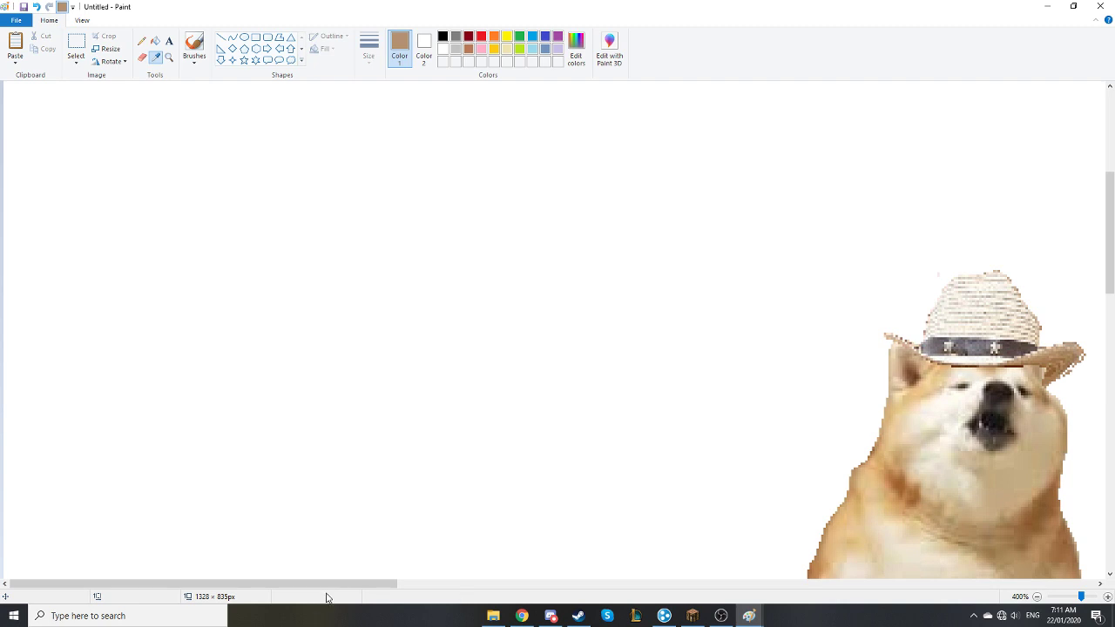
{"action": "mouse_move", "coordinate": [397, 585]}
{"action": "left_mouse_down"}
{"action": "mouse_move", "coordinate": [671, 585]}
{"action": "mouse_move", "coordinate": [532, 584]}
{"action": "left_mouse_up"}
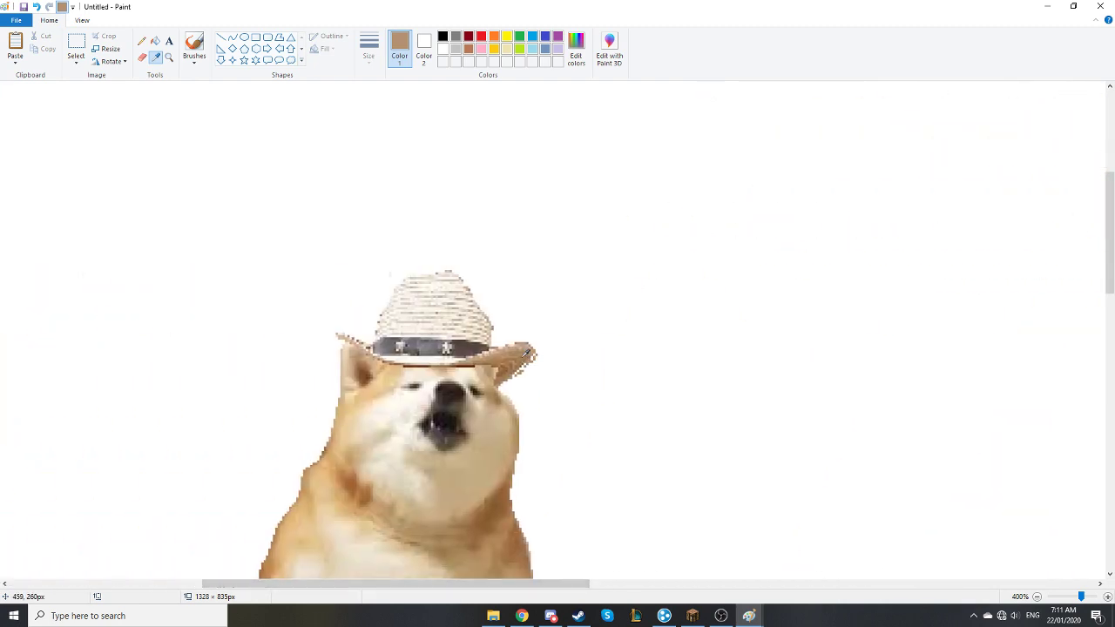
{"action": "left_click", "coordinate": [522, 361]}
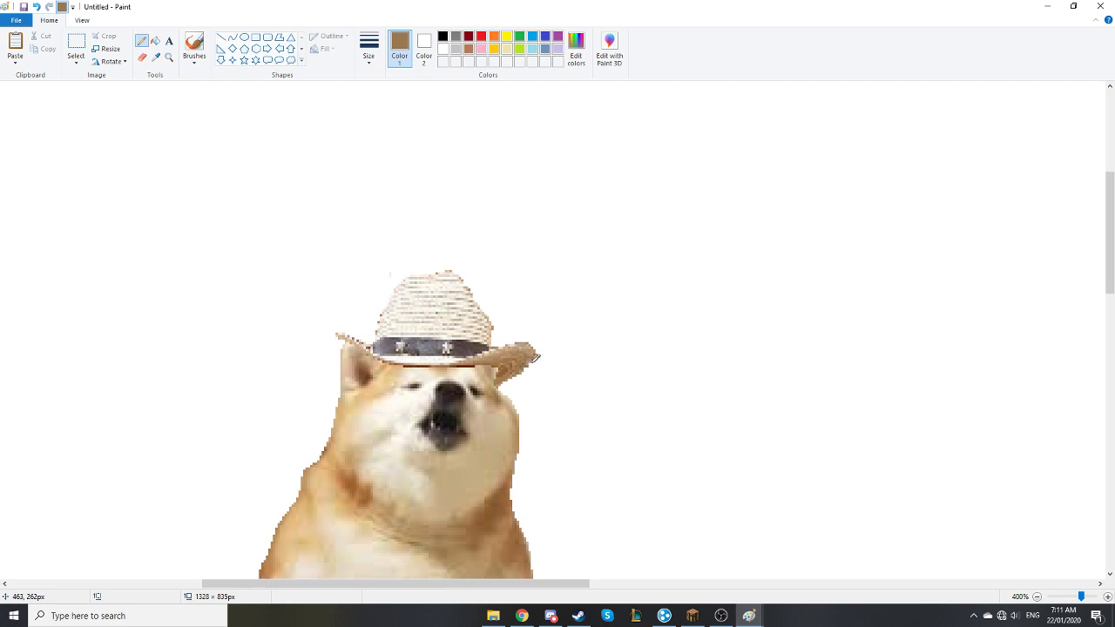
Sample tan from the brim's right tip, undo the first touch-up marks, and redraw the tip's lower edge with the Pencil.
{"action": "left_click", "coordinate": [156, 56]}
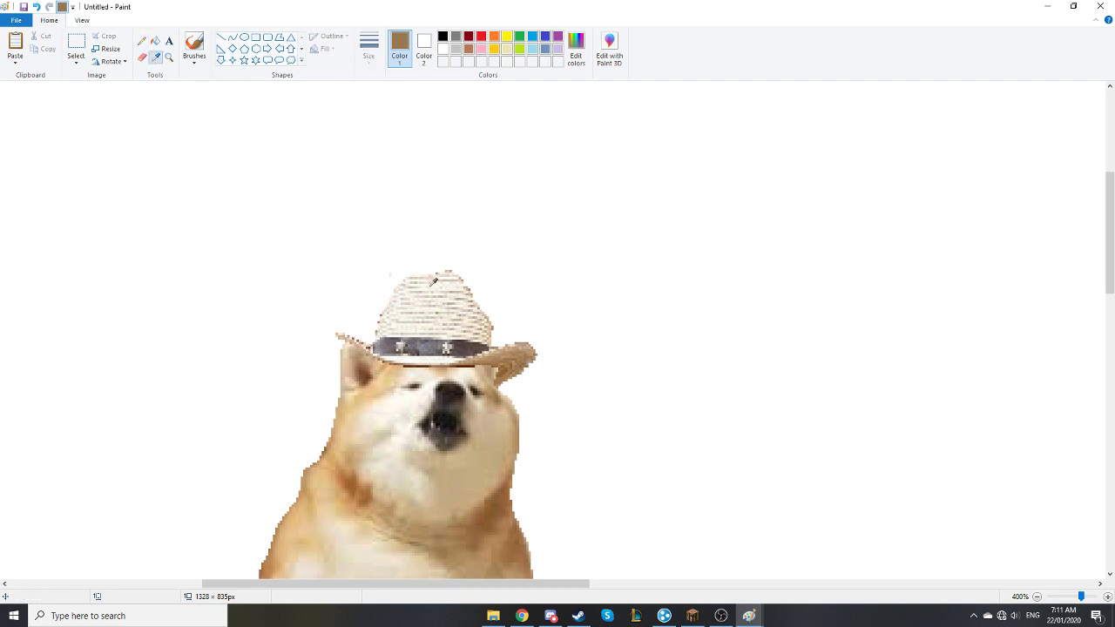
{"action": "left_click", "coordinate": [537, 357]}
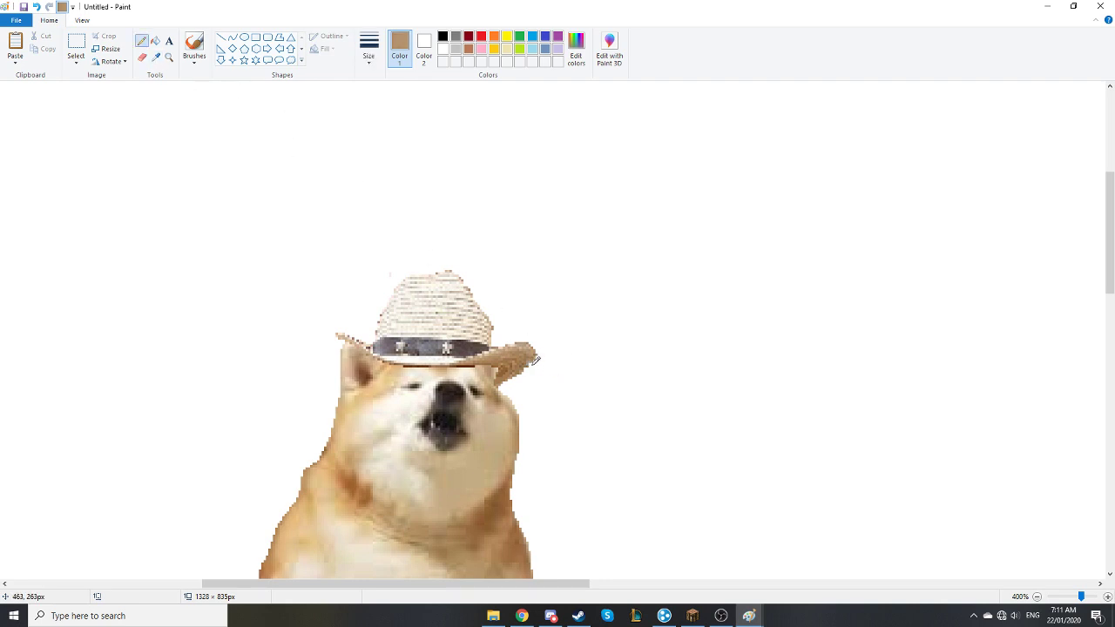
{"action": "left_click", "coordinate": [534, 357]}
{"action": "key", "text": "ctrl+z"}
{"action": "key", "text": "ctrl+z"}
{"action": "left_click_drag", "start_coordinate": [534, 360], "coordinate": [527, 368]}
{"action": "scroll", "coordinate": [565, 354], "scroll_direction": "down", "scroll_amount": 3}
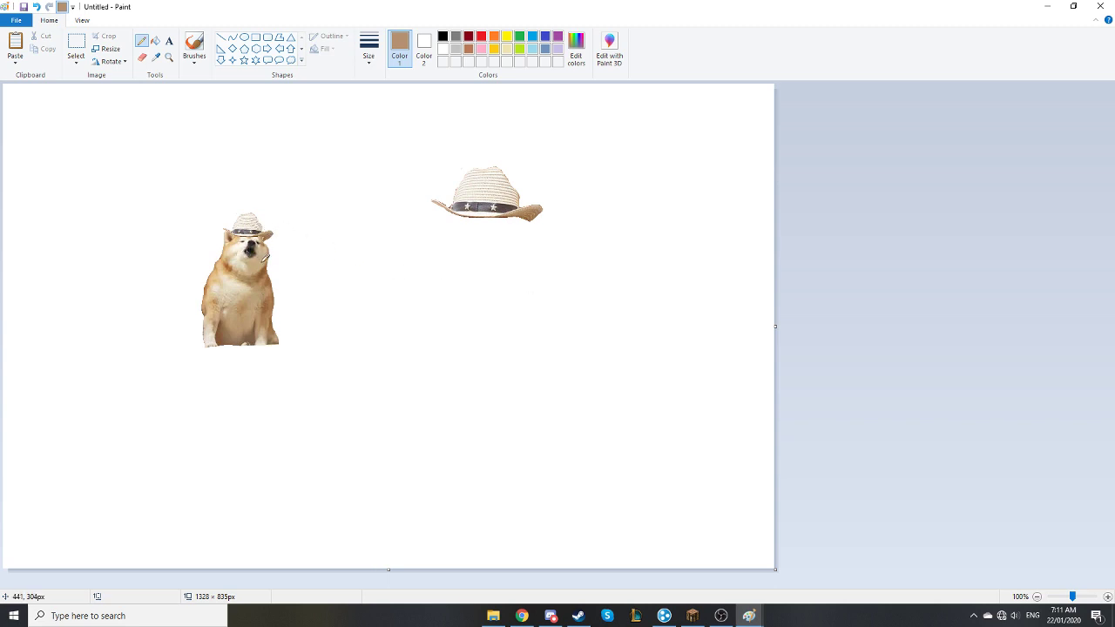
{"action": "scroll", "coordinate": [360, 331], "scroll_direction": "up", "scroll_amount": 1}
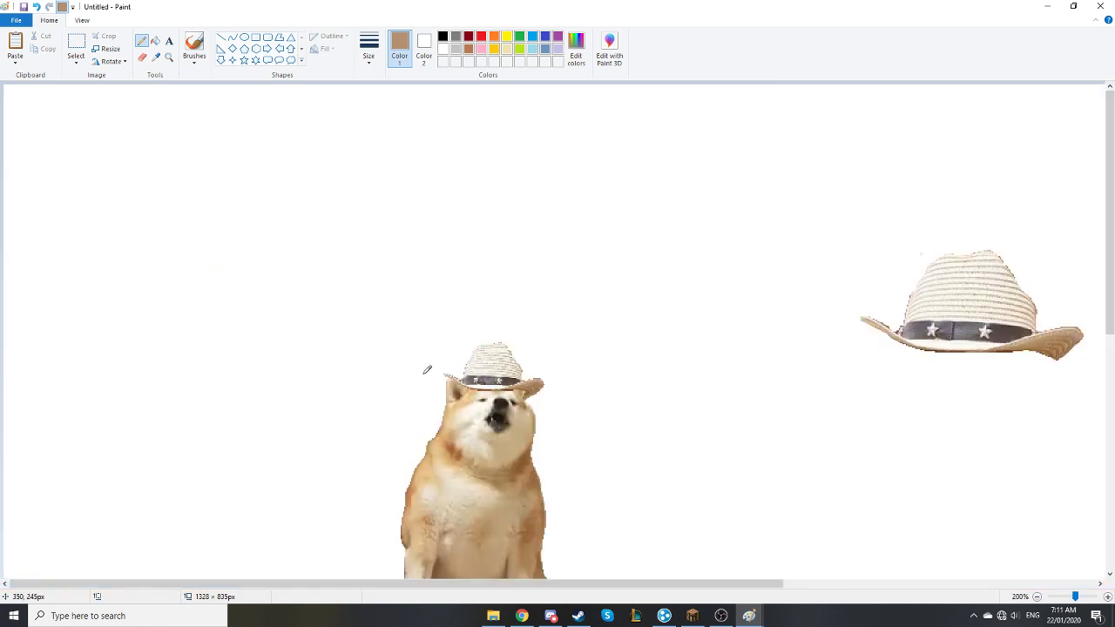
{"action": "scroll", "coordinate": [427, 369], "scroll_direction": "down", "scroll_amount": 2}
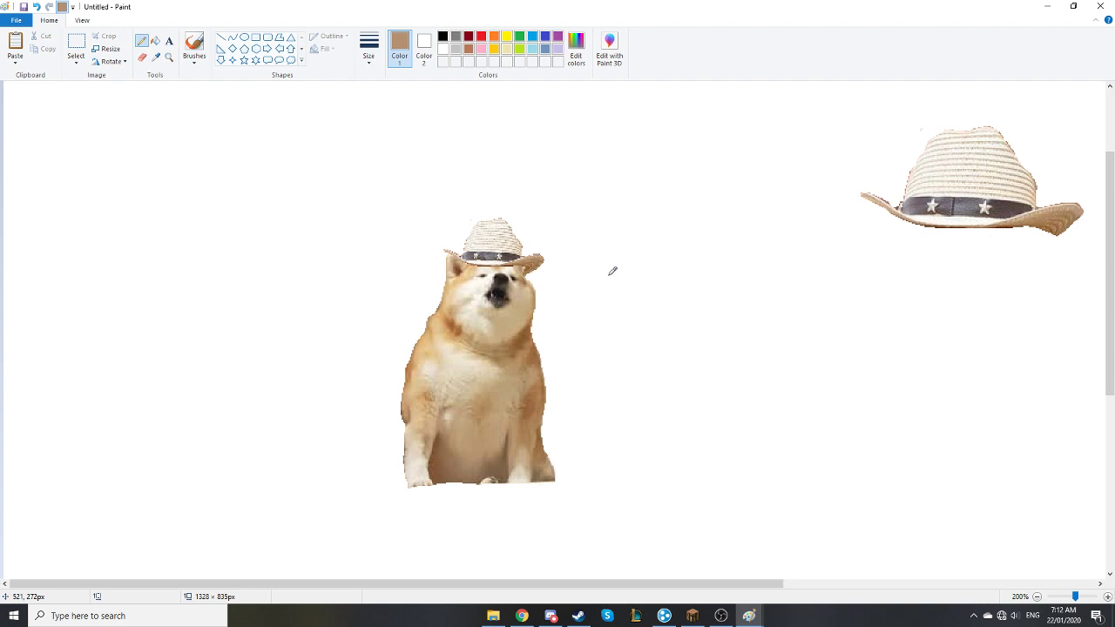
{"action": "left_click", "coordinate": [169, 41]}
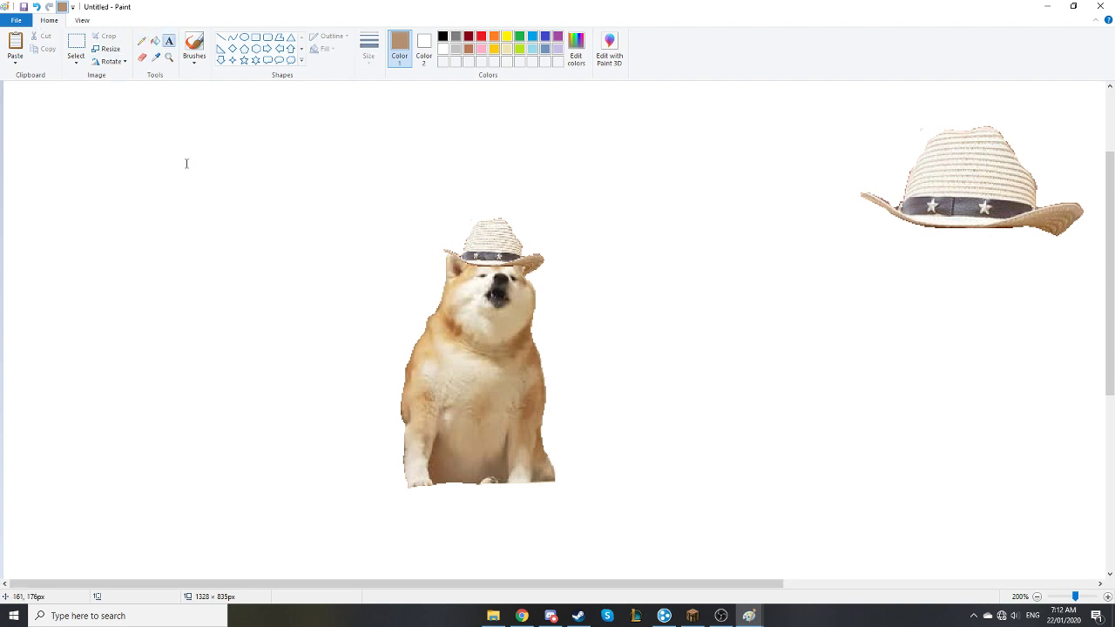
{"action": "left_click", "coordinate": [187, 164]}
{"action": "type", "text": "bruhbruhbr"}
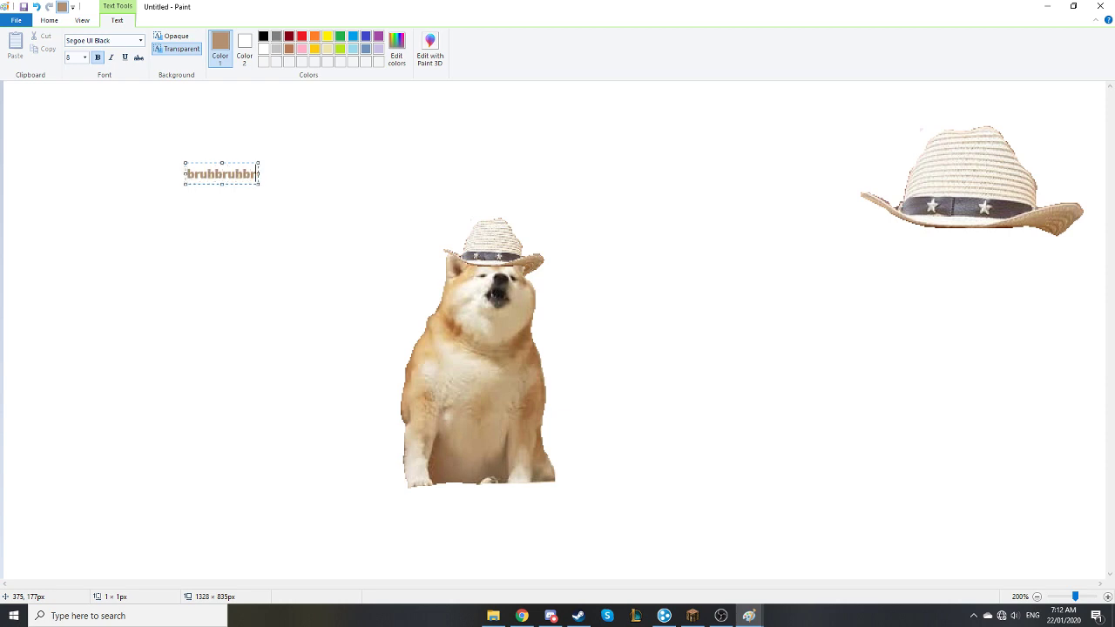
{"action": "type", "text": "uhbruhbruhbruhbruhbruhbruhbruh"}
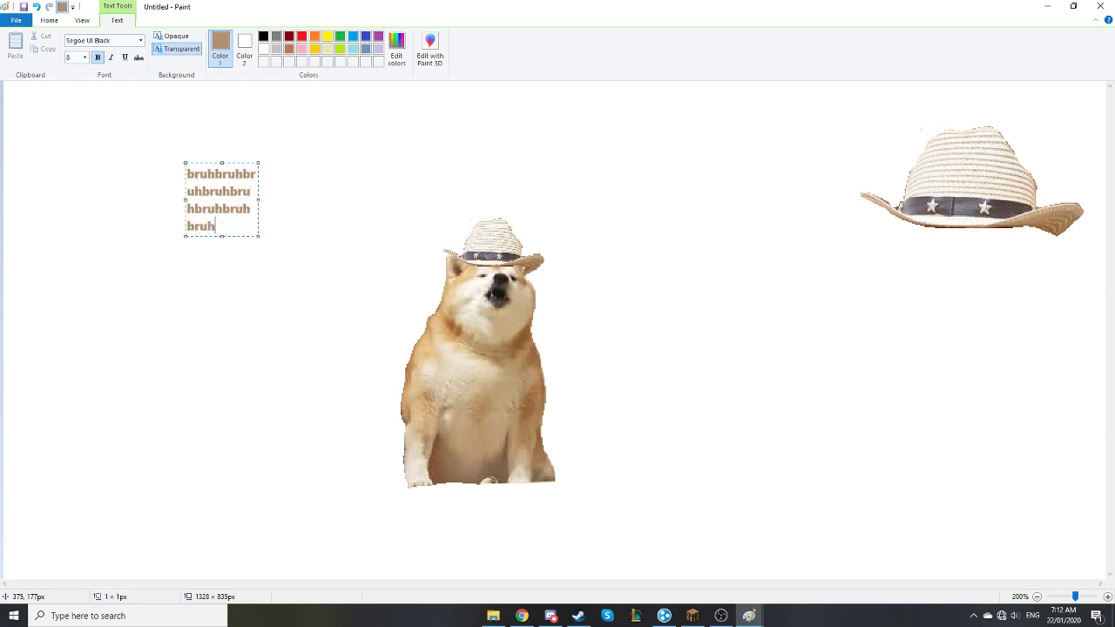
{"action": "type", "text": "bruhbruhbruhbruhbruhbruh"}
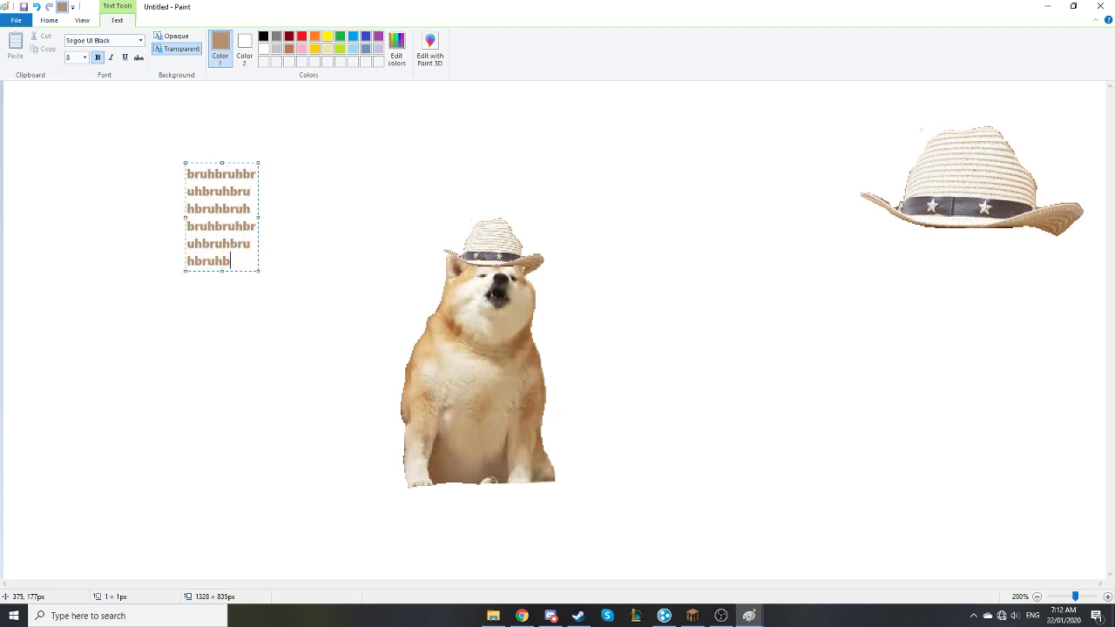
{"action": "type", "text": "bruhbruh"}
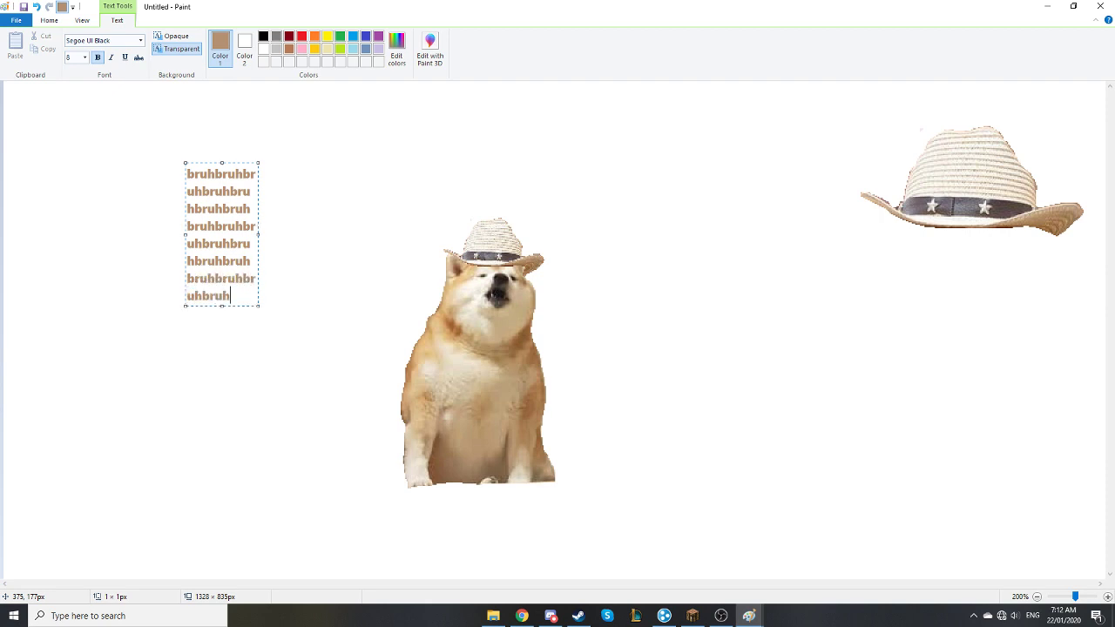
{"action": "type", "text": "asdasdasdhwqjkdjqwqdnojwokmqwoiwqd"}
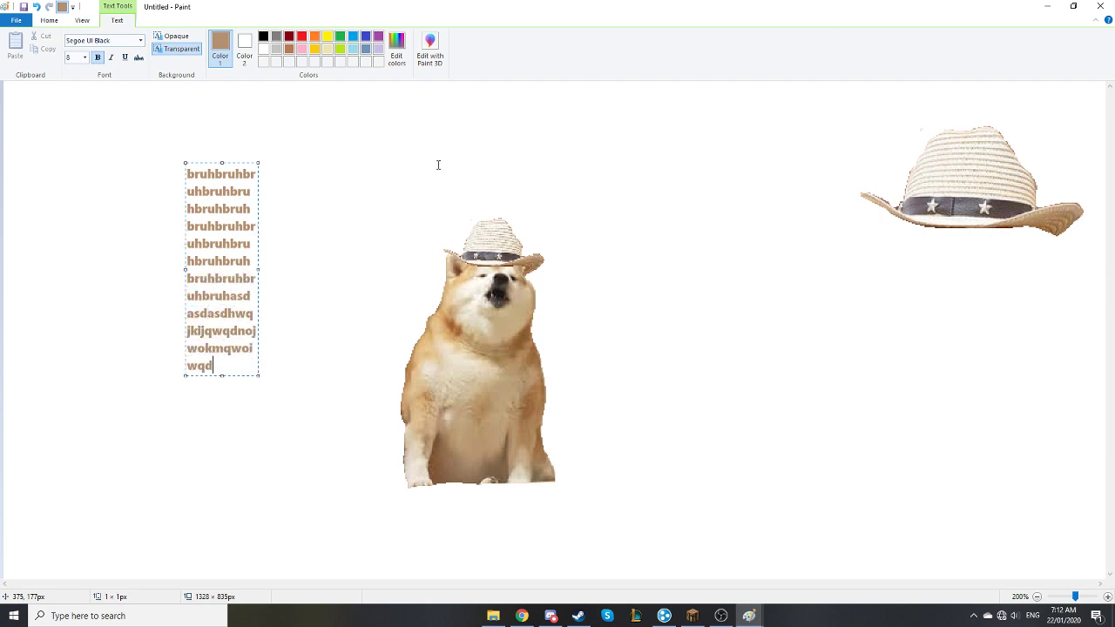
{"action": "type", "text": "wopwqdopkwqdopkwqopdwopwqdlopwqdlopopqop"}
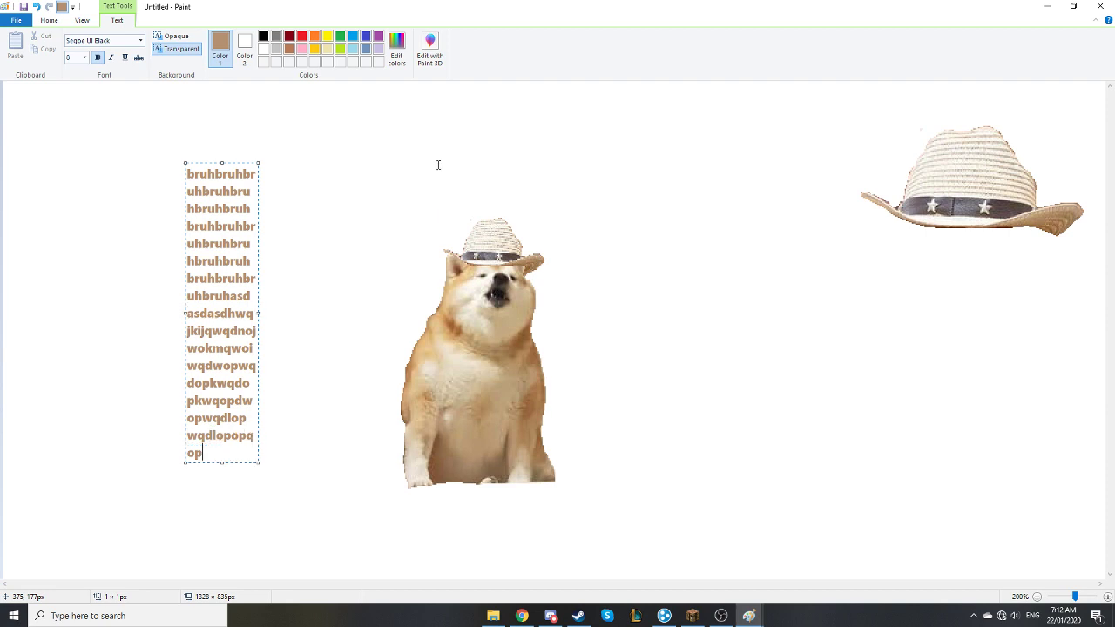
{"action": "type", "text": "wdlqwpodlqpwodkqpwdklsdkmlkasdflndllkasklasdlkasd;lhj"}
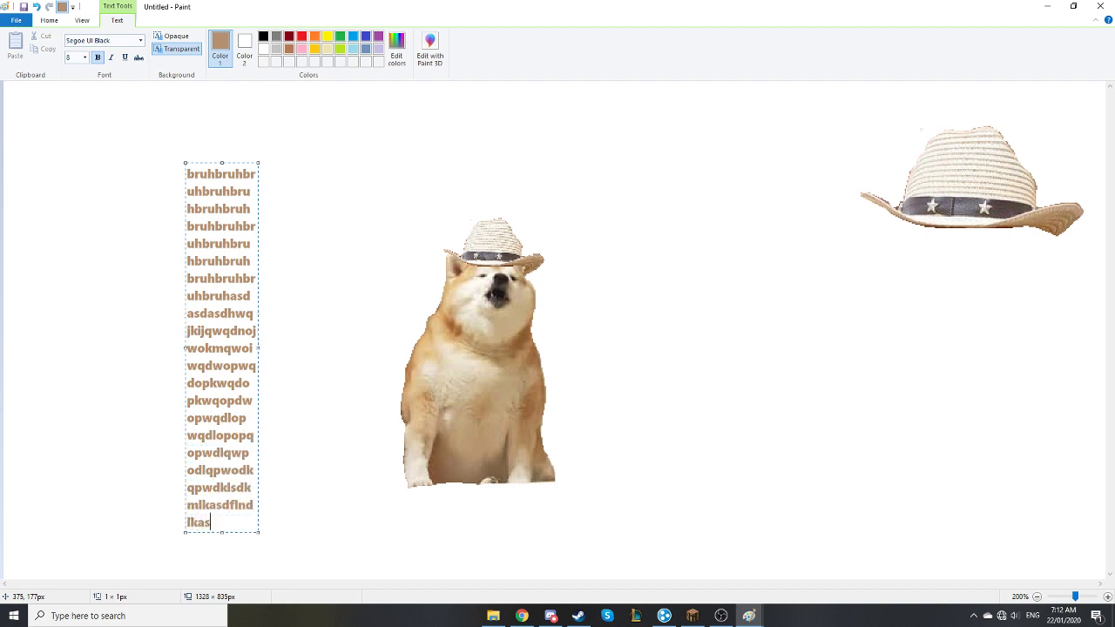
{"action": "type", "text": "elp m"}
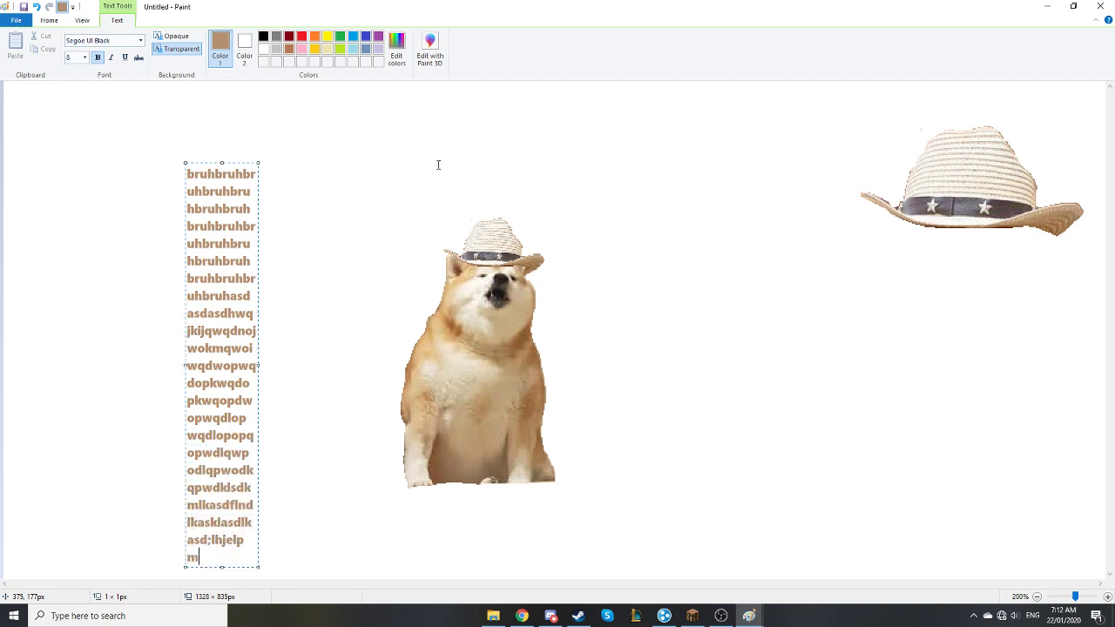
{"action": "type", "text": "easdm o asmo asokowq"}
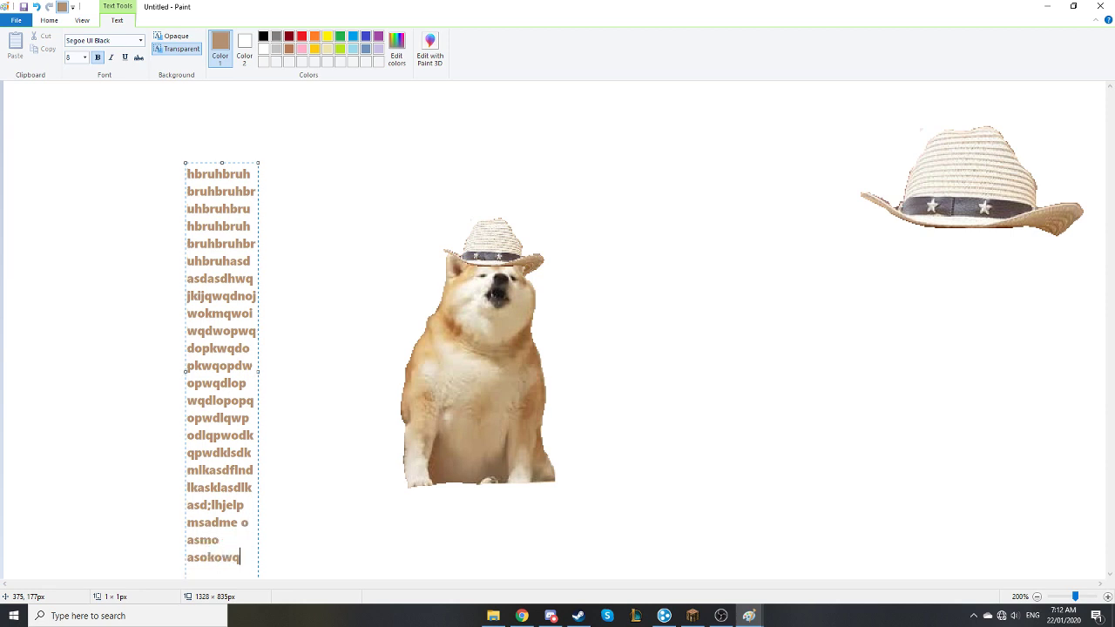
{"action": "type", "text": "powqdpwqdpwdplwqdmdpmsmds"}
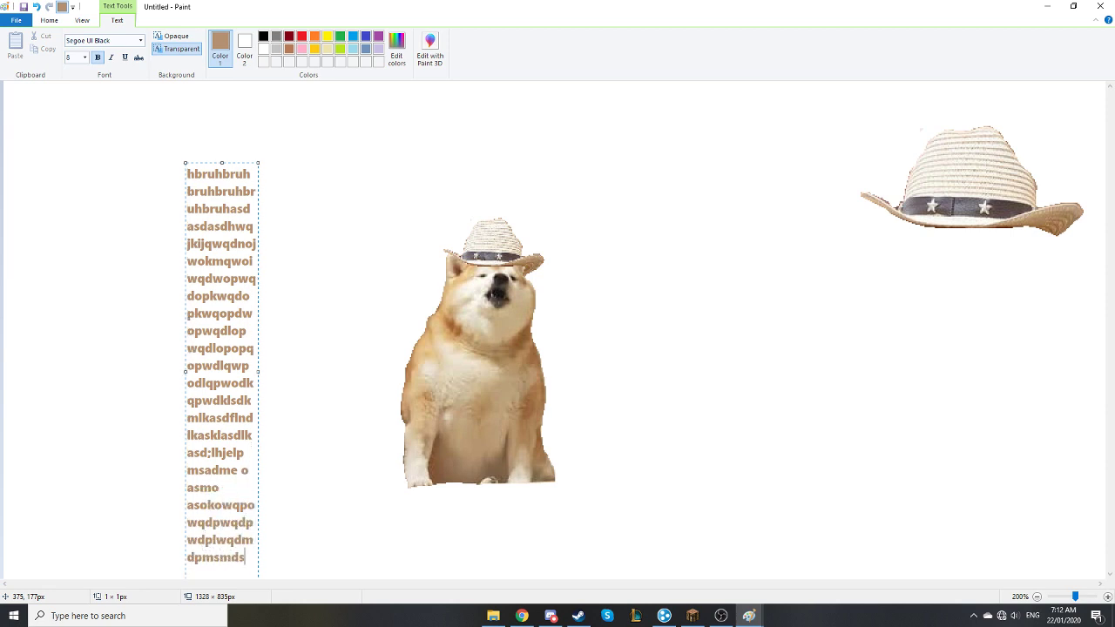
{"action": "type", "text": "lpmsqpldmqplsmsplqmdplsdmqs"}
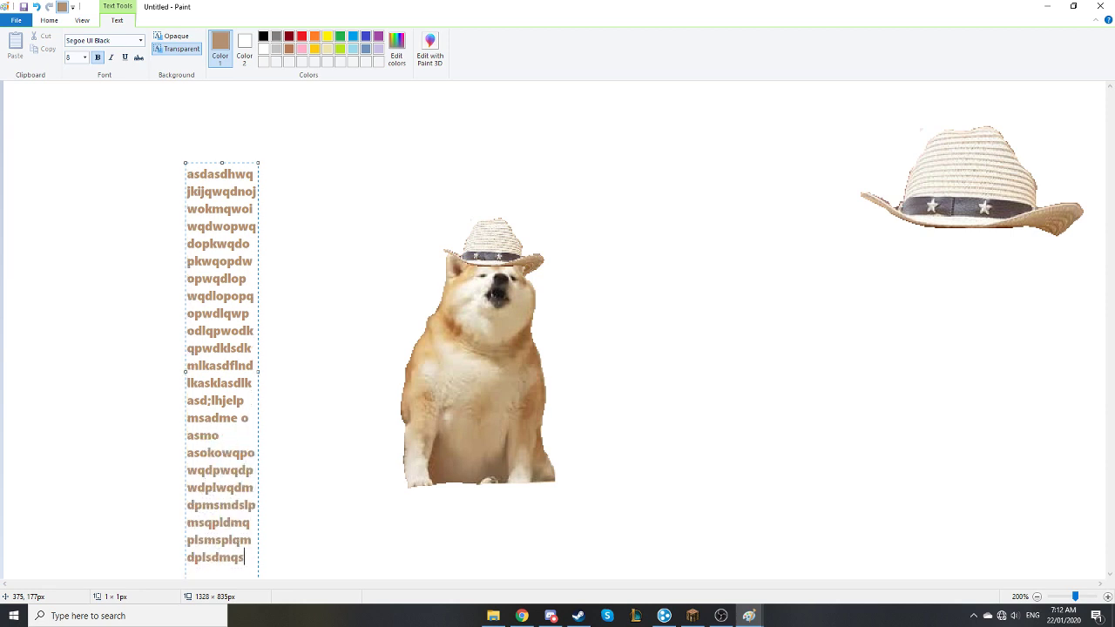
{"action": "type", "text": "lpdmqplsdmqpldmqsdmjoe mamaa"}
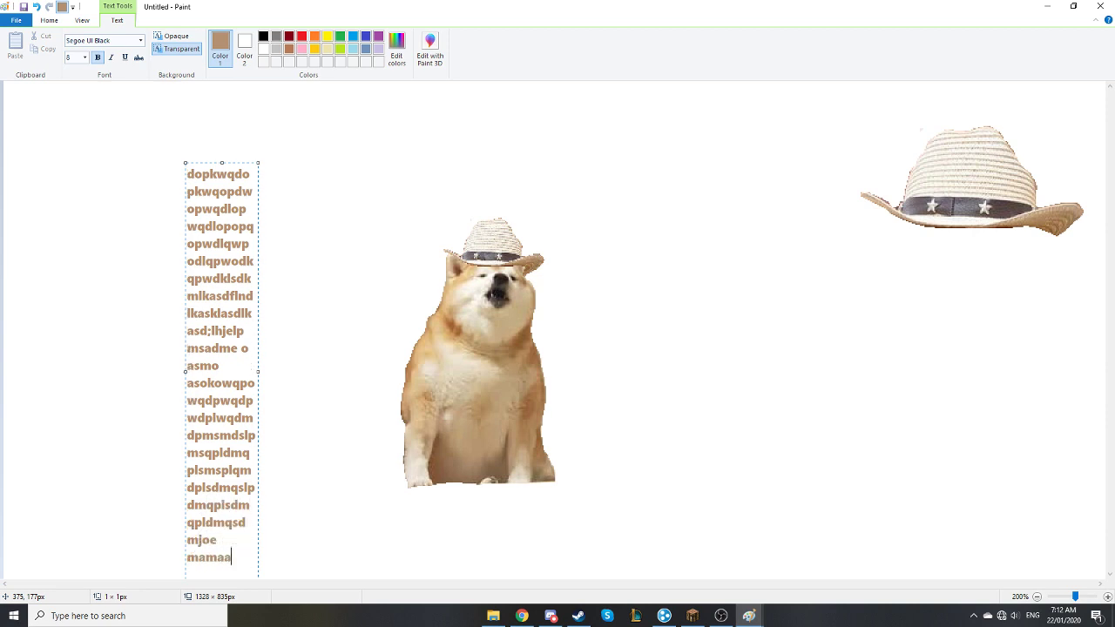
{"action": "type", "text": "oejeojqopwqpoqwepoewqoewqpopqw"}
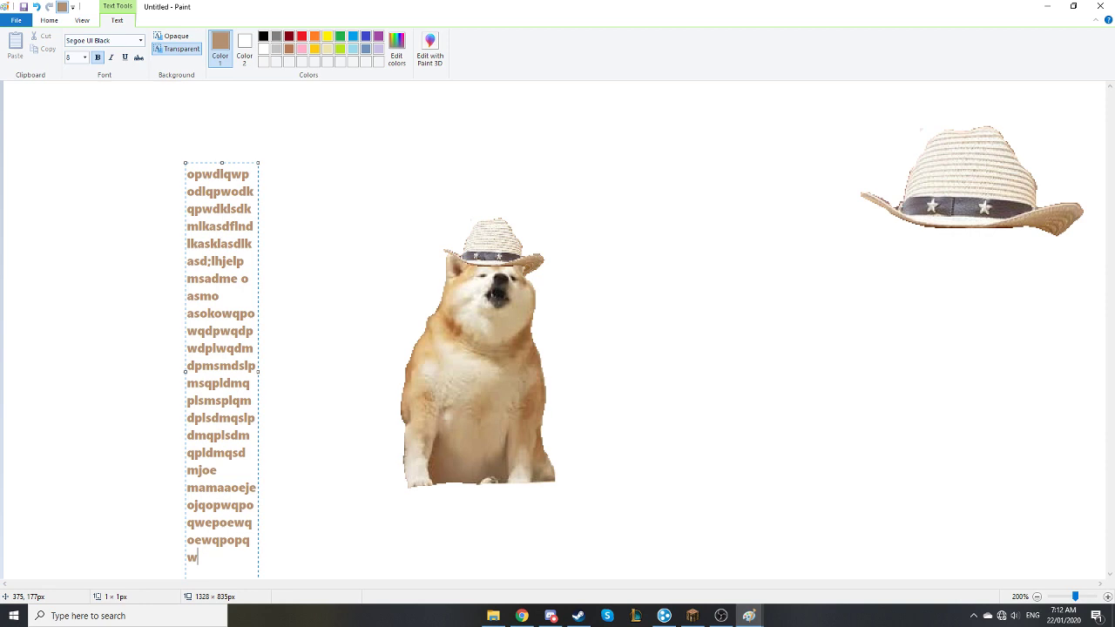
{"action": "key", "text": "ctrl+a"}
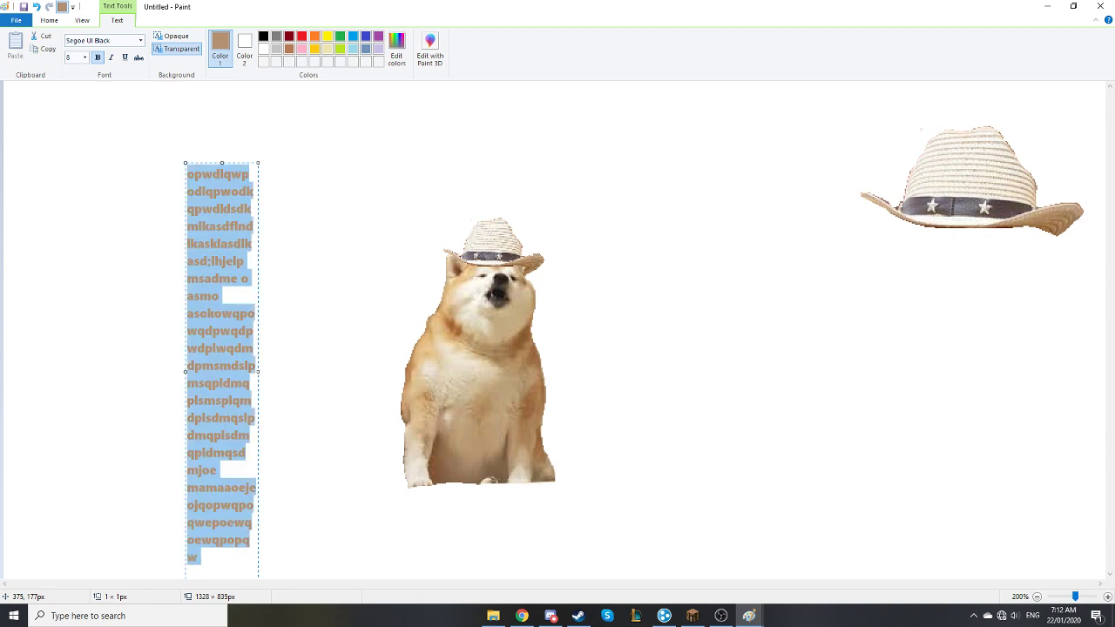
{"action": "key", "text": "Delete"}
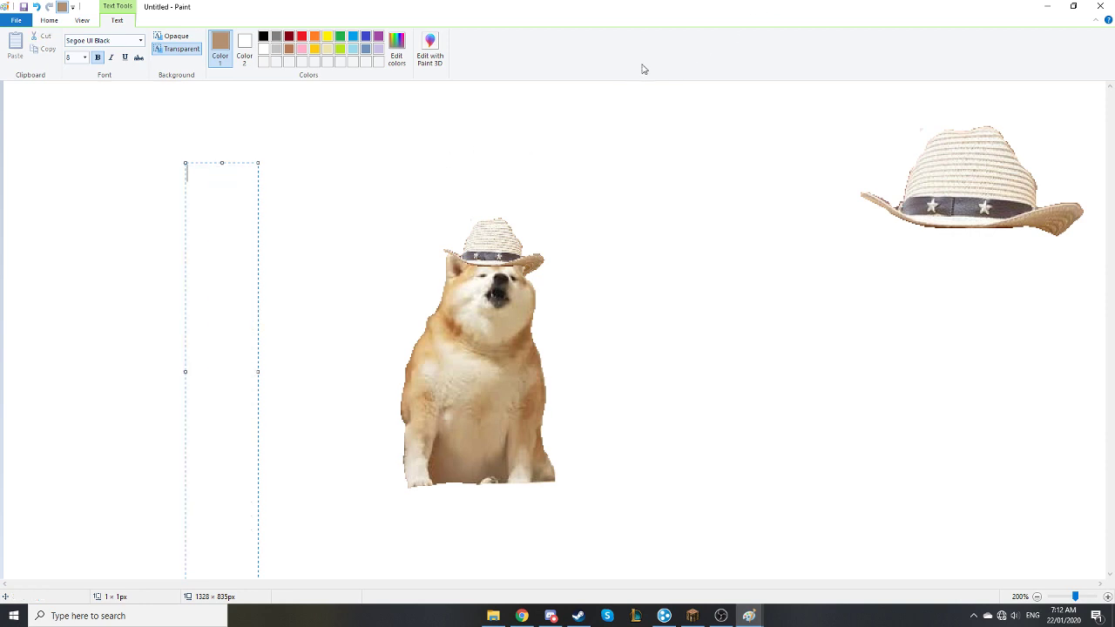
{"action": "left_click", "coordinate": [633, 225]}
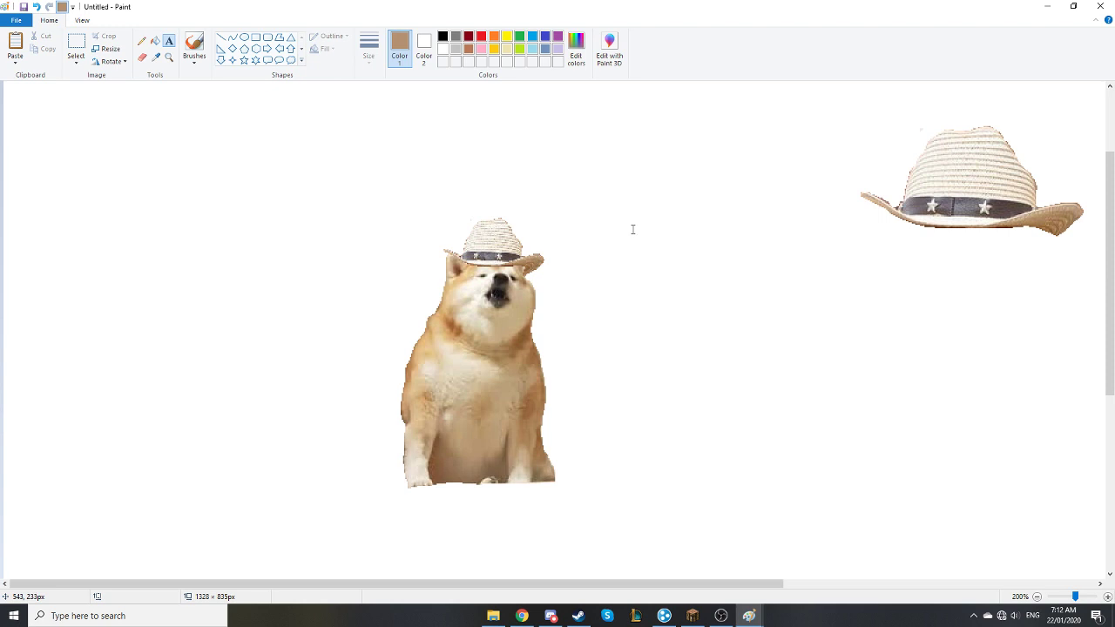
{"action": "left_click", "coordinate": [96, 184]}
{"action": "type", "text": "lkdjopqfdjmoiewfjmqowirjgmpogvepofgpqo"}
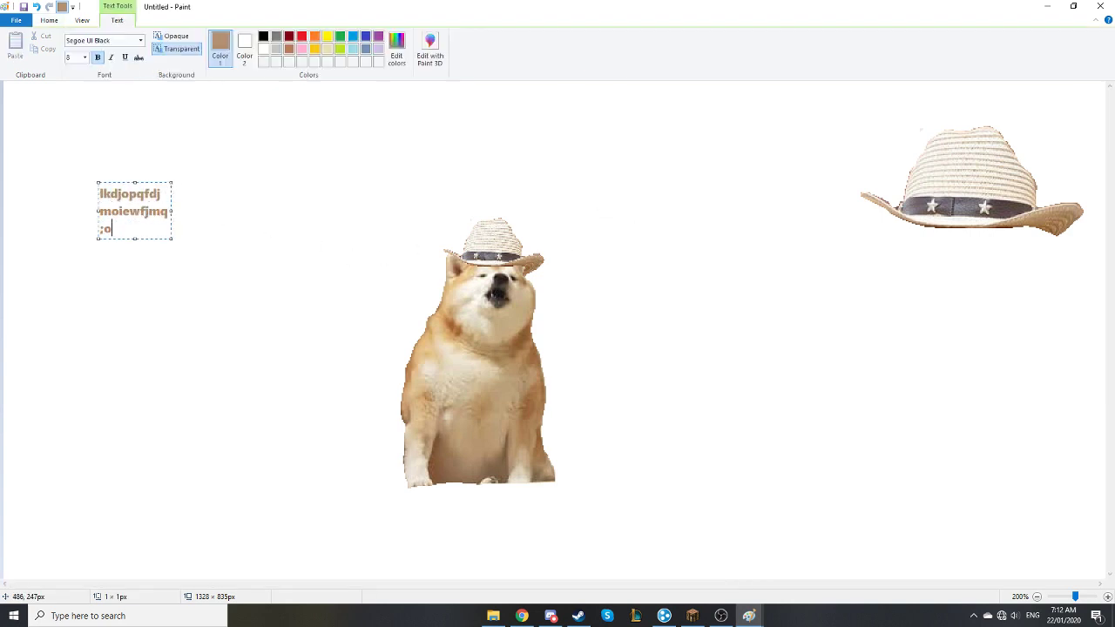
{"action": "type", "text": "khe"}
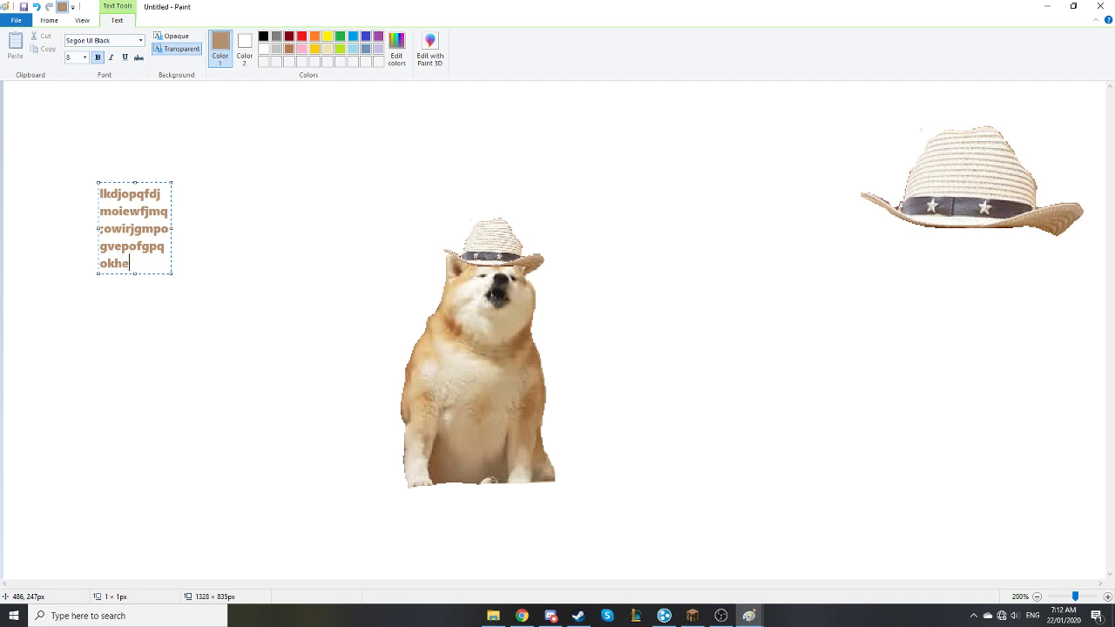
{"action": "type", "text": "lpmeimbeingheld"}
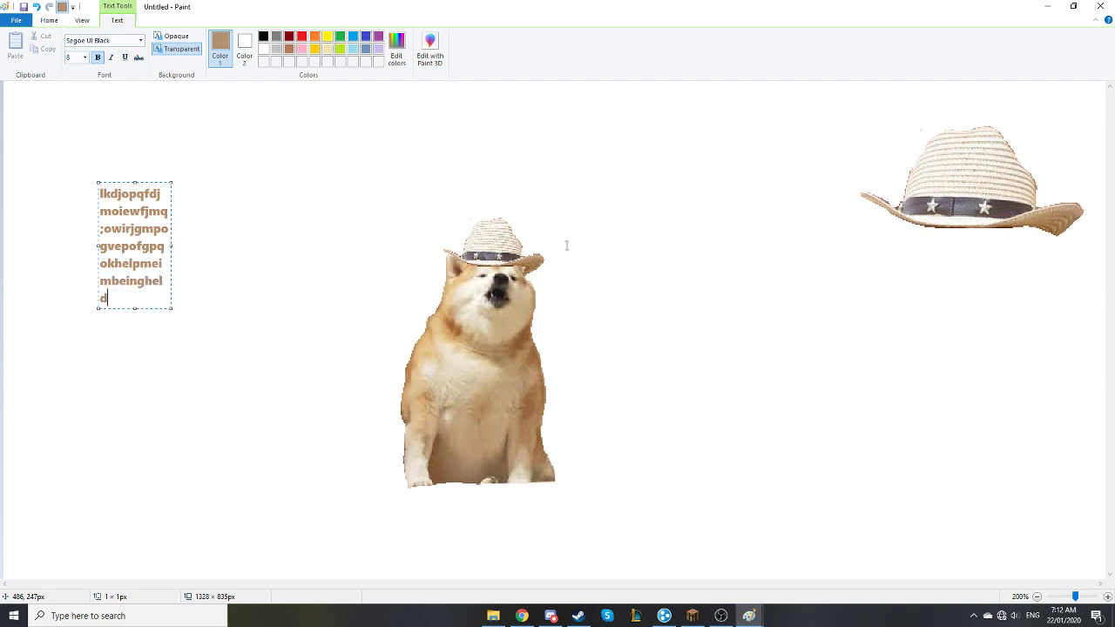
{"action": "type", "text": "hostagei"}
{"action": "key", "text": "ctrl+a"}
{"action": "key", "text": "BackSpace"}
{"action": "left_click", "coordinate": [373, 127]}
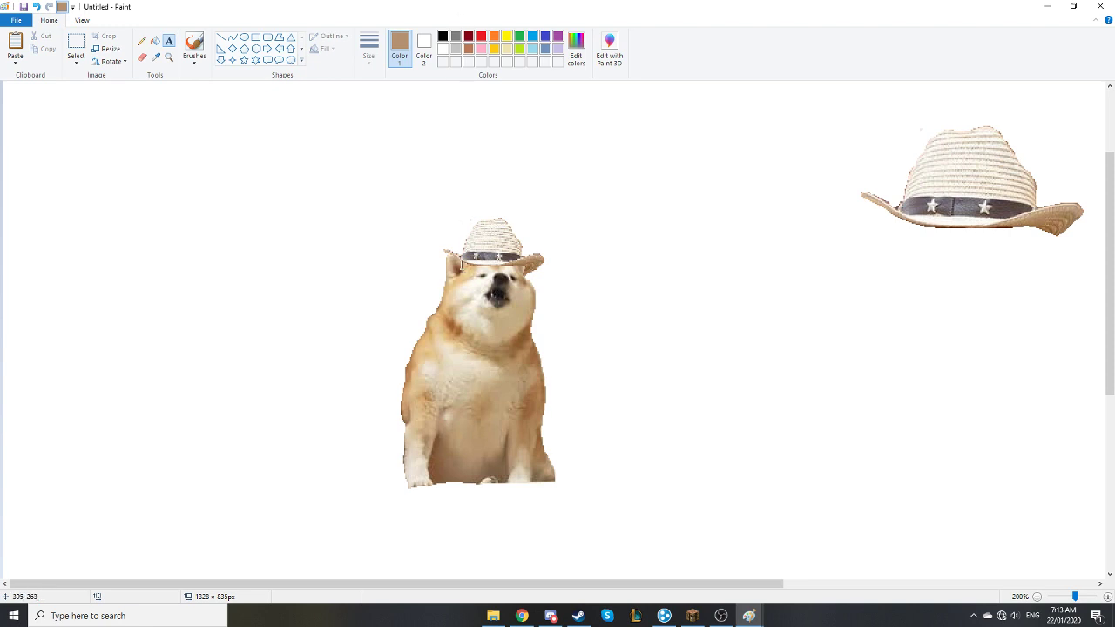
Select the large cowboy hat with a rectangular selection and move it just beside the shiba's head.
{"action": "left_click", "coordinate": [144, 43]}
{"action": "left_click", "coordinate": [157, 57]}
{"action": "left_click", "coordinate": [76, 45]}
{"action": "left_click_drag", "start_coordinate": [867, 108], "coordinate": [1086, 255]}
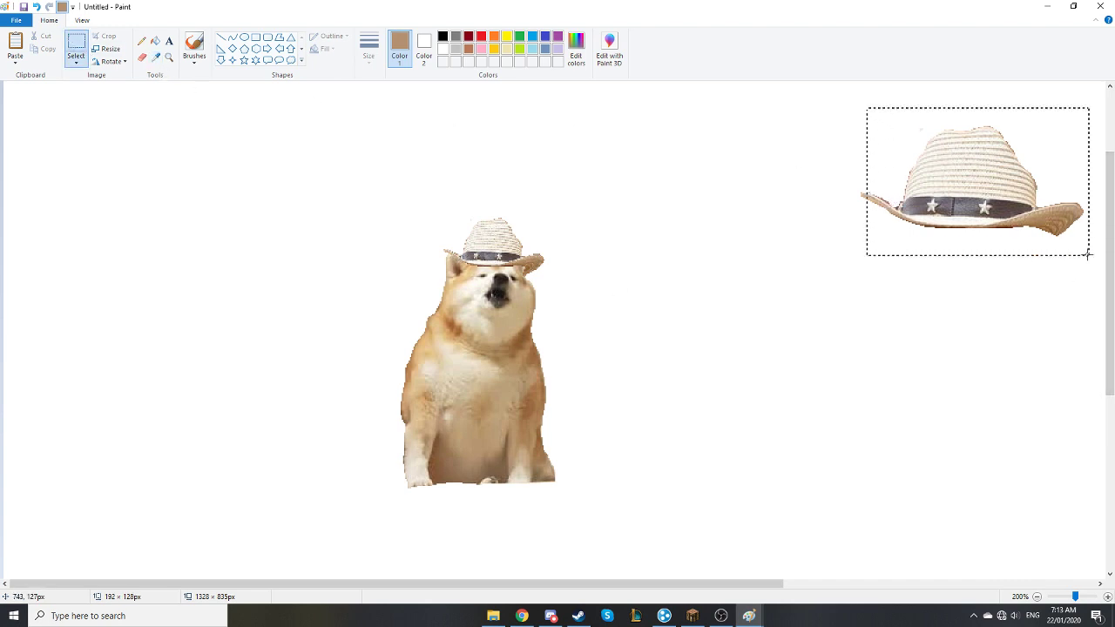
{"action": "left_click_drag", "start_coordinate": [829, 96], "coordinate": [773, 278]}
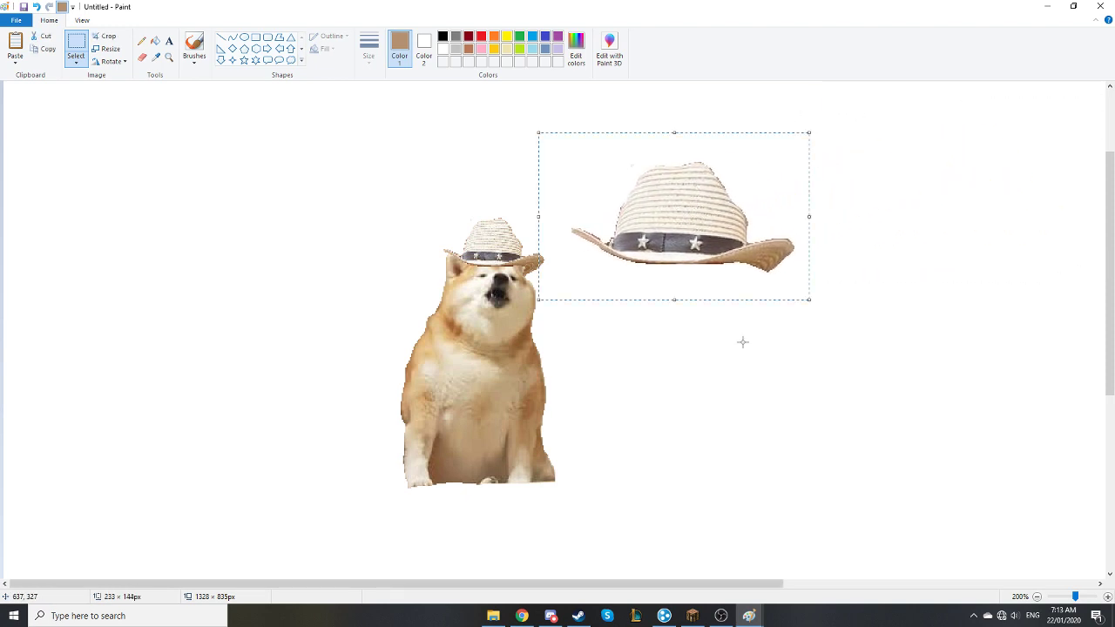
Sample tan and dark brown from the large hat's brim and outline the small hat's left brim in dark brown with the Pencil.
{"action": "left_click", "coordinate": [157, 56]}
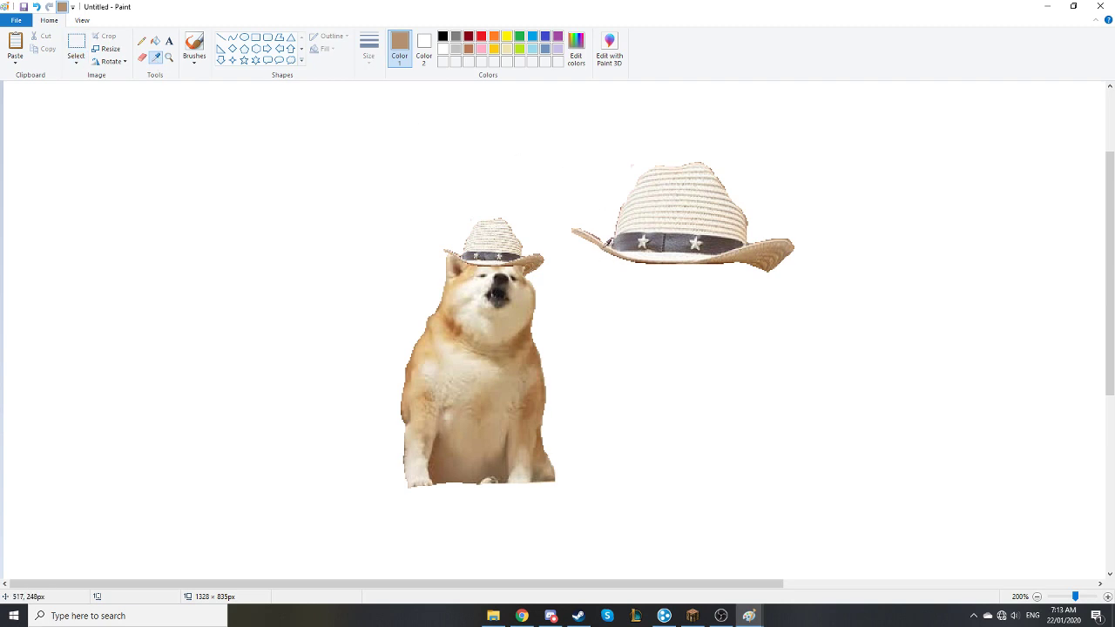
{"action": "scroll", "coordinate": [609, 252], "scroll_direction": "up", "scroll_amount": 1, "text": "ctrl"}
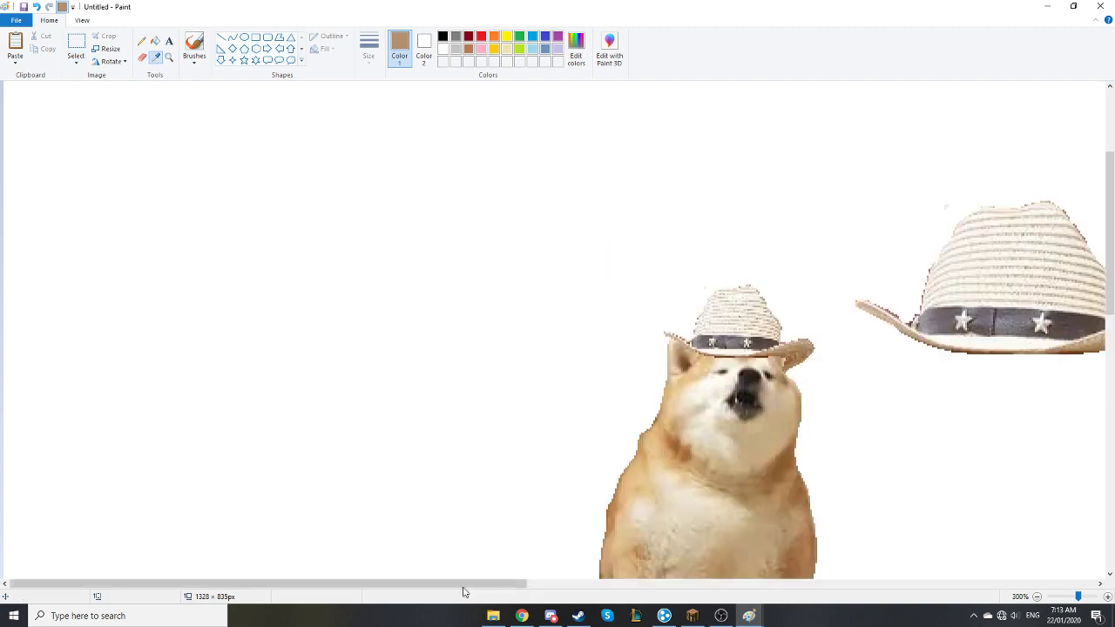
{"action": "left_click_drag", "start_coordinate": [1110, 279], "coordinate": [1108, 315]}
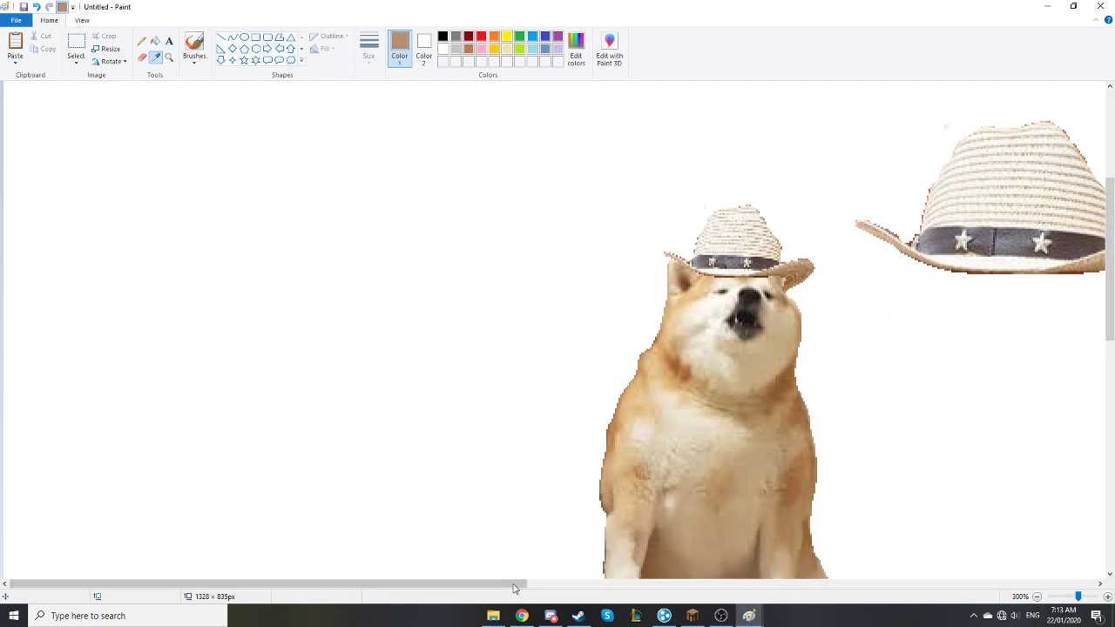
{"action": "left_click_drag", "start_coordinate": [349, 583], "coordinate": [536, 583]}
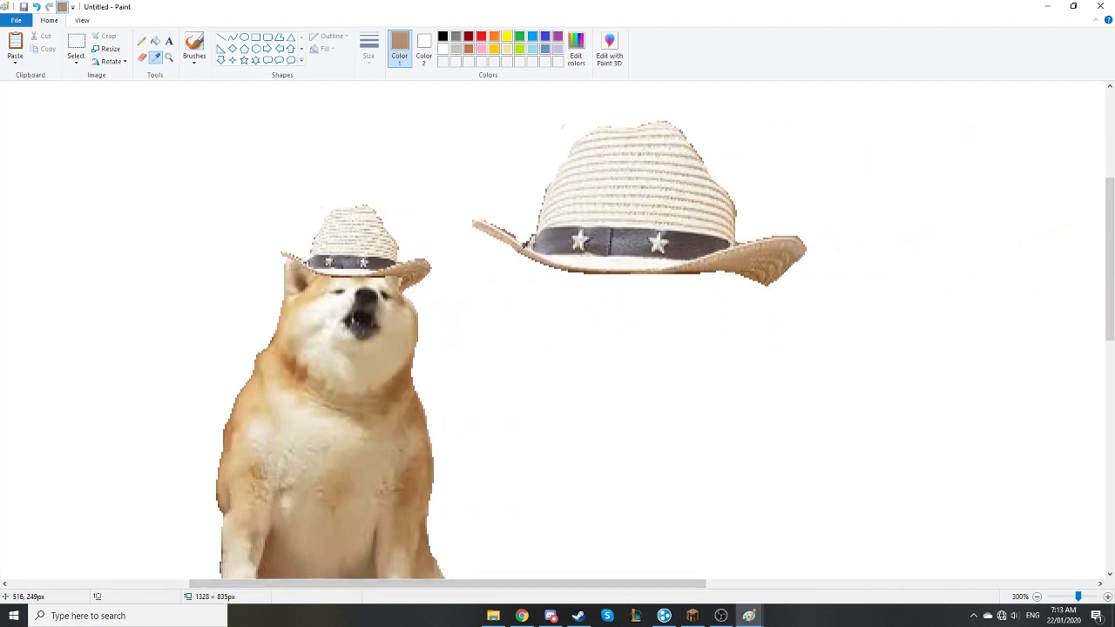
{"action": "left_click", "coordinate": [525, 246]}
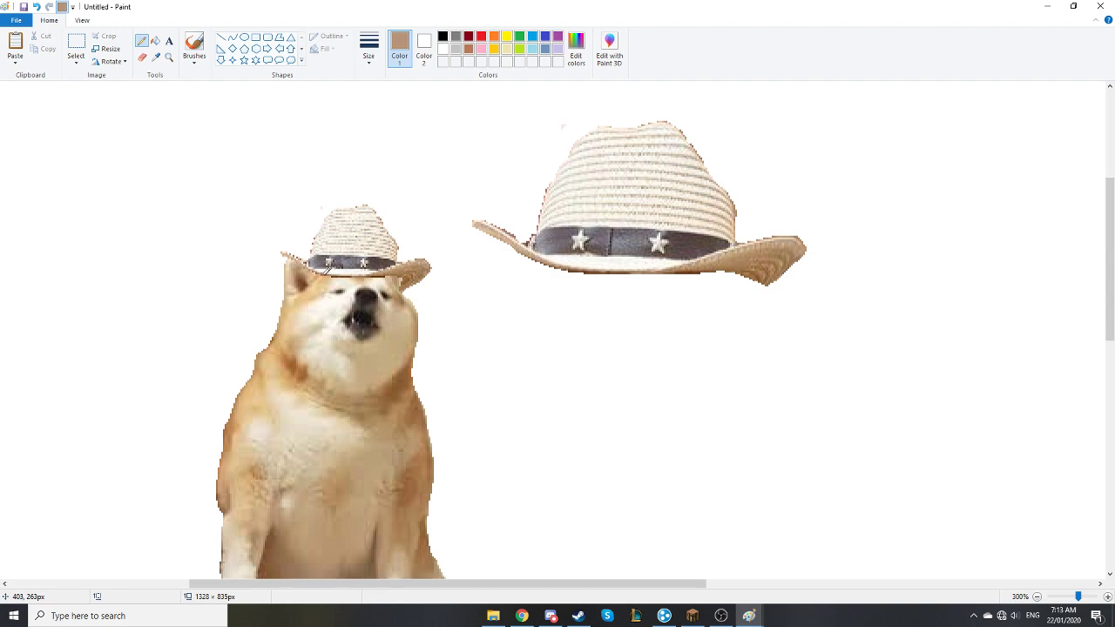
{"action": "left_click", "coordinate": [157, 57]}
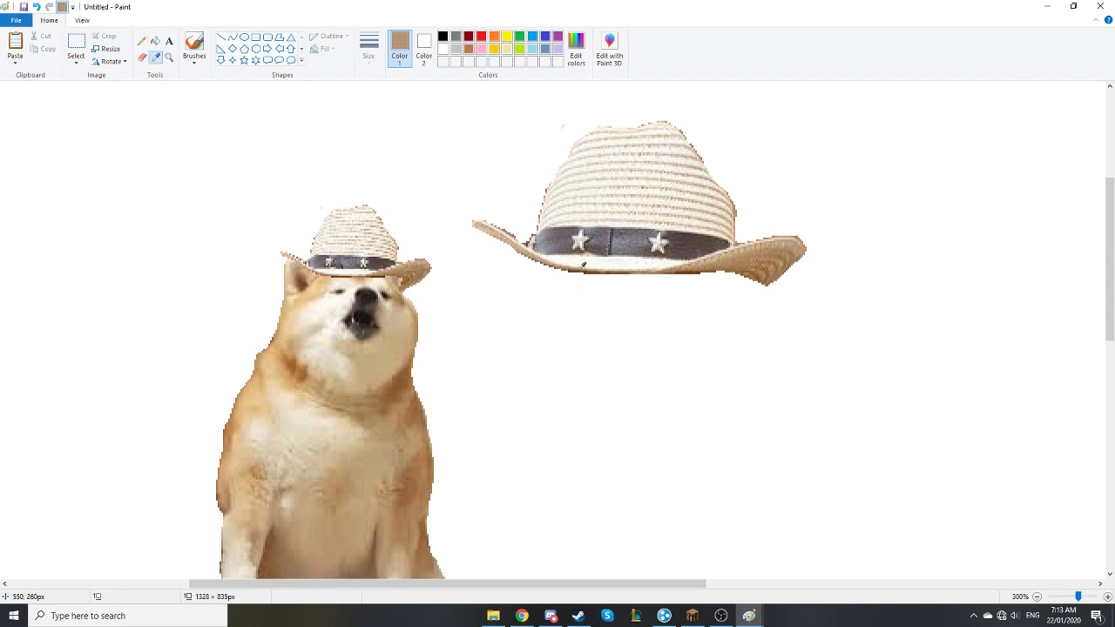
{"action": "left_click", "coordinate": [588, 269]}
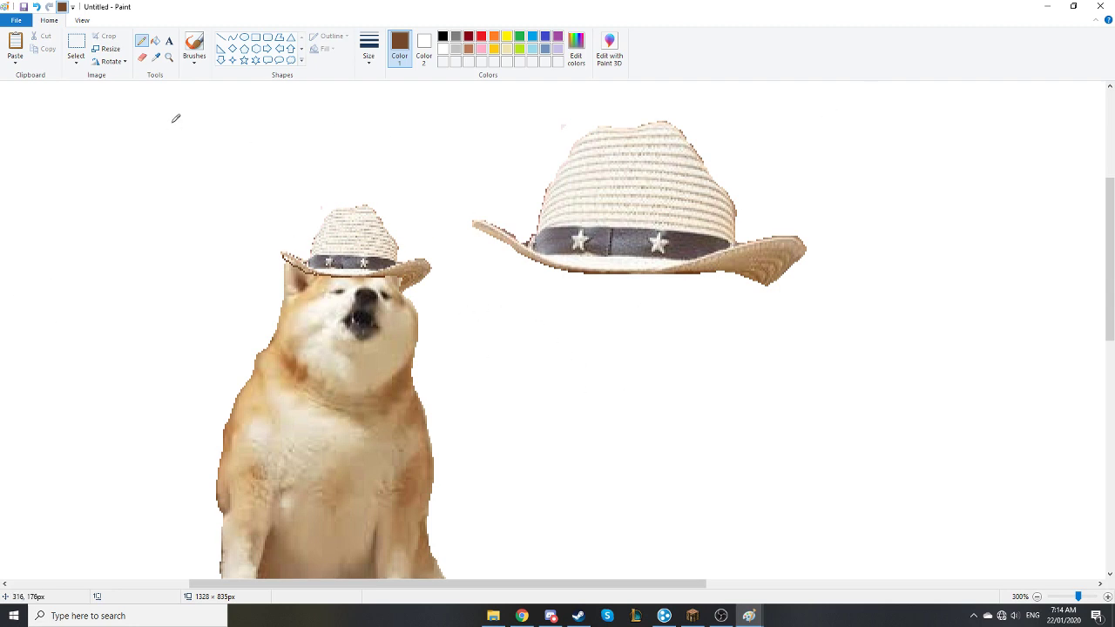
Sample brown from the large hat's left brim near the band to use with the Pencil.
{"action": "left_click", "coordinate": [156, 58]}
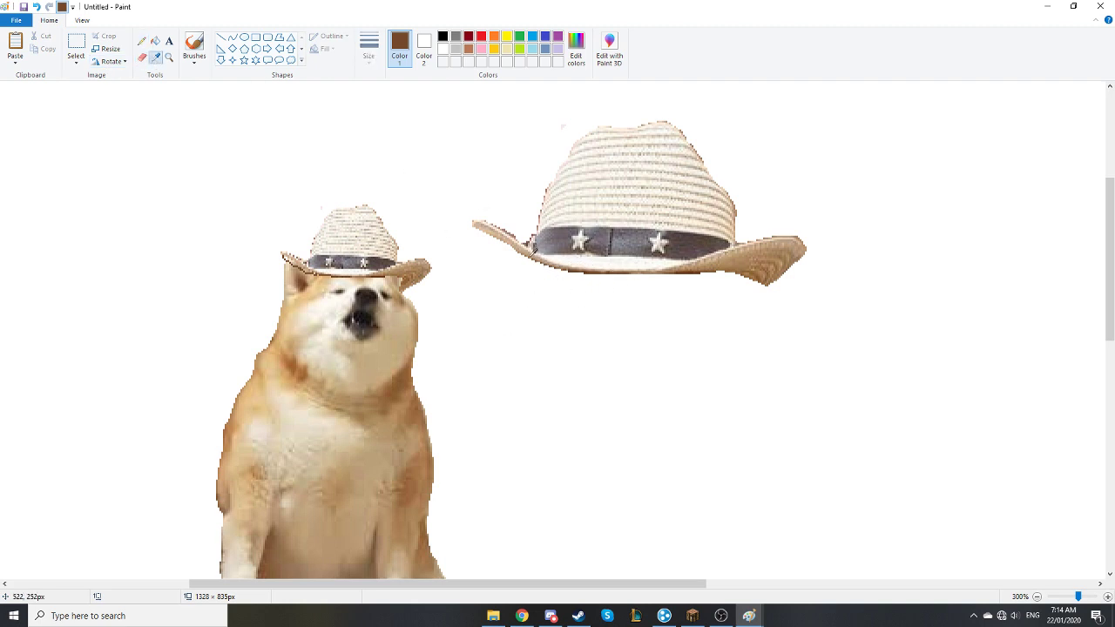
{"action": "left_click", "coordinate": [527, 250]}
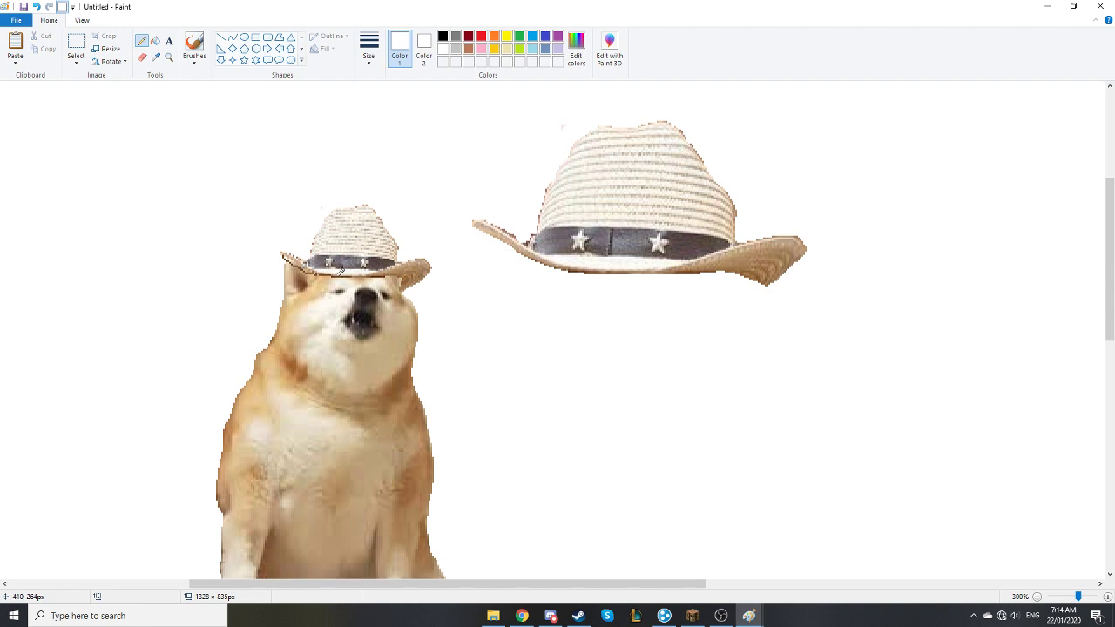
{"action": "scroll", "coordinate": [367, 319], "scroll_direction": "up", "scroll_amount": 2}
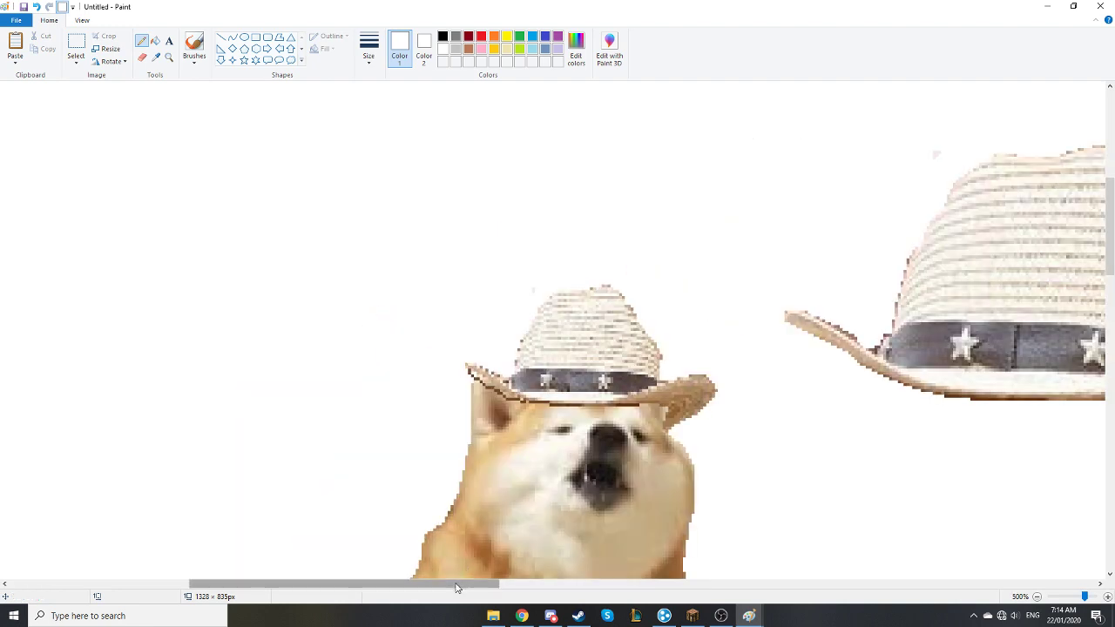
{"action": "left_click_drag", "start_coordinate": [460, 585], "coordinate": [475, 585]}
{"action": "scroll", "coordinate": [523, 261], "scroll_direction": "up", "scroll_amount": 1}
{"action": "scroll", "coordinate": [523, 261], "scroll_direction": "down", "scroll_amount": 3}
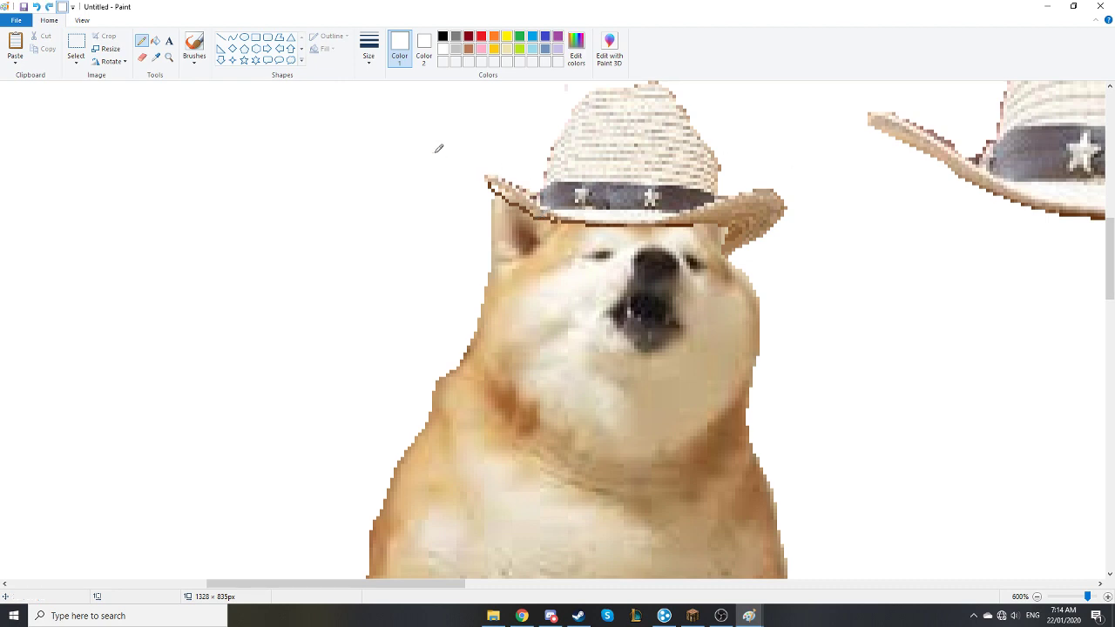
{"action": "left_click", "coordinate": [156, 57]}
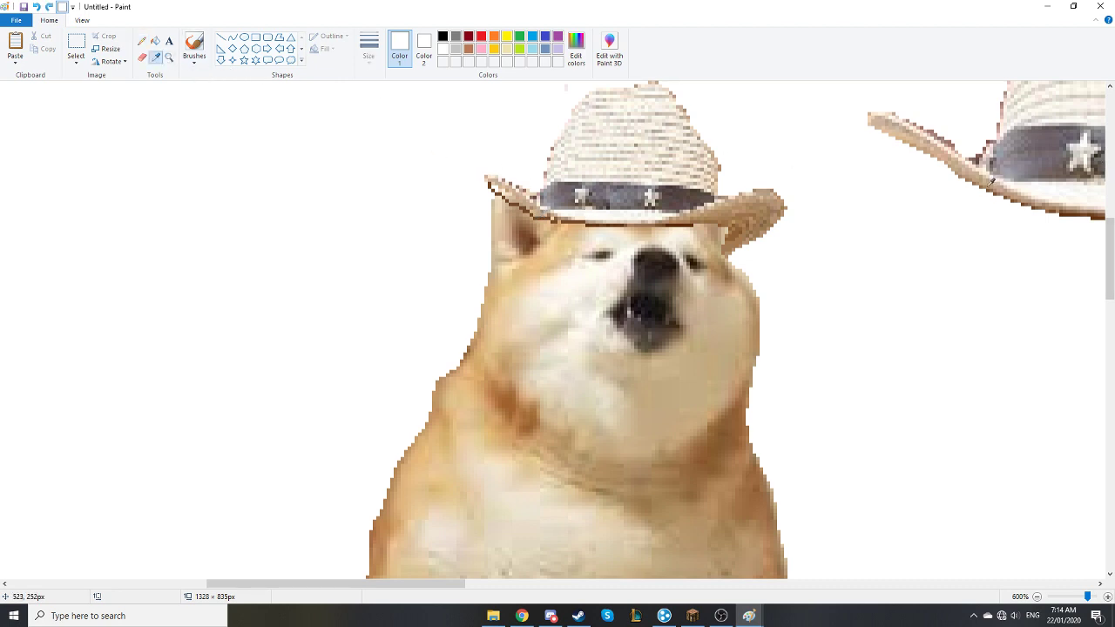
{"action": "left_click", "coordinate": [991, 186]}
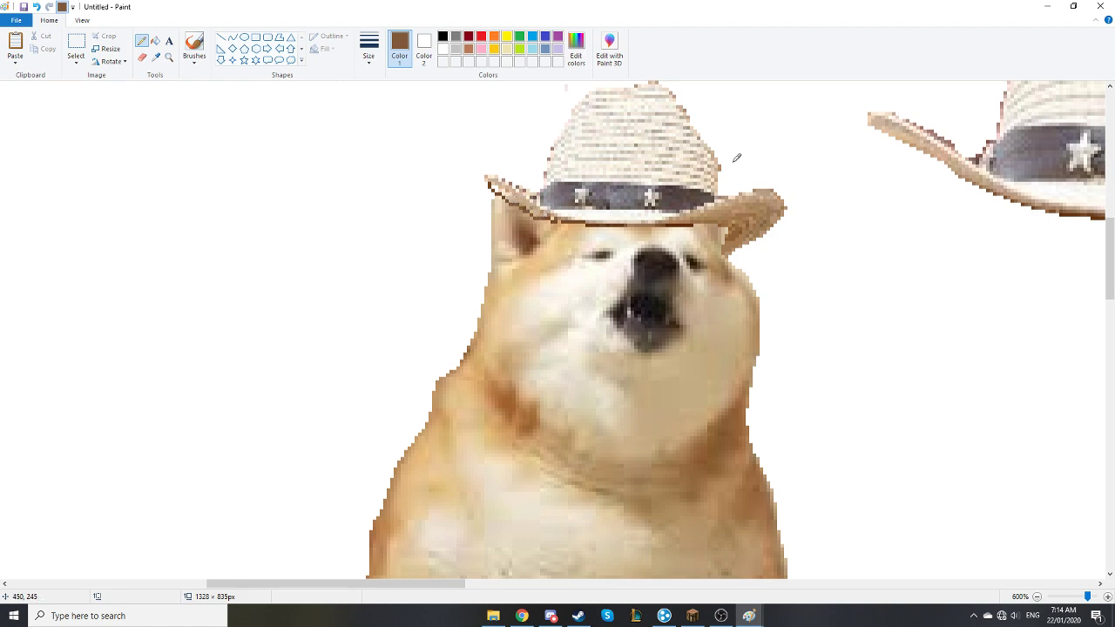
Sample tan and light peach from the large hat's left brim and recolor the small hat's left brim tip with the Pencil.
{"action": "left_click", "coordinate": [156, 56]}
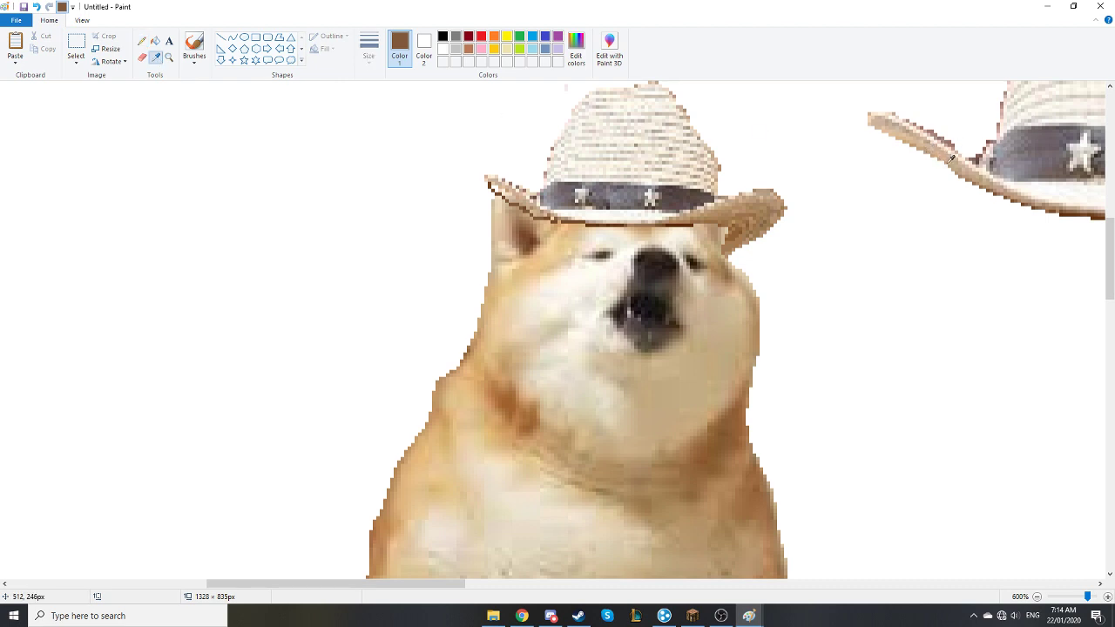
{"action": "left_click", "coordinate": [949, 157]}
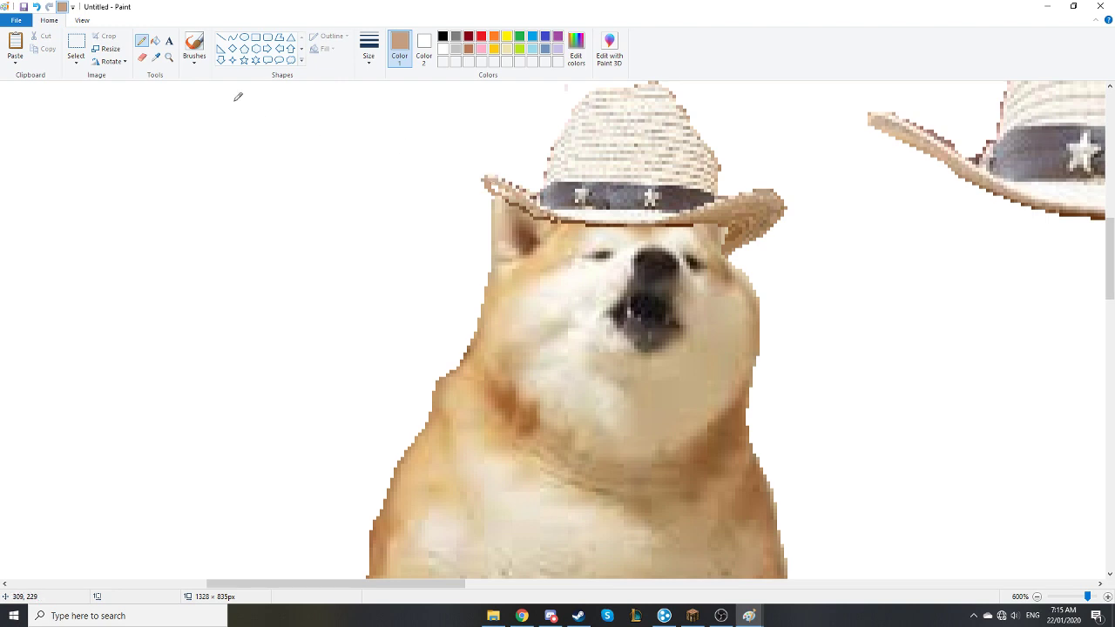
{"action": "left_click", "coordinate": [156, 57]}
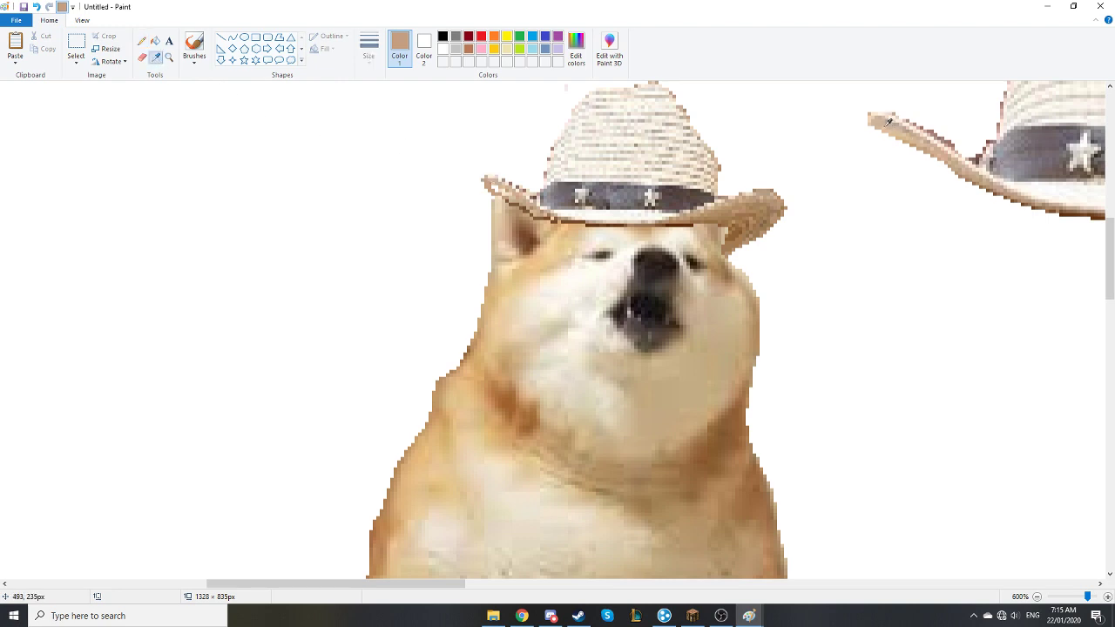
{"action": "left_click", "coordinate": [887, 122]}
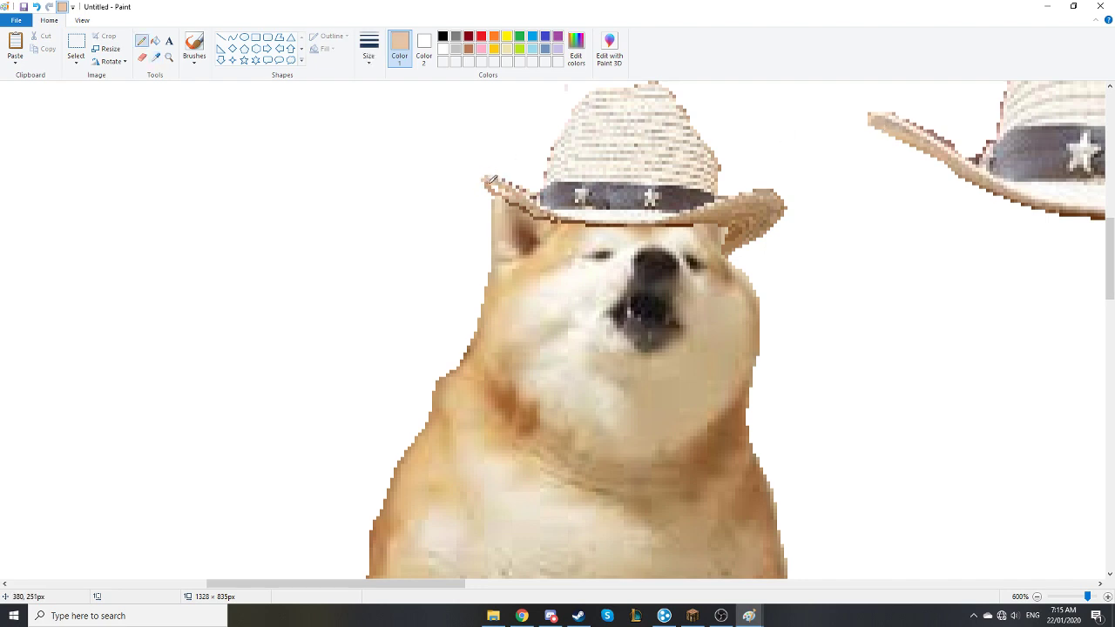
{"action": "left_click_drag", "start_coordinate": [490, 183], "coordinate": [495, 190]}
{"action": "scroll", "coordinate": [589, 228], "scroll_direction": "down", "scroll_amount": 4}
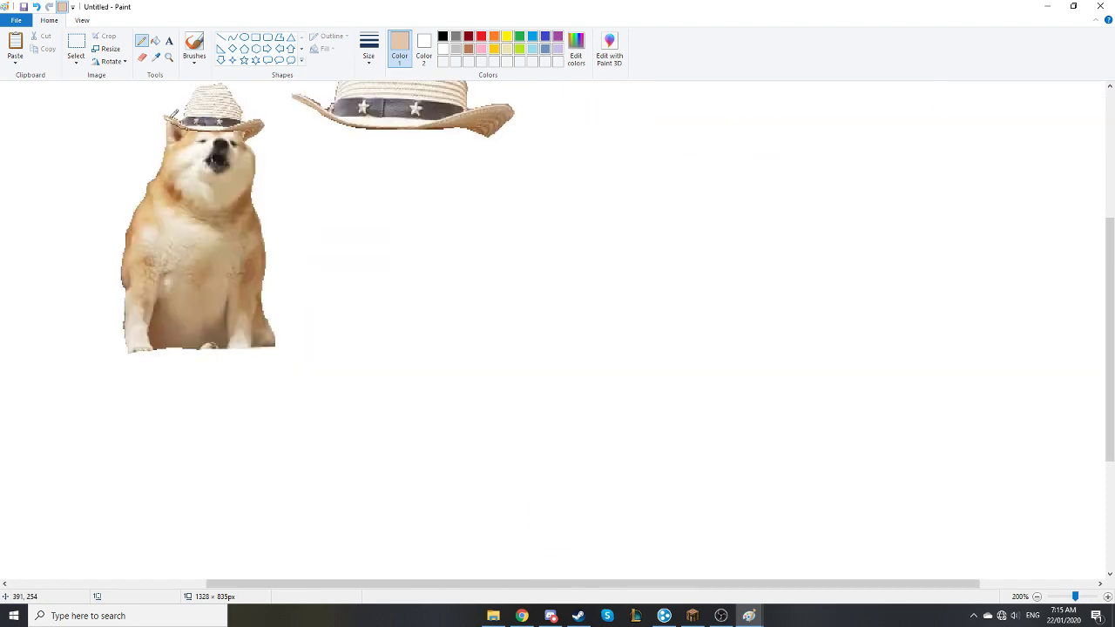
{"action": "scroll", "coordinate": [174, 114], "scroll_direction": "up", "scroll_amount": 3}
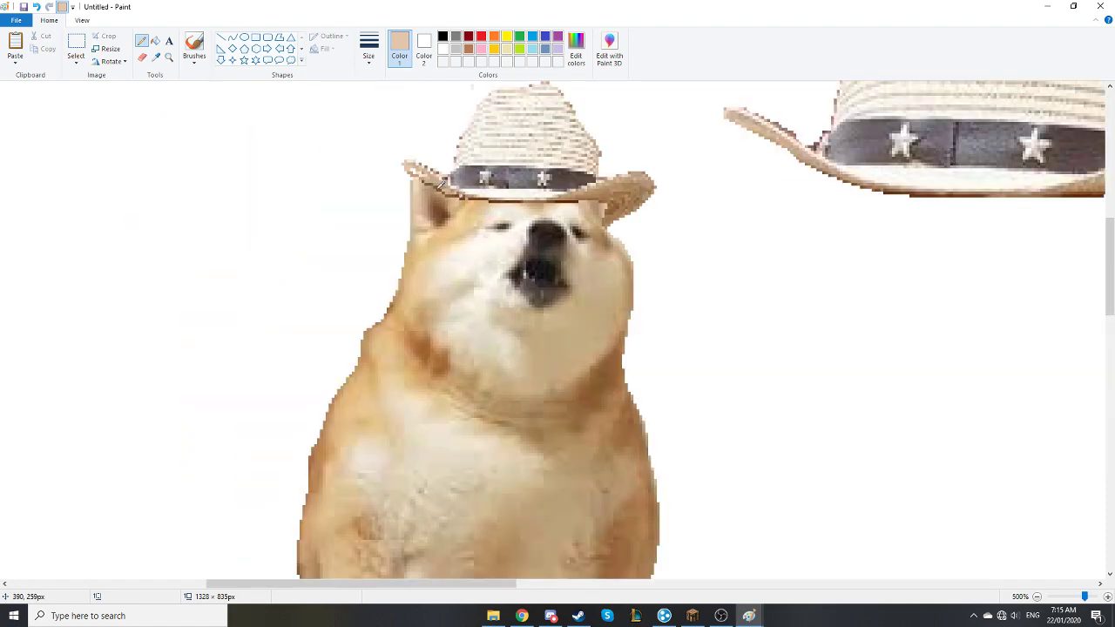
{"action": "scroll", "coordinate": [440, 181], "scroll_direction": "up", "scroll_amount": 1}
Sample several browns from the large hat's lower brim edge and touch up the underside of the small hat's brim with the Pencil.
{"action": "left_click", "coordinate": [156, 57]}
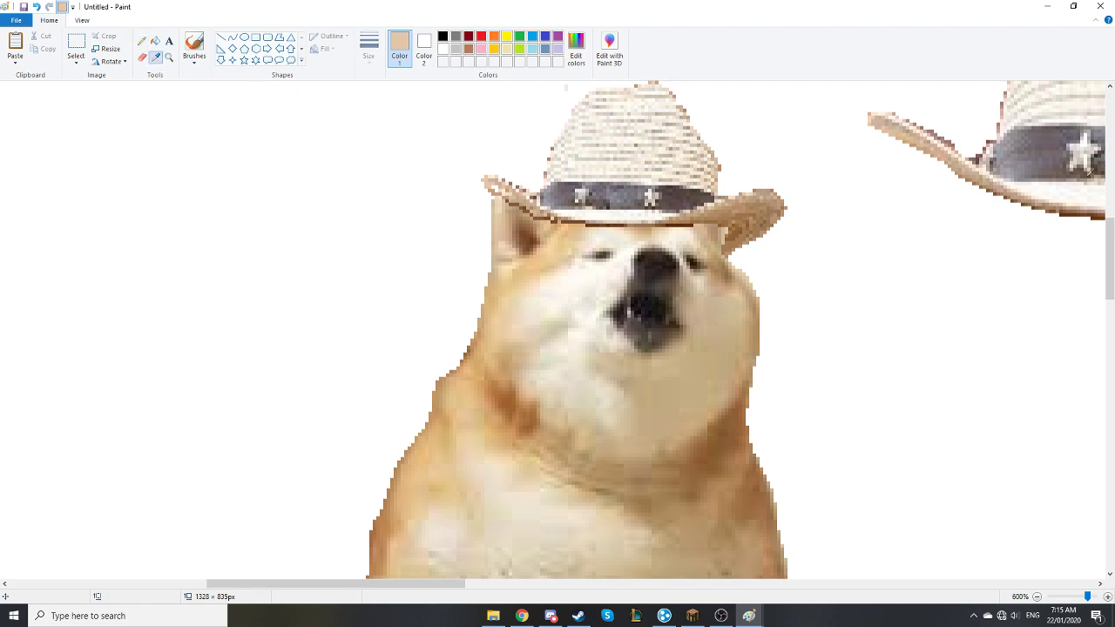
{"action": "left_click", "coordinate": [994, 179]}
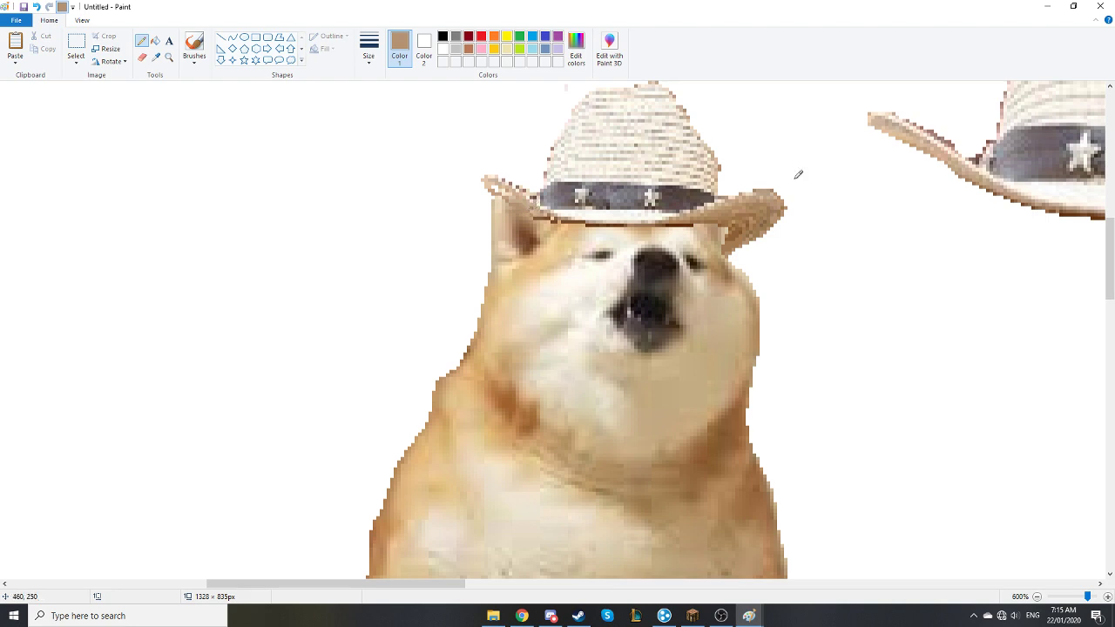
{"action": "left_click", "coordinate": [156, 56]}
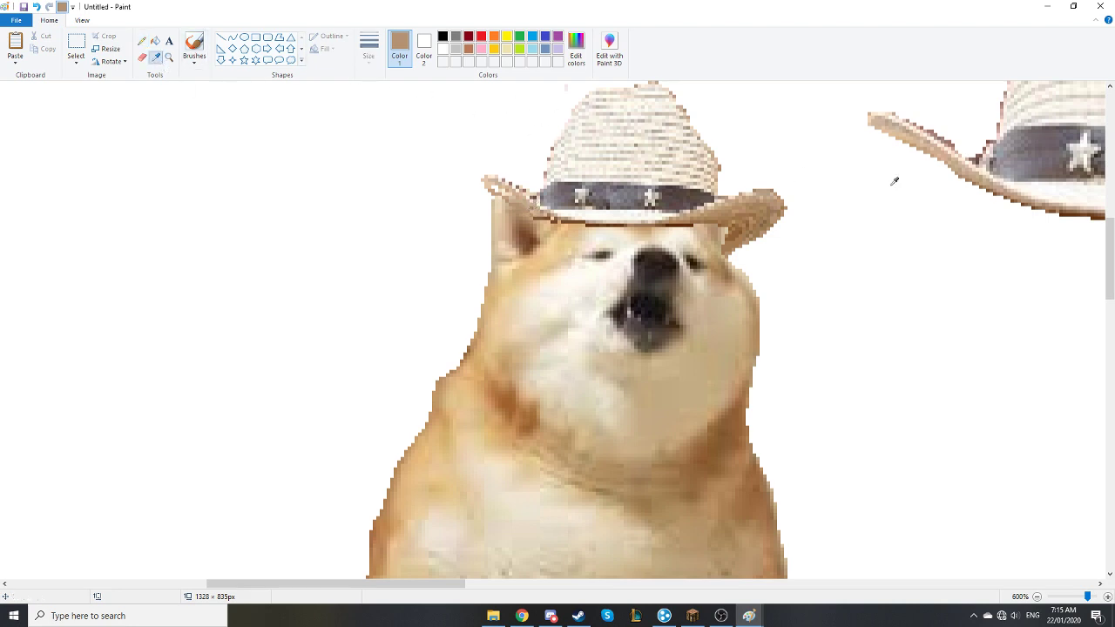
{"action": "left_click", "coordinate": [999, 190]}
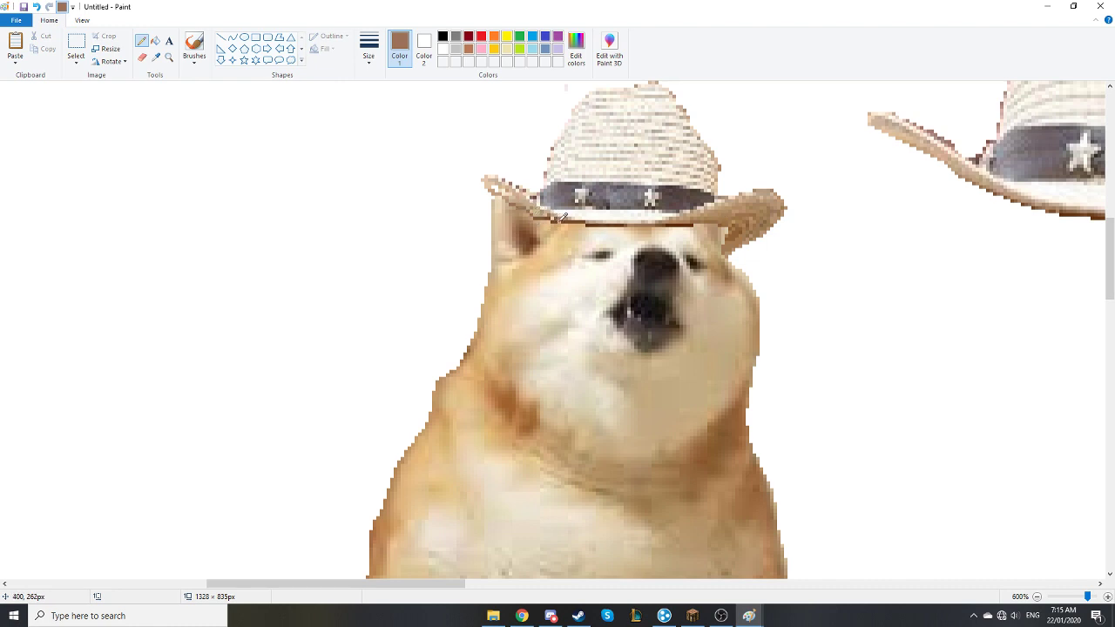
{"action": "left_click", "coordinate": [155, 58]}
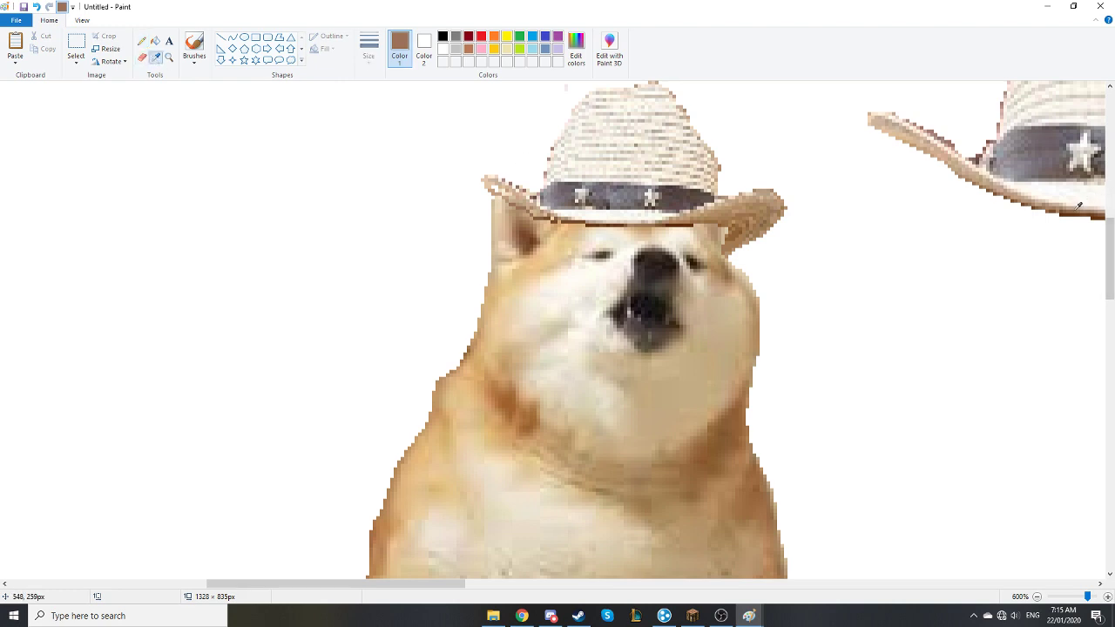
{"action": "left_click", "coordinate": [1075, 210]}
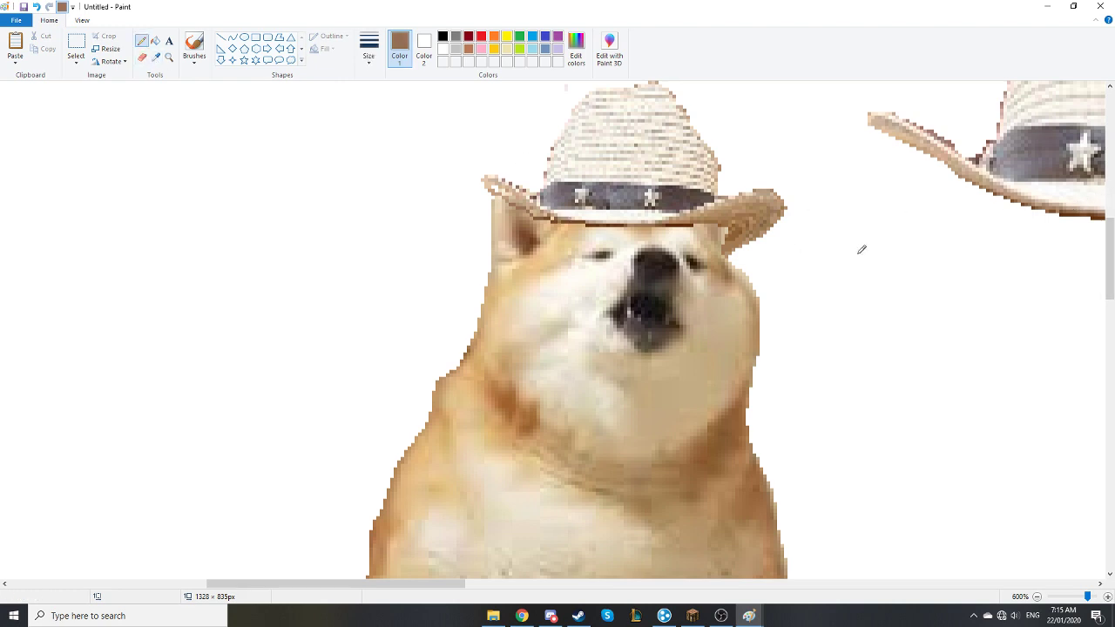
{"action": "left_click", "coordinate": [156, 58]}
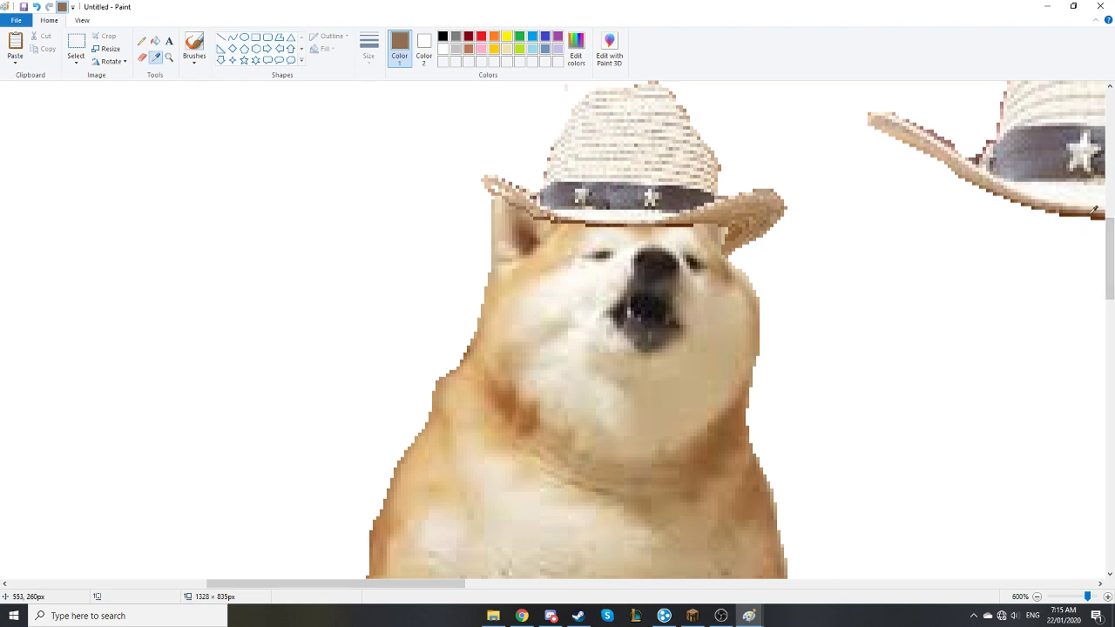
{"action": "left_click", "coordinate": [1094, 210]}
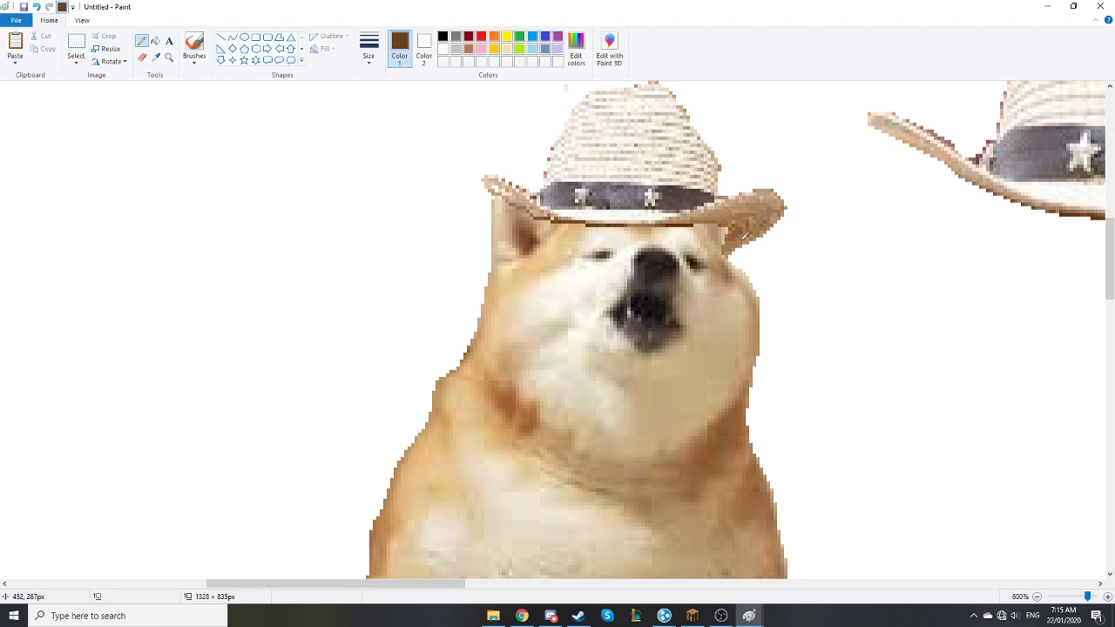
{"action": "scroll", "coordinate": [740, 235], "scroll_direction": "down", "scroll_amount": 2}
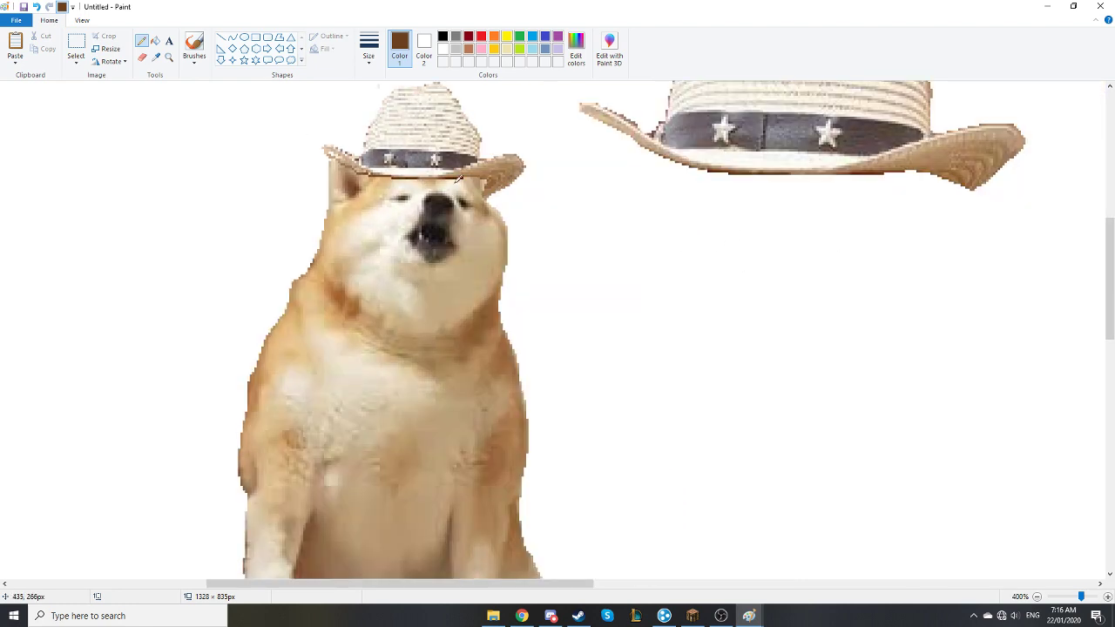
{"action": "scroll", "coordinate": [473, 197], "scroll_direction": "up", "scroll_amount": 1}
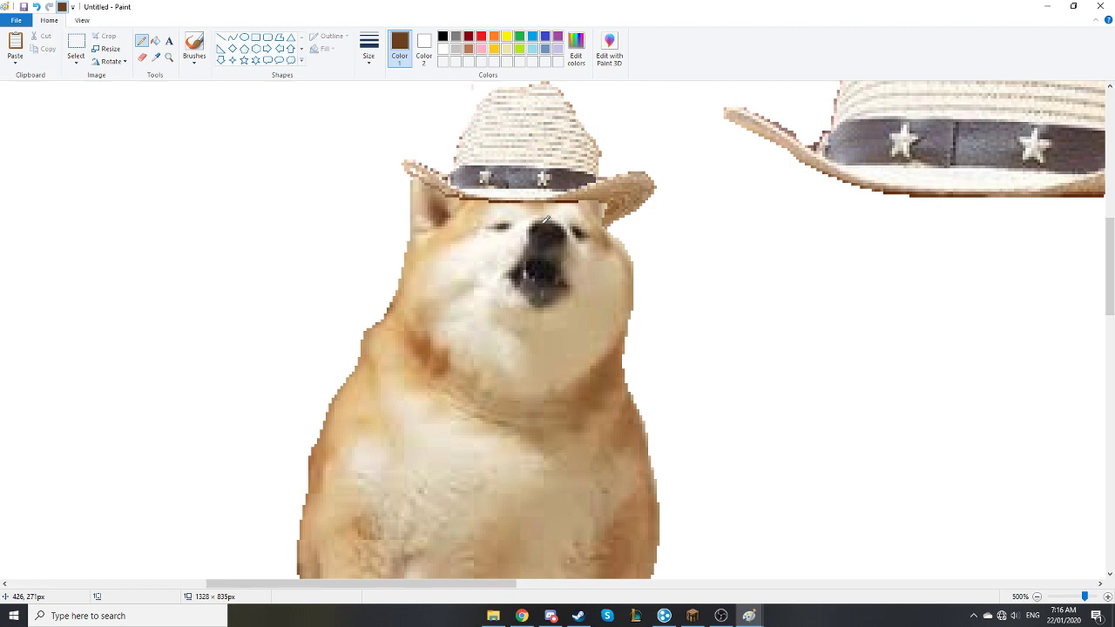
{"action": "scroll", "coordinate": [865, 309], "scroll_direction": "down", "scroll_amount": 3}
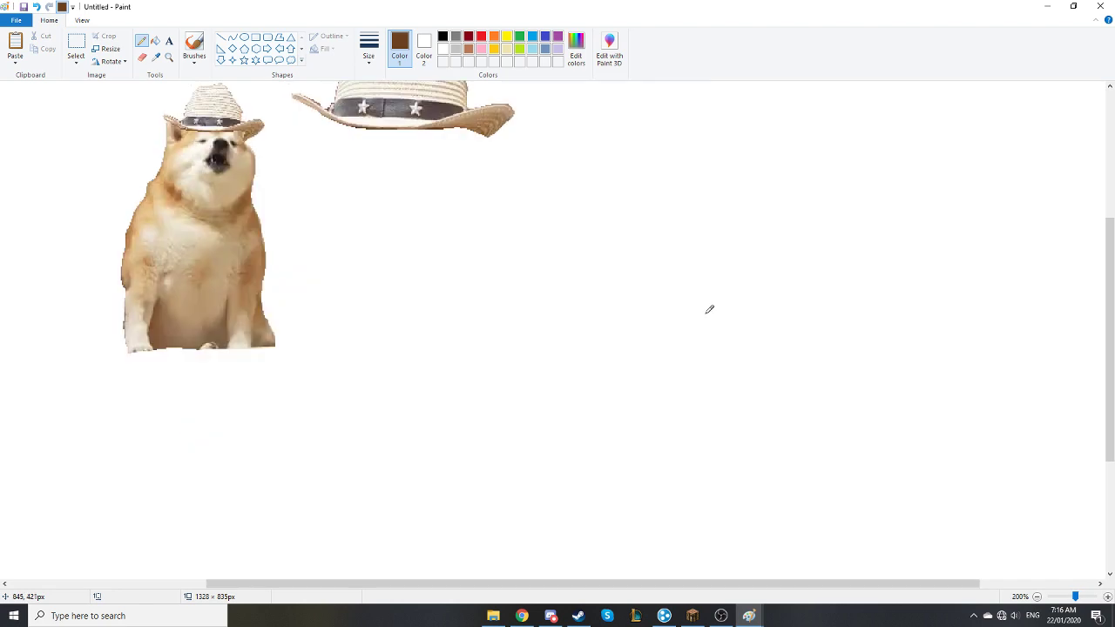
Duplicate the shiba wearing the hat and place the copy in the empty area to the right of the large hat.
{"action": "scroll", "coordinate": [337, 239], "scroll_direction": "up", "scroll_amount": 3}
{"action": "left_click", "coordinate": [76, 48]}
{"action": "left_click_drag", "start_coordinate": [77, 181], "coordinate": [281, 488]}
{"action": "key", "text": "ctrl+c"}
{"action": "key", "text": "ctrl+v"}
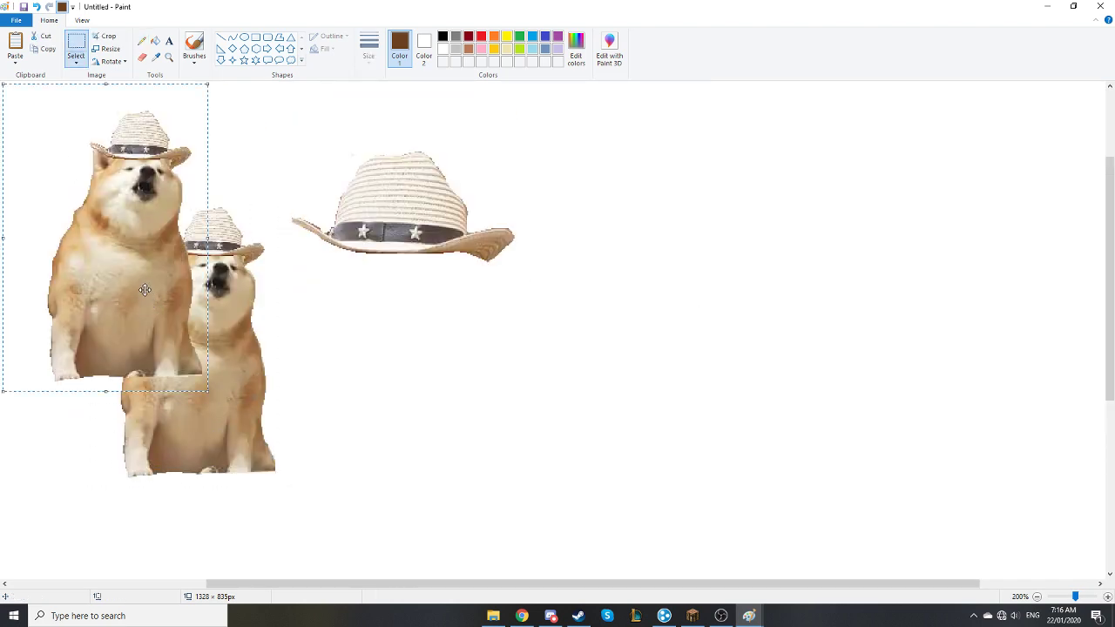
{"action": "left_click_drag", "start_coordinate": [145, 290], "coordinate": [816, 343]}
{"action": "left_click", "coordinate": [886, 341]}
Copy the right side of the duplicate shiba's hat brim with a rectangular selection and paste it.
{"action": "scroll", "coordinate": [886, 341], "scroll_direction": "up", "scroll_amount": 2}
{"action": "scroll", "coordinate": [802, 343], "scroll_direction": "down", "scroll_amount": 3}
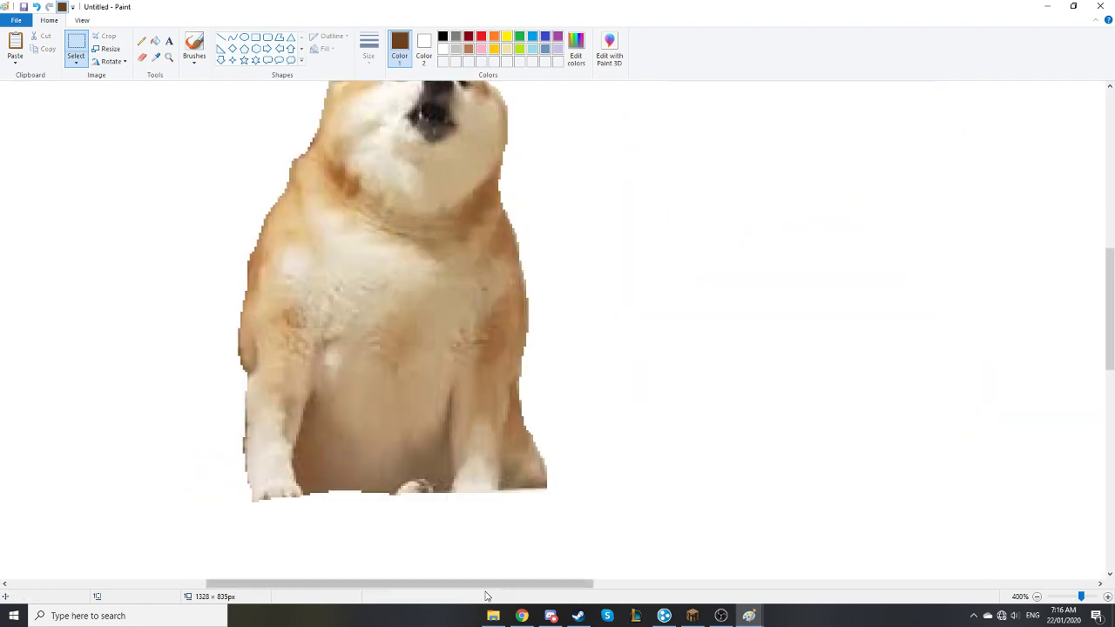
{"action": "left_click_drag", "start_coordinate": [486, 584], "coordinate": [796, 548]}
{"action": "scroll", "coordinate": [928, 116], "scroll_direction": "up", "scroll_amount": 2}
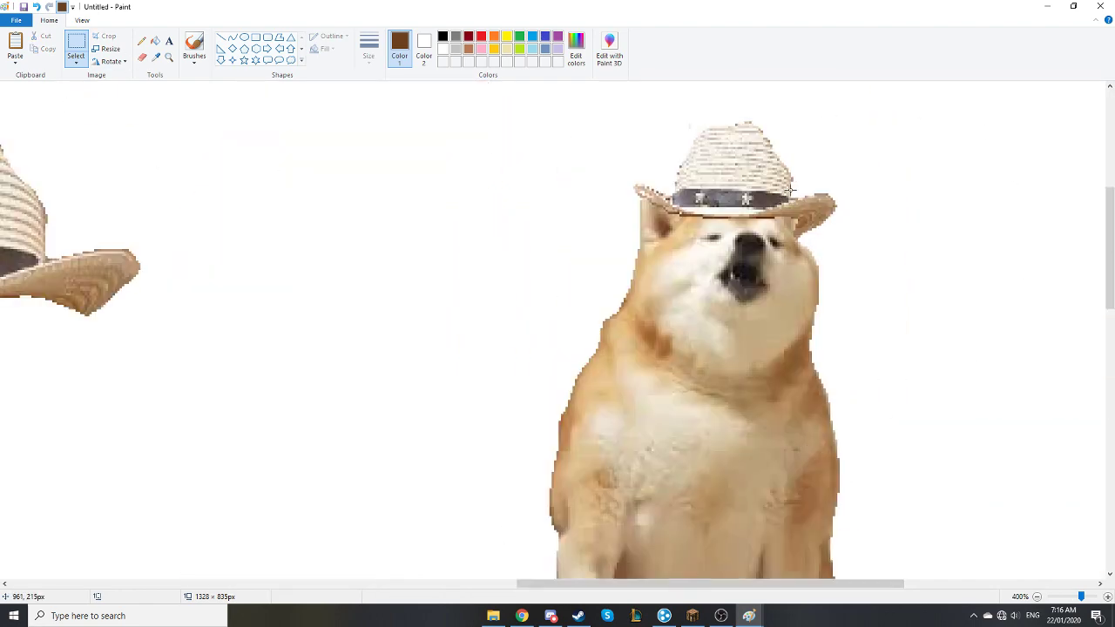
{"action": "left_click_drag", "start_coordinate": [790, 188], "coordinate": [820, 224]}
{"action": "left_click_drag", "start_coordinate": [780, 187], "coordinate": [837, 236]}
{"action": "key", "text": "ctrl+c"}
{"action": "key", "text": "ctrl+v"}
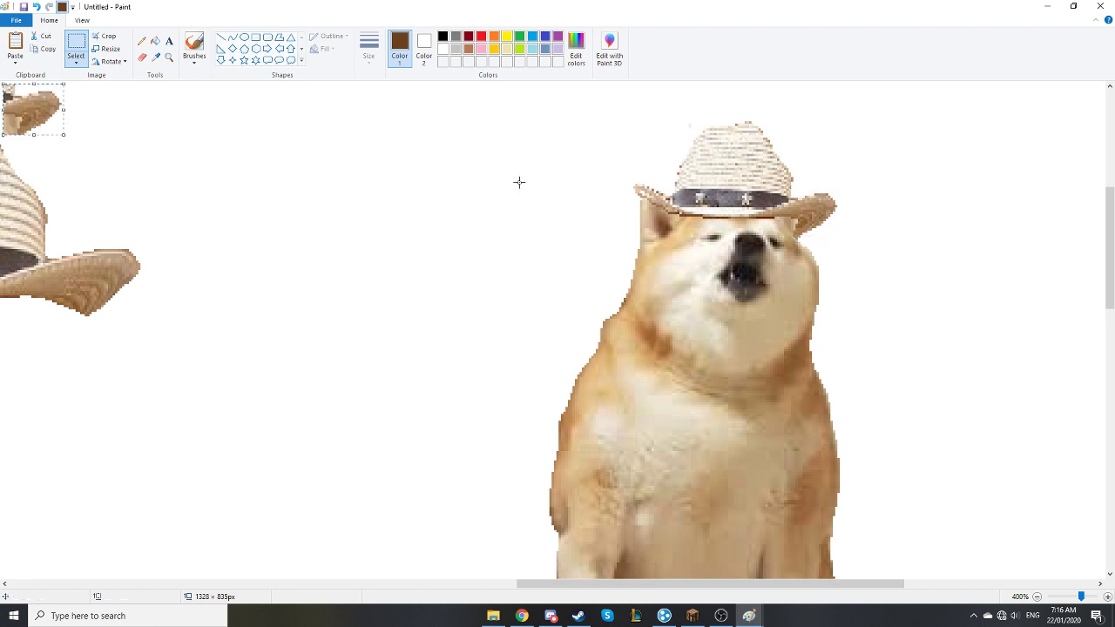
Flip the pasted brim piece horizontally and fit it over the left brim of the duplicate shiba's hat.
{"action": "left_click", "coordinate": [122, 62]}
{"action": "left_click", "coordinate": [131, 124]}
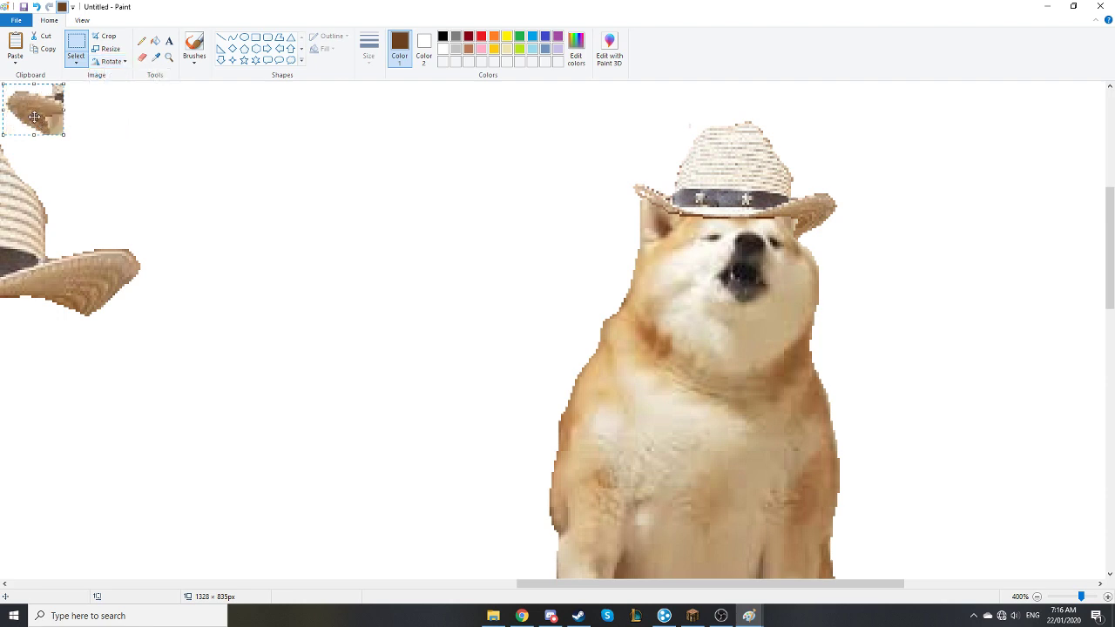
{"action": "left_click_drag", "start_coordinate": [33, 109], "coordinate": [642, 214]}
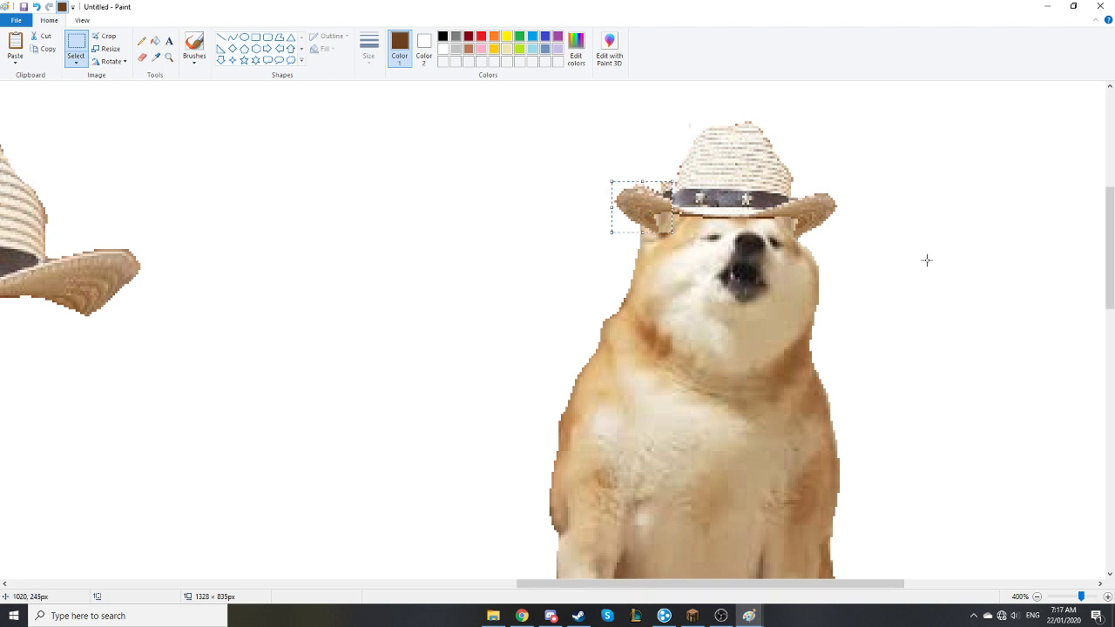
{"action": "left_click_drag", "start_coordinate": [634, 203], "coordinate": [636, 203]}
{"action": "left_click_drag", "start_coordinate": [636, 203], "coordinate": [639, 202]}
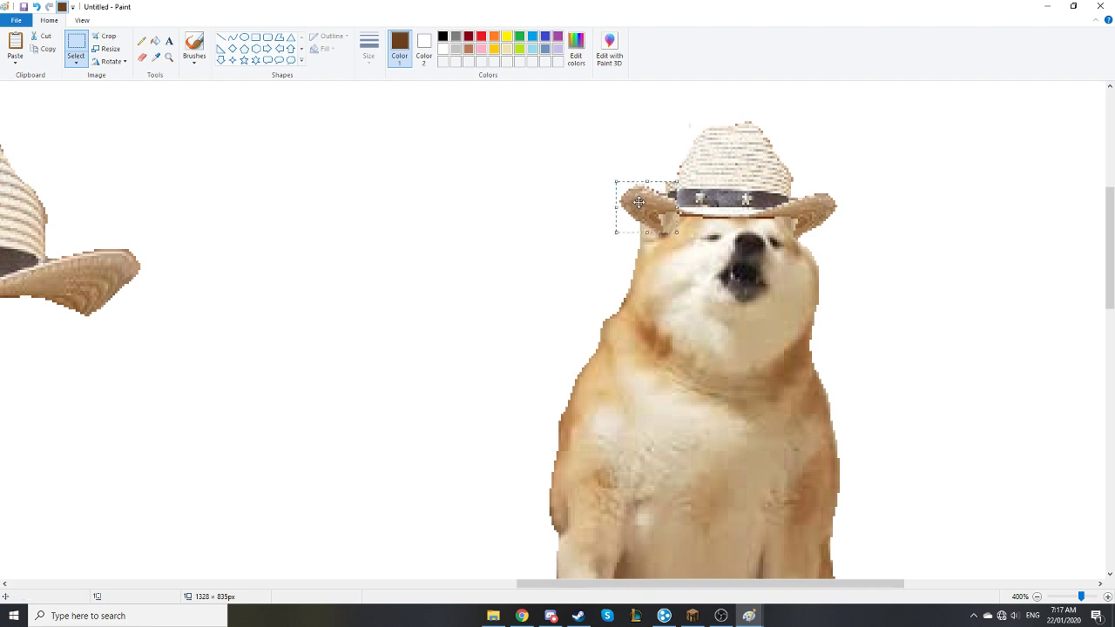
{"action": "left_click", "coordinate": [897, 253]}
Duplicate the original hat-wearing shiba and place the copy directly beside the shiba with the mirrored brim.
{"action": "scroll", "coordinate": [764, 305], "scroll_direction": "down", "scroll_amount": 1, "text": "ctrl"}
{"action": "scroll", "coordinate": [428, 279], "scroll_direction": "down", "scroll_amount": 1, "text": "ctrl"}
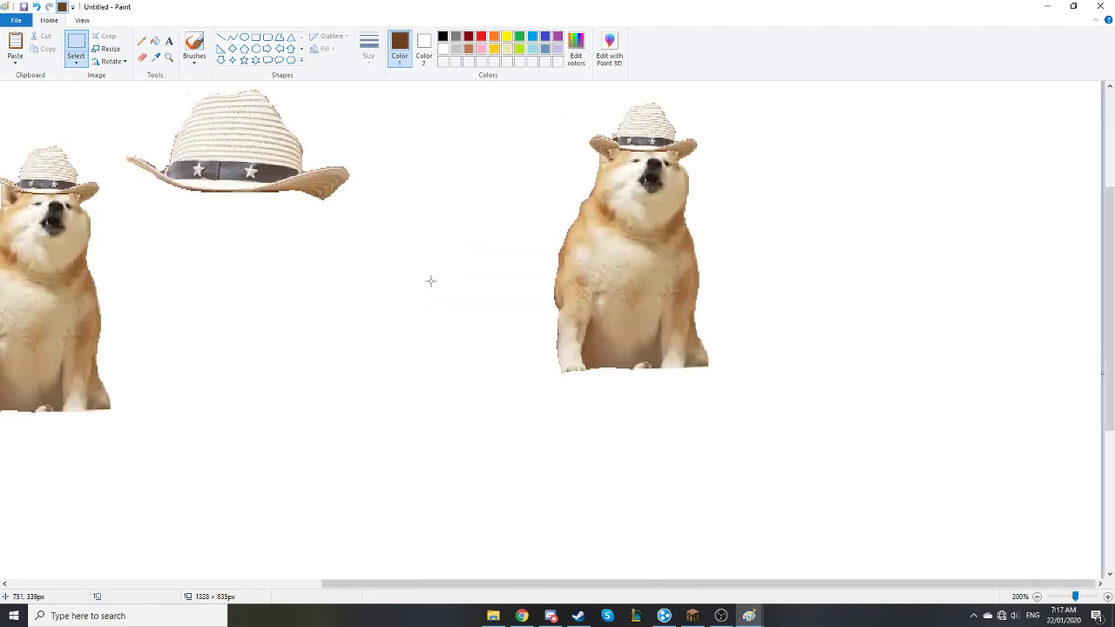
{"action": "scroll", "coordinate": [428, 278], "scroll_direction": "down", "scroll_amount": 1, "text": "ctrl"}
{"action": "left_click_drag", "start_coordinate": [188, 206], "coordinate": [286, 354]}
{"action": "key", "text": "ctrl+c"}
{"action": "key", "text": "ctrl+v"}
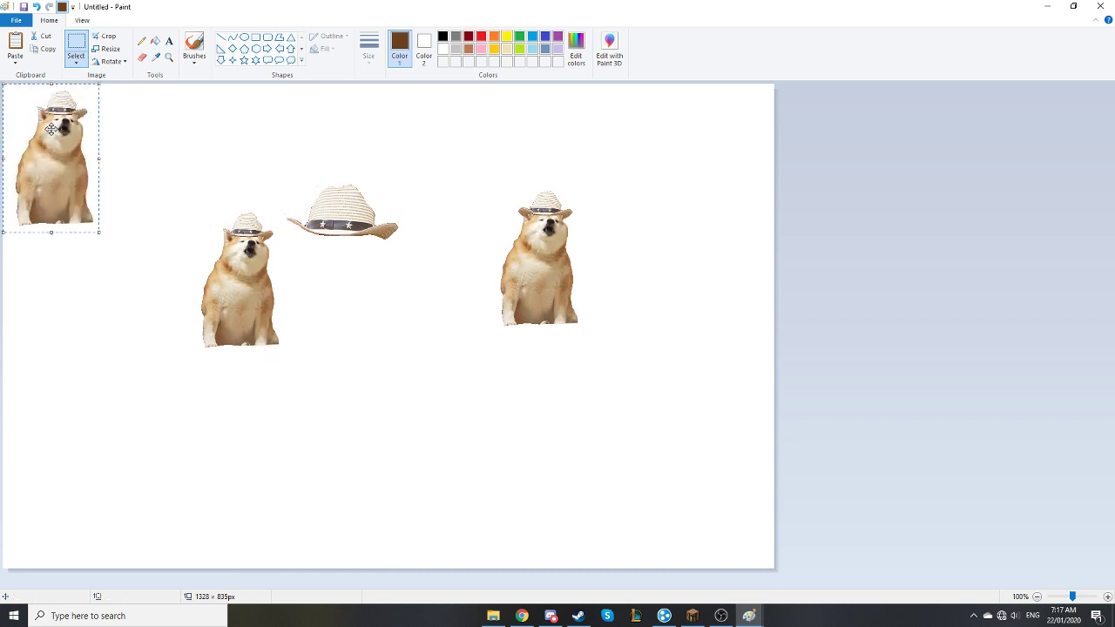
{"action": "left_click_drag", "start_coordinate": [51, 129], "coordinate": [453, 227]}
Compare the hand-drawn left brim with the mirrored one on the two neighbouring shibas.
{"action": "scroll", "coordinate": [562, 247], "scroll_direction": "up", "scroll_amount": 2, "text": "ctrl"}
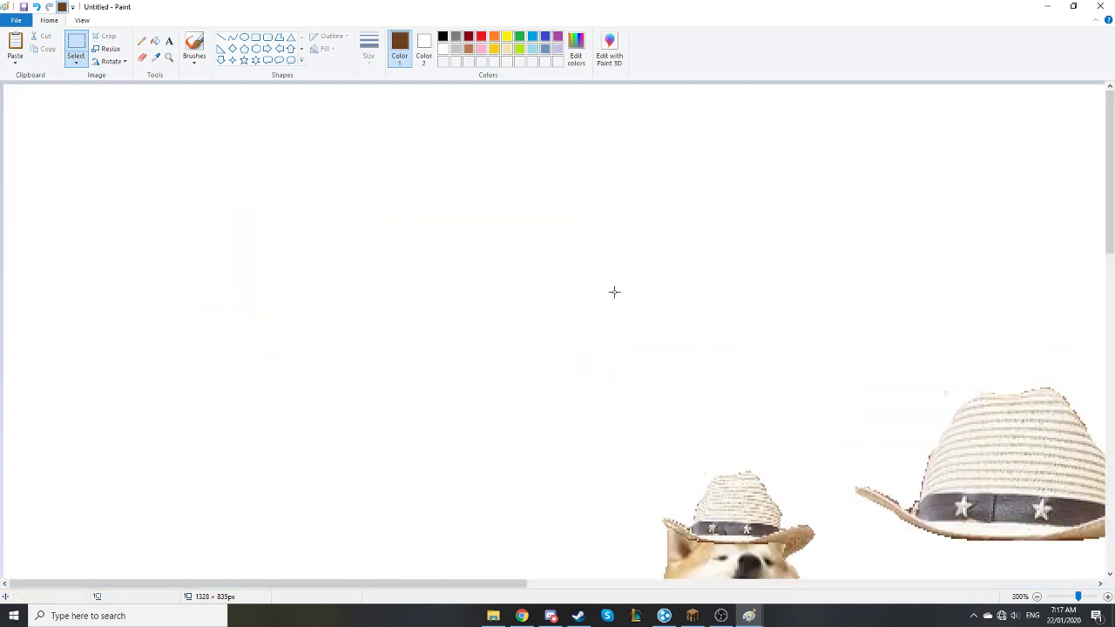
{"action": "scroll", "coordinate": [615, 291], "scroll_direction": "down", "scroll_amount": 3}
{"action": "left_click_drag", "start_coordinate": [462, 590], "coordinate": [841, 590]}
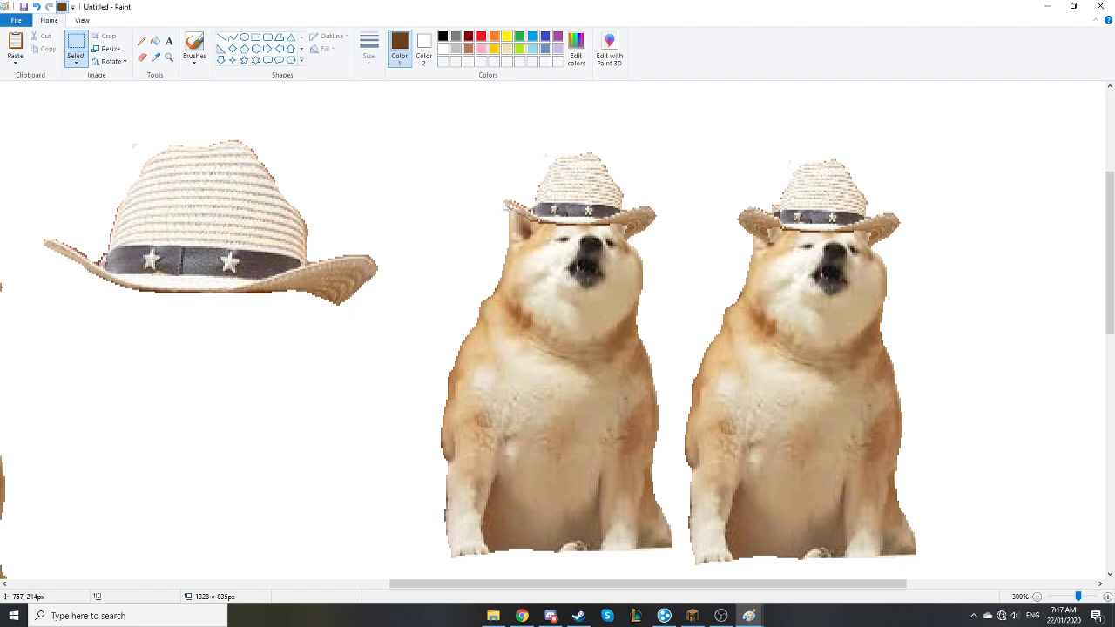
{"action": "left_click_drag", "start_coordinate": [509, 209], "coordinate": [531, 237]}
{"action": "left_click", "coordinate": [706, 292]}
{"action": "scroll", "coordinate": [490, 261], "scroll_direction": "down", "scroll_amount": 4, "text": "ctrl"}
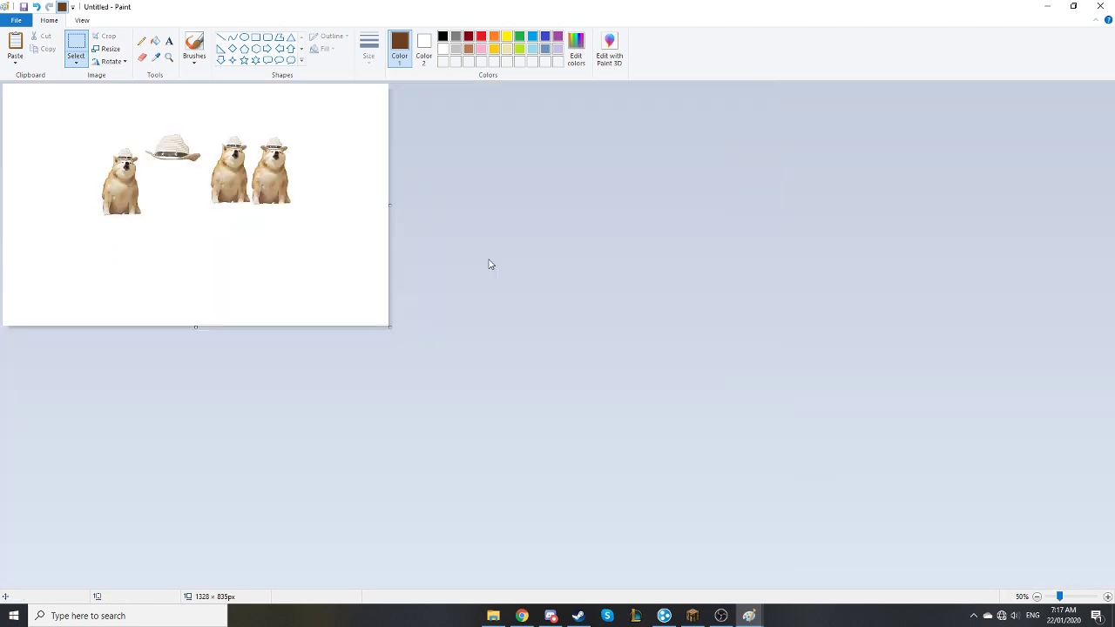
Switch to the the chonk.jpg image, paste its shiba photo into the untitled collage and place it beside the original hat-wearing shiba.
{"action": "scroll", "coordinate": [500, 273], "scroll_direction": "up", "scroll_amount": 3, "text": "ctrl"}
{"action": "scroll", "coordinate": [504, 283], "scroll_direction": "down", "scroll_amount": 3}
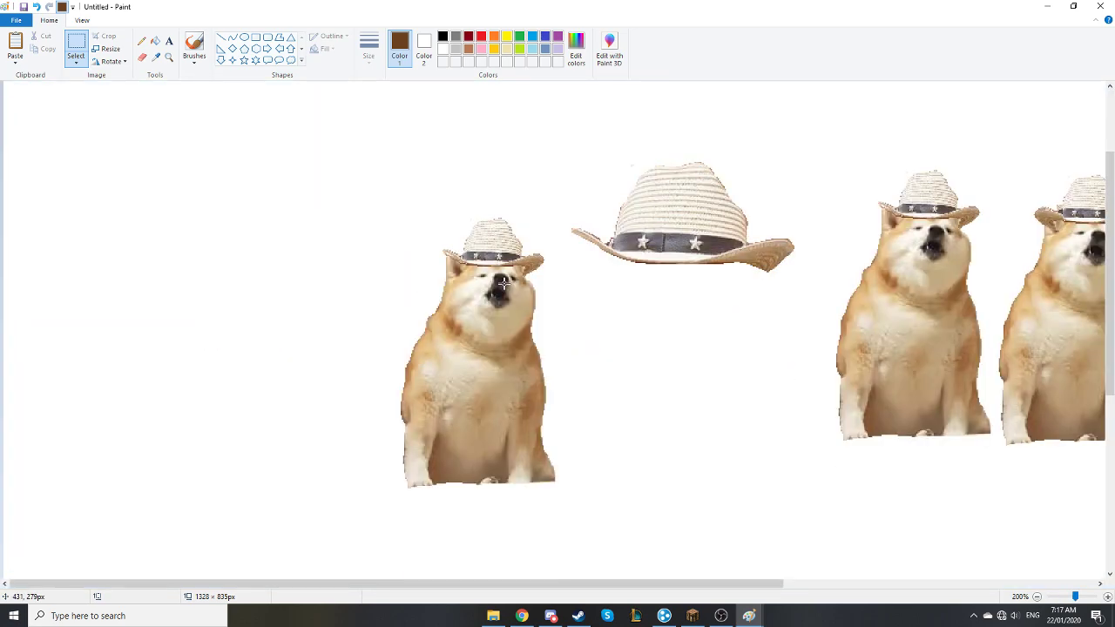
{"action": "scroll", "coordinate": [503, 283], "scroll_direction": "down", "scroll_amount": 1, "text": "ctrl"}
{"action": "left_click", "coordinate": [504, 617]}
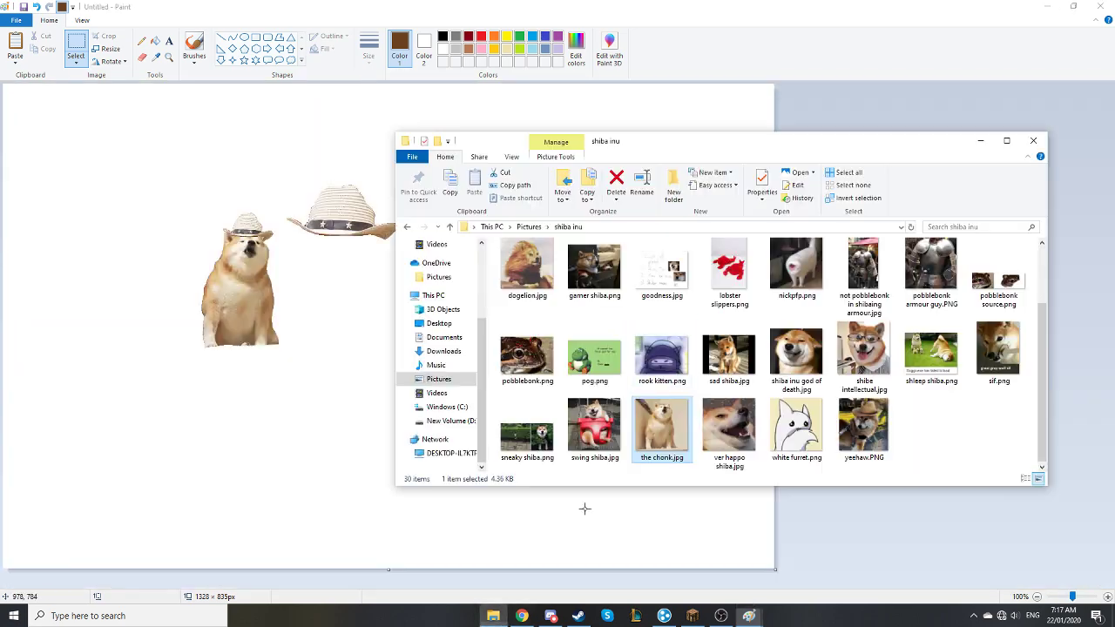
{"action": "left_click", "coordinate": [505, 616]}
{"action": "mouse_move", "coordinate": [748, 616]}
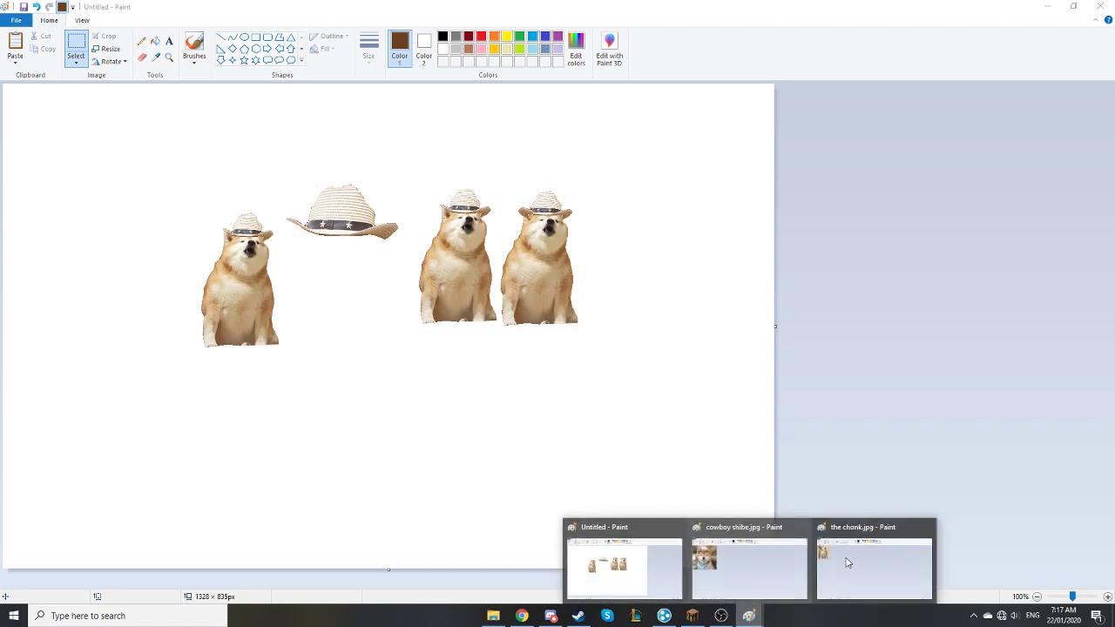
{"action": "left_click", "coordinate": [868, 567]}
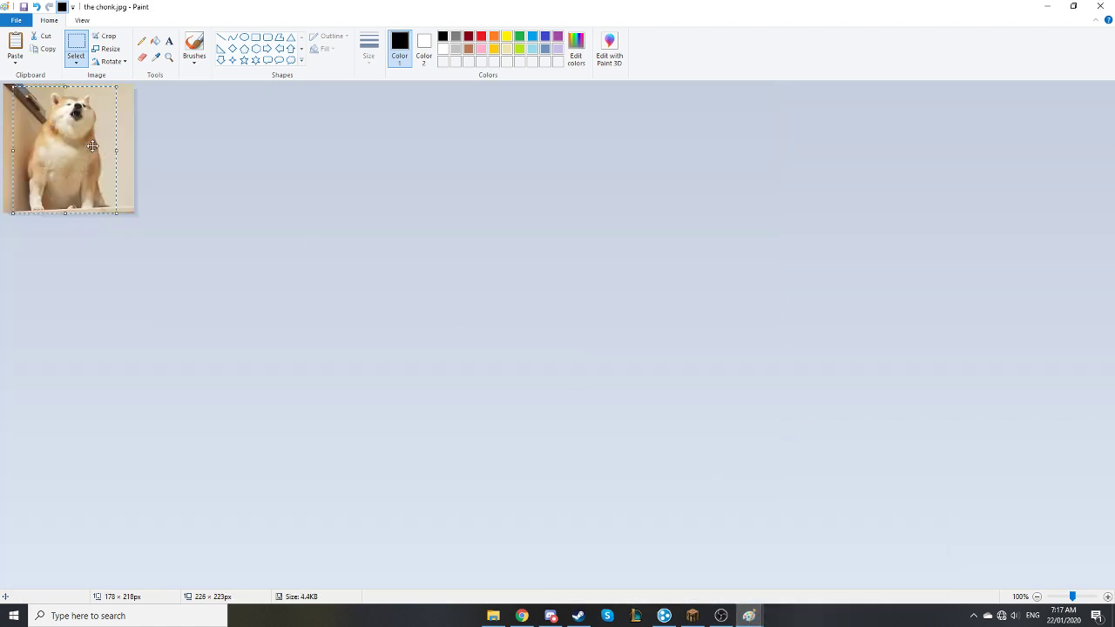
{"action": "key", "text": "alt+Tab"}
{"action": "key", "text": "ctrl+v"}
{"action": "left_click_drag", "start_coordinate": [26, 141], "coordinate": [96, 245]}
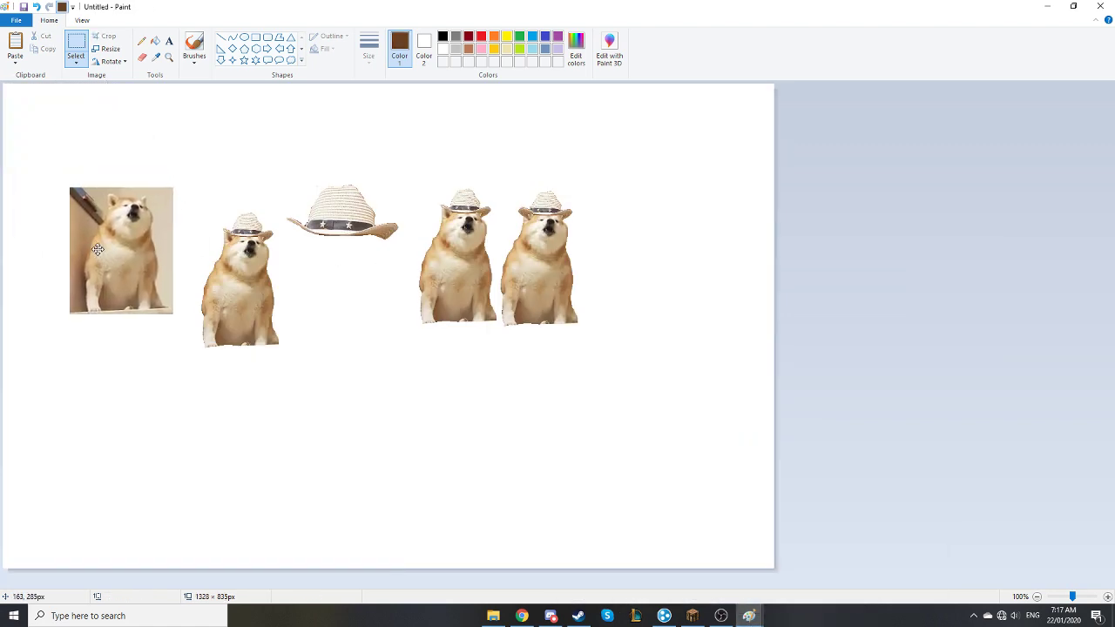
Copy the shiba's left ear from the pasted photo and try placing it on the rightmost shiba.
{"action": "scroll", "coordinate": [96, 246], "scroll_direction": "up", "scroll_amount": 1, "text": "ctrl"}
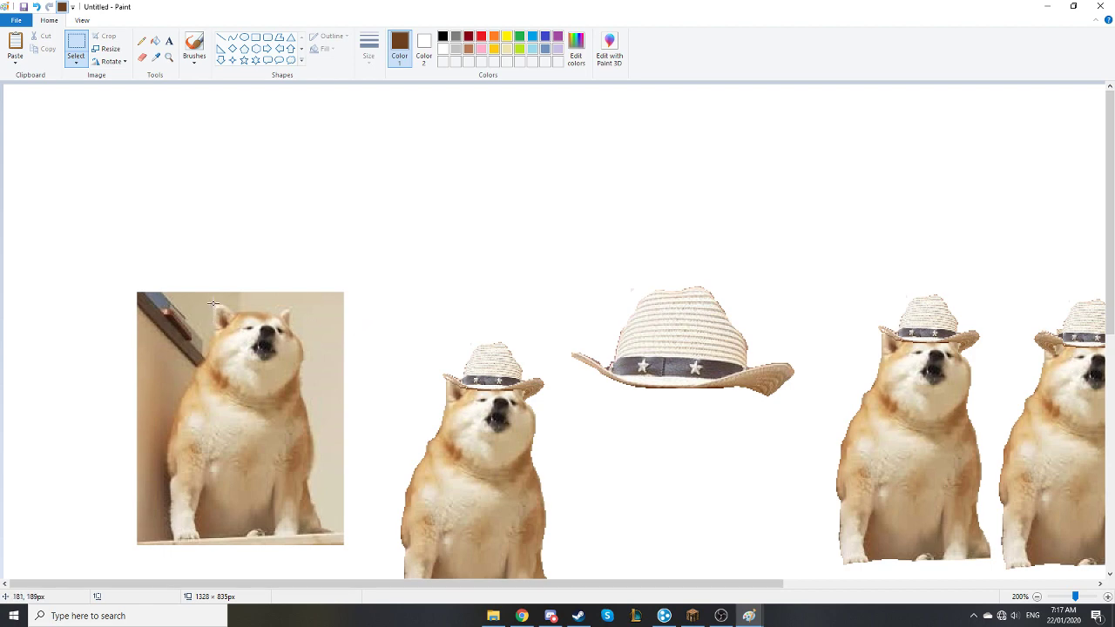
{"action": "left_click_drag", "start_coordinate": [213, 303], "coordinate": [236, 330]}
{"action": "key", "text": "ctrl+c"}
{"action": "key", "text": "ctrl+v"}
{"action": "left_click_drag", "start_coordinate": [14, 97], "coordinate": [1052, 349]}
{"action": "left_click", "coordinate": [906, 461]}
Paste the copied ear again and fit it over the mirrored left brim of the rightmost shiba's hat.
{"action": "left_click_drag", "start_coordinate": [734, 583], "coordinate": [891, 584]}
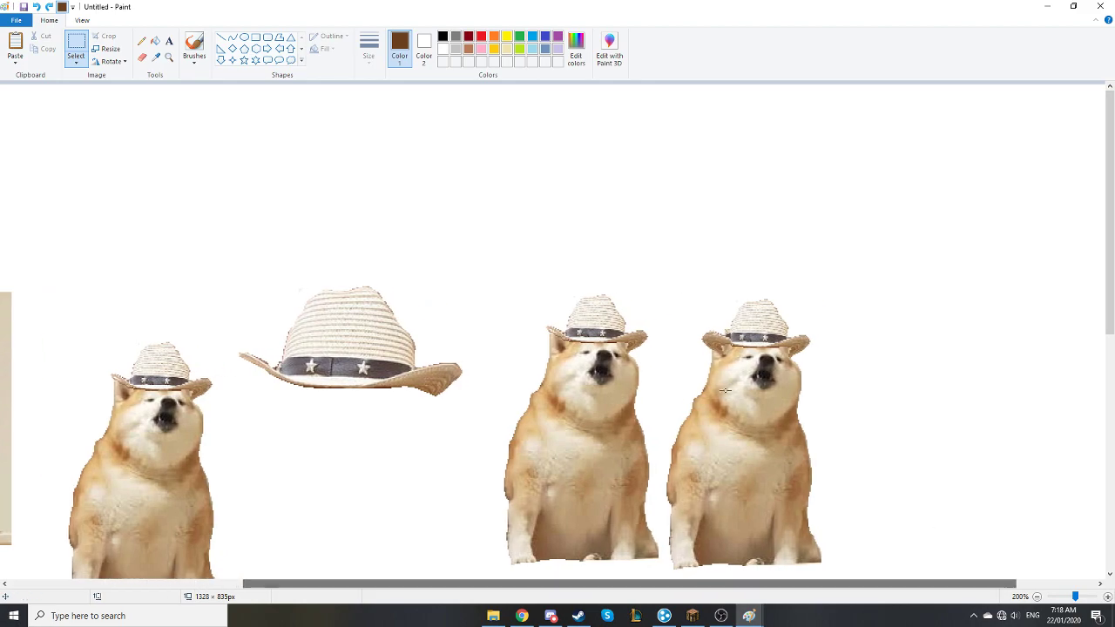
{"action": "scroll", "coordinate": [829, 376], "scroll_direction": "up", "scroll_amount": 3}
{"action": "left_click_drag", "start_coordinate": [558, 586], "coordinate": [901, 589]}
{"action": "scroll", "coordinate": [871, 436], "scroll_direction": "up", "scroll_amount": 2}
{"action": "key", "text": "ctrl+v"}
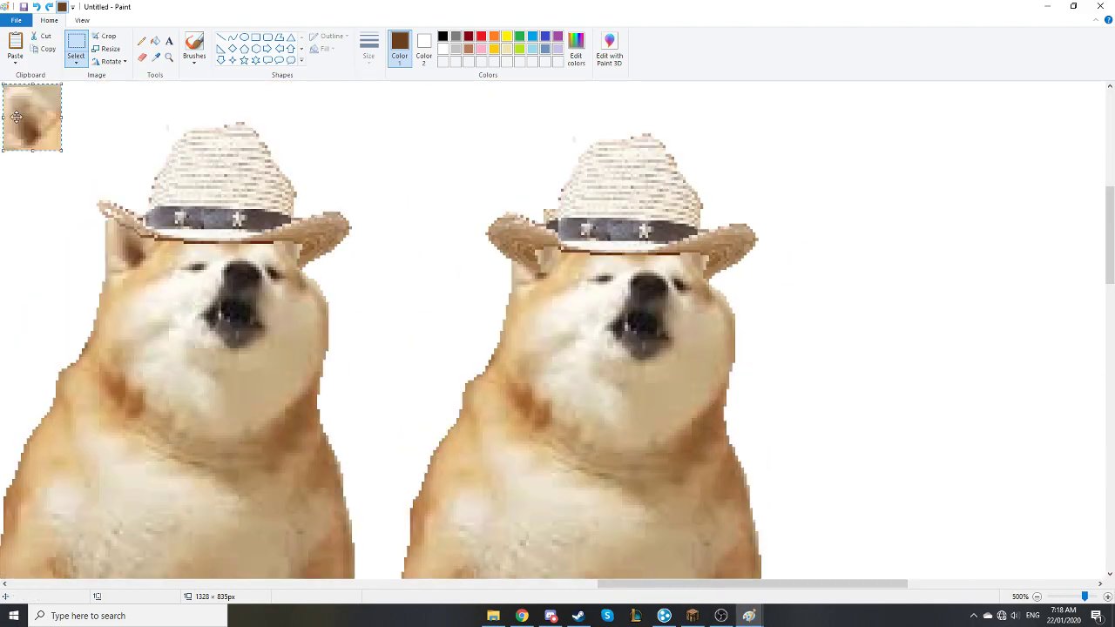
{"action": "left_click_drag", "start_coordinate": [17, 116], "coordinate": [530, 259]}
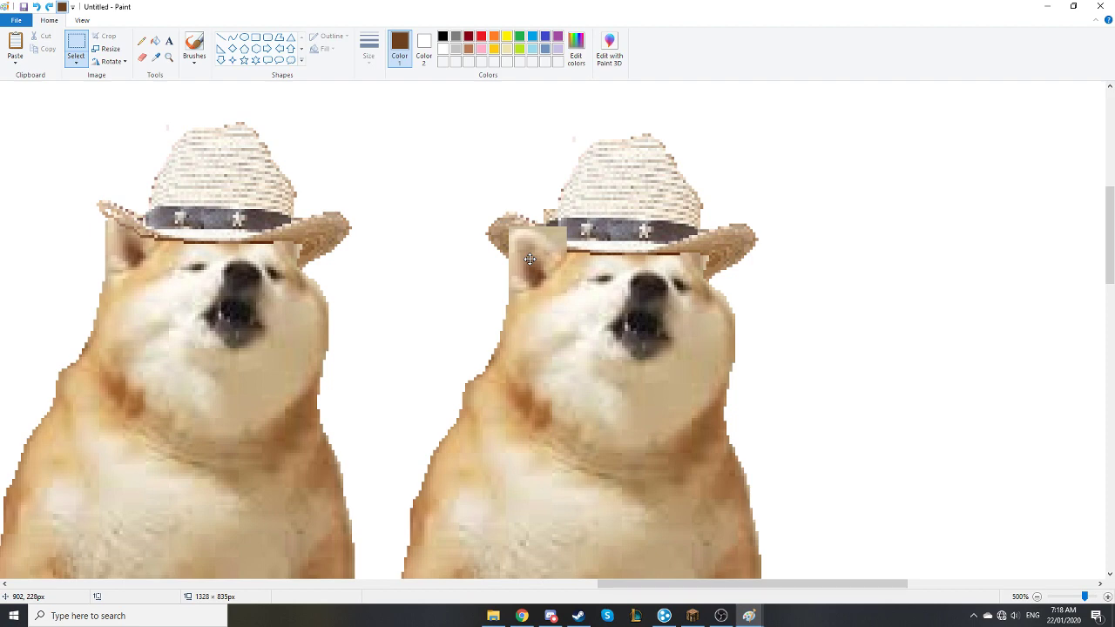
{"action": "left_click_drag", "start_coordinate": [529, 258], "coordinate": [529, 259]}
{"action": "left_click", "coordinate": [833, 258]}
Copy the left end of the neighbouring hat's dark band and lay it over the ear patch's overlap on the rightmost hat.
{"action": "left_click_drag", "start_coordinate": [140, 217], "coordinate": [173, 233]}
{"action": "key", "text": "ctrl+c"}
{"action": "key", "text": "ctrl+v"}
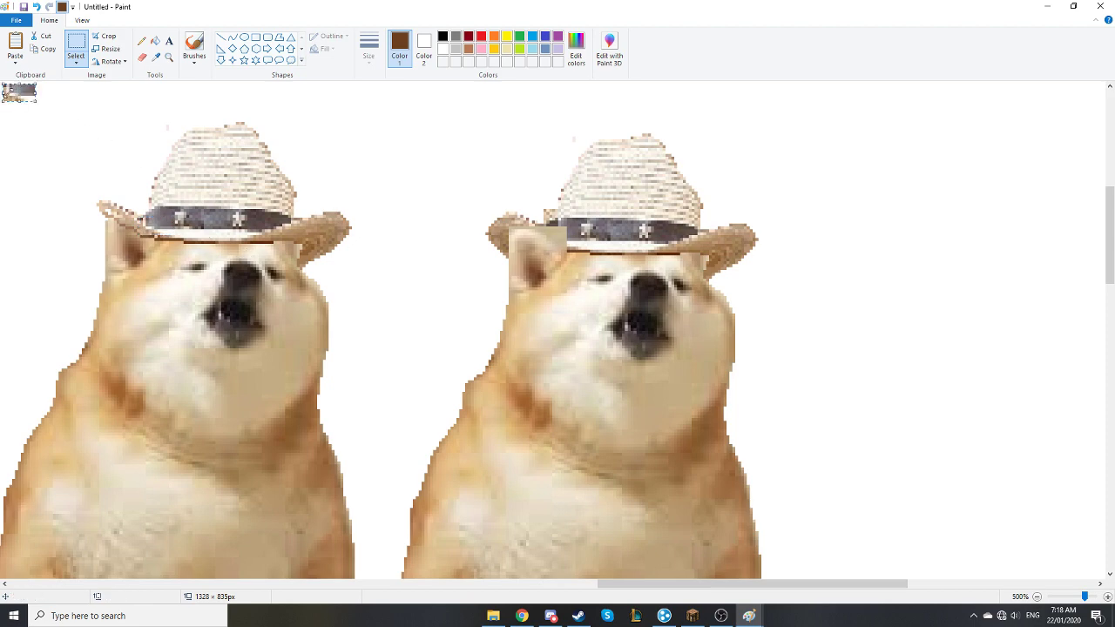
{"action": "scroll", "coordinate": [45, 134], "scroll_direction": "up", "scroll_amount": 1}
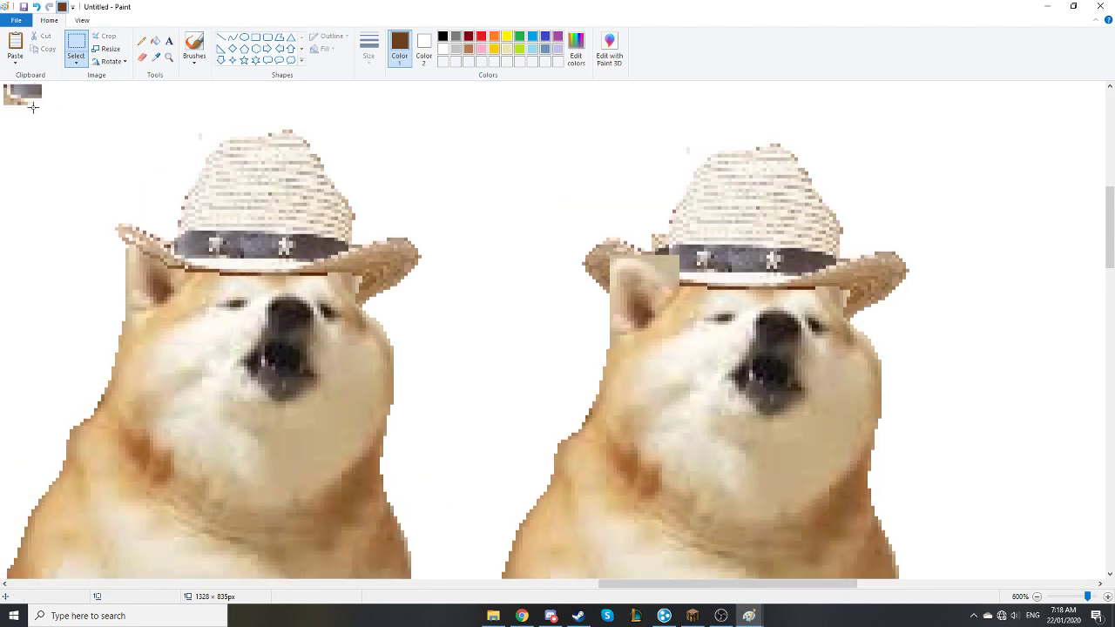
{"action": "key", "text": "ctrl+z"}
{"action": "key", "text": "ctrl+v"}
{"action": "left_click_drag", "start_coordinate": [35, 108], "coordinate": [669, 269]}
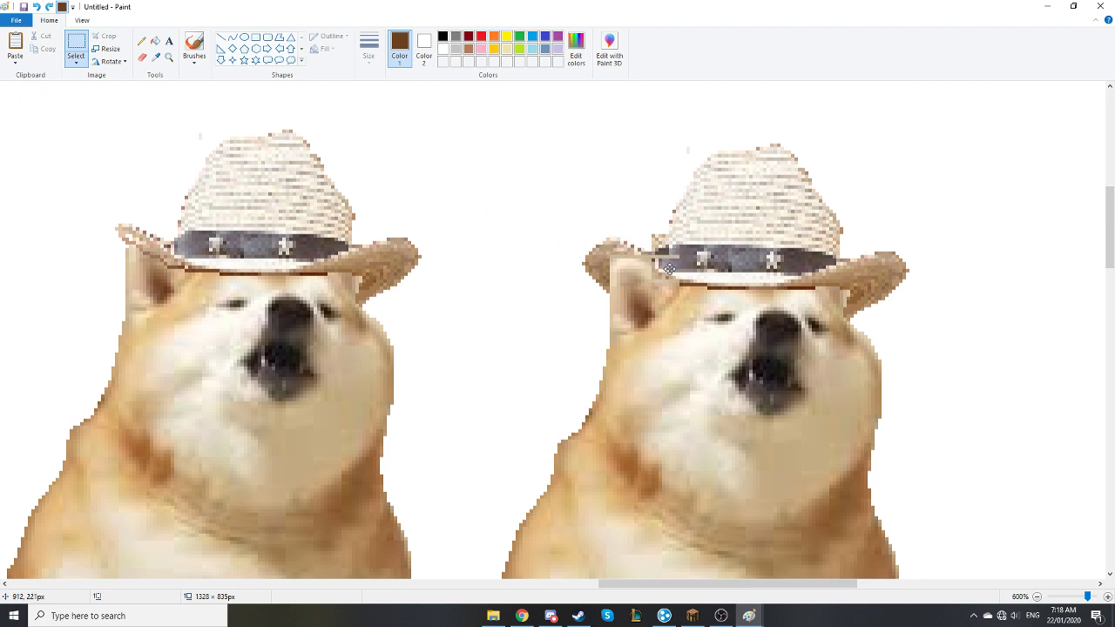
{"action": "left_click", "coordinate": [911, 303]}
Paste another hatband piece and nudge it over the remaining tan strip at the left end of the rightmost shiba's hatband.
{"action": "key", "text": "ctrl+v"}
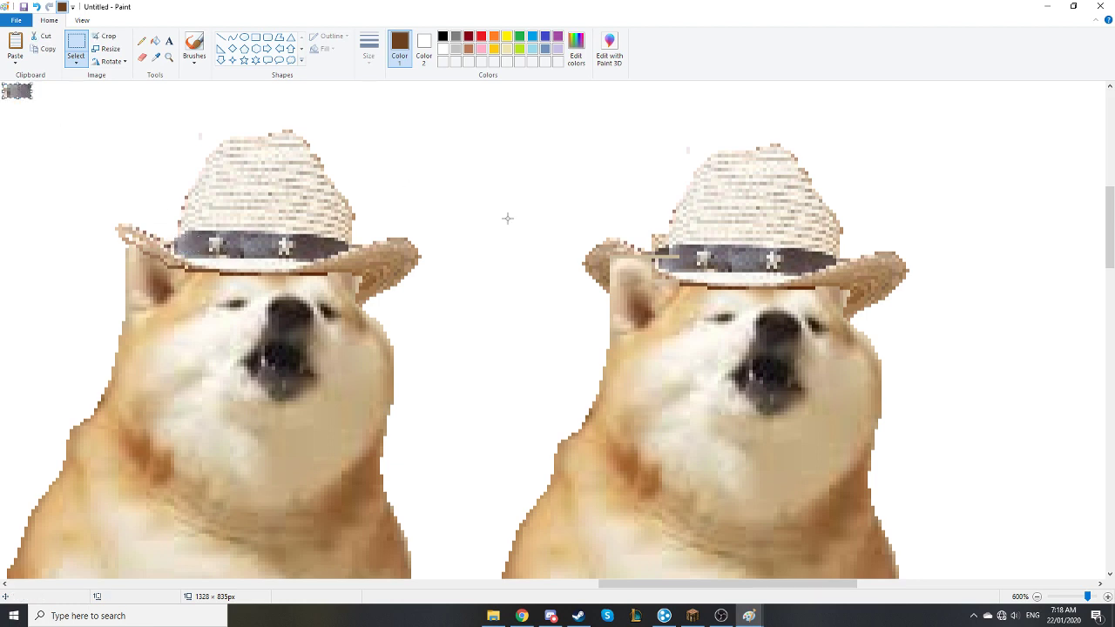
{"action": "scroll", "coordinate": [508, 218], "scroll_direction": "right", "scroll_amount": 3}
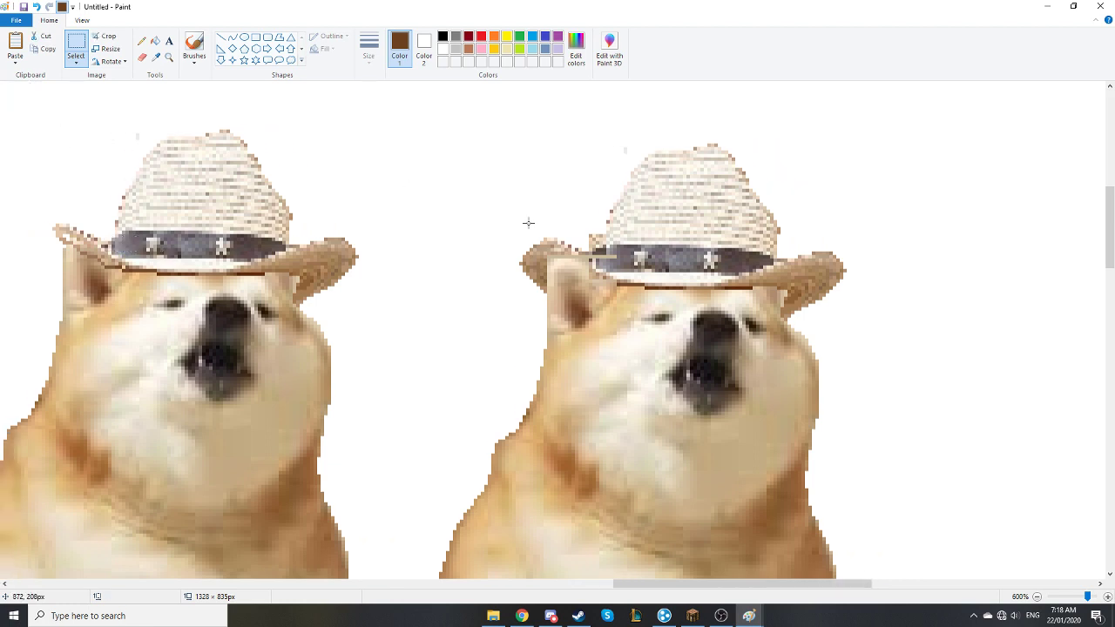
{"action": "scroll", "coordinate": [113, 190], "scroll_direction": "right", "scroll_amount": 2}
{"action": "left_click", "coordinate": [114, 190]}
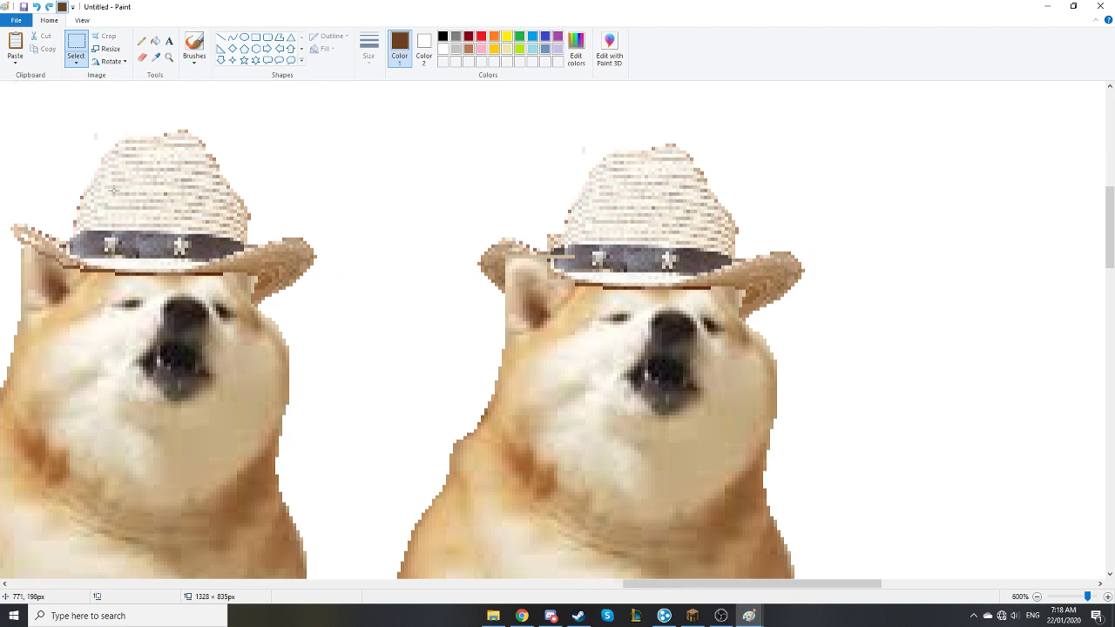
{"action": "key", "text": "ctrl+v"}
{"action": "key", "text": "Right"}
{"action": "key", "text": "Right"}
{"action": "key", "text": "Right"}
{"action": "key", "text": "Right"}
{"action": "key", "text": "Right"}
{"action": "key", "text": "Right"}
{"action": "key", "text": "Right"}
{"action": "key", "text": "Right"}
{"action": "key", "text": "Right"}
{"action": "key", "text": "Right"}
{"action": "key", "text": "Right"}
{"action": "key", "text": "Right"}
{"action": "key", "text": "Right"}
{"action": "key", "text": "Right"}
{"action": "key", "text": "Right"}
{"action": "key", "text": "Right"}
{"action": "key", "text": "Right"}
{"action": "key", "text": "Right"}
{"action": "key", "text": "Right"}
{"action": "key", "text": "Right"}
{"action": "key", "text": "Right"}
{"action": "key", "text": "Right"}
{"action": "key", "text": "Right"}
{"action": "key", "text": "Right"}
{"action": "key", "text": "Right"}
{"action": "key", "text": "Right"}
{"action": "key", "text": "Right"}
{"action": "key", "text": "Right"}
{"action": "key", "text": "Right"}
{"action": "key", "text": "Right"}
{"action": "key", "text": "Right"}
{"action": "key", "text": "Right"}
{"action": "key", "text": "Right"}
{"action": "key", "text": "Right"}
{"action": "key", "text": "Right"}
{"action": "key", "text": "Right"}
{"action": "key", "text": "Right"}
{"action": "key", "text": "Right"}
{"action": "key", "text": "Right"}
{"action": "key", "text": "Right"}
{"action": "key", "text": "Down"}
{"action": "key", "text": "Down"}
{"action": "key", "text": "Down"}
{"action": "key", "text": "Down"}
{"action": "key", "text": "Down"}
{"action": "key", "text": "Down"}
{"action": "key", "text": "Down"}
{"action": "key", "text": "Down"}
{"action": "key", "text": "Down"}
{"action": "key", "text": "Down"}
{"action": "key", "text": "Down"}
{"action": "key", "text": "Down"}
{"action": "key", "text": "Down"}
{"action": "key", "text": "Down"}
{"action": "key", "text": "Down"}
{"action": "key", "text": "Down"}
{"action": "key", "text": "Down"}
{"action": "key", "text": "Down"}
{"action": "key", "text": "Down"}
{"action": "key", "text": "Down"}
{"action": "key", "text": "Up"}
{"action": "key", "text": "Up"}
{"action": "key", "text": "Up"}
{"action": "key", "text": "Up"}
{"action": "key", "text": "Up"}
{"action": "key", "text": "Up"}
{"action": "key", "text": "Up"}
{"action": "key", "text": "Up"}
{"action": "key", "text": "Up"}
{"action": "key", "text": "Left"}
{"action": "key", "text": "Left"}
{"action": "key", "text": "Left"}
{"action": "key", "text": "Left"}
{"action": "key", "text": "Left"}
{"action": "key", "text": "Up"}
{"action": "left_click", "coordinate": [906, 200]}
Delete the leftover hatband scraps above the two neighbouring shibas.
{"action": "scroll", "coordinate": [592, 354], "scroll_direction": "down", "scroll_amount": 3}
{"action": "scroll", "coordinate": [577, 357], "scroll_direction": "up", "scroll_amount": 3}
{"action": "scroll", "coordinate": [576, 357], "scroll_direction": "down", "scroll_amount": 2}
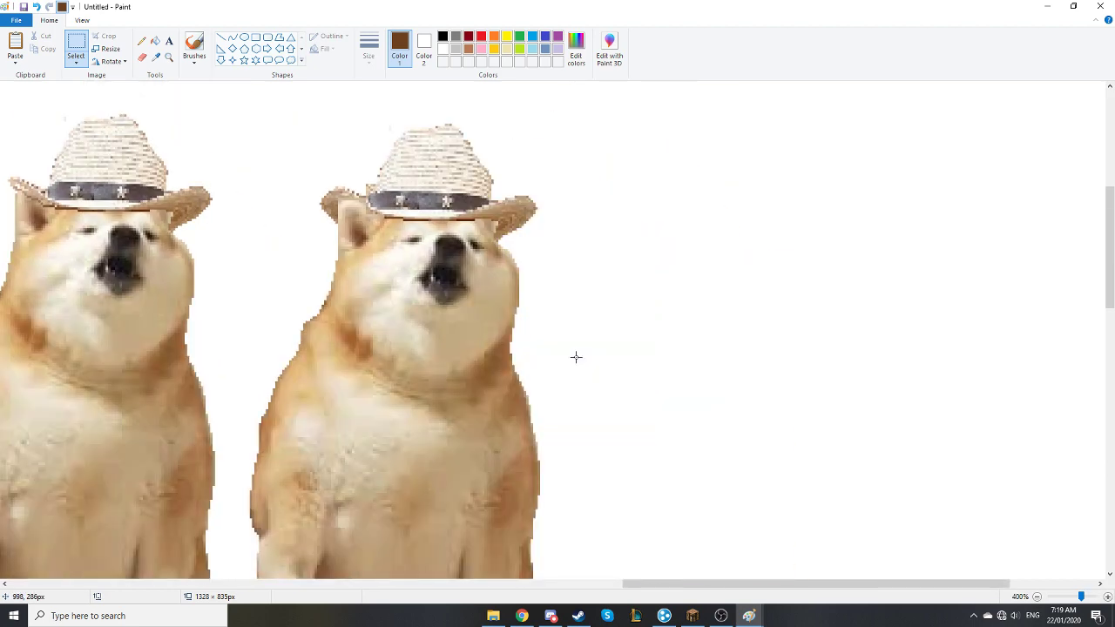
{"action": "scroll", "coordinate": [576, 357], "scroll_direction": "down", "scroll_amount": 1}
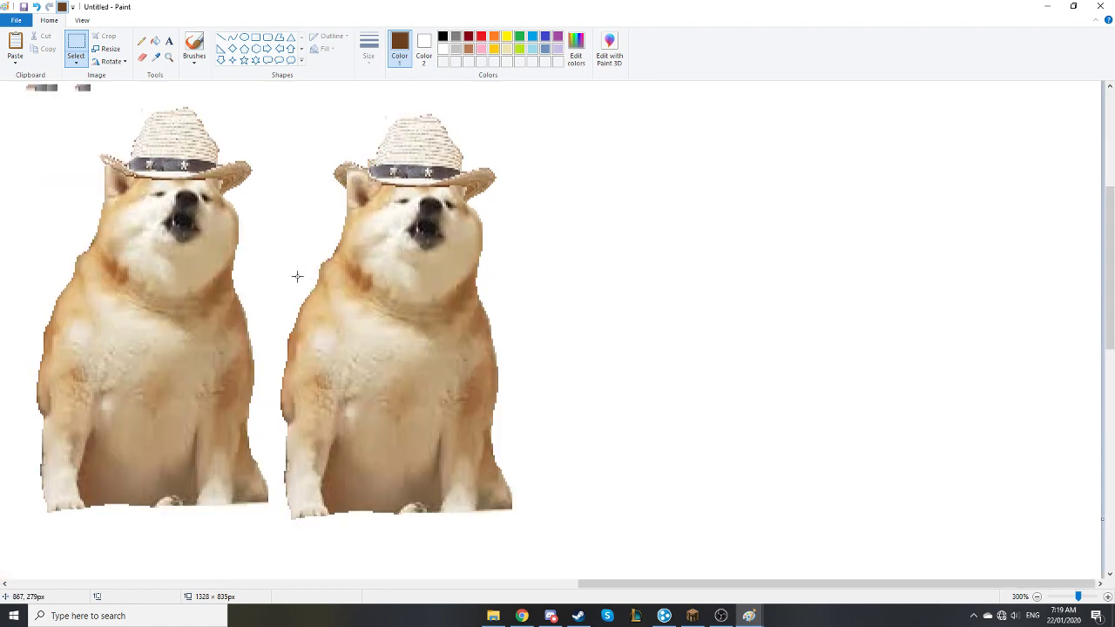
{"action": "scroll", "coordinate": [293, 276], "scroll_direction": "down", "scroll_amount": 2}
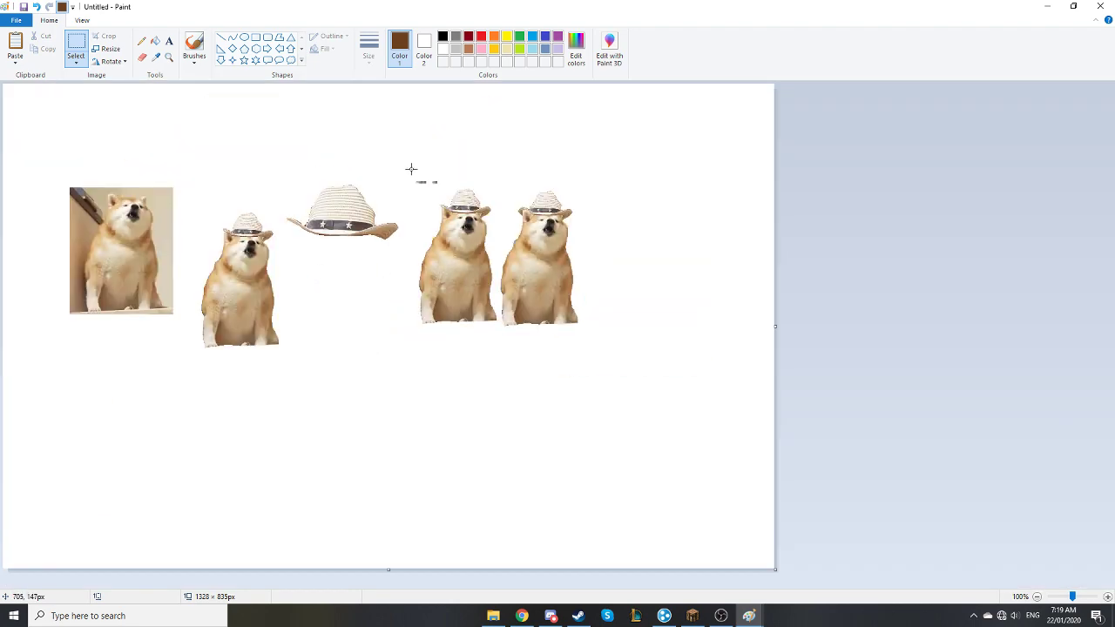
{"action": "left_click_drag", "start_coordinate": [405, 167], "coordinate": [445, 192]}
{"action": "key", "text": "Delete"}
Copy the background strip beside the left ear in the shiba photo and place it on the original shiba's hat.
{"action": "scroll", "coordinate": [241, 256], "scroll_direction": "up", "scroll_amount": 2}
{"action": "scroll", "coordinate": [304, 165], "scroll_direction": "down", "scroll_amount": 2}
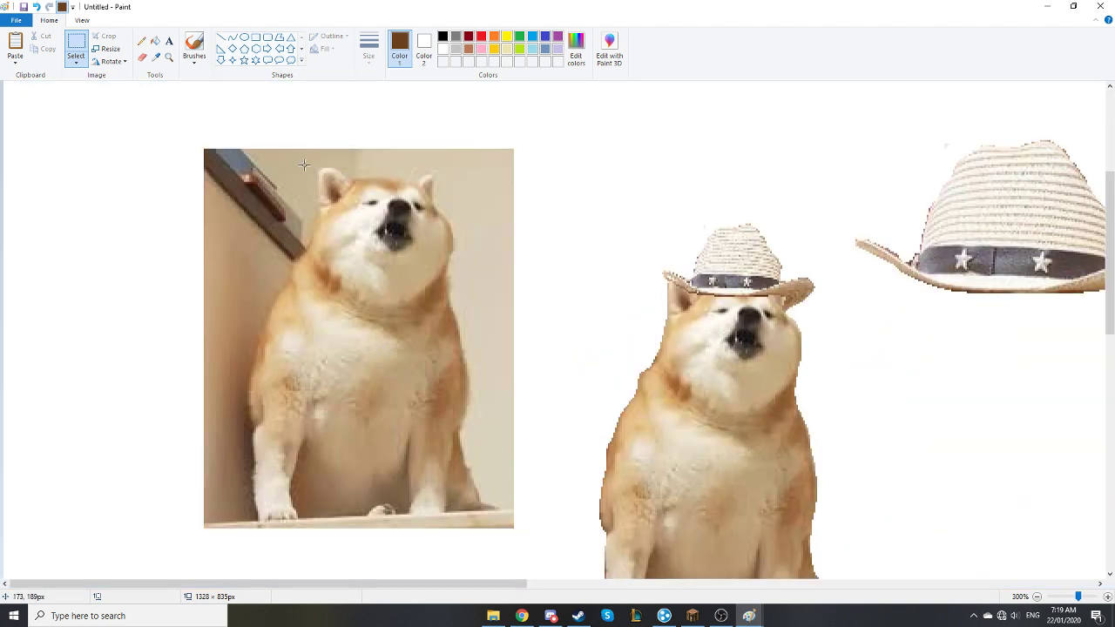
{"action": "left_click_drag", "start_coordinate": [304, 164], "coordinate": [327, 213]}
{"action": "key", "text": "ctrl+c"}
{"action": "key", "text": "ctrl+v"}
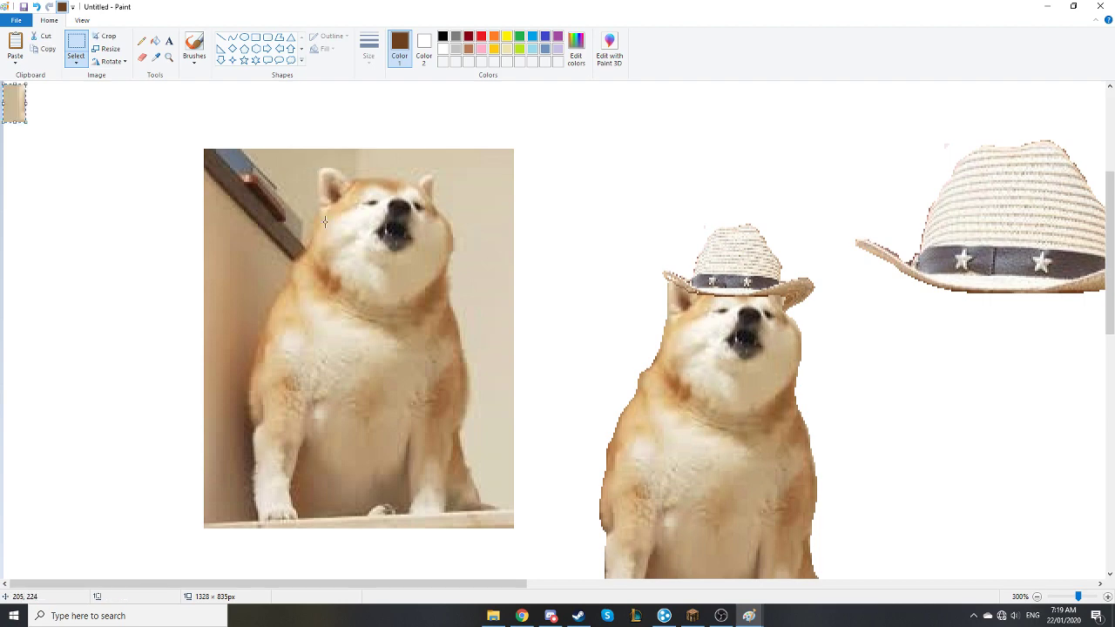
{"action": "left_click_drag", "start_coordinate": [14, 100], "coordinate": [717, 252]}
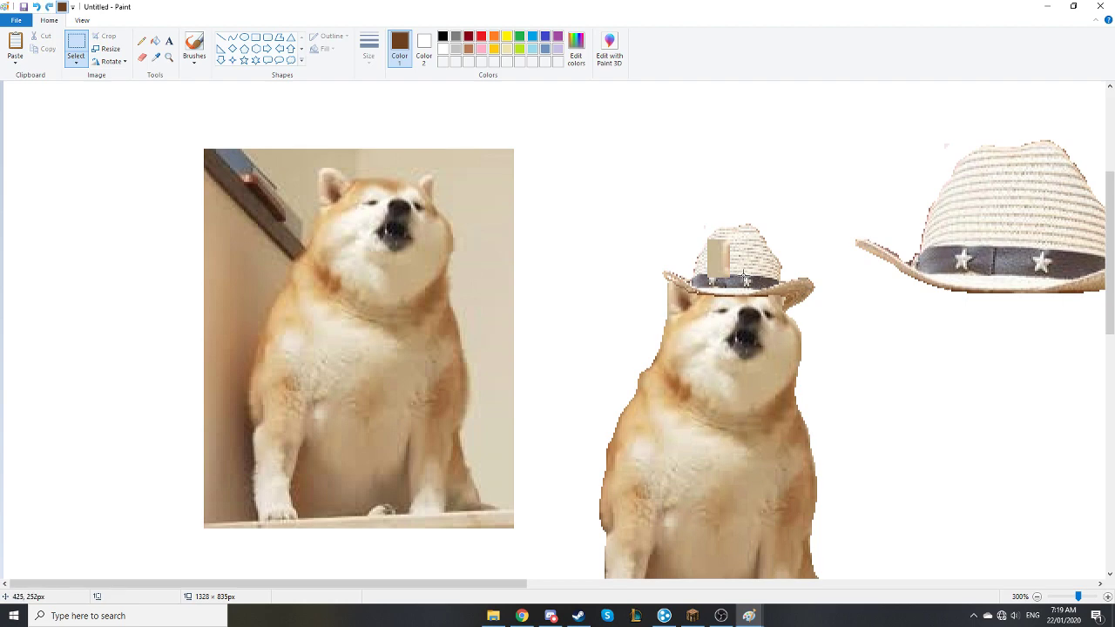
{"action": "key", "text": "ctrl+z"}
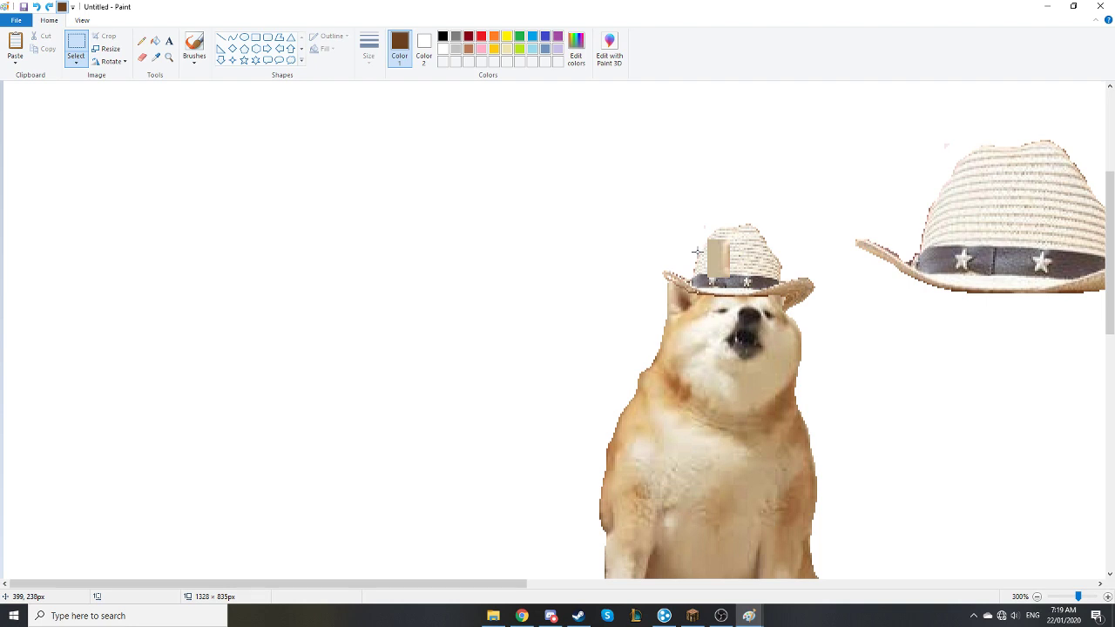
{"action": "key", "text": "ctrl+y"}
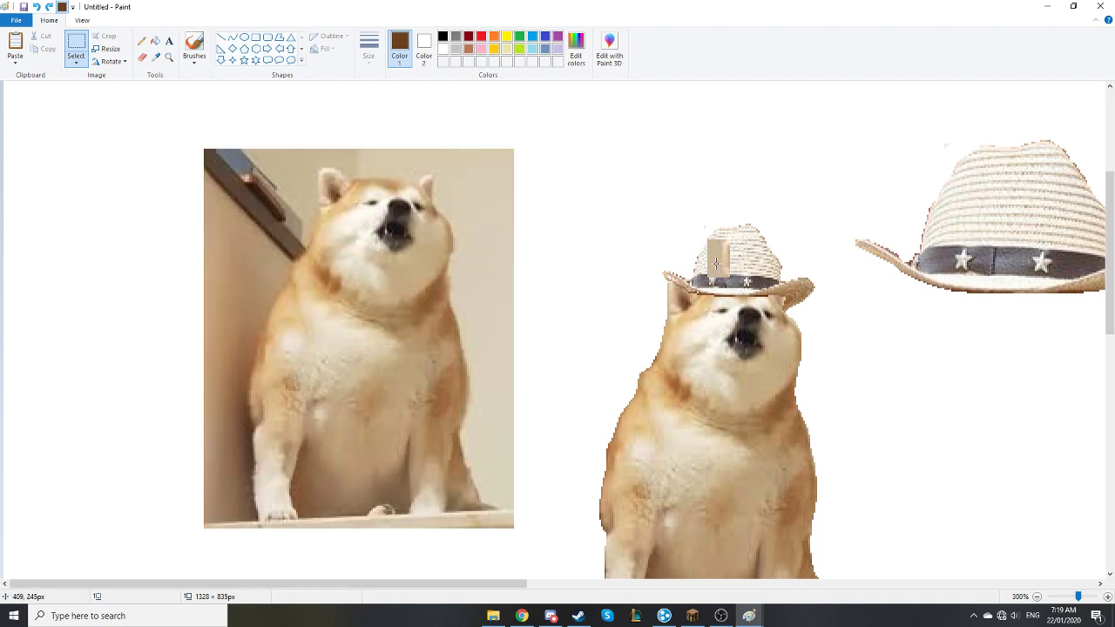
{"action": "scroll", "coordinate": [723, 267], "scroll_direction": "right", "scroll_amount": 1}
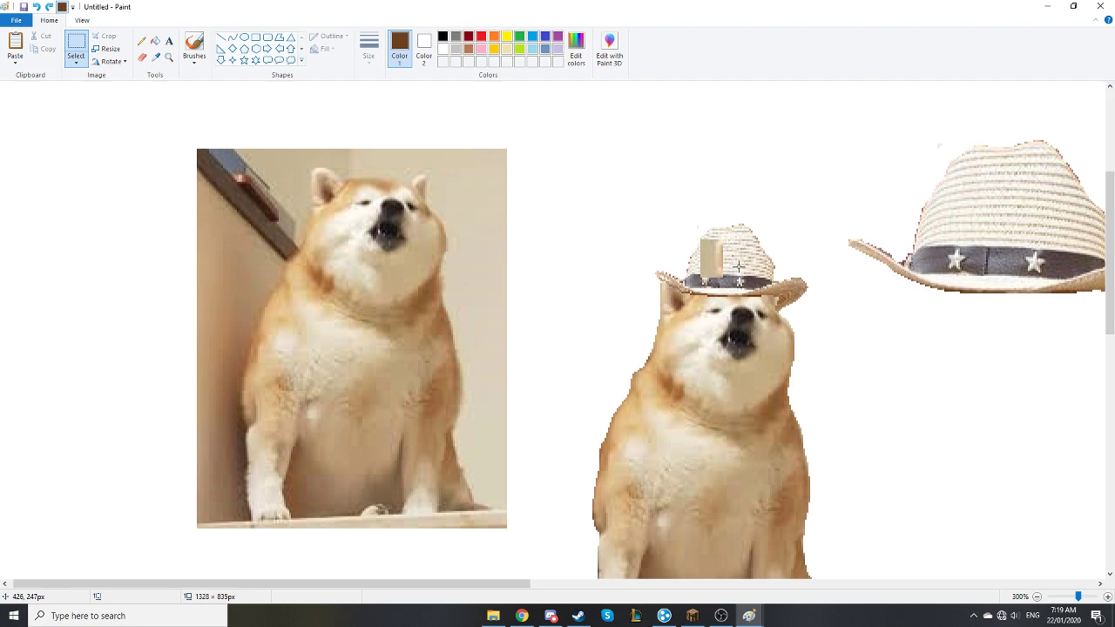
{"action": "scroll", "coordinate": [834, 286], "scroll_direction": "down", "scroll_amount": 1, "text": "ctrl"}
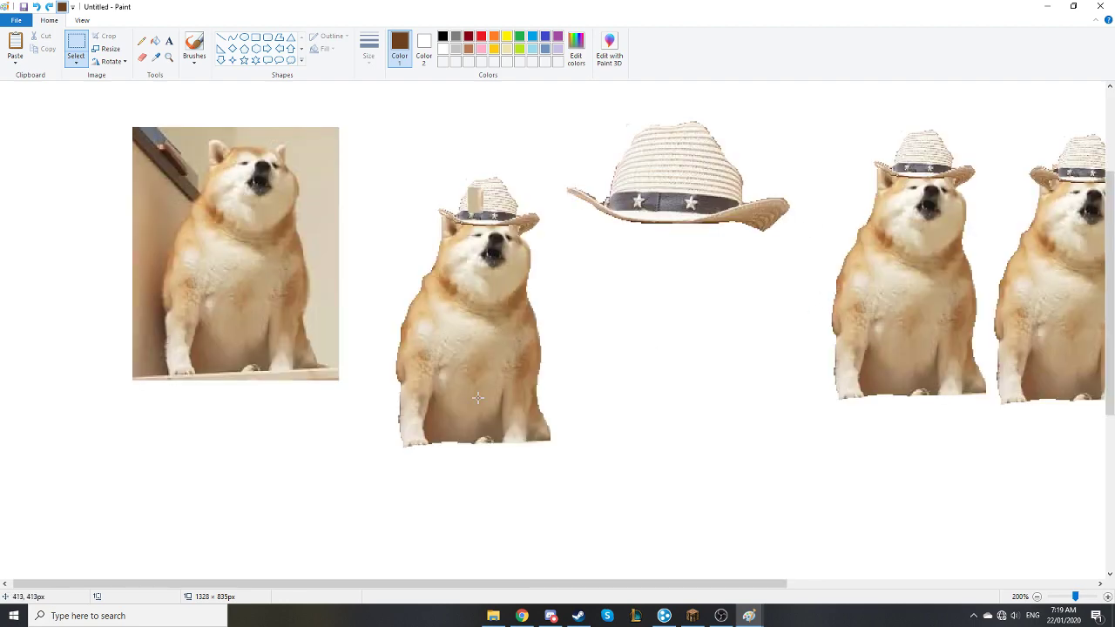
{"action": "left_click_drag", "start_coordinate": [496, 586], "coordinate": [650, 585]}
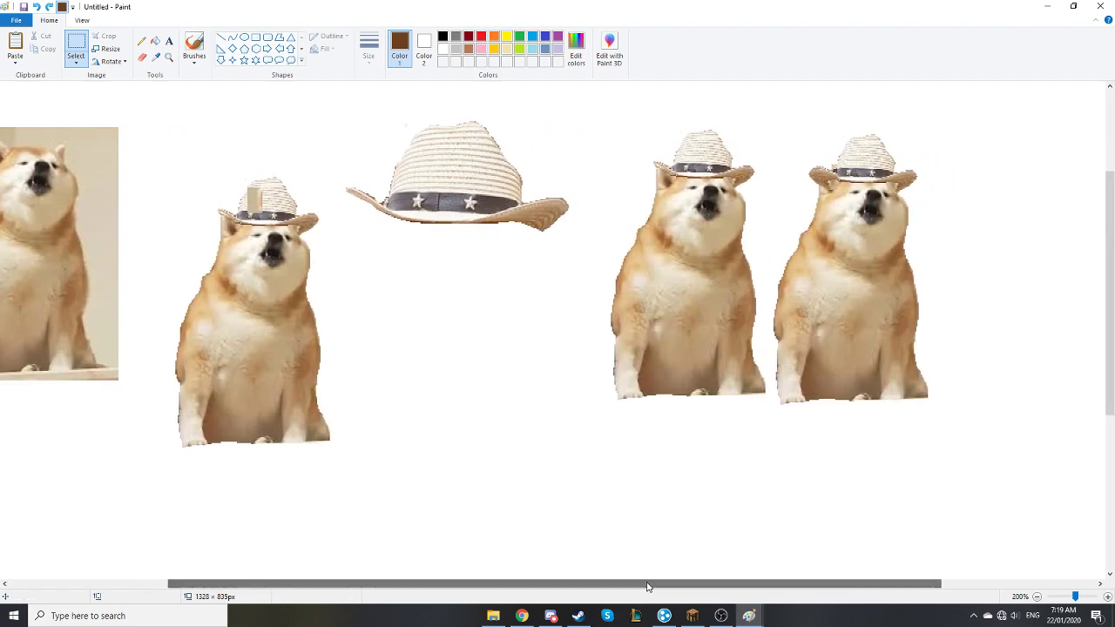
{"action": "key", "text": "ctrl+v"}
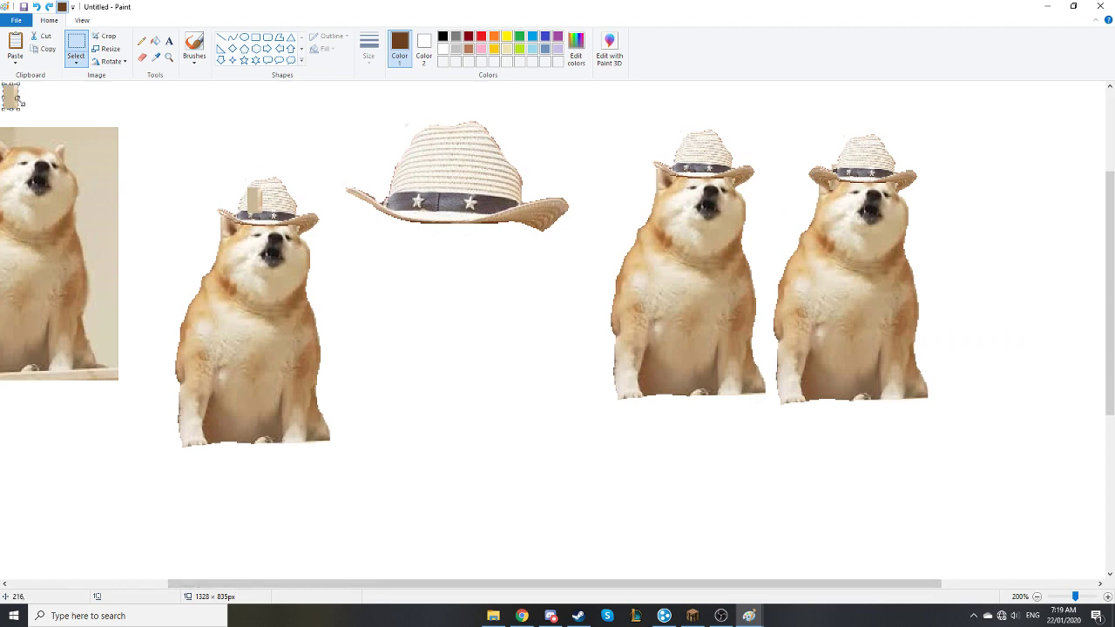
{"action": "key", "text": "Delete"}
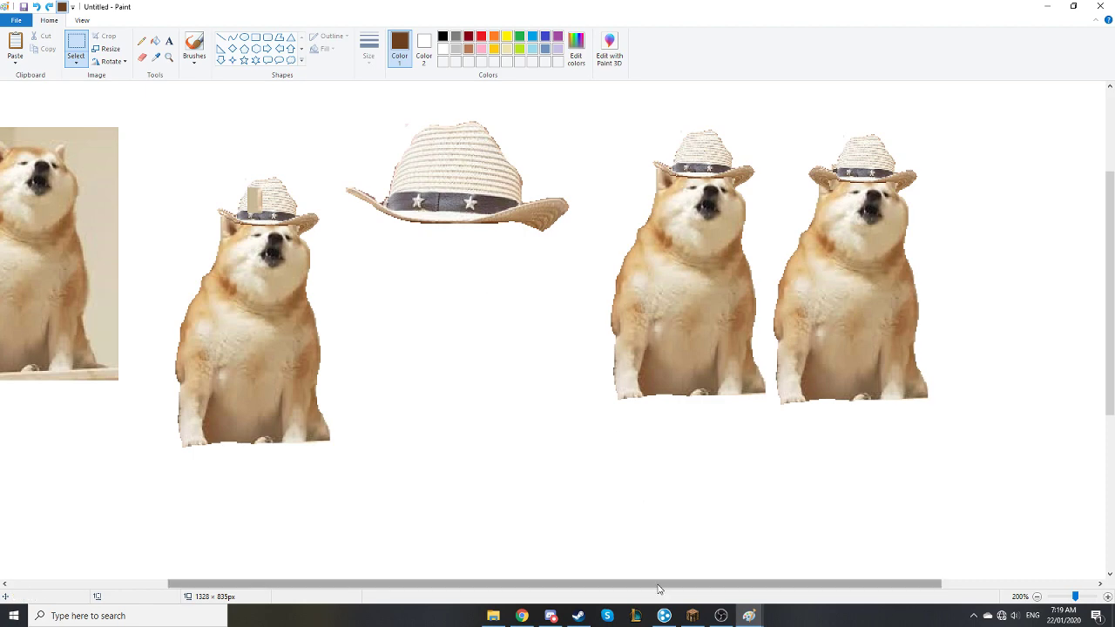
{"action": "left_click_drag", "start_coordinate": [659, 586], "coordinate": [721, 586]}
{"action": "scroll", "coordinate": [641, 414], "scroll_direction": "up", "scroll_amount": 1}
{"action": "key", "text": "ctrl+v"}
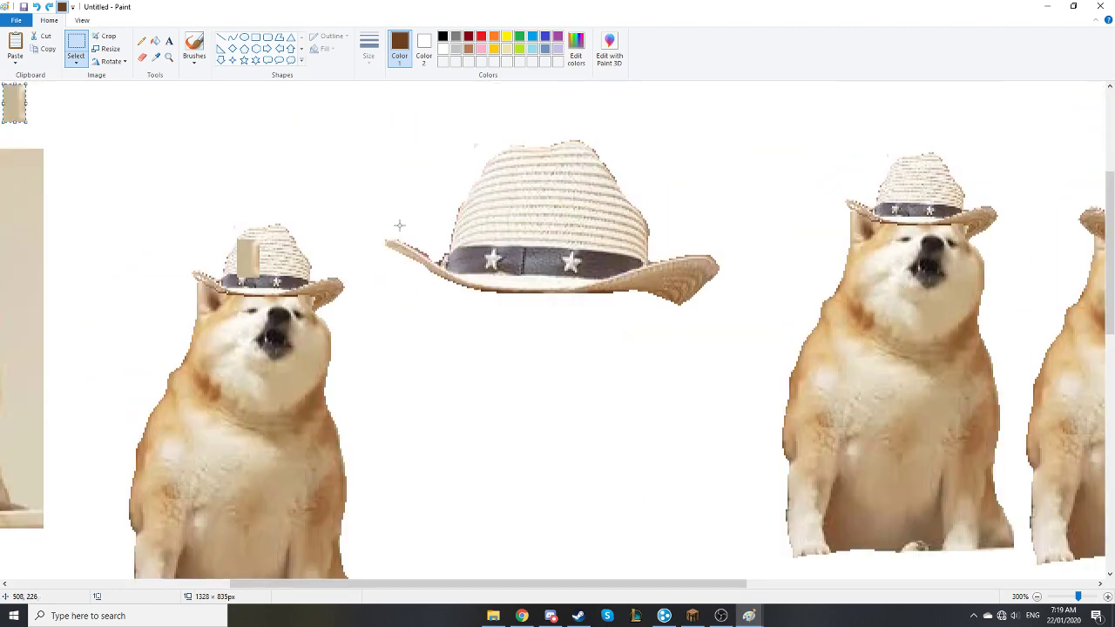
{"action": "key", "text": "Delete"}
Try the background strip beside the left ear of the middle shiba, toggling undo and redo to compare, and undo the placement.
{"action": "left_click_drag", "start_coordinate": [447, 170], "coordinate": [847, 226]}
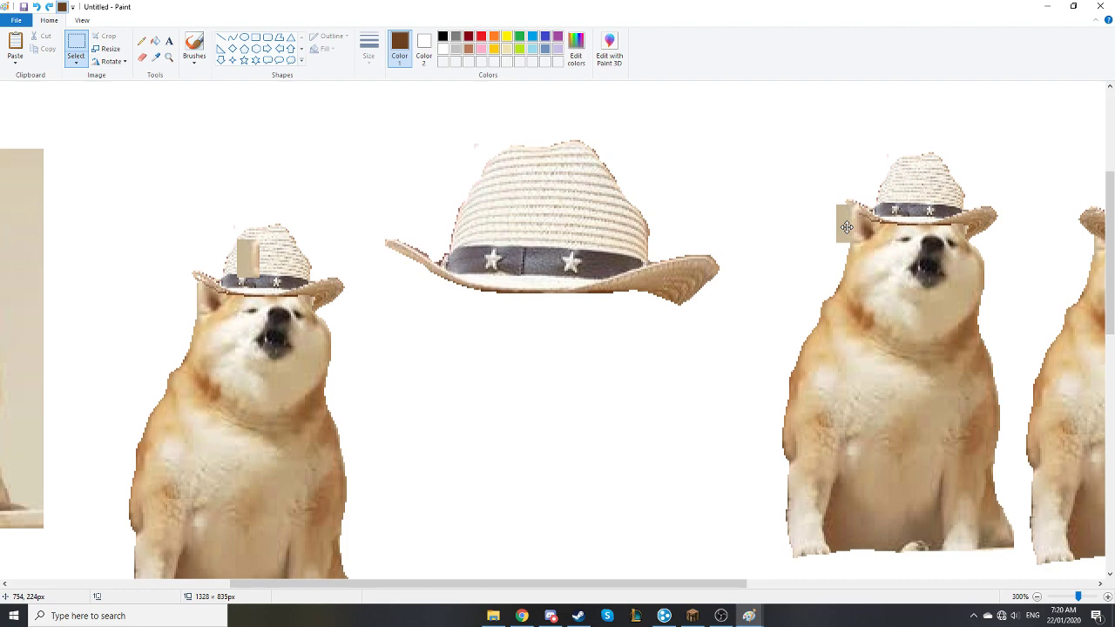
{"action": "left_click", "coordinate": [807, 297]}
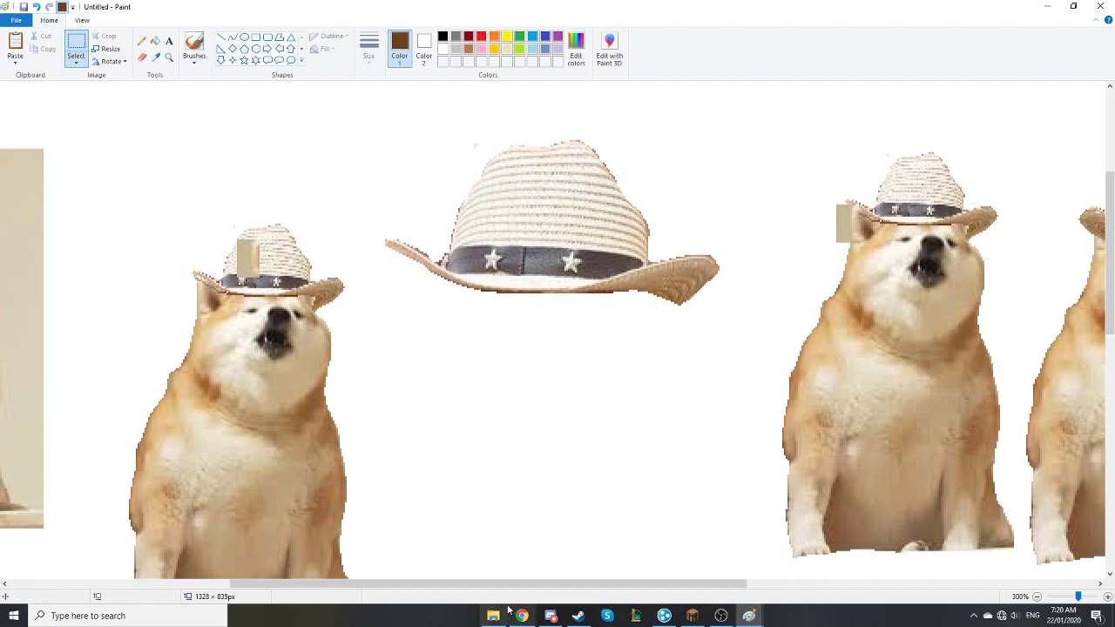
{"action": "left_click_drag", "start_coordinate": [526, 583], "coordinate": [635, 593]}
{"action": "key", "text": "ctrl+z"}
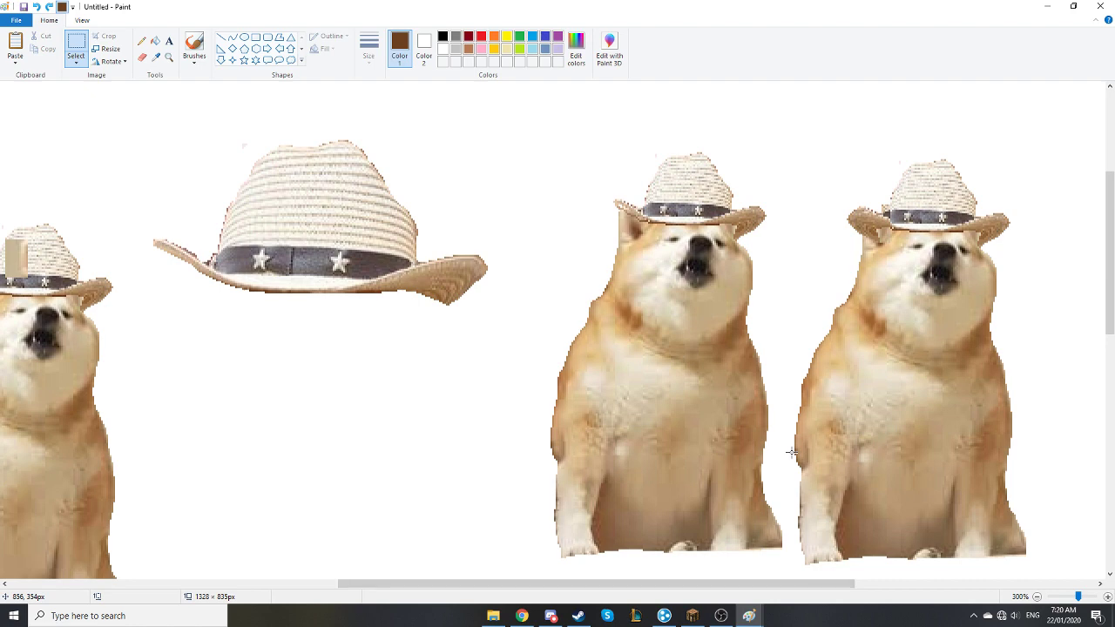
{"action": "key", "text": "ctrl+y"}
{"action": "key", "text": "ctrl+z"}
Paste the copied background-and-ear-edge strip over the outer edge of the rightmost shiba's left ear.
{"action": "key", "text": "ctrl+v"}
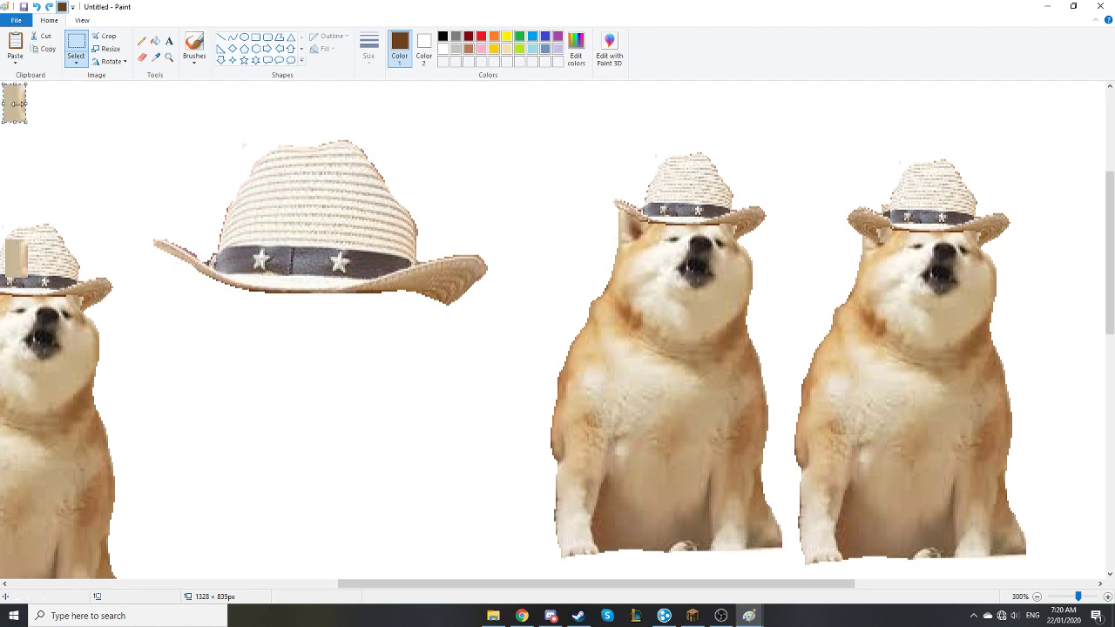
{"action": "left_click_drag", "start_coordinate": [14, 103], "coordinate": [614, 225]}
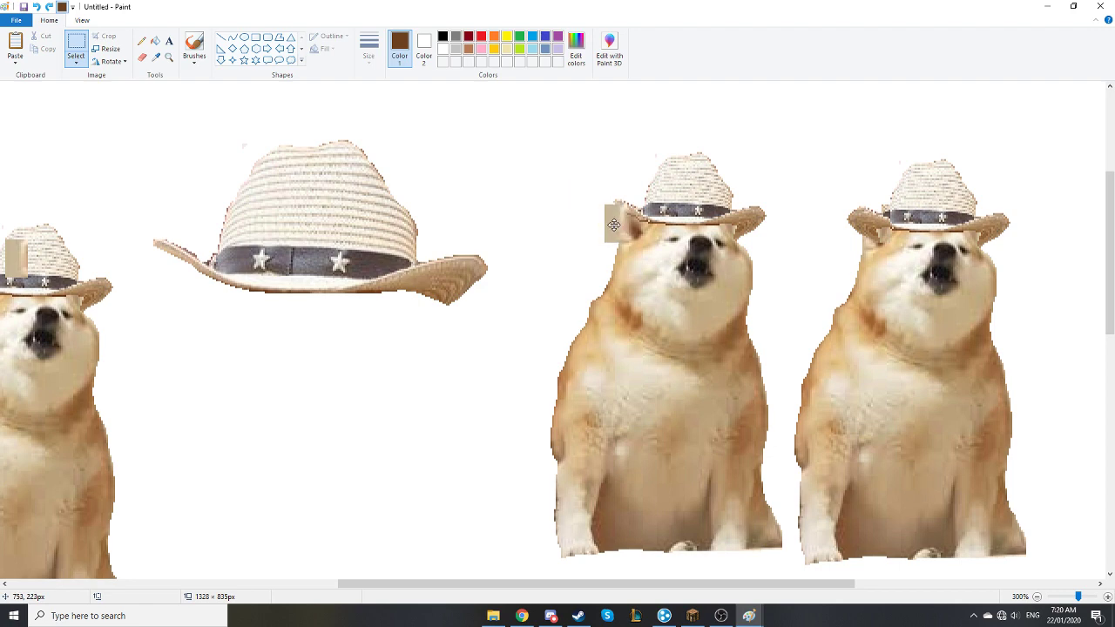
{"action": "left_click_drag", "start_coordinate": [614, 225], "coordinate": [856, 230]}
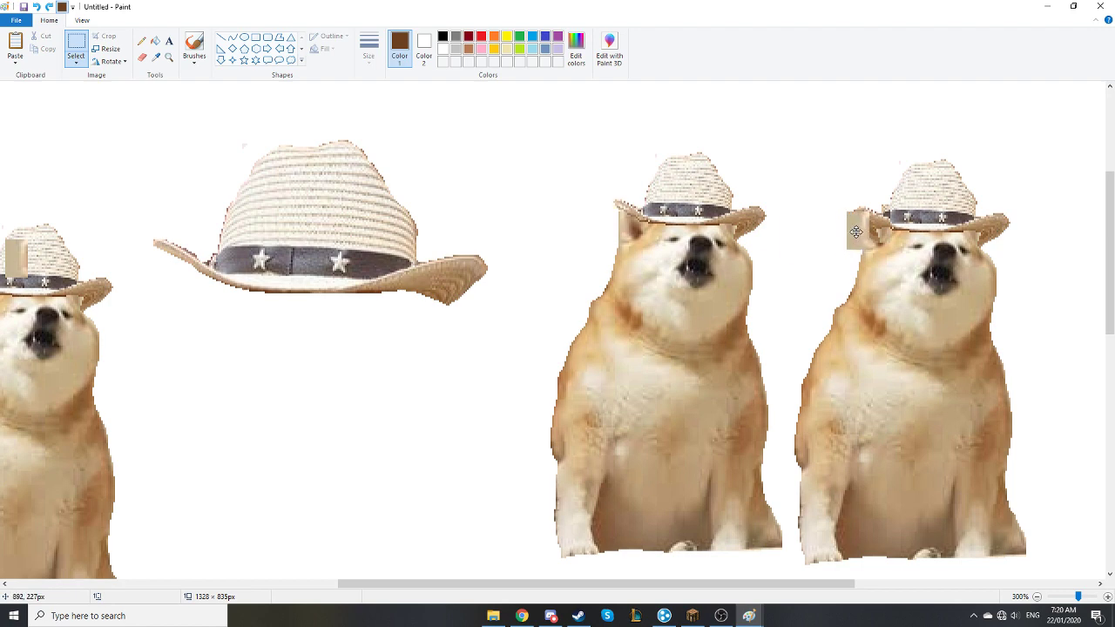
{"action": "left_click", "coordinate": [789, 332]}
Try covering the tan gap inside the rightmost shiba's left ear with the copied dark inner-ear piece.
{"action": "key", "text": "ctrl+v"}
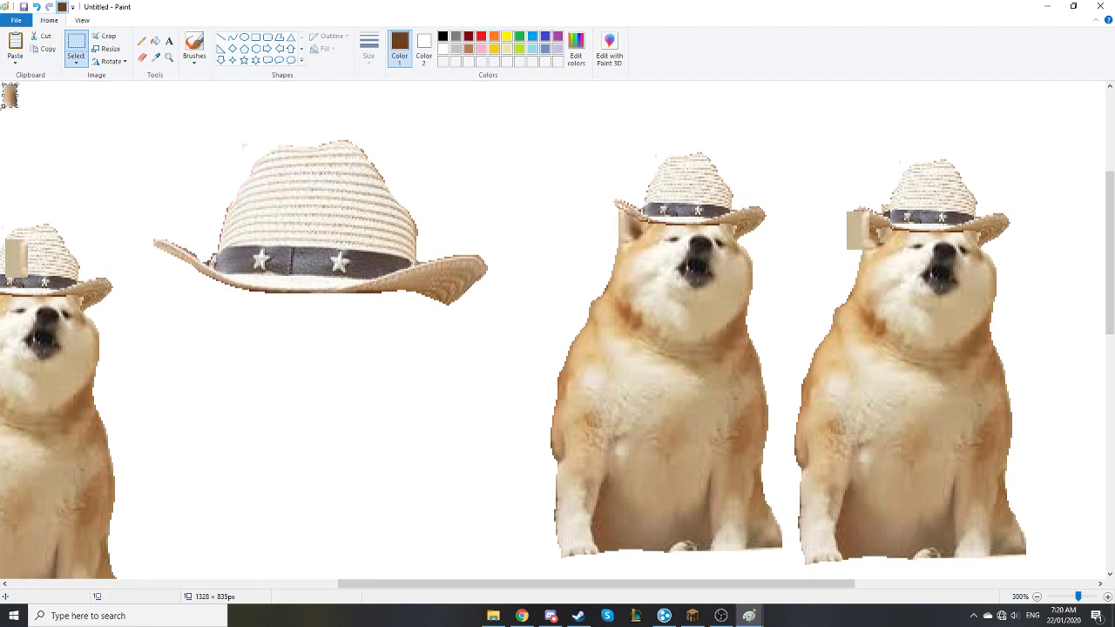
{"action": "key", "text": "ctrl+z"}
{"action": "scroll", "coordinate": [645, 388], "scroll_direction": "up", "scroll_amount": 2}
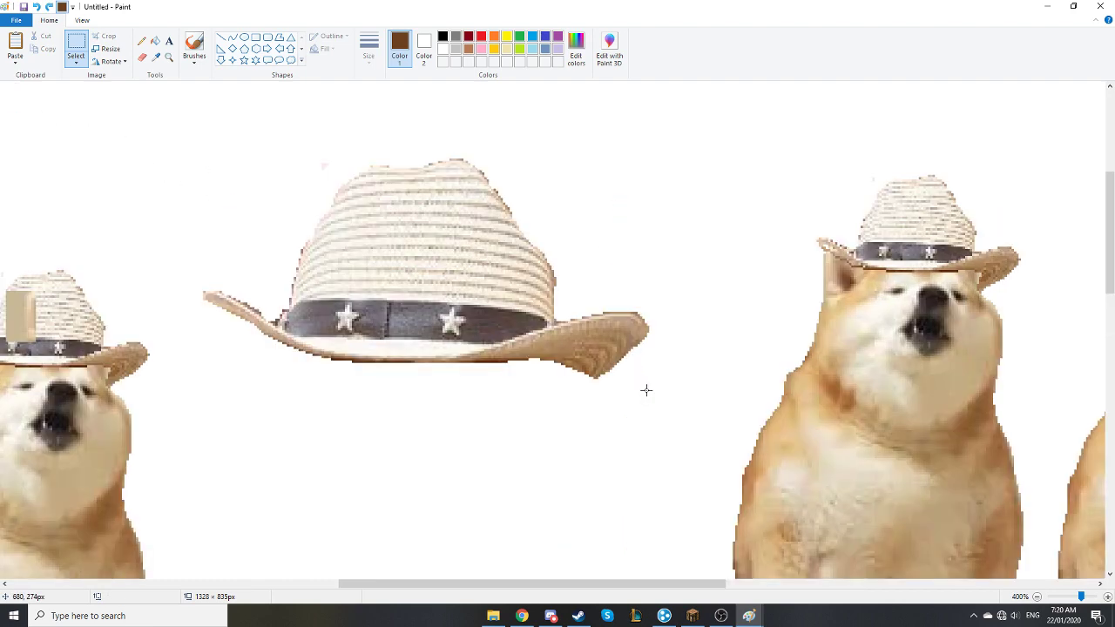
{"action": "scroll", "coordinate": [604, 553], "scroll_direction": "right", "scroll_amount": 5}
{"action": "key", "text": "ctrl+v"}
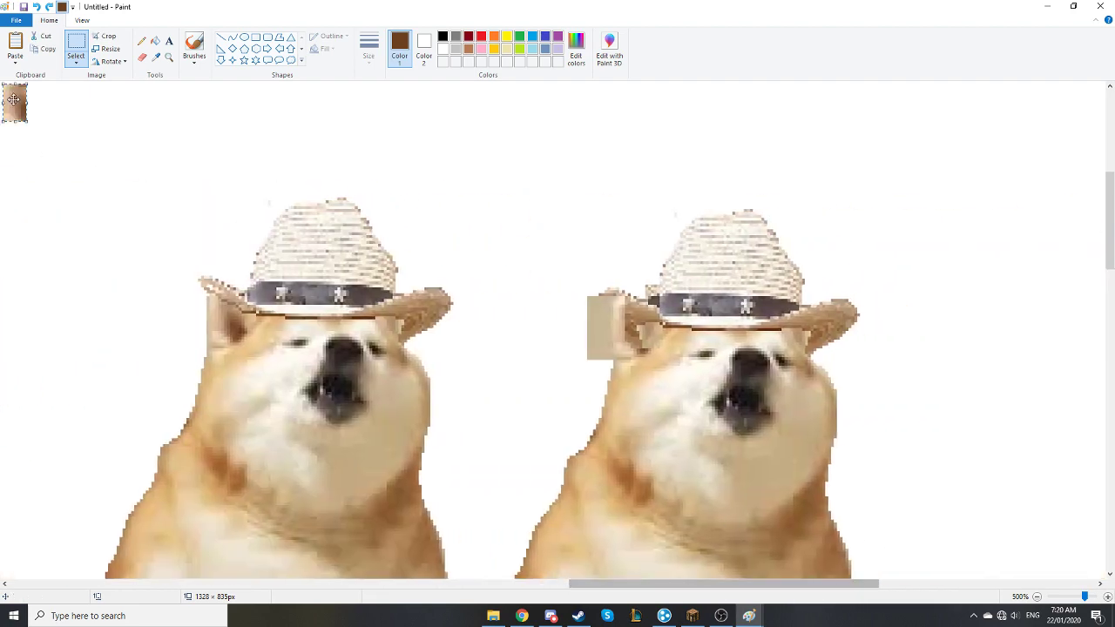
{"action": "left_click_drag", "start_coordinate": [60, 118], "coordinate": [633, 330]}
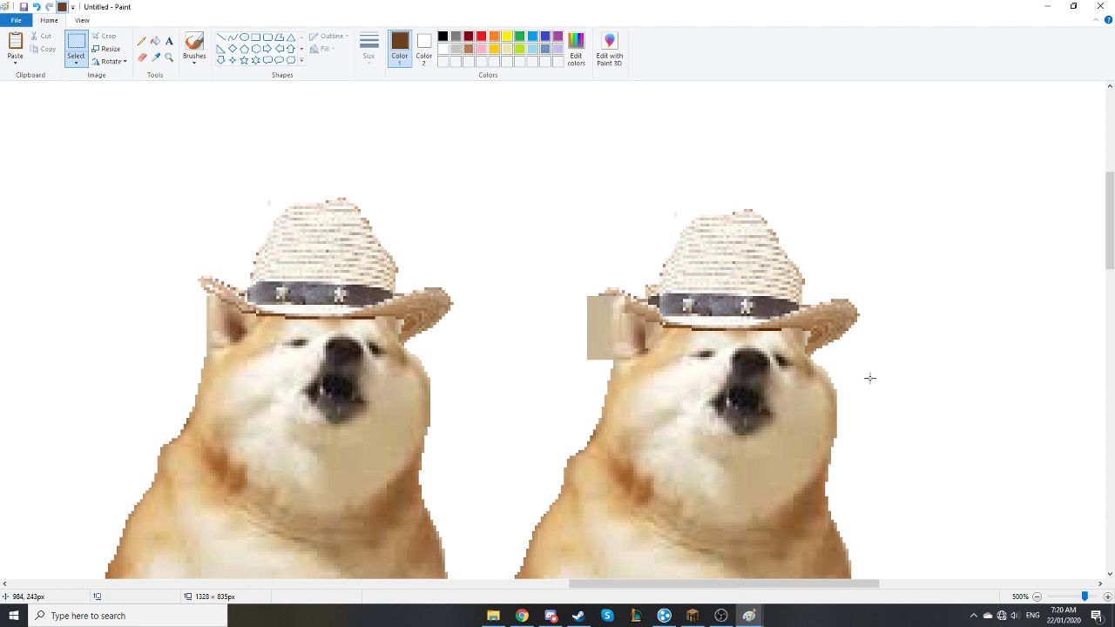
{"action": "key", "text": "ctrl+v"}
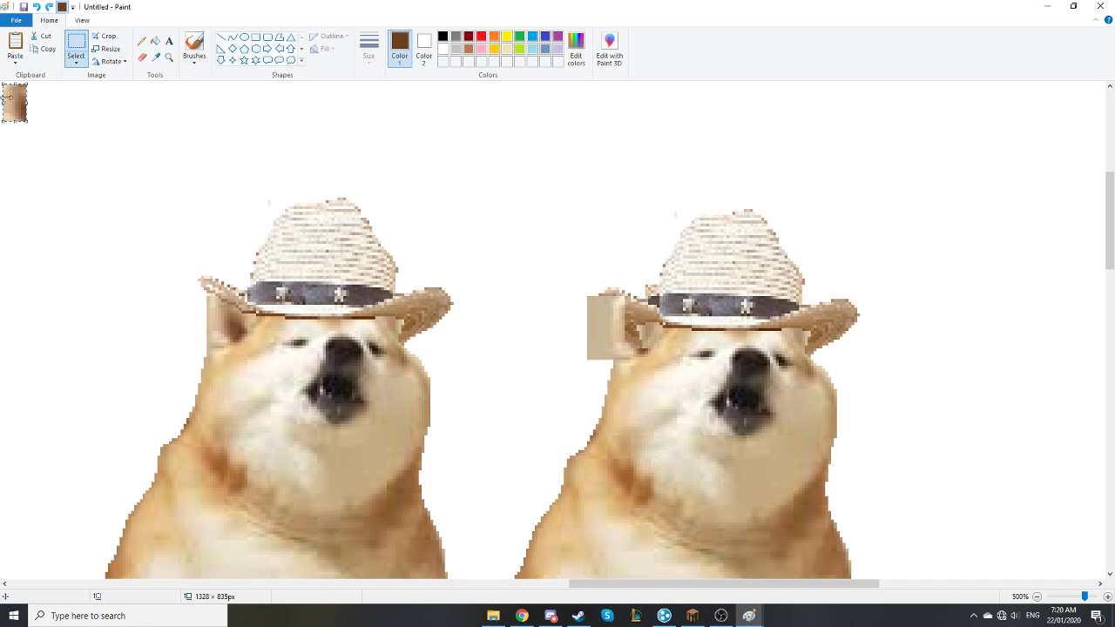
{"action": "left_click_drag", "start_coordinate": [11, 99], "coordinate": [624, 331]}
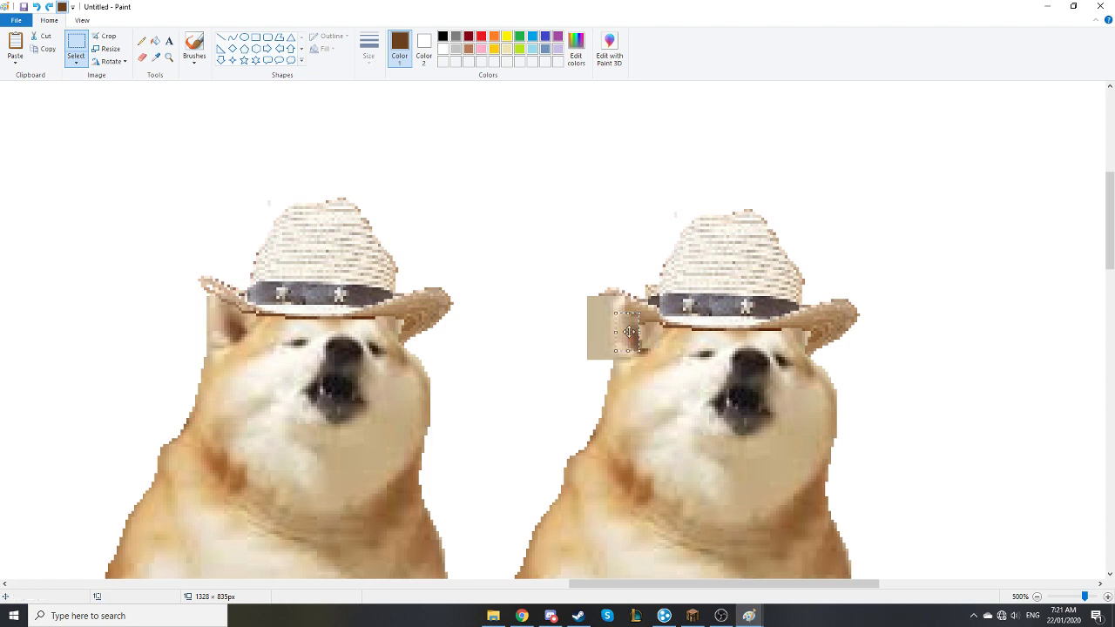
Copy a small square of the neighbouring shiba's inner ear and place it over the gap in the rightmost shiba's ear.
{"action": "left_click_drag", "start_coordinate": [218, 310], "coordinate": [248, 342]}
{"action": "key", "text": "ctrl+c"}
{"action": "key", "text": "ctrl+v"}
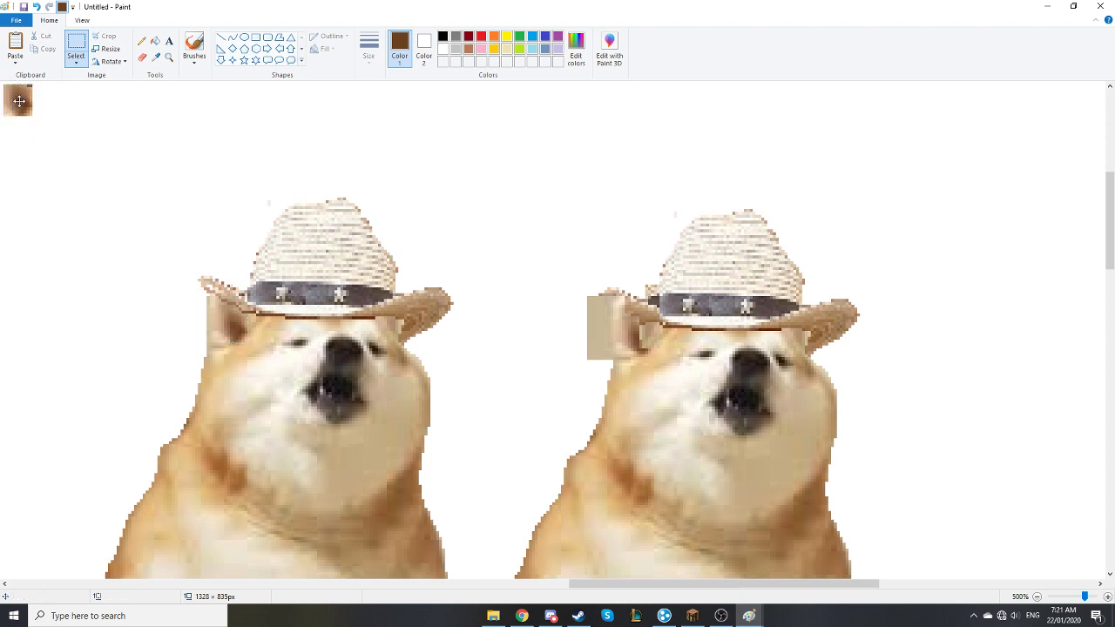
{"action": "left_click_drag", "start_coordinate": [21, 103], "coordinate": [639, 339]}
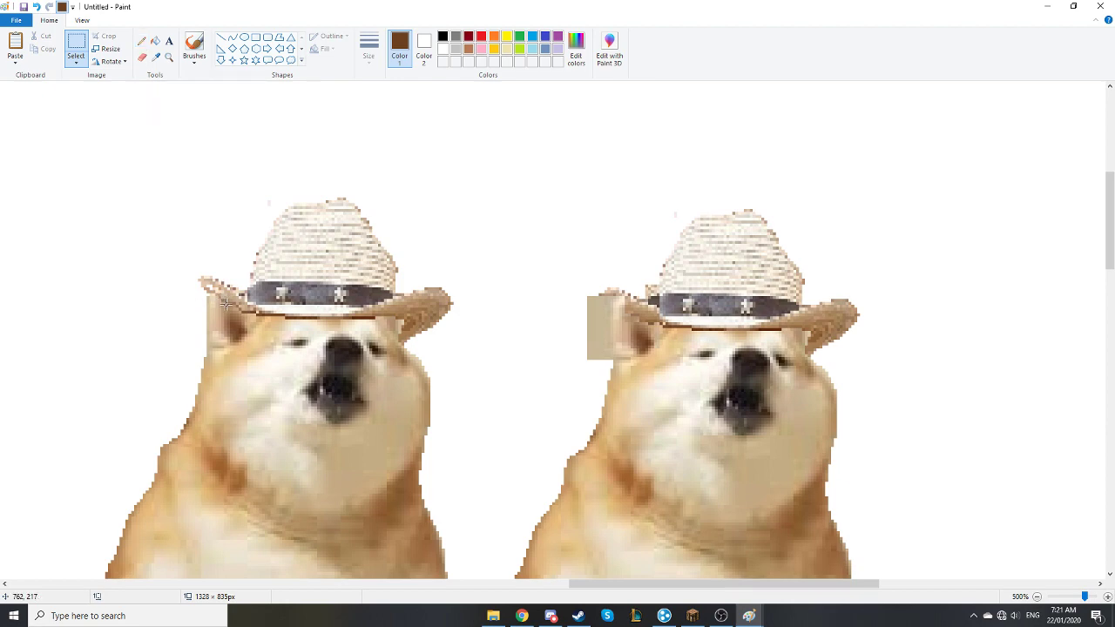
Copy the left ear area from the original shiba photo.
{"action": "scroll", "coordinate": [528, 526], "scroll_direction": "down", "scroll_amount": 4, "text": "ctrl"}
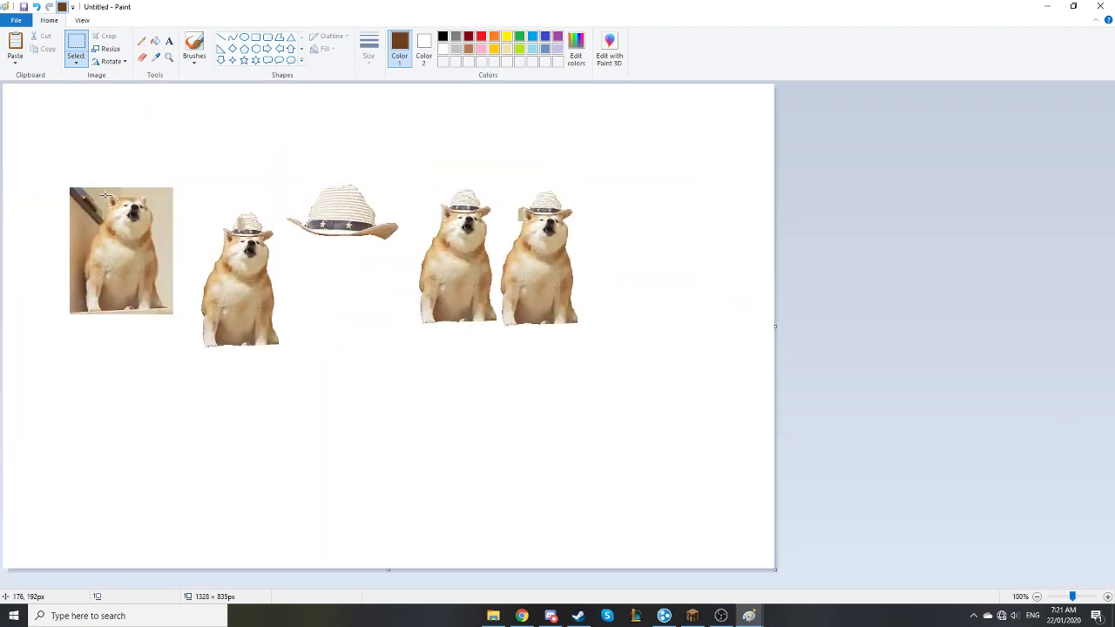
{"action": "left_click_drag", "start_coordinate": [102, 192], "coordinate": [127, 214]}
{"action": "key", "text": "ctrl+c"}
{"action": "key", "text": "ctrl+v"}
{"action": "left_click", "coordinate": [467, 369]}
Paste the photo's ear piece, try it over the rightmost shiba's ear, and park it in the blank space between the two hats.
{"action": "scroll", "coordinate": [553, 400], "scroll_direction": "up", "scroll_amount": 4, "text": "ctrl"}
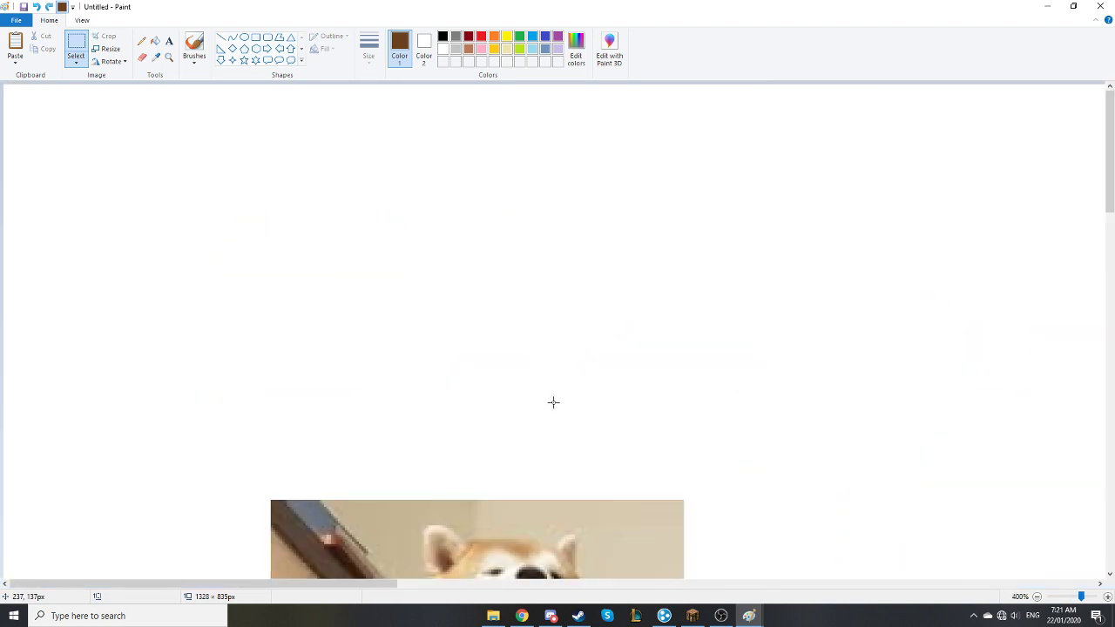
{"action": "scroll", "coordinate": [366, 574], "scroll_direction": "up", "scroll_amount": 1, "text": "ctrl"}
{"action": "left_click_drag", "start_coordinate": [251, 579], "coordinate": [644, 595]}
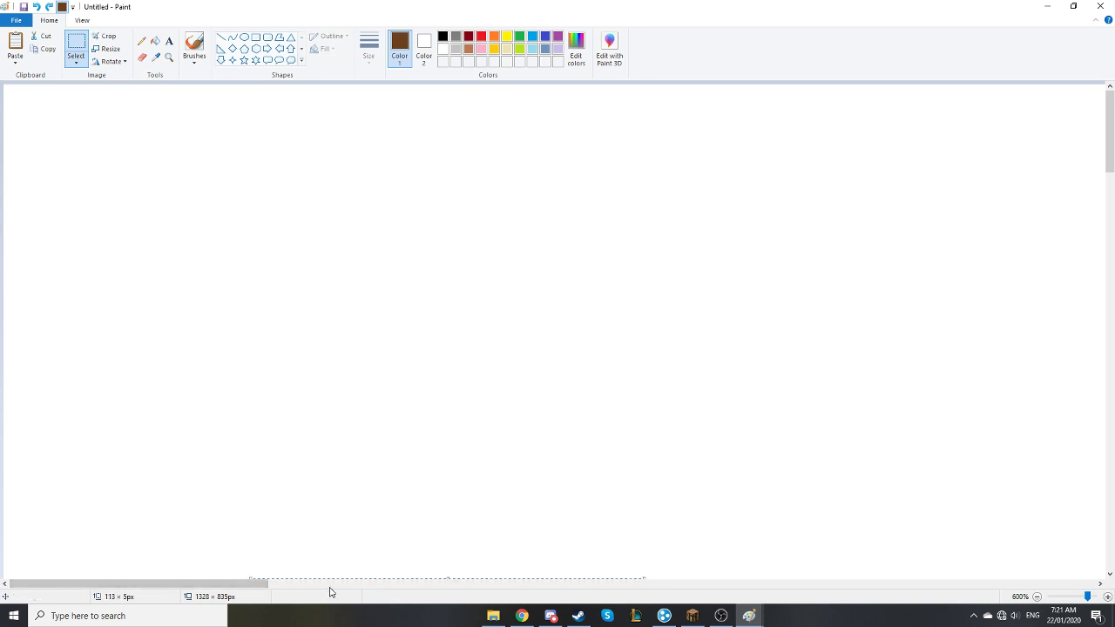
{"action": "left_click_drag", "start_coordinate": [248, 585], "coordinate": [951, 585]}
{"action": "scroll", "coordinate": [722, 465], "scroll_direction": "down", "scroll_amount": 5}
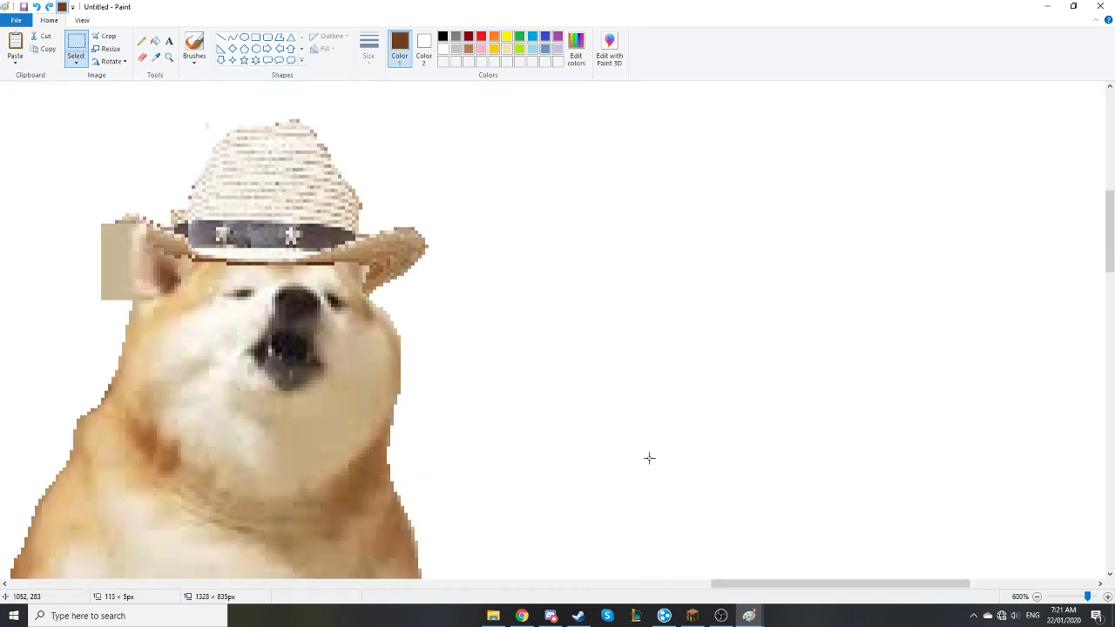
{"action": "left_click_drag", "start_coordinate": [763, 577], "coordinate": [620, 578]}
{"action": "key", "text": "ctrl+v"}
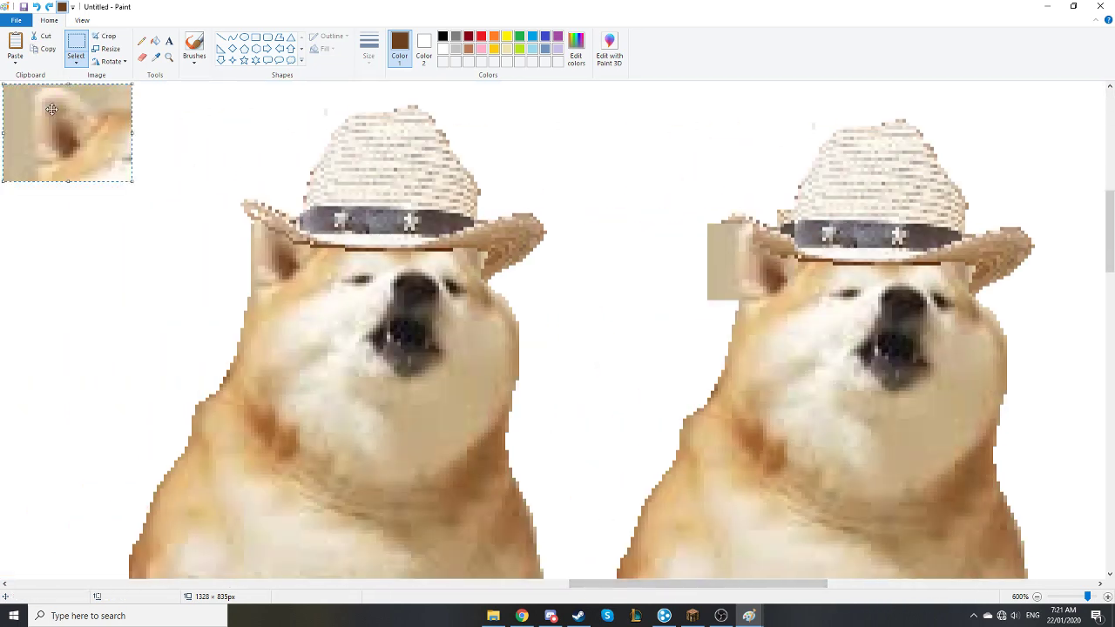
{"action": "left_click_drag", "start_coordinate": [66, 140], "coordinate": [770, 276]}
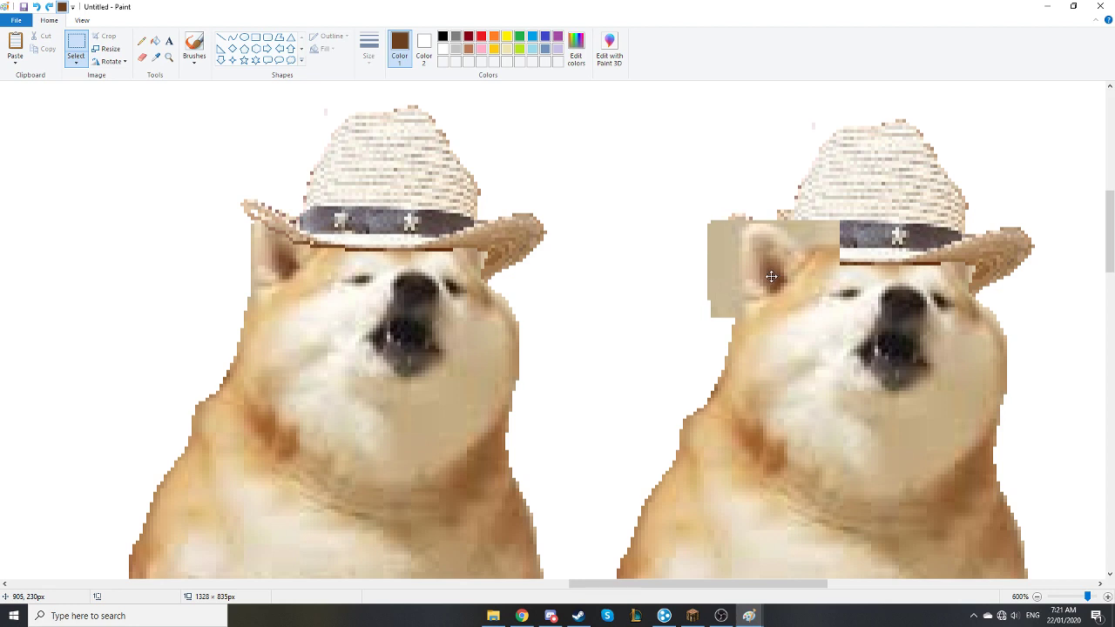
{"action": "left_click_drag", "start_coordinate": [771, 276], "coordinate": [624, 151]}
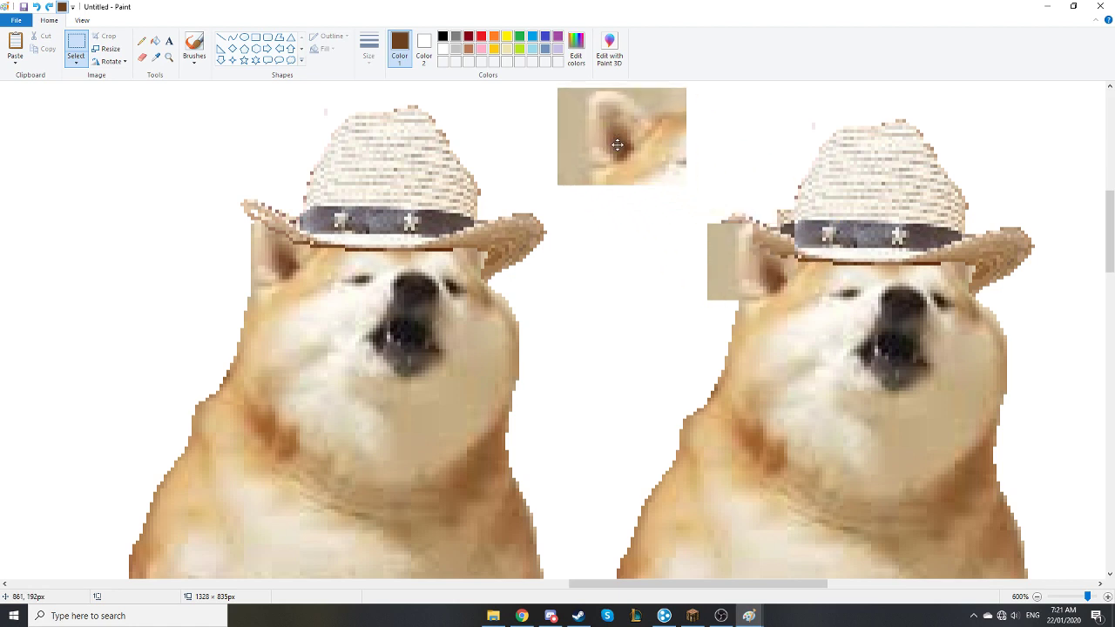
{"action": "left_click", "coordinate": [628, 258]}
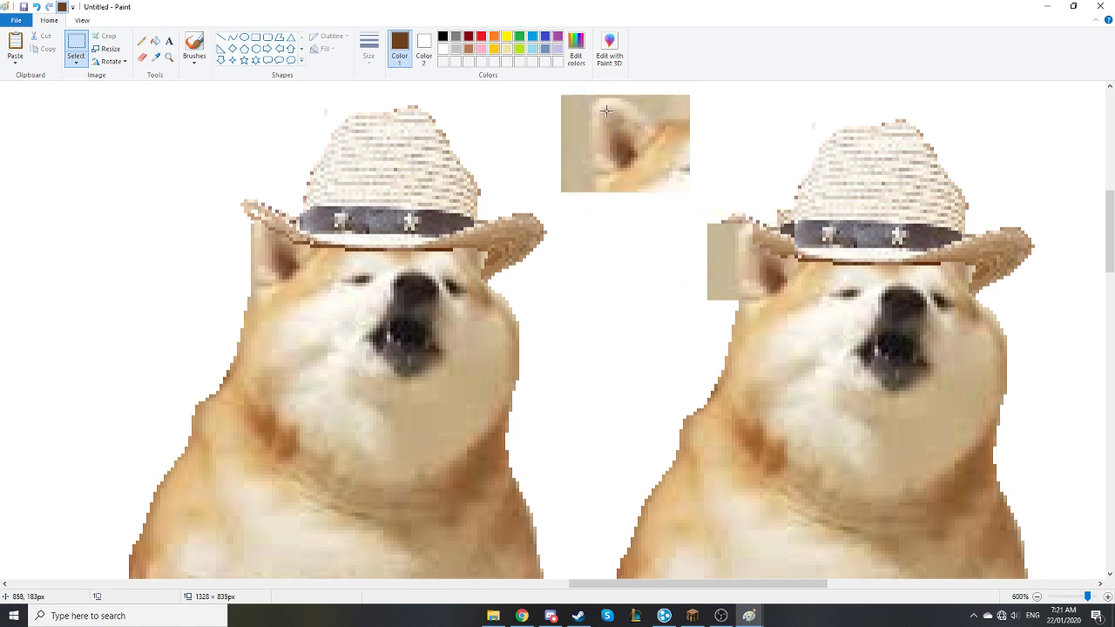
Try the inner-ear section copied from the spare ear piece on the rightmost shiba's left ear, nudging it into line.
{"action": "left_click_drag", "start_coordinate": [606, 111], "coordinate": [646, 174]}
{"action": "key", "text": "ctrl+c"}
{"action": "key", "text": "ctrl+v"}
{"action": "left_click_drag", "start_coordinate": [21, 105], "coordinate": [772, 263]}
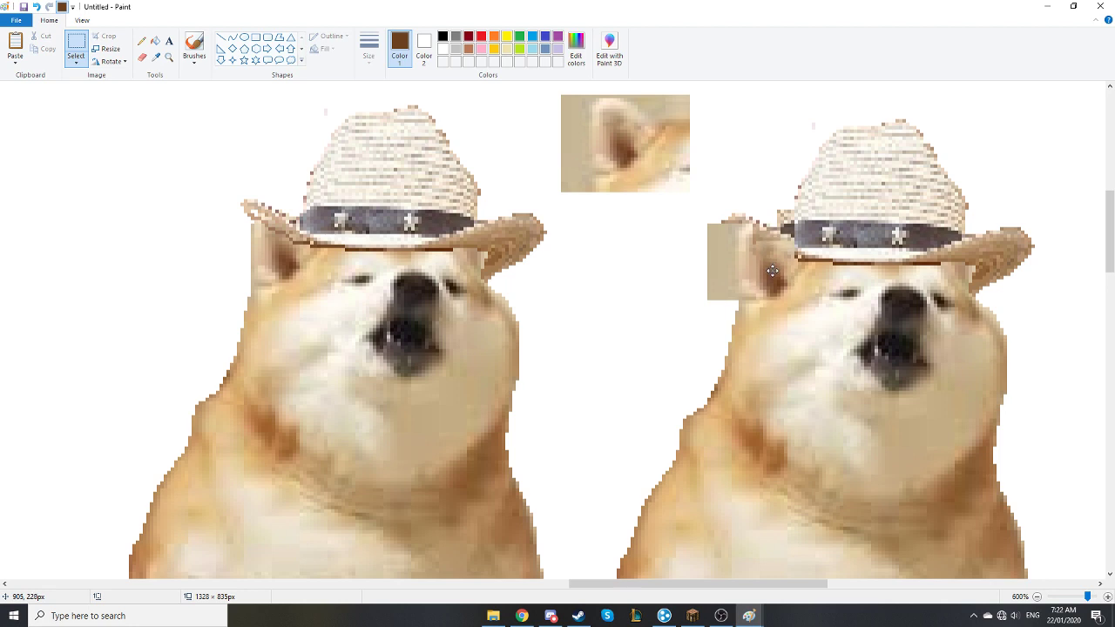
{"action": "left_click_drag", "start_coordinate": [771, 268], "coordinate": [773, 265]}
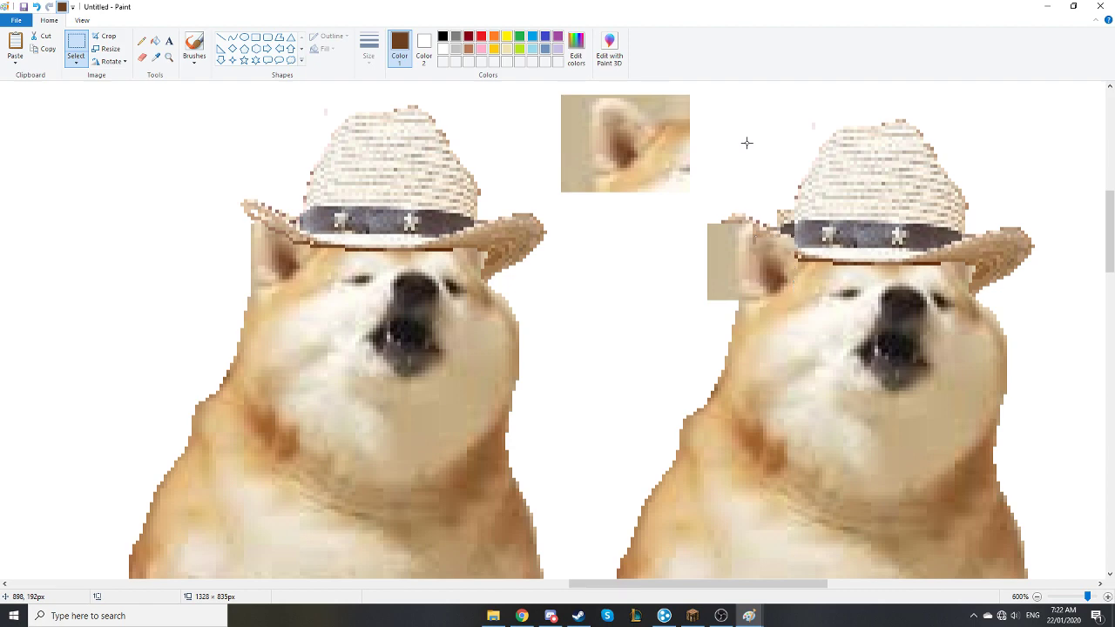
Try a narrower section from the outer side of the spare ear piece on the rightmost shiba's left ear.
{"action": "left_click", "coordinate": [746, 142]}
{"action": "left_click_drag", "start_coordinate": [593, 117], "coordinate": [627, 169]}
{"action": "key", "text": "ctrl+c"}
{"action": "key", "text": "ctrl+v"}
{"action": "left_click_drag", "start_coordinate": [34, 118], "coordinate": [751, 265]}
{"action": "left_click", "coordinate": [609, 121]}
Try a section including the ear tip on the rightmost shiba's ear, and delete the spare ear piece between the hats.
{"action": "left_click_drag", "start_coordinate": [596, 108], "coordinate": [627, 160]}
{"action": "key", "text": "ctrl+c"}
{"action": "key", "text": "ctrl+v"}
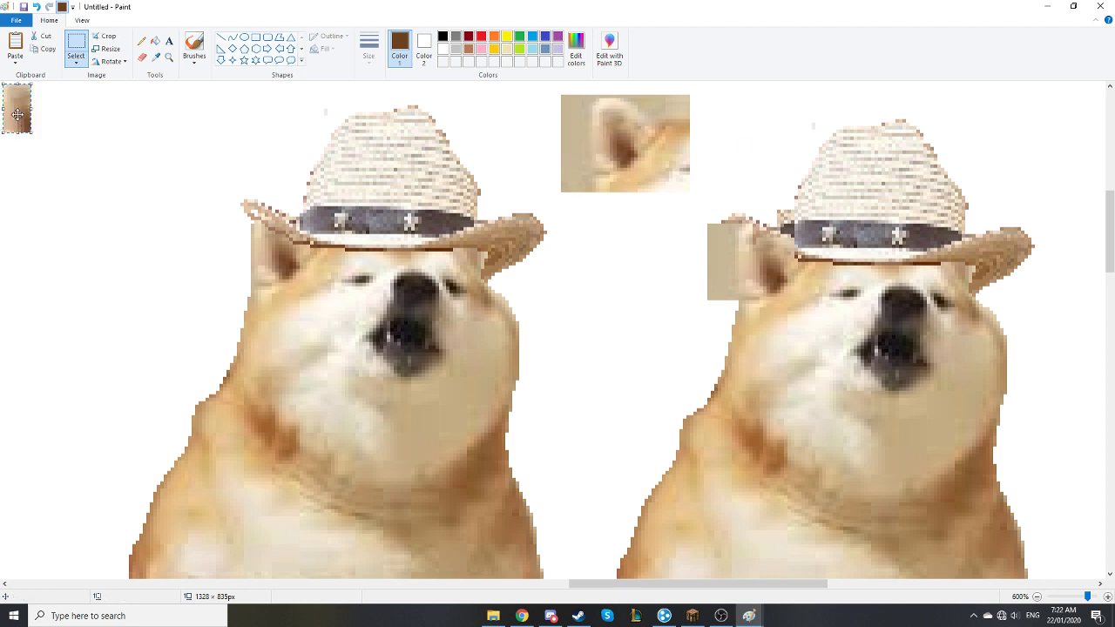
{"action": "left_click_drag", "start_coordinate": [17, 114], "coordinate": [759, 261]}
{"action": "left_click", "coordinate": [776, 152]}
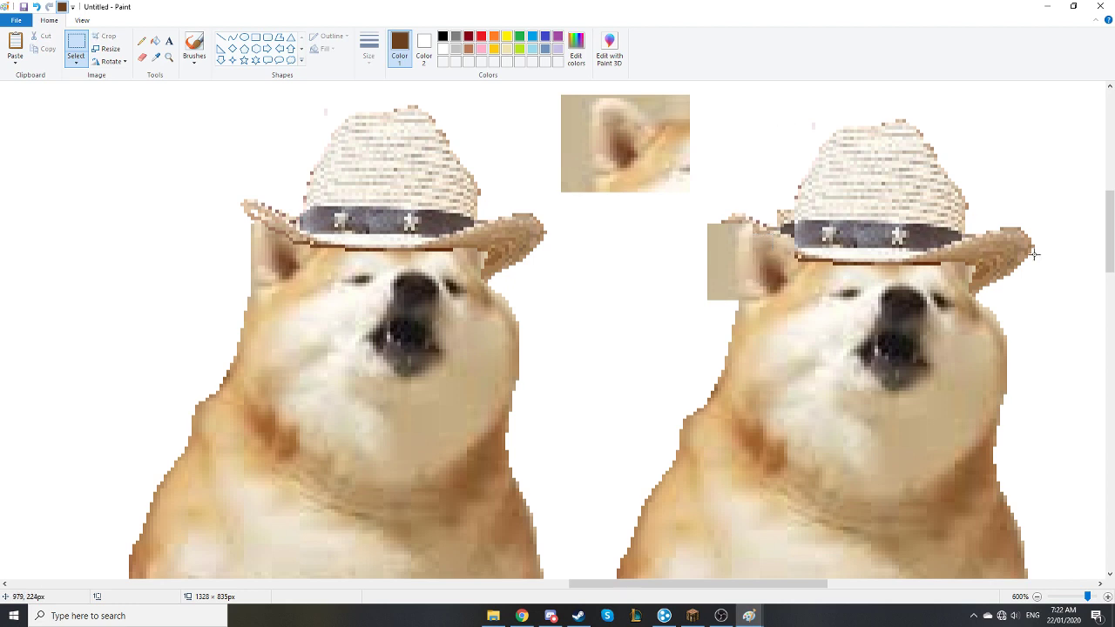
{"action": "mouse_move", "coordinate": [541, 89]}
{"action": "left_mouse_down"}
{"action": "mouse_move", "coordinate": [717, 210]}
{"action": "mouse_move", "coordinate": [704, 197]}
{"action": "left_mouse_up"}
{"action": "key", "text": "Delete"}
Erase the tan background block beside the rightmost shiba's left ear with the Pencil in white at the thickest size.
{"action": "left_click", "coordinate": [141, 41]}
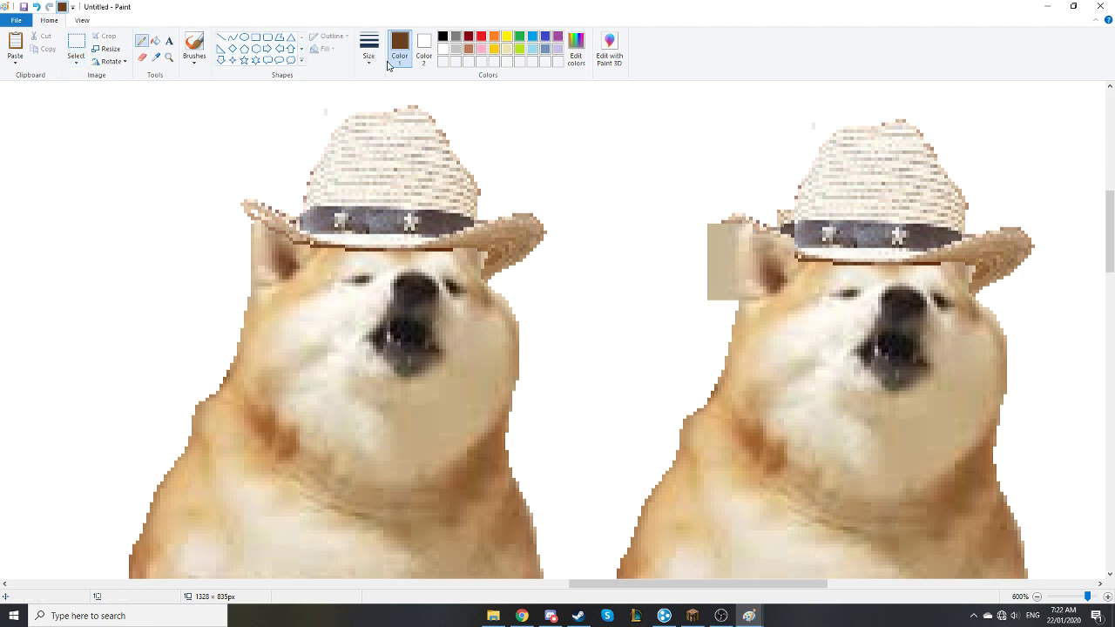
{"action": "left_click", "coordinate": [442, 49]}
{"action": "left_click", "coordinate": [369, 48]}
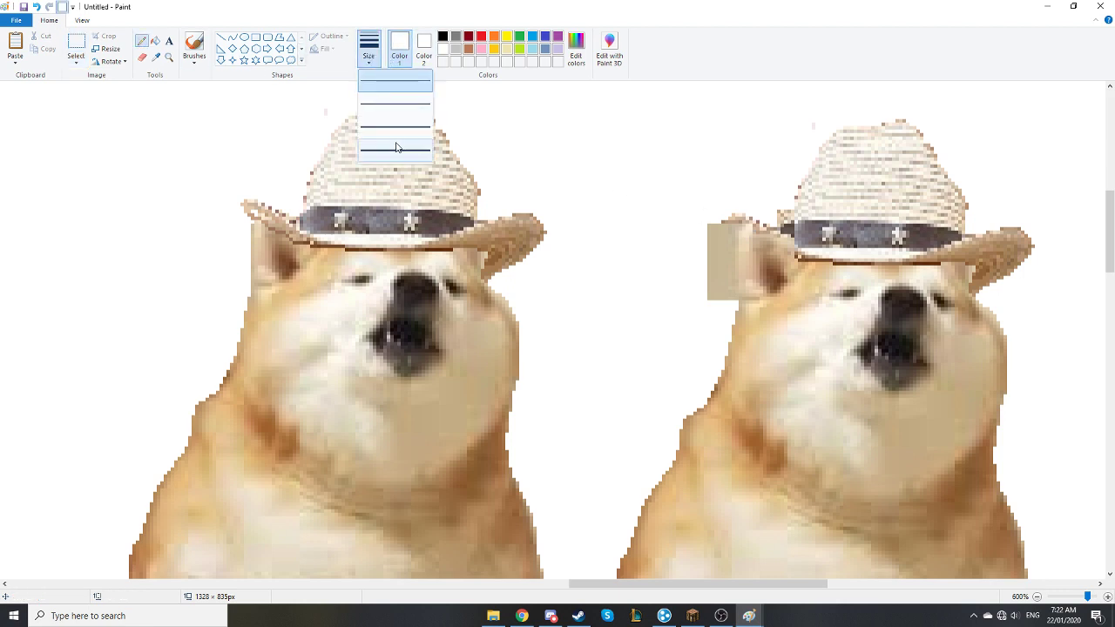
{"action": "left_click", "coordinate": [690, 275]}
{"action": "mouse_move", "coordinate": [726, 300]}
{"action": "left_mouse_down"}
{"action": "mouse_move", "coordinate": [731, 233]}
{"action": "mouse_move", "coordinate": [729, 255]}
{"action": "mouse_move", "coordinate": [713, 224]}
{"action": "mouse_move", "coordinate": [725, 227]}
{"action": "mouse_move", "coordinate": [715, 278]}
{"action": "mouse_move", "coordinate": [707, 233]}
{"action": "mouse_move", "coordinate": [717, 293]}
{"action": "left_mouse_up"}
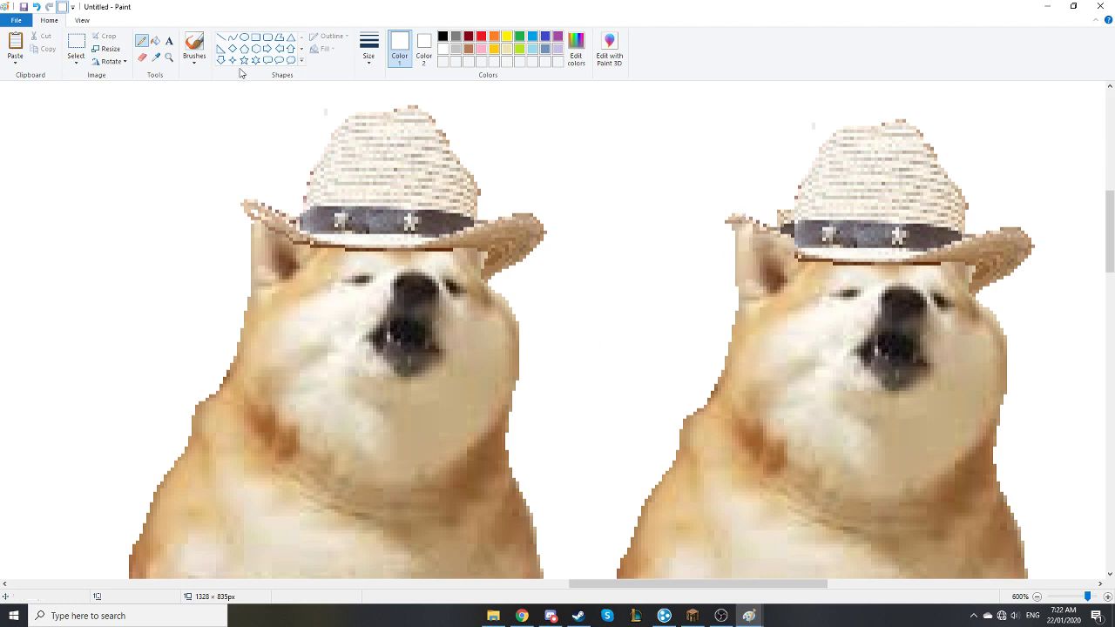
Sample the light tan forehead fur and paint the outer edge of the rightmost shiba's left ear with the thinnest Pencil.
{"action": "left_click", "coordinate": [156, 56]}
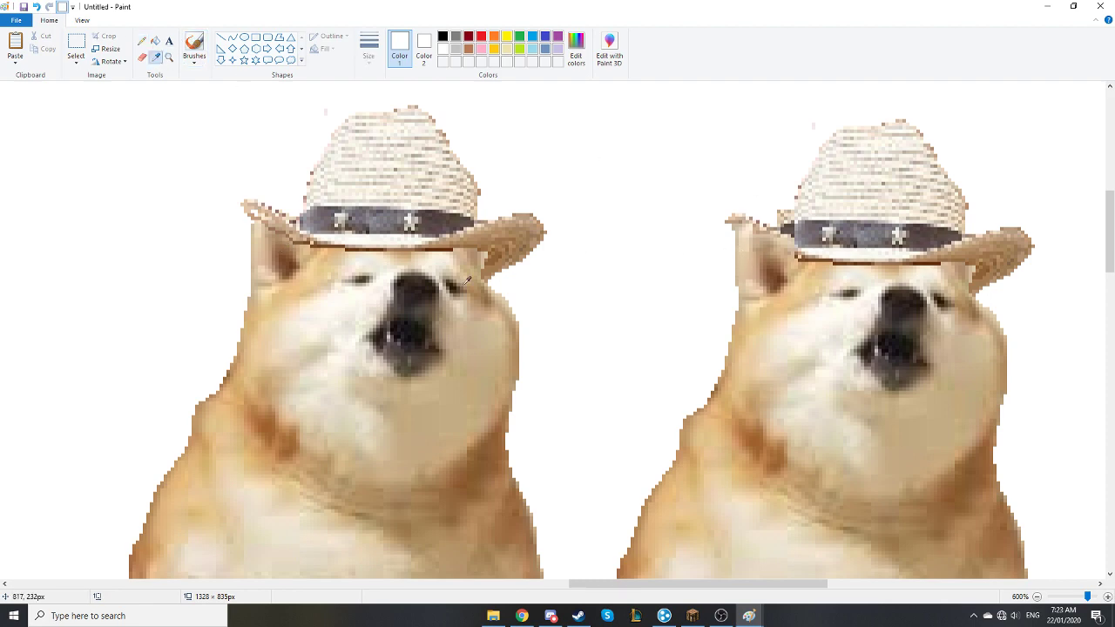
{"action": "scroll", "coordinate": [467, 281], "scroll_direction": "down", "scroll_amount": 2, "text": "ctrl"}
{"action": "scroll", "coordinate": [467, 280], "scroll_direction": "up", "scroll_amount": 2, "text": "ctrl"}
{"action": "left_click", "coordinate": [821, 283]}
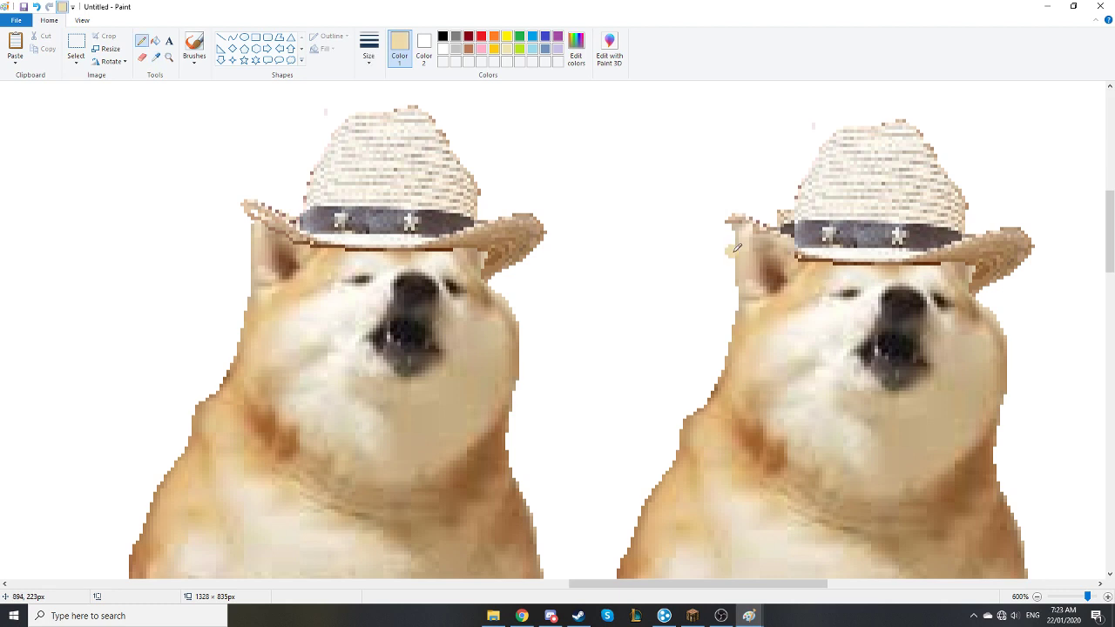
{"action": "left_click", "coordinate": [369, 50]}
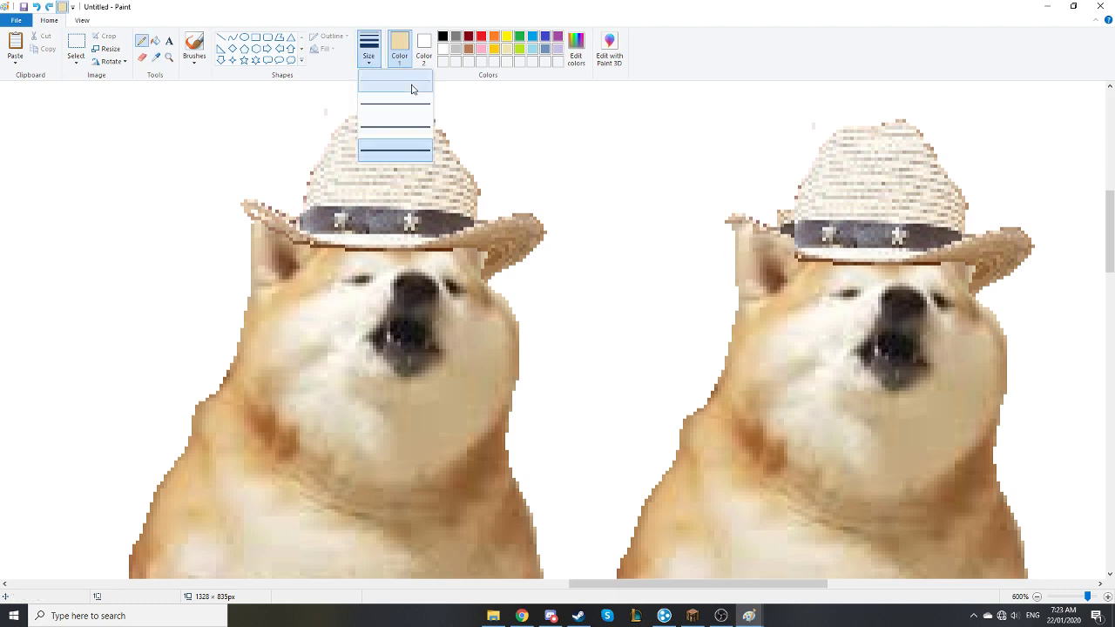
{"action": "left_click", "coordinate": [400, 87]}
{"action": "left_click", "coordinate": [734, 250]}
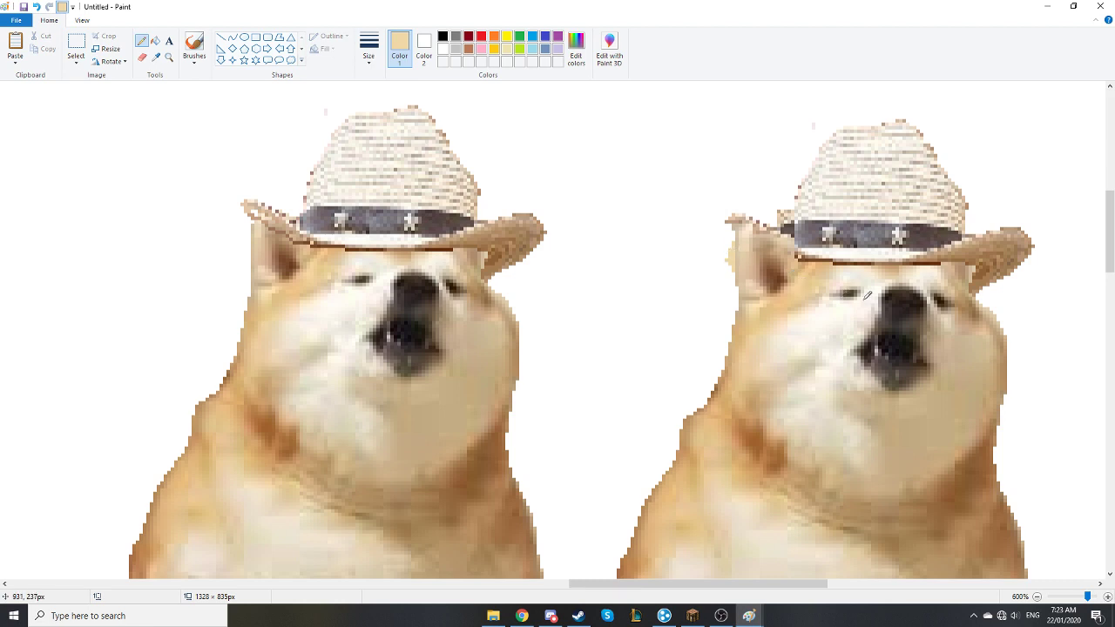
Sample light tan and cream from the rightmost shiba's forehead and touch up the outer edge of its left ear with the Pencil.
{"action": "left_click", "coordinate": [156, 56]}
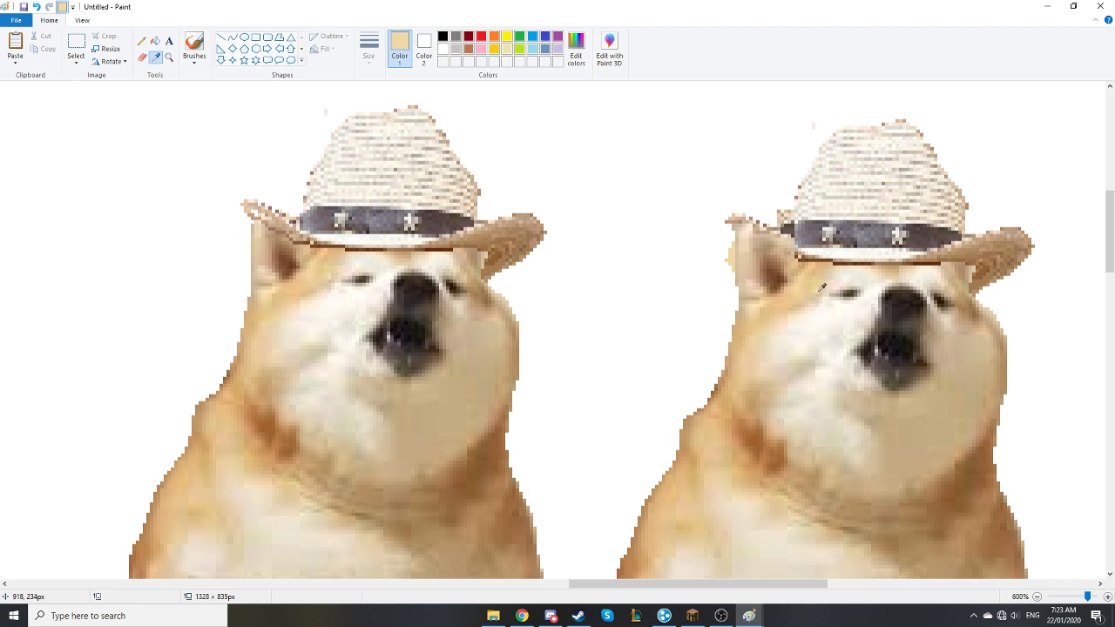
{"action": "left_click", "coordinate": [821, 287]}
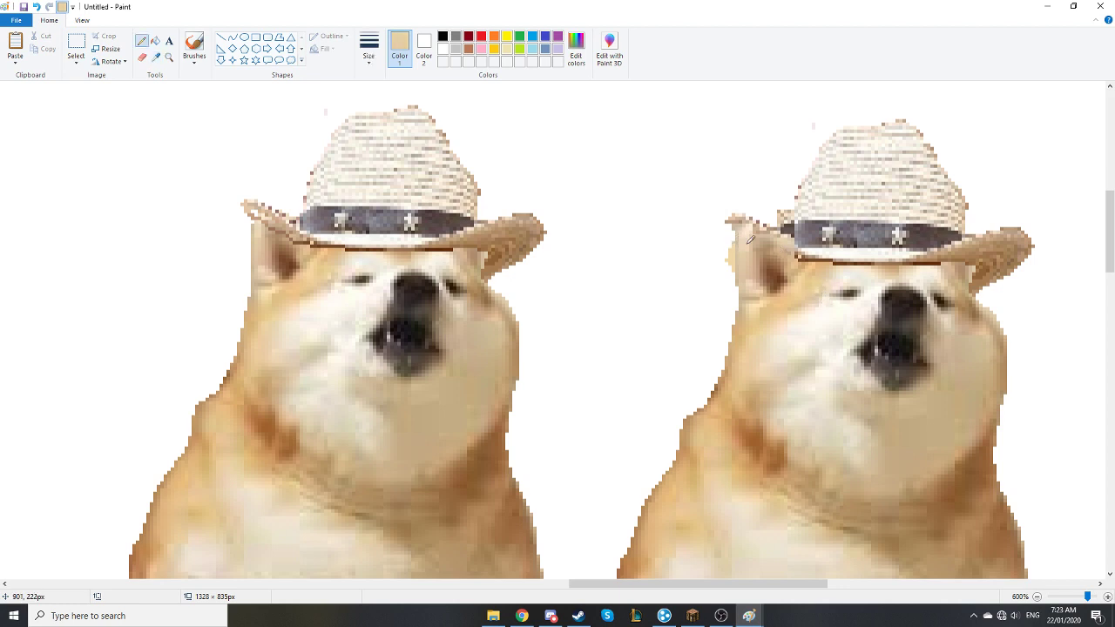
{"action": "left_click", "coordinate": [156, 57]}
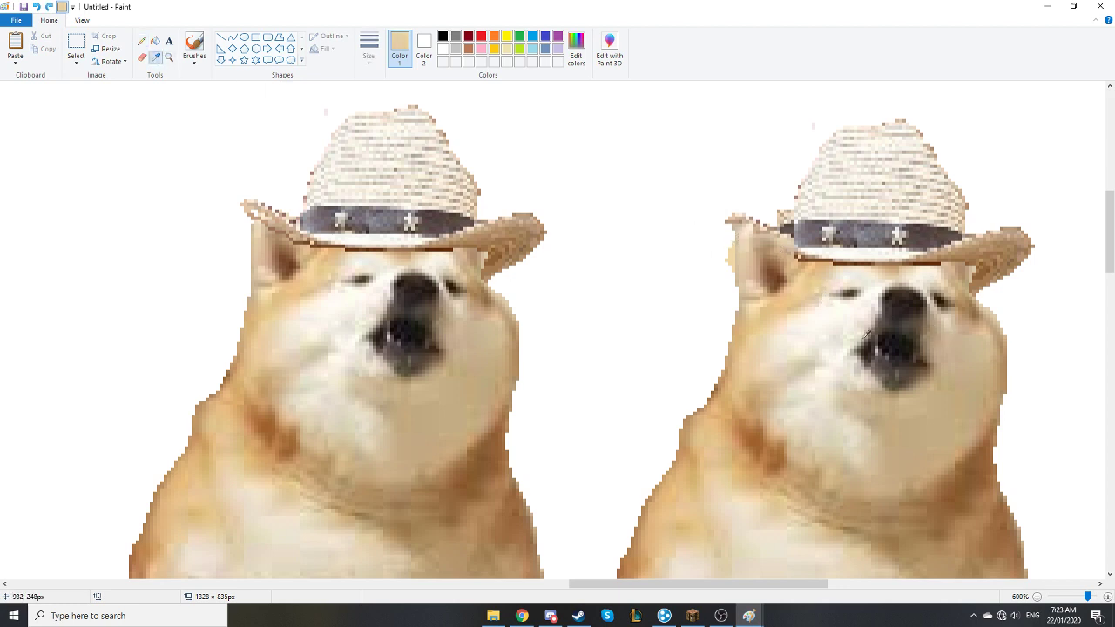
{"action": "left_click", "coordinate": [821, 288]}
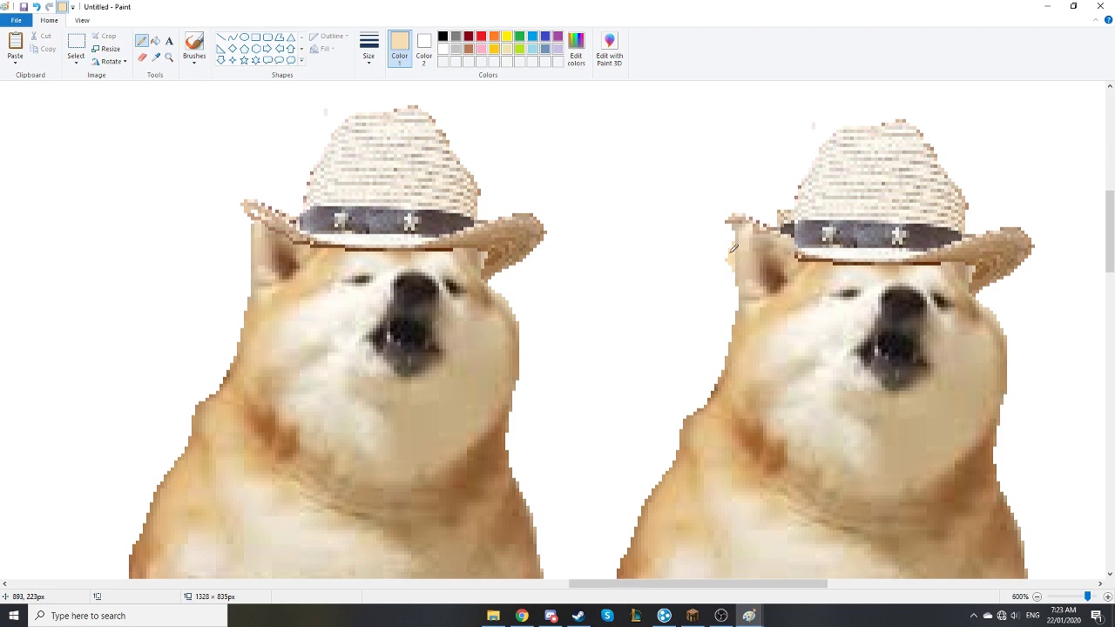
{"action": "left_click_drag", "start_coordinate": [727, 261], "coordinate": [728, 260]}
{"action": "left_click", "coordinate": [155, 57]}
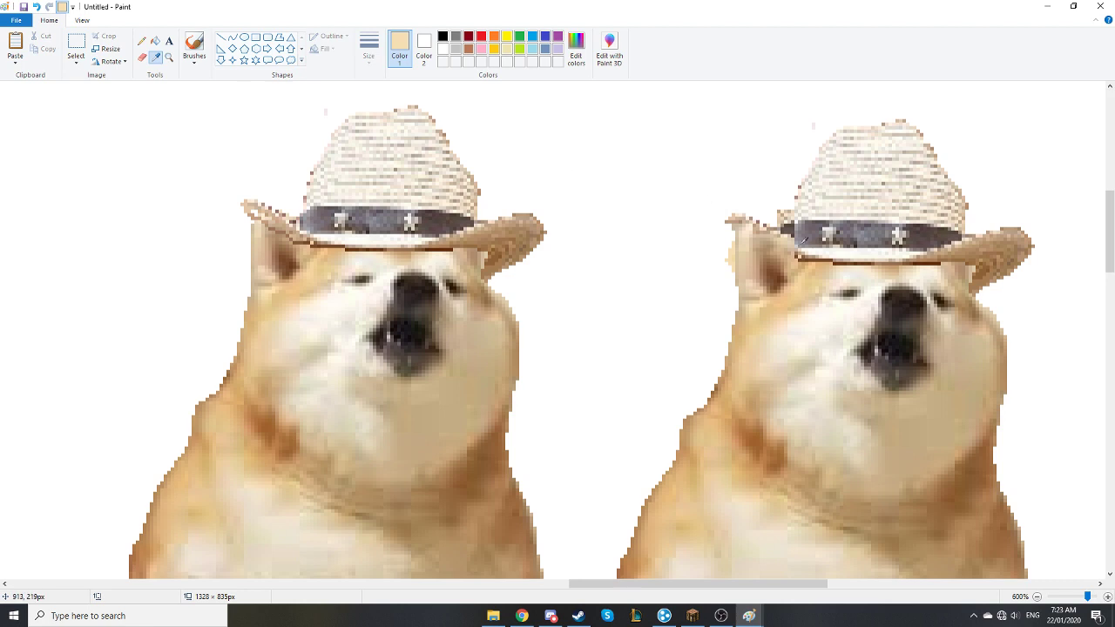
{"action": "left_click", "coordinate": [841, 274]}
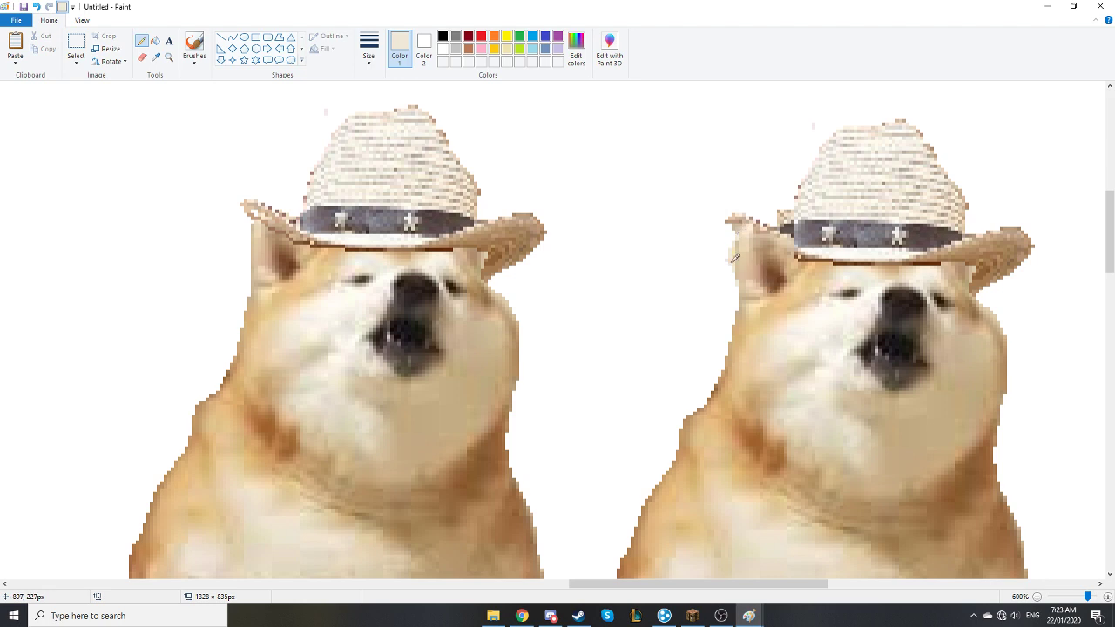
Sample tan shades from the rightmost shiba's left ear and blend its outer edge with the Pencil.
{"action": "left_click", "coordinate": [156, 56]}
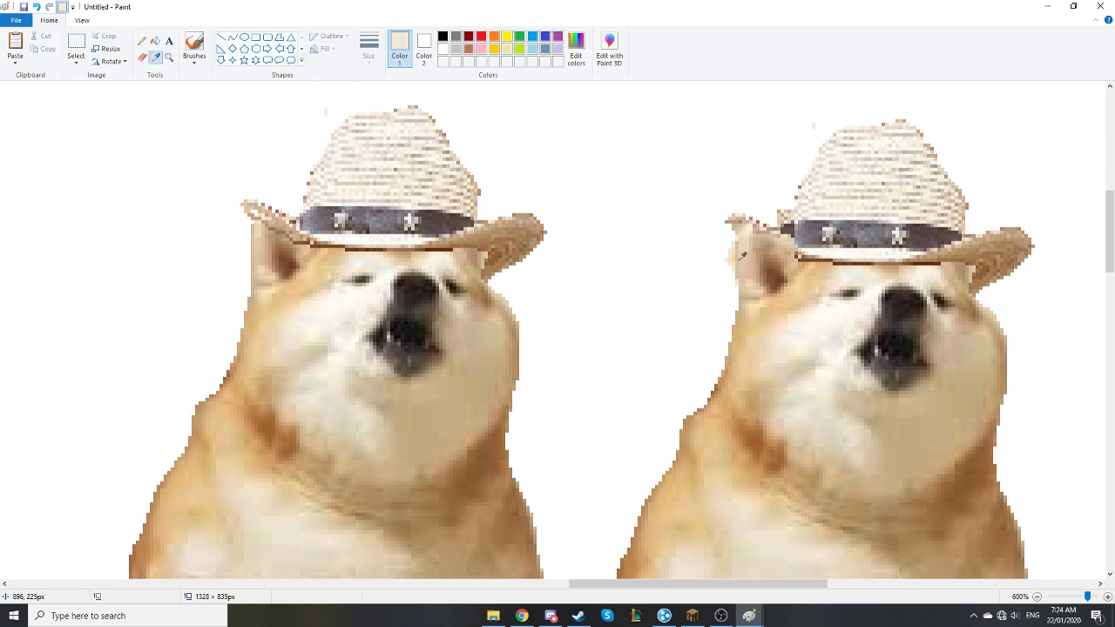
{"action": "left_click", "coordinate": [737, 254]}
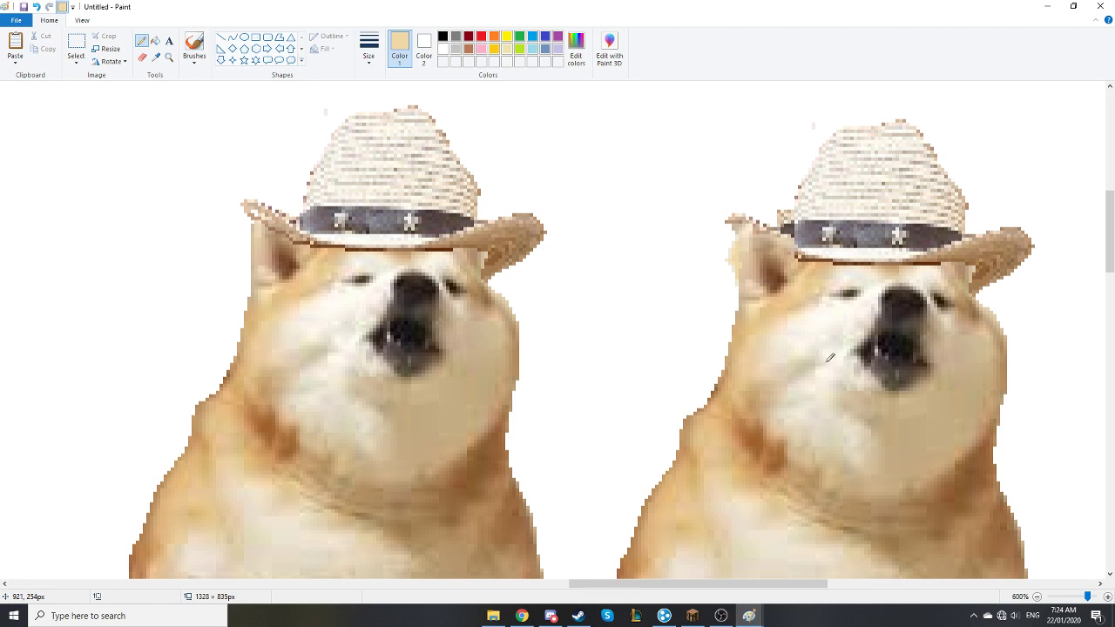
{"action": "left_click", "coordinate": [156, 56]}
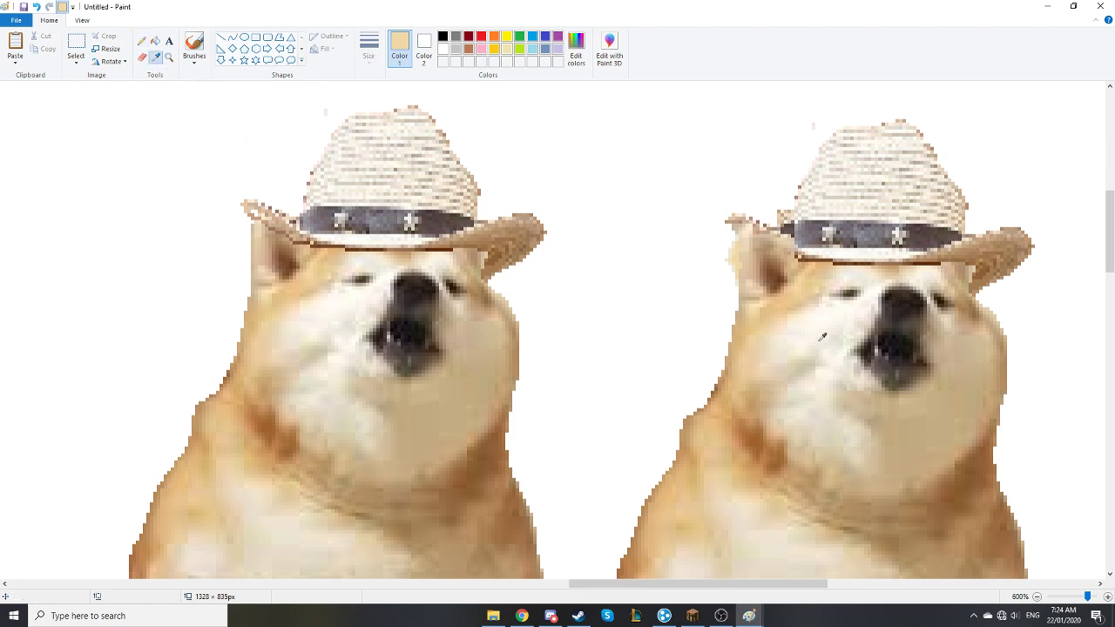
{"action": "left_click", "coordinate": [746, 253]}
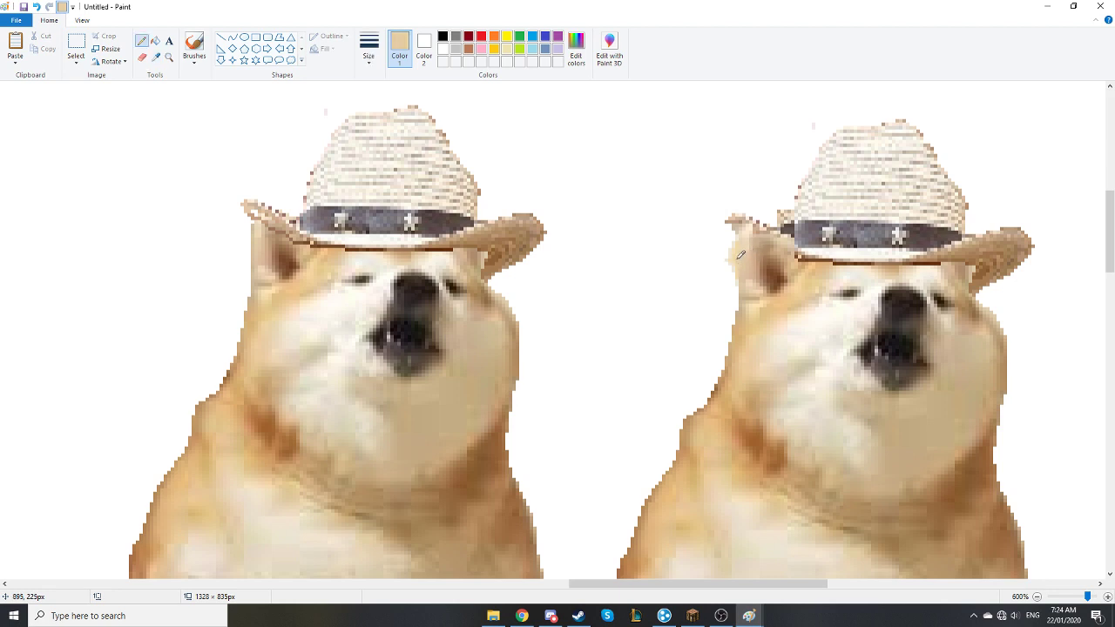
{"action": "left_click_drag", "start_coordinate": [740, 250], "coordinate": [752, 246]}
{"action": "scroll", "coordinate": [748, 351], "scroll_direction": "down", "scroll_amount": 3}
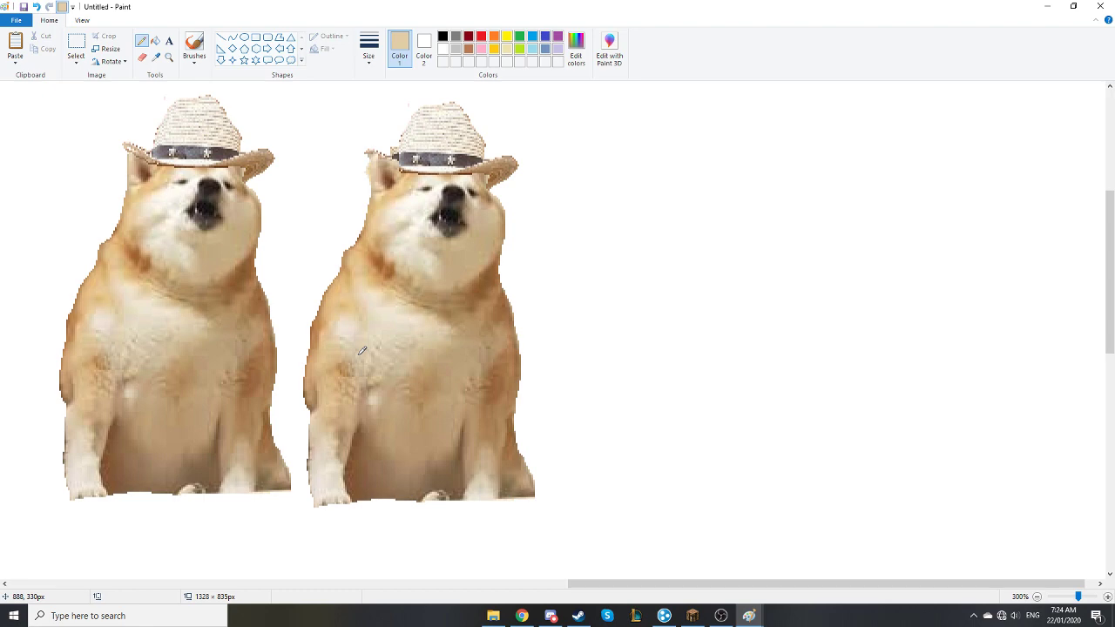
{"action": "scroll", "coordinate": [478, 318], "scroll_direction": "up", "scroll_amount": 2}
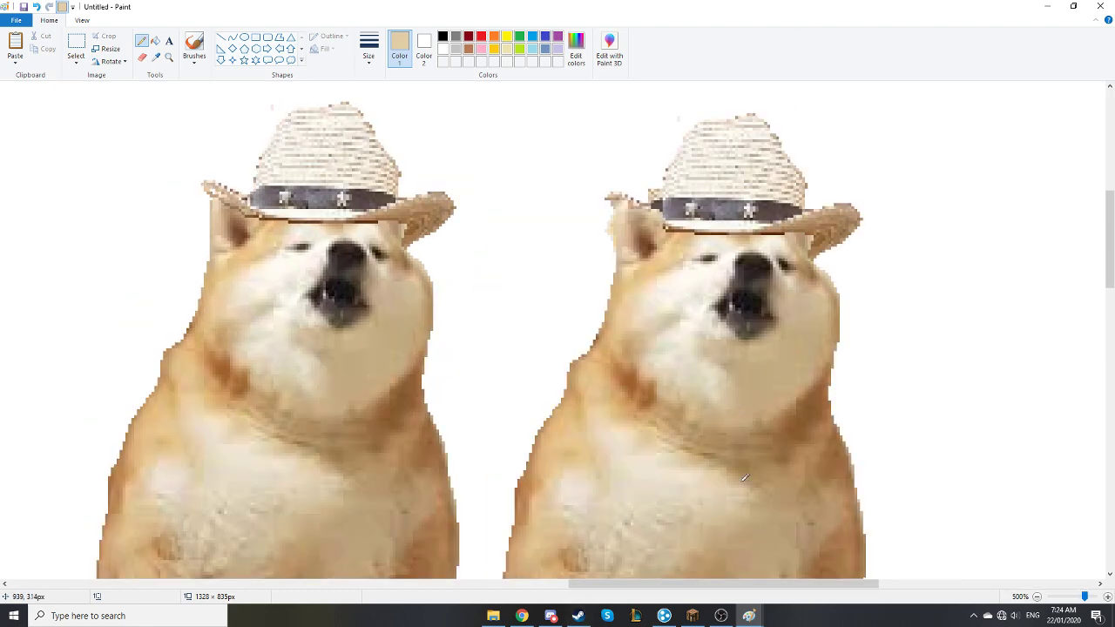
{"action": "left_click", "coordinate": [722, 617]}
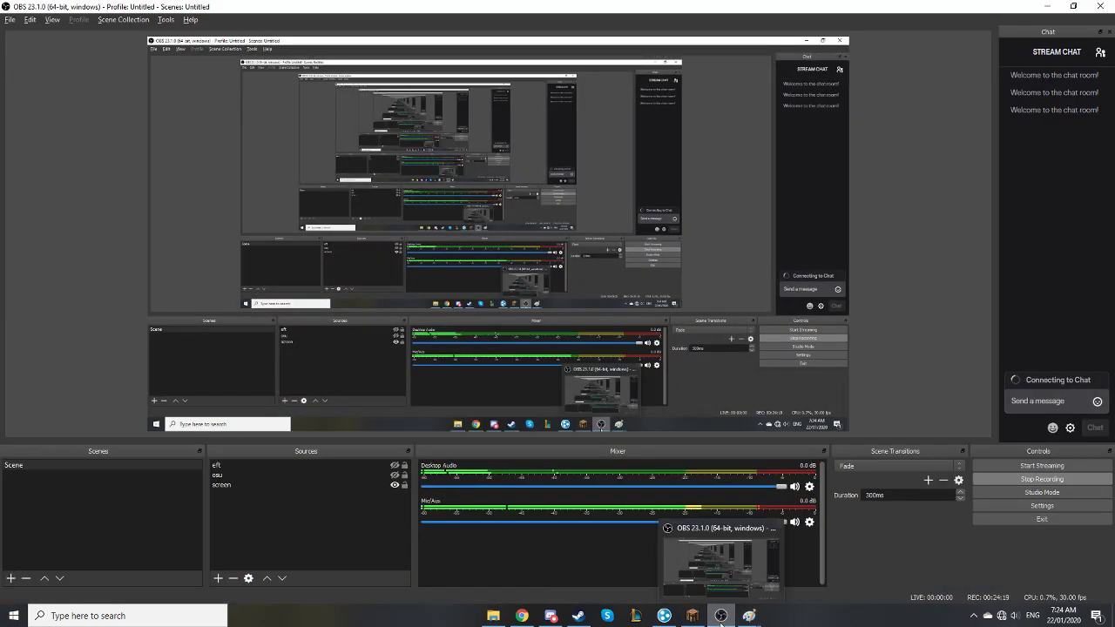
{"action": "left_click", "coordinate": [748, 615]}
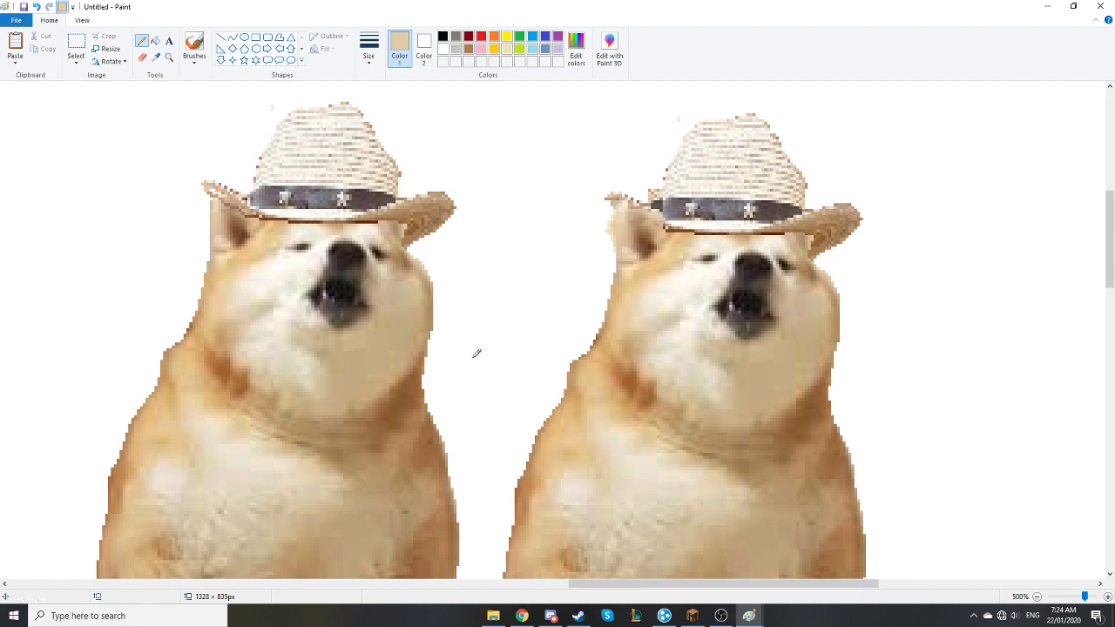
{"action": "left_click", "coordinate": [1002, 615]}
{"action": "left_click", "coordinate": [698, 270]}
Try freehand tan Pencil strokes across and beside the rightmost shiba, and undo them.
{"action": "mouse_move", "coordinate": [521, 240]}
{"action": "left_mouse_down"}
{"action": "mouse_move", "coordinate": [503, 182]}
{"action": "mouse_move", "coordinate": [808, 469]}
{"action": "mouse_move", "coordinate": [1070, 573]}
{"action": "left_mouse_up"}
{"action": "key", "text": "ctrl+z"}
{"action": "mouse_move", "coordinate": [933, 311]}
{"action": "left_mouse_down"}
{"action": "mouse_move", "coordinate": [965, 249]}
{"action": "mouse_move", "coordinate": [1021, 265]}
{"action": "mouse_move", "coordinate": [1005, 328]}
{"action": "mouse_move", "coordinate": [1031, 339]}
{"action": "mouse_move", "coordinate": [1051, 312]}
{"action": "mouse_move", "coordinate": [1041, 382]}
{"action": "mouse_move", "coordinate": [1099, 392]}
{"action": "left_mouse_up"}
{"action": "key", "text": "ctrl+z"}
Handwrite a short word in tan in the blank space beside the rightmost shiba, and undo all its strokes.
{"action": "left_click_drag", "start_coordinate": [897, 246], "coordinate": [864, 351]}
{"action": "left_click_drag", "start_coordinate": [869, 277], "coordinate": [927, 269]}
{"action": "mouse_move", "coordinate": [923, 306]}
{"action": "left_mouse_down"}
{"action": "mouse_move", "coordinate": [958, 287]}
{"action": "mouse_move", "coordinate": [925, 327]}
{"action": "left_mouse_up"}
{"action": "left_click_drag", "start_coordinate": [1000, 266], "coordinate": [969, 357]}
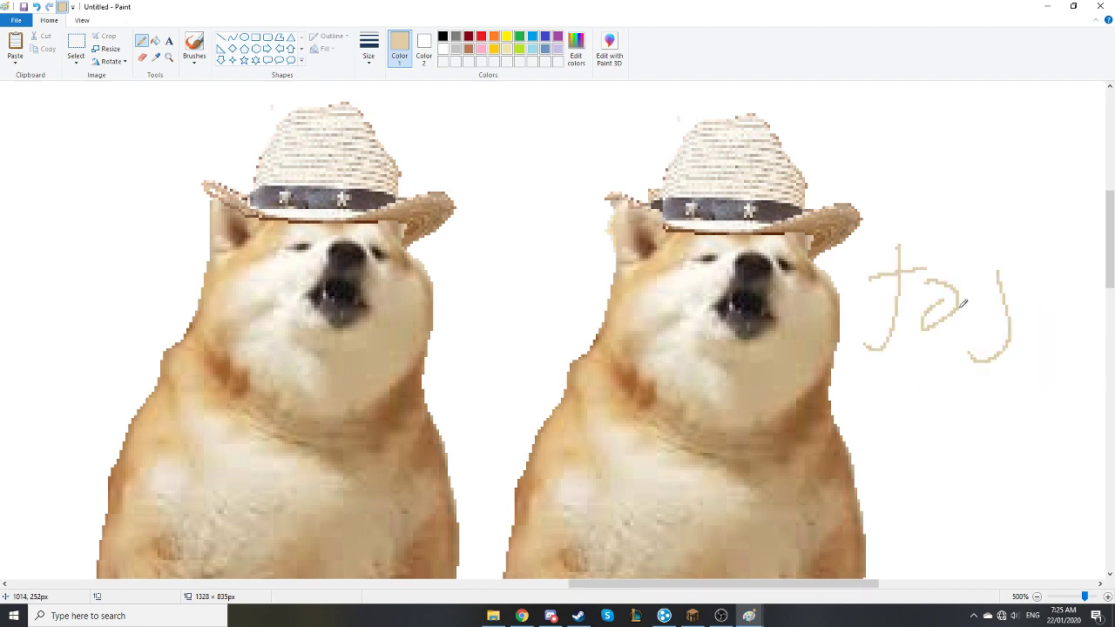
{"action": "left_click_drag", "start_coordinate": [958, 303], "coordinate": [1003, 296]}
{"action": "left_click_drag", "start_coordinate": [1040, 277], "coordinate": [1037, 279]}
{"action": "key", "text": "ctrl+z"}
{"action": "key", "text": "ctrl+z"}
{"action": "key", "text": "ctrl+z"}
{"action": "key", "text": "ctrl+z"}
{"action": "key", "text": "ctrl+z"}
{"action": "key", "text": "ctrl+z"}
{"action": "key", "text": "ctrl+z"}
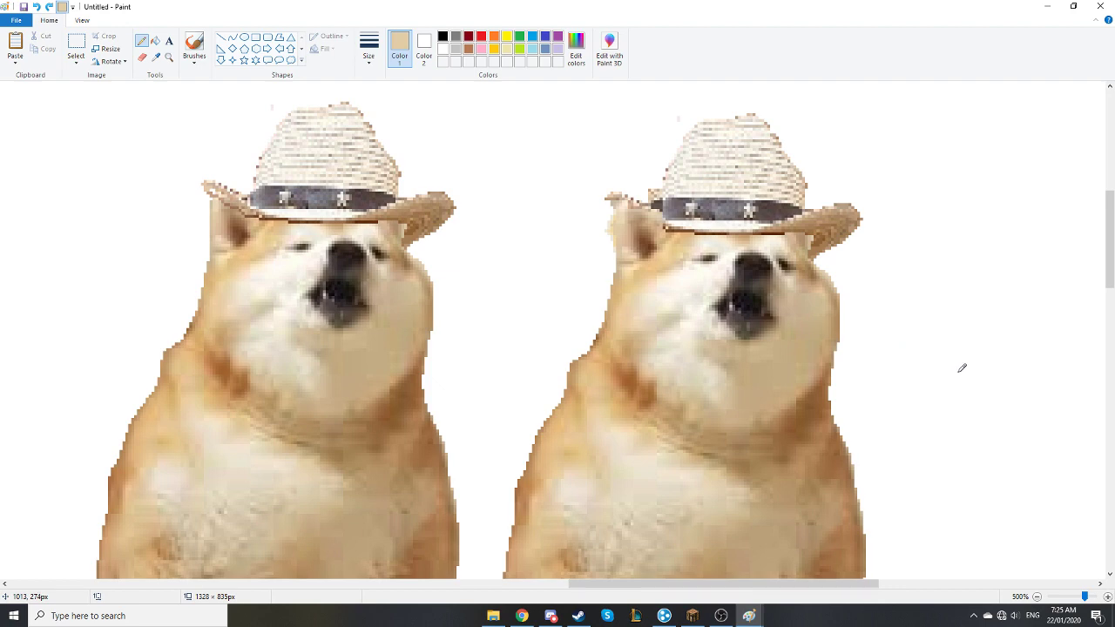
Handwrite "YEE" in tan Pencil beside the rightmost shiba, and undo all its strokes.
{"action": "left_click_drag", "start_coordinate": [871, 260], "coordinate": [921, 318]}
{"action": "mouse_move", "coordinate": [932, 257]}
{"action": "left_mouse_down"}
{"action": "mouse_move", "coordinate": [903, 379]}
{"action": "mouse_move", "coordinate": [997, 345]}
{"action": "left_mouse_up"}
{"action": "mouse_move", "coordinate": [938, 320]}
{"action": "left_mouse_down"}
{"action": "mouse_move", "coordinate": [962, 265]}
{"action": "mouse_move", "coordinate": [981, 289]}
{"action": "left_mouse_up"}
{"action": "left_click_drag", "start_coordinate": [958, 264], "coordinate": [982, 260]}
{"action": "mouse_move", "coordinate": [1010, 275]}
{"action": "left_mouse_down"}
{"action": "mouse_move", "coordinate": [1055, 310]}
{"action": "mouse_move", "coordinate": [1016, 288]}
{"action": "mouse_move", "coordinate": [1037, 259]}
{"action": "left_mouse_up"}
{"action": "mouse_move", "coordinate": [1065, 265]}
{"action": "left_mouse_down"}
{"action": "mouse_move", "coordinate": [1080, 321]}
{"action": "mouse_move", "coordinate": [1099, 259]}
{"action": "left_mouse_up"}
{"action": "key", "text": "ctrl+z"}
{"action": "key", "text": "ctrl+z"}
{"action": "key", "text": "ctrl+z"}
{"action": "key", "text": "ctrl+z"}
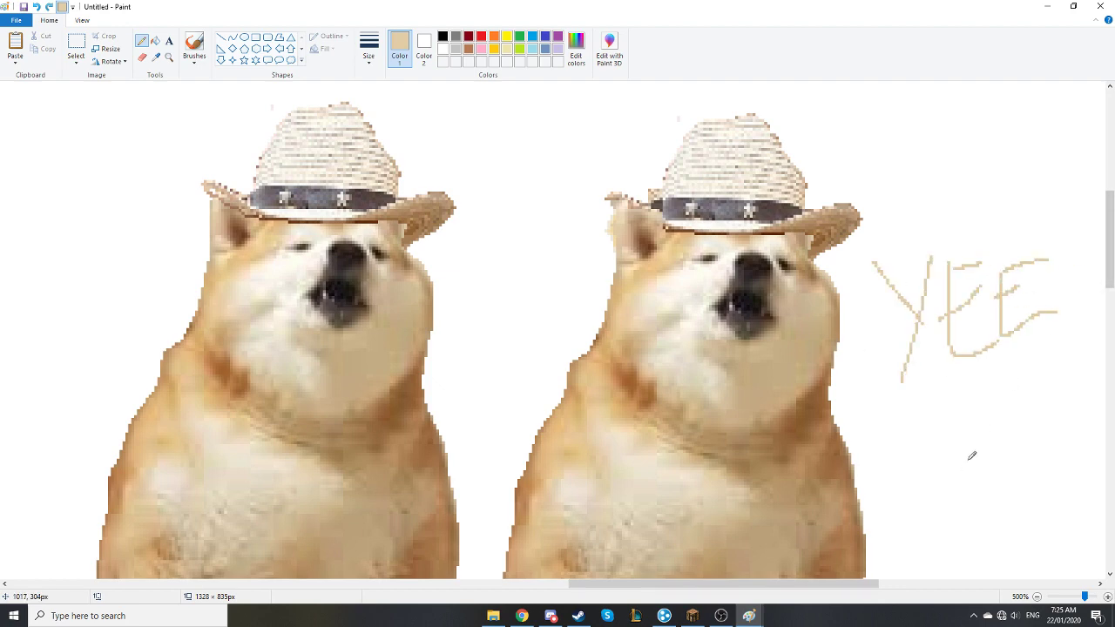
{"action": "key", "text": "ctrl+z"}
{"action": "key", "text": "ctrl+z"}
{"action": "key", "text": "ctrl+z"}
{"action": "key", "text": "ctrl+z"}
{"action": "key", "text": "ctrl+z"}
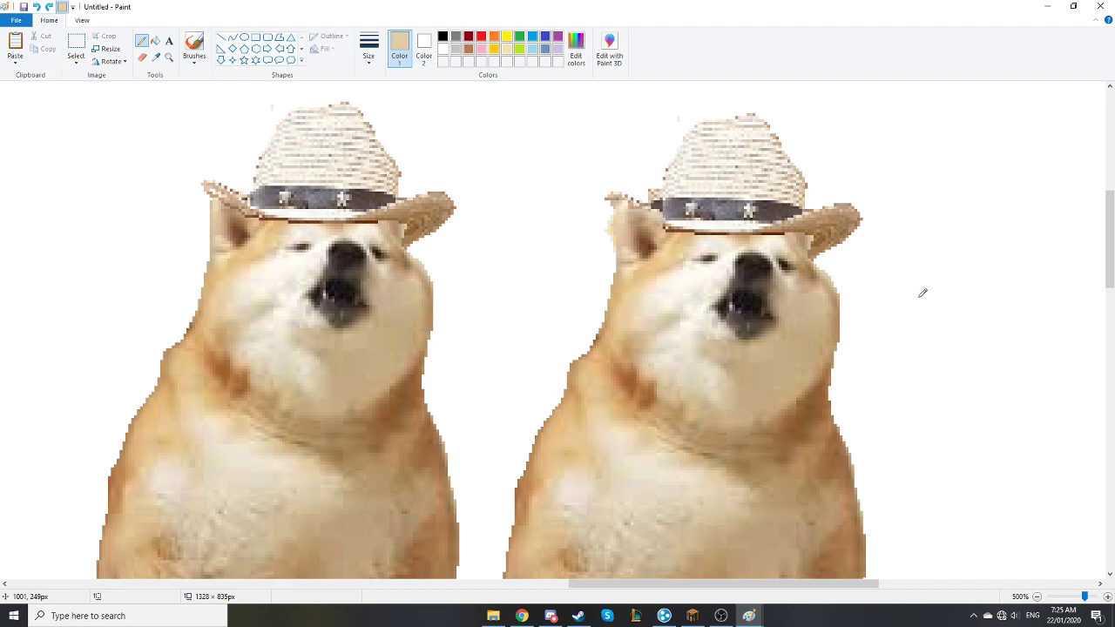
Handwrite "ARE U FUCKING KIDDING ME?" over five lines in tan Pencil beside the rightmost shiba.
{"action": "left_click_drag", "start_coordinate": [925, 117], "coordinate": [887, 225]}
{"action": "left_click_drag", "start_coordinate": [927, 139], "coordinate": [941, 202]}
{"action": "mouse_move", "coordinate": [909, 174]}
{"action": "left_mouse_down"}
{"action": "mouse_move", "coordinate": [952, 162]}
{"action": "mouse_move", "coordinate": [964, 200]}
{"action": "left_mouse_up"}
{"action": "mouse_move", "coordinate": [992, 149]}
{"action": "left_mouse_down"}
{"action": "mouse_move", "coordinate": [967, 170]}
{"action": "mouse_move", "coordinate": [1013, 202]}
{"action": "mouse_move", "coordinate": [968, 168]}
{"action": "left_mouse_up"}
{"action": "mouse_move", "coordinate": [1009, 146]}
{"action": "left_mouse_down"}
{"action": "mouse_move", "coordinate": [1036, 195]}
{"action": "mouse_move", "coordinate": [1062, 181]}
{"action": "left_mouse_up"}
{"action": "mouse_move", "coordinate": [1030, 170]}
{"action": "left_mouse_down"}
{"action": "mouse_move", "coordinate": [1057, 144]}
{"action": "mouse_move", "coordinate": [1062, 157]}
{"action": "left_mouse_up"}
{"action": "left_click_drag", "start_coordinate": [912, 244], "coordinate": [953, 230]}
{"action": "mouse_move", "coordinate": [908, 324]}
{"action": "left_mouse_down"}
{"action": "mouse_move", "coordinate": [910, 369]}
{"action": "mouse_move", "coordinate": [967, 320]}
{"action": "left_mouse_up"}
{"action": "mouse_move", "coordinate": [911, 348]}
{"action": "left_mouse_down"}
{"action": "mouse_move", "coordinate": [961, 325]}
{"action": "mouse_move", "coordinate": [945, 346]}
{"action": "mouse_move", "coordinate": [955, 354]}
{"action": "mouse_move", "coordinate": [1020, 373]}
{"action": "mouse_move", "coordinate": [1032, 334]}
{"action": "mouse_move", "coordinate": [1037, 371]}
{"action": "left_mouse_up"}
{"action": "mouse_move", "coordinate": [1043, 332]}
{"action": "left_mouse_down"}
{"action": "mouse_move", "coordinate": [1042, 372]}
{"action": "mouse_move", "coordinate": [1056, 343]}
{"action": "left_mouse_up"}
{"action": "mouse_move", "coordinate": [1061, 339]}
{"action": "left_mouse_down"}
{"action": "mouse_move", "coordinate": [1050, 375]}
{"action": "mouse_move", "coordinate": [1080, 373]}
{"action": "mouse_move", "coordinate": [1103, 340]}
{"action": "mouse_move", "coordinate": [1104, 392]}
{"action": "left_mouse_up"}
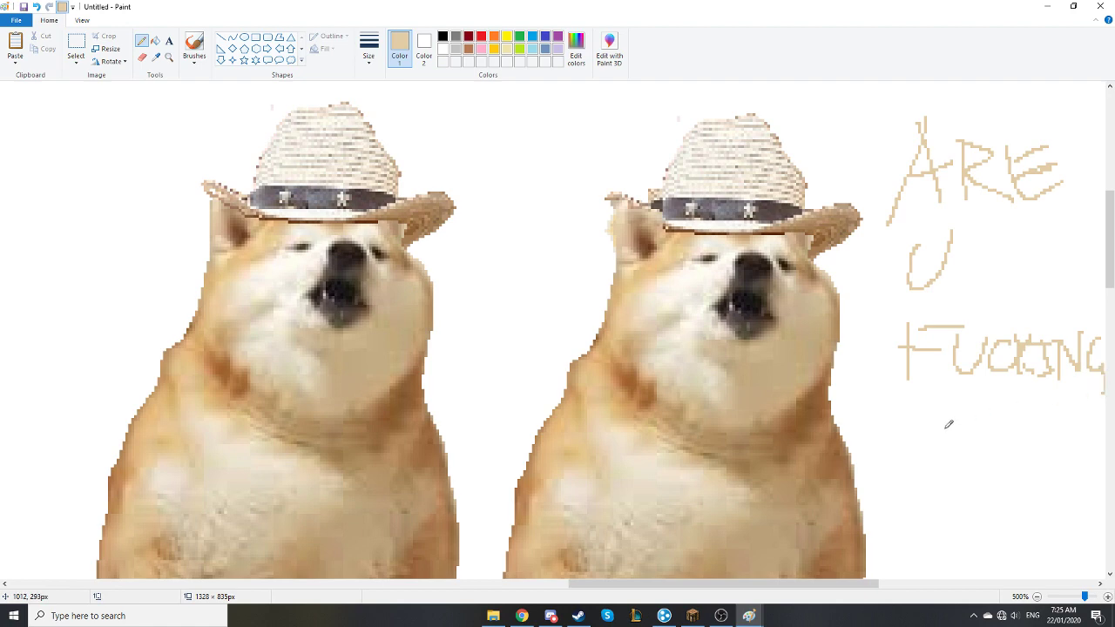
{"action": "mouse_move", "coordinate": [895, 411]}
{"action": "left_mouse_down"}
{"action": "mouse_move", "coordinate": [889, 447]}
{"action": "mouse_move", "coordinate": [901, 432]}
{"action": "mouse_move", "coordinate": [920, 476]}
{"action": "left_mouse_up"}
{"action": "mouse_move", "coordinate": [937, 425]}
{"action": "left_mouse_down"}
{"action": "mouse_move", "coordinate": [932, 475]}
{"action": "mouse_move", "coordinate": [953, 467]}
{"action": "left_mouse_up"}
{"action": "mouse_move", "coordinate": [916, 428]}
{"action": "left_mouse_down"}
{"action": "mouse_move", "coordinate": [961, 435]}
{"action": "mouse_move", "coordinate": [962, 475]}
{"action": "left_mouse_up"}
{"action": "mouse_move", "coordinate": [962, 432]}
{"action": "left_mouse_down"}
{"action": "mouse_move", "coordinate": [961, 469]}
{"action": "mouse_move", "coordinate": [984, 447]}
{"action": "mouse_move", "coordinate": [992, 461]}
{"action": "mouse_move", "coordinate": [1014, 456]}
{"action": "mouse_move", "coordinate": [1021, 481]}
{"action": "left_mouse_up"}
{"action": "mouse_move", "coordinate": [1015, 481]}
{"action": "left_mouse_down"}
{"action": "mouse_move", "coordinate": [1047, 479]}
{"action": "mouse_move", "coordinate": [1034, 448]}
{"action": "left_mouse_up"}
{"action": "mouse_move", "coordinate": [1045, 454]}
{"action": "left_mouse_down"}
{"action": "mouse_move", "coordinate": [1047, 486]}
{"action": "mouse_move", "coordinate": [1068, 452]}
{"action": "left_mouse_up"}
{"action": "mouse_move", "coordinate": [1068, 453]}
{"action": "left_mouse_down"}
{"action": "mouse_move", "coordinate": [1082, 448]}
{"action": "mouse_move", "coordinate": [1092, 492]}
{"action": "left_mouse_up"}
{"action": "mouse_move", "coordinate": [948, 563]}
{"action": "left_mouse_down"}
{"action": "mouse_move", "coordinate": [984, 523]}
{"action": "mouse_move", "coordinate": [999, 535]}
{"action": "left_mouse_up"}
{"action": "left_click_drag", "start_coordinate": [1000, 523], "coordinate": [1017, 564]}
{"action": "mouse_move", "coordinate": [1030, 531]}
{"action": "left_mouse_down"}
{"action": "mouse_move", "coordinate": [1031, 565]}
{"action": "mouse_move", "coordinate": [1064, 568]}
{"action": "left_mouse_up"}
{"action": "left_click_drag", "start_coordinate": [1033, 552], "coordinate": [1080, 537]}
{"action": "left_click_drag", "start_coordinate": [1065, 524], "coordinate": [1084, 554]}
{"action": "left_click_drag", "start_coordinate": [1076, 545], "coordinate": [1089, 572]}
Undo every stroke of the five-line handwritten message beside the rightmost shiba.
{"action": "key", "text": "ctrl+z"}
{"action": "key", "text": "ctrl+z"}
{"action": "key", "text": "ctrl+z"}
{"action": "key", "text": "ctrl+z"}
{"action": "key", "text": "ctrl+z"}
{"action": "key", "text": "ctrl+z"}
{"action": "key", "text": "ctrl+z"}
{"action": "key", "text": "ctrl+z"}
{"action": "key", "text": "ctrl+z"}
{"action": "key", "text": "ctrl+z"}
{"action": "key", "text": "ctrl+z"}
{"action": "key", "text": "ctrl+z"}
{"action": "key", "text": "ctrl+z"}
{"action": "key", "text": "ctrl+z"}
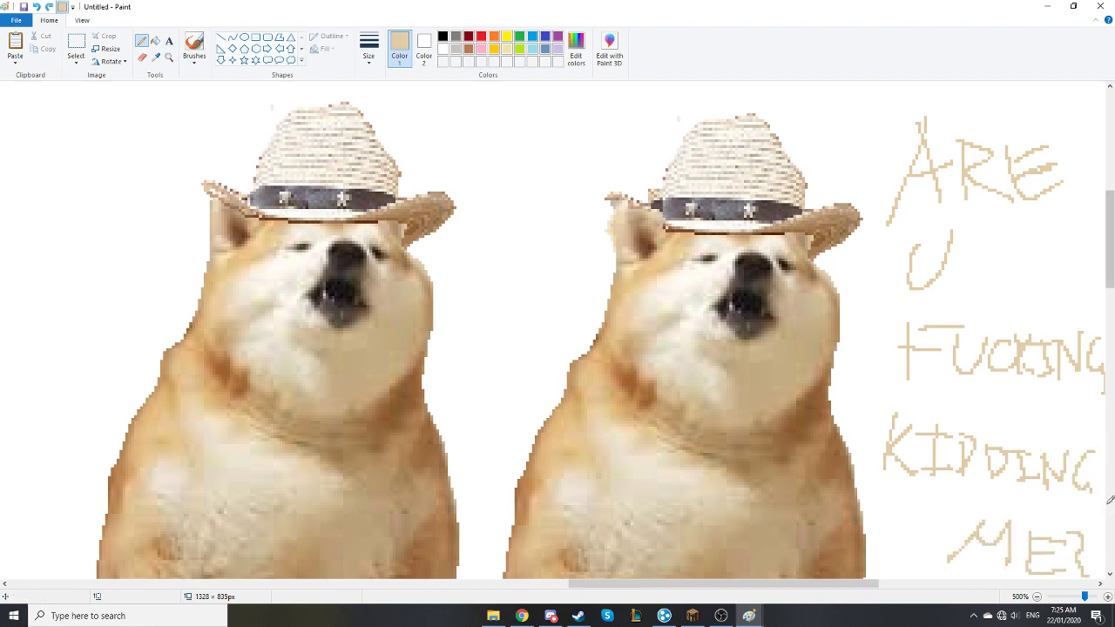
{"action": "key", "text": "ctrl+z"}
{"action": "key", "text": "ctrl+z"}
{"action": "key", "text": "ctrl+z"}
{"action": "key", "text": "ctrl+z"}
{"action": "key", "text": "ctrl+z"}
{"action": "key", "text": "ctrl+z"}
{"action": "key", "text": "ctrl+z"}
{"action": "key", "text": "ctrl+z"}
{"action": "key", "text": "ctrl+z"}
{"action": "key", "text": "ctrl+z"}
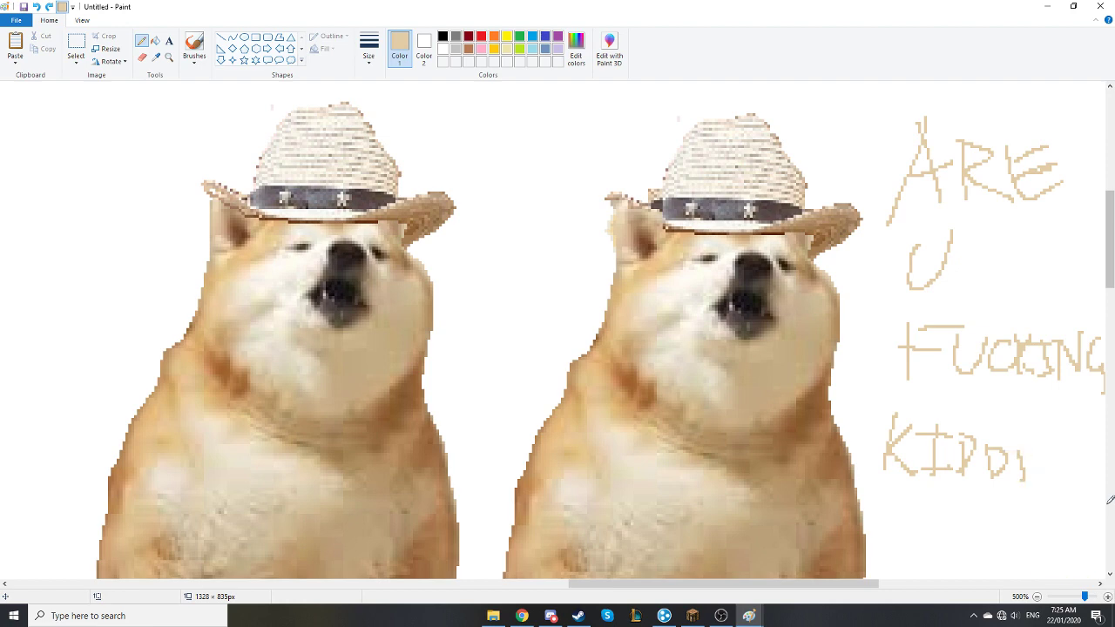
{"action": "key", "text": "ctrl+z"}
{"action": "key", "text": "ctrl+z"}
{"action": "key", "text": "ctrl+z"}
{"action": "key", "text": "ctrl+z"}
{"action": "key", "text": "ctrl+z"}
{"action": "key", "text": "ctrl+z"}
{"action": "key", "text": "ctrl+z"}
{"action": "key", "text": "ctrl+z"}
{"action": "key", "text": "ctrl+z"}
{"action": "key", "text": "ctrl+z"}
{"action": "key", "text": "ctrl+z"}
{"action": "key", "text": "ctrl+z"}
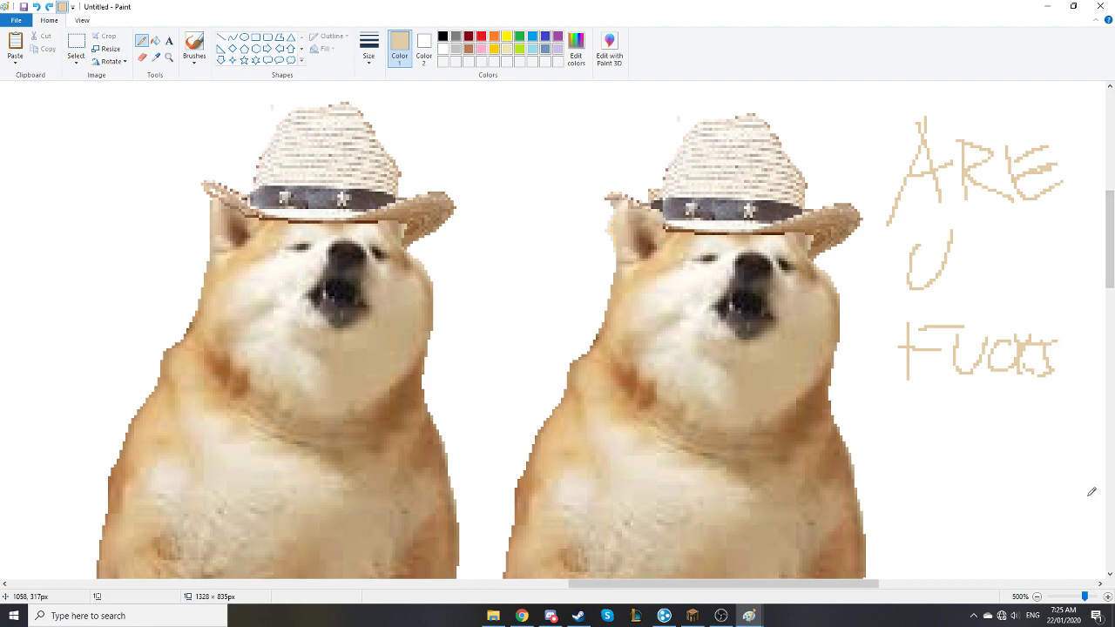
{"action": "key", "text": "ctrl+z"}
{"action": "key", "text": "ctrl+z"}
{"action": "key", "text": "ctrl+z"}
{"action": "key", "text": "ctrl+z"}
{"action": "key", "text": "ctrl+z"}
{"action": "key", "text": "ctrl+z"}
{"action": "key", "text": "ctrl+z"}
{"action": "key", "text": "ctrl+z"}
{"action": "key", "text": "ctrl+z"}
{"action": "key", "text": "ctrl+z"}
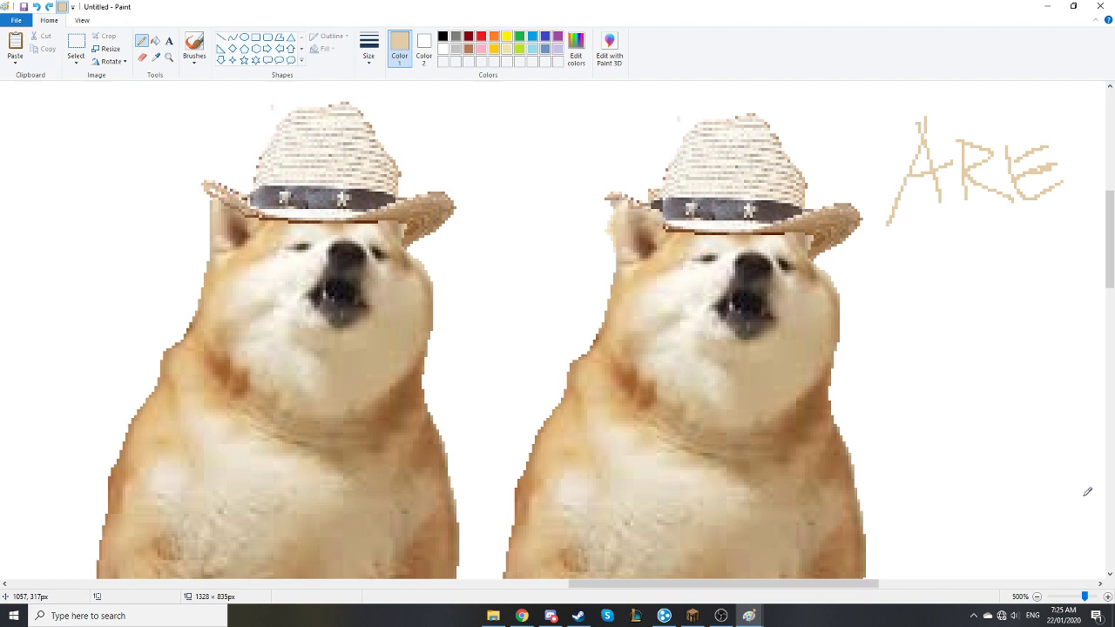
{"action": "key", "text": "ctrl+z"}
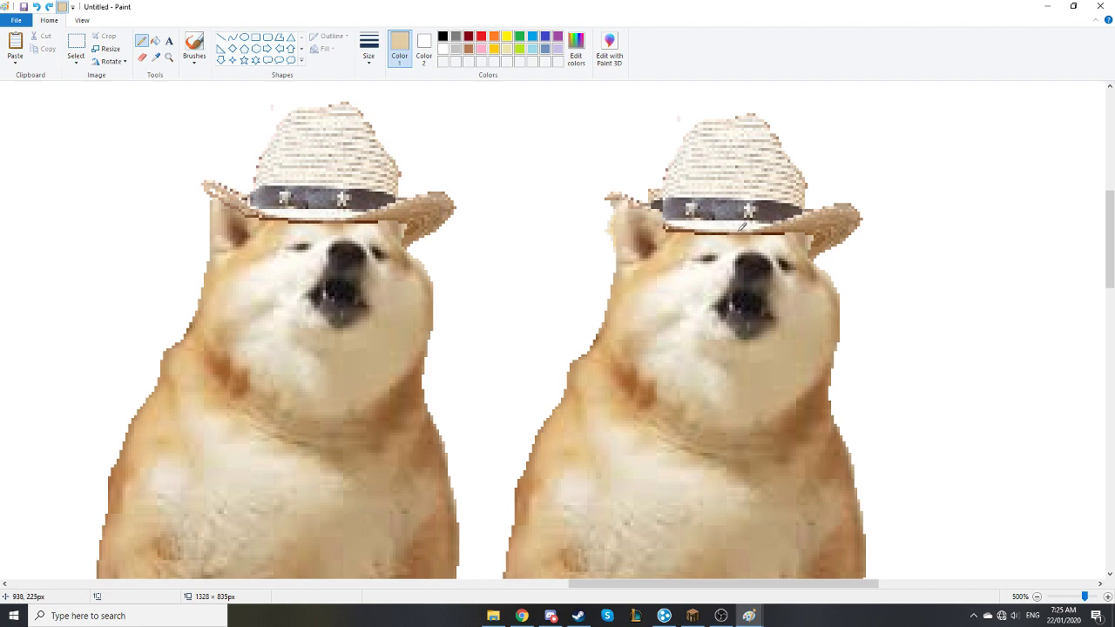
Start a text box in the blank area below the shibas and set the text colour to black.
{"action": "scroll", "coordinate": [520, 202], "scroll_direction": "down", "scroll_amount": 1}
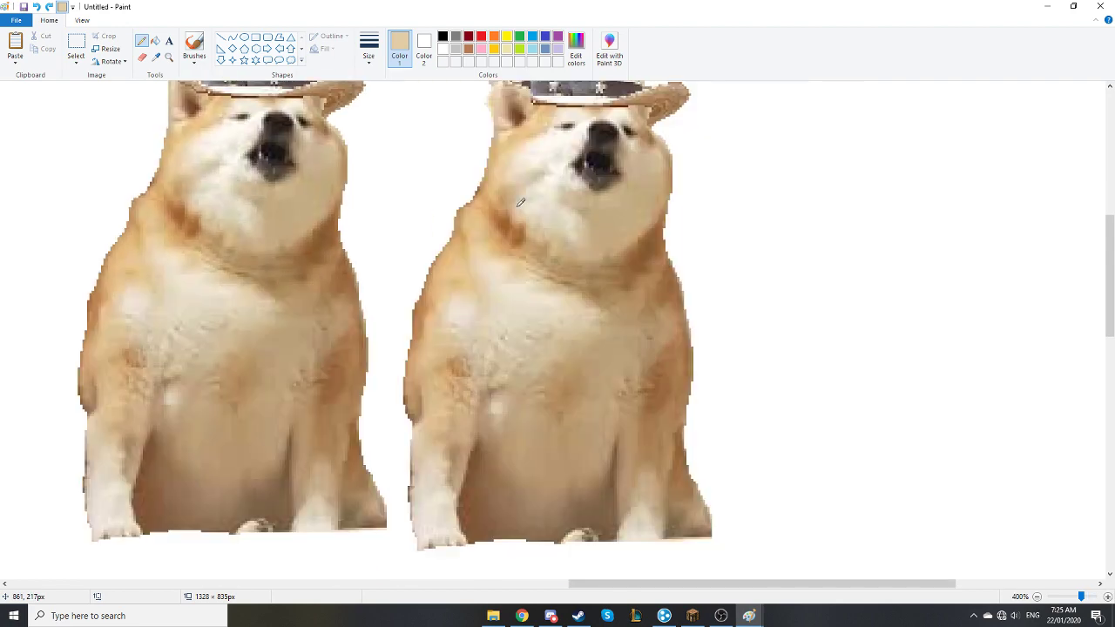
{"action": "scroll", "coordinate": [520, 202], "scroll_direction": "down", "scroll_amount": 3}
{"action": "left_click", "coordinate": [169, 40]}
{"action": "left_click", "coordinate": [407, 385]}
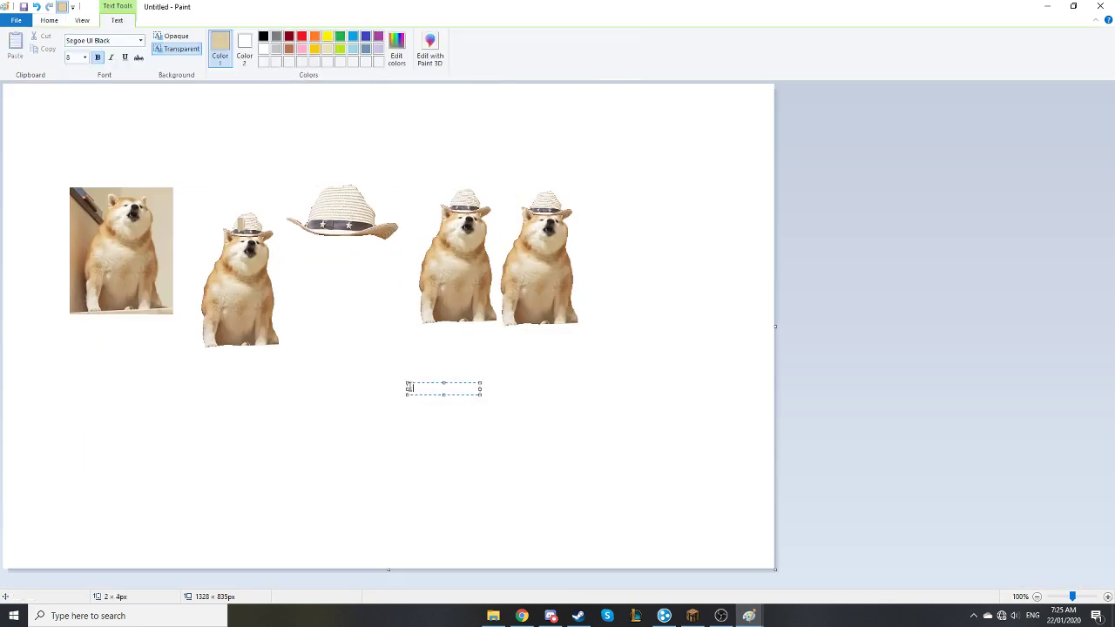
{"action": "key", "text": "ctrl+a"}
{"action": "key", "text": "BackSpace"}
{"action": "left_click", "coordinate": [263, 36]}
Try the text "goodbye" at size 24 in the narrow text box, and discard it.
{"action": "type", "text": "goodbye guy"}
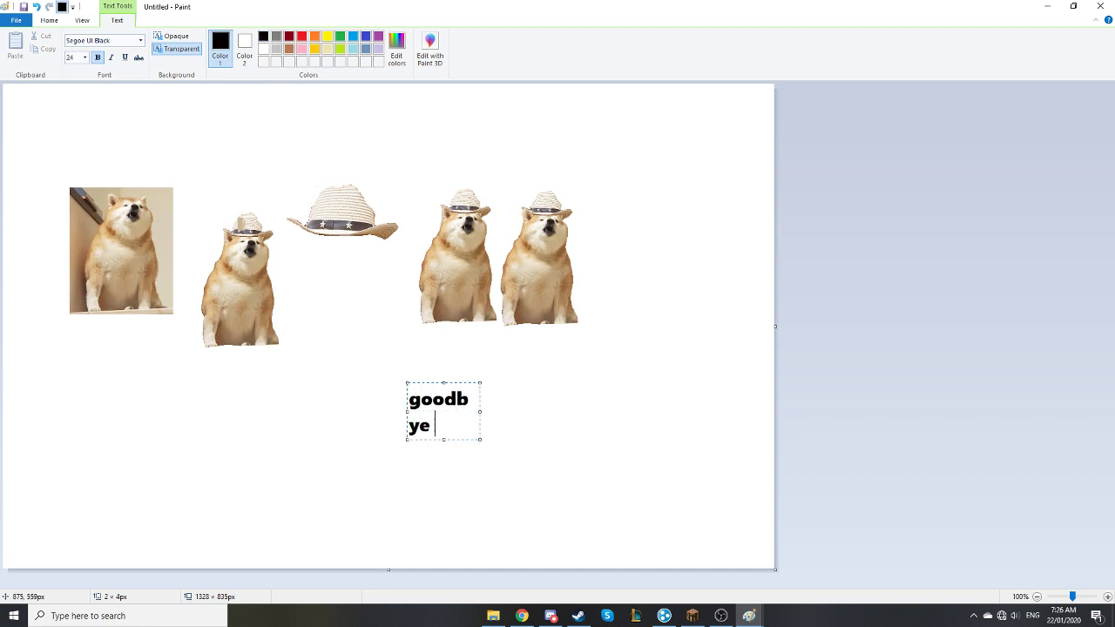
{"action": "key", "text": "ctrl+a"}
{"action": "key", "text": "BackSpace"}
{"action": "left_click", "coordinate": [480, 442]}
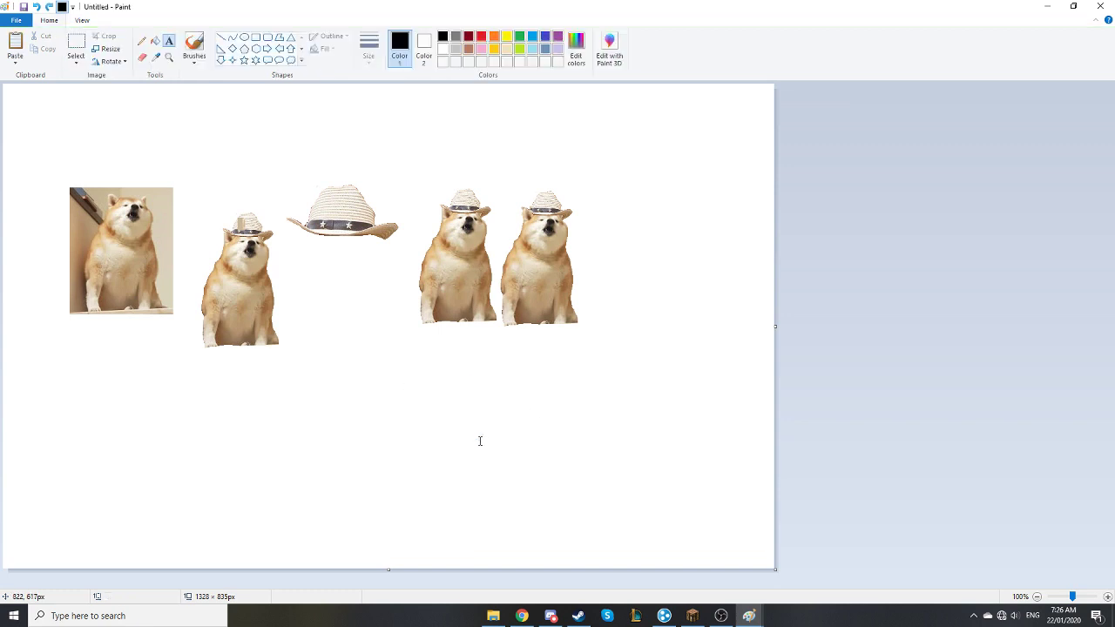
Create a large text box about 691 × 387 px below the two rightmost shibas.
{"action": "left_click", "coordinate": [324, 319]}
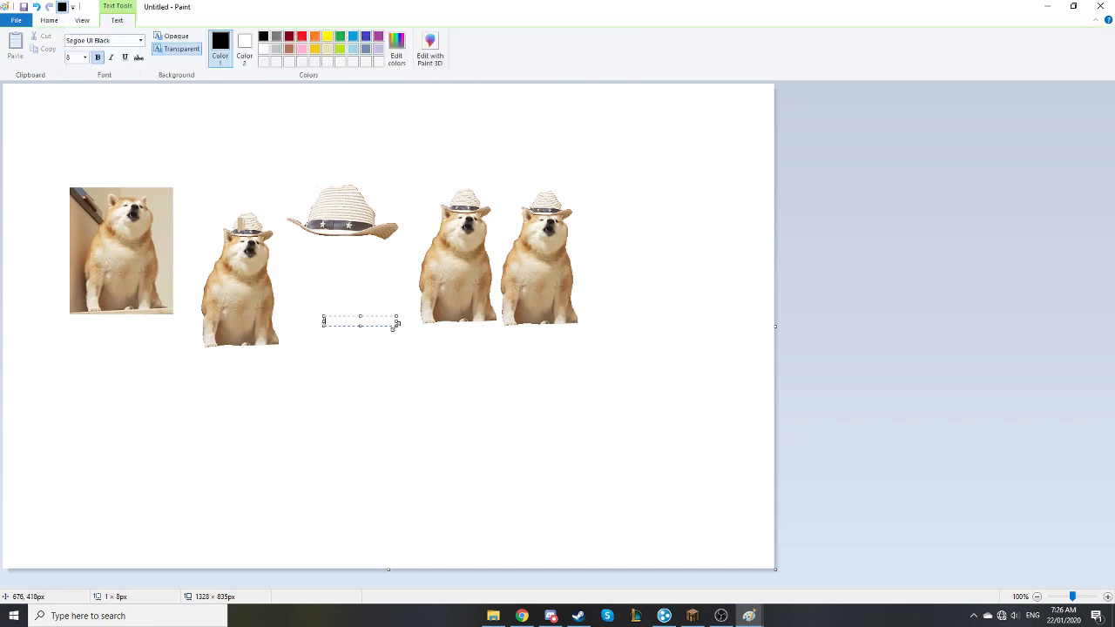
{"action": "left_click_drag", "start_coordinate": [397, 327], "coordinate": [722, 538]}
{"action": "left_click_drag", "start_coordinate": [597, 314], "coordinate": [601, 334]}
Try the text "goo" at size 100 in the large text box, and clear it.
{"action": "type", "text": "goo"}
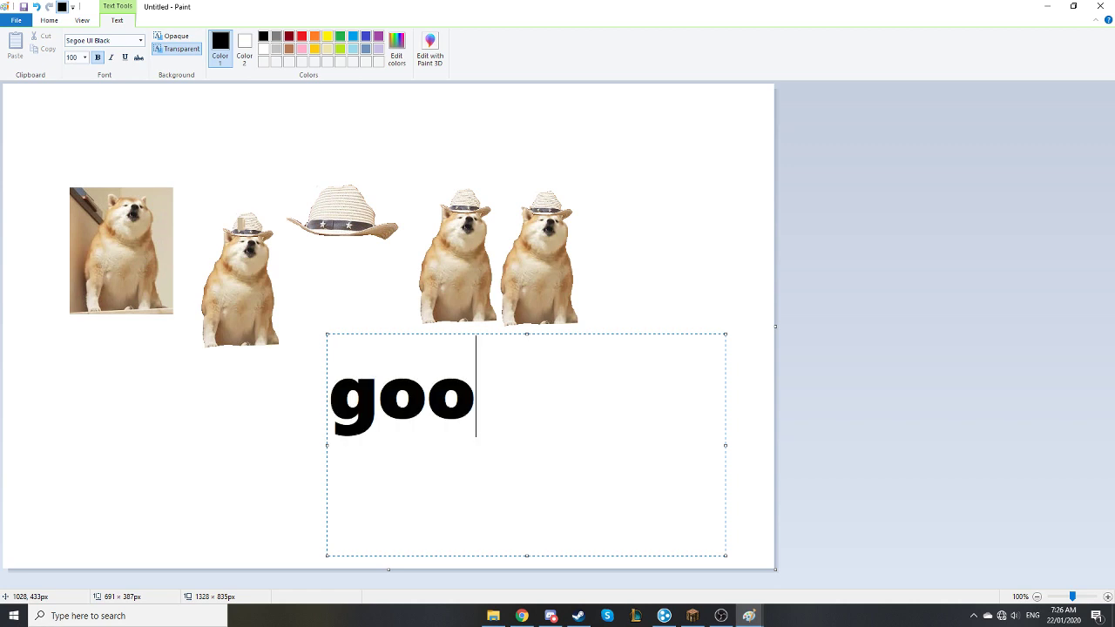
{"action": "key", "text": "ctrl+a"}
{"action": "key", "text": "BackSpace"}
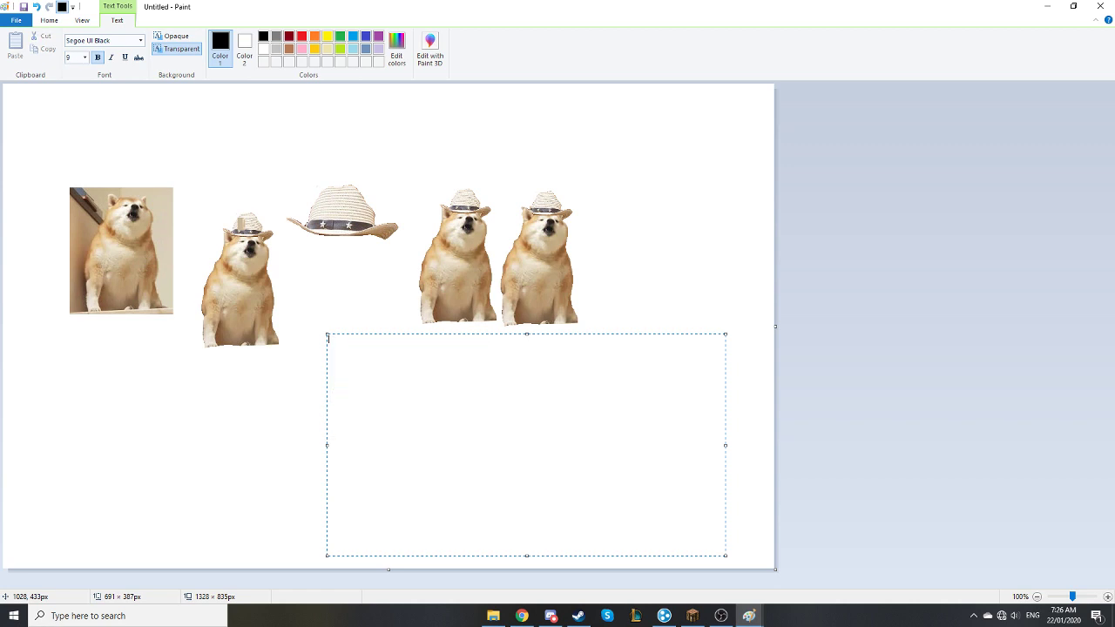
Write "goodbye guys hope you enjoyed the video ! will" at size 20 in the large text box.
{"action": "type", "text": "goodbye g"}
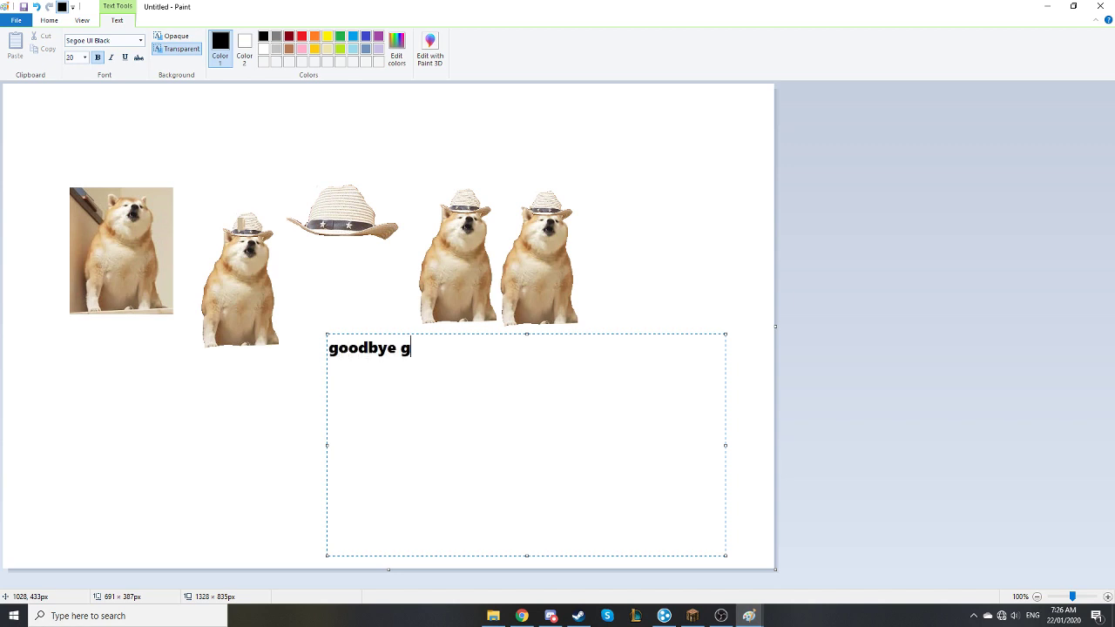
{"action": "type", "text": "uys hope you enjoyed"}
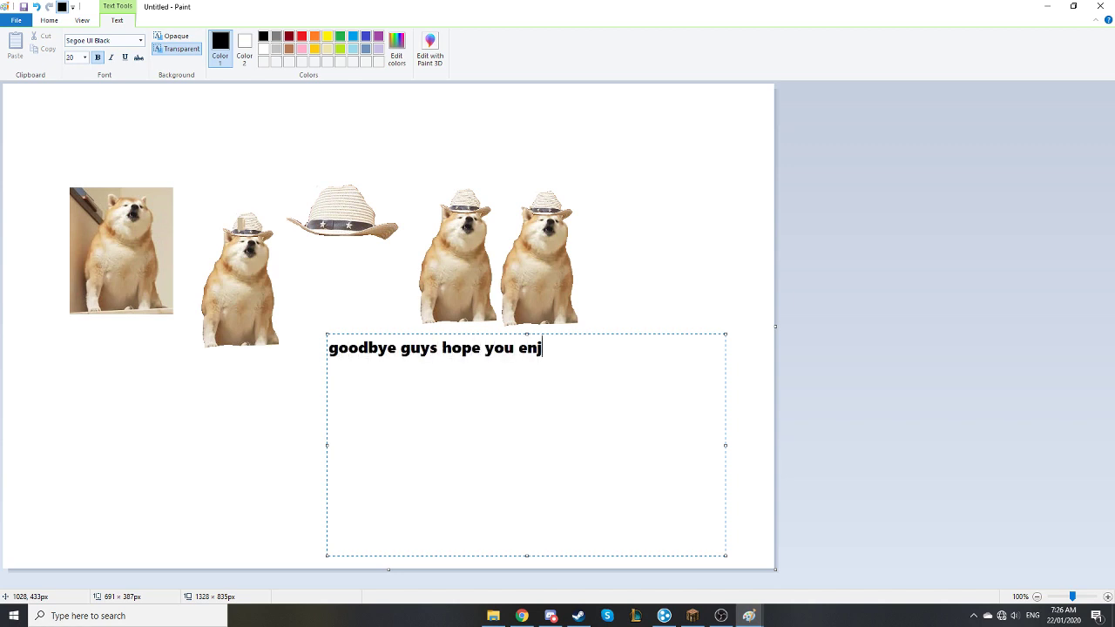
{"action": "key", "text": "BackSpace"}
{"action": "type", "text": "ed the video ! willm"}
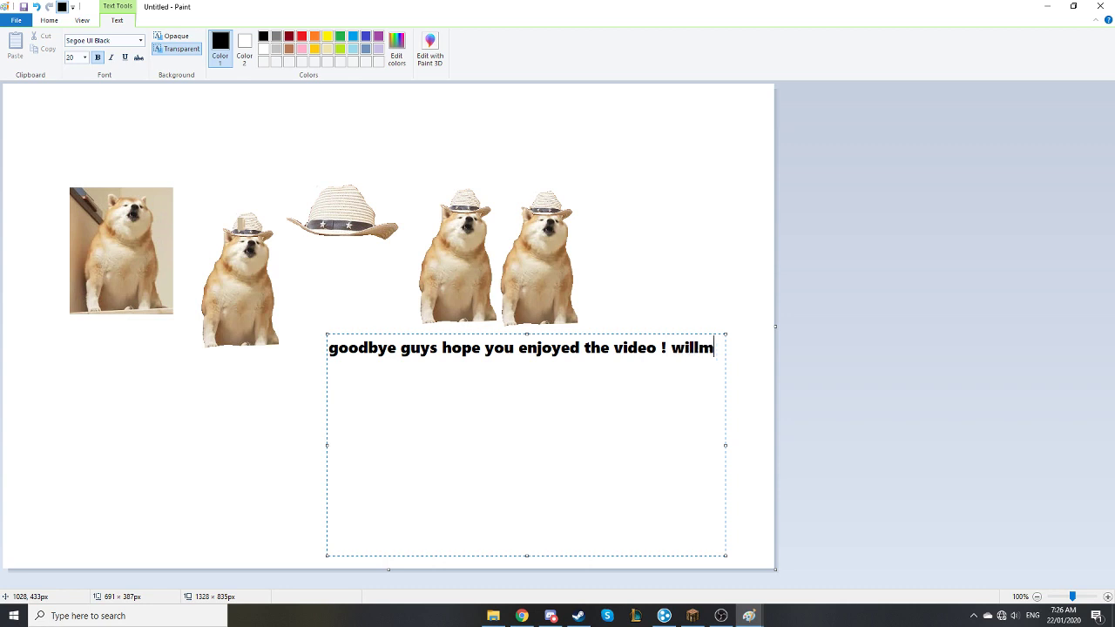
{"action": "key", "text": "BackSpace"}
Continue the message with "make a part 2 if u guys can get this to hit 5 likes !!!!".
{"action": "type", "text": "make a part 2 "}
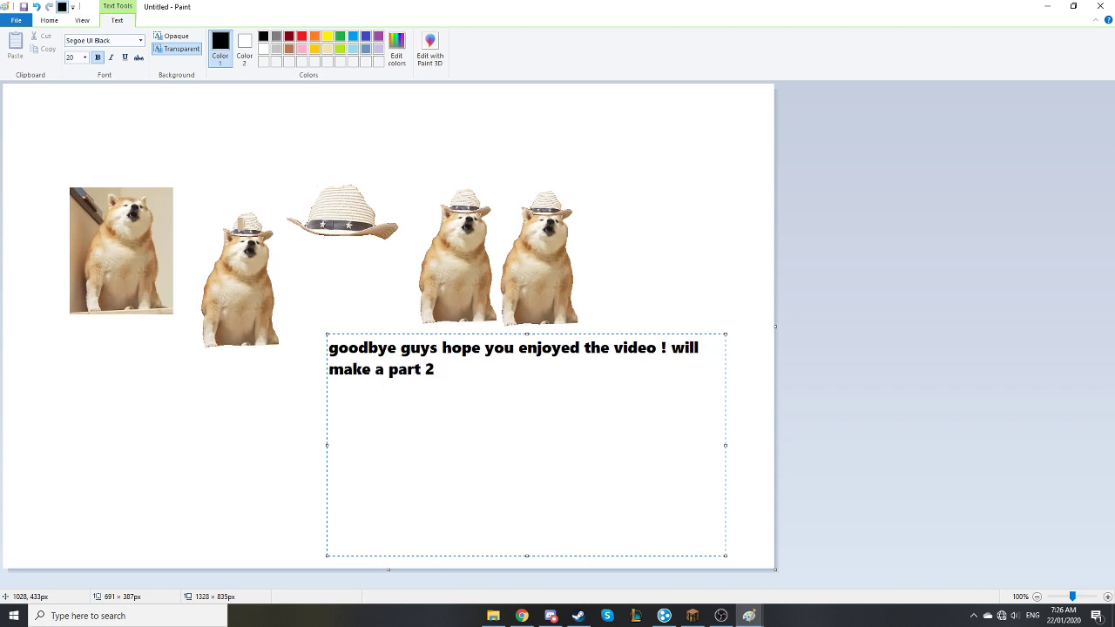
{"action": "type", "text": "if u guys can get "}
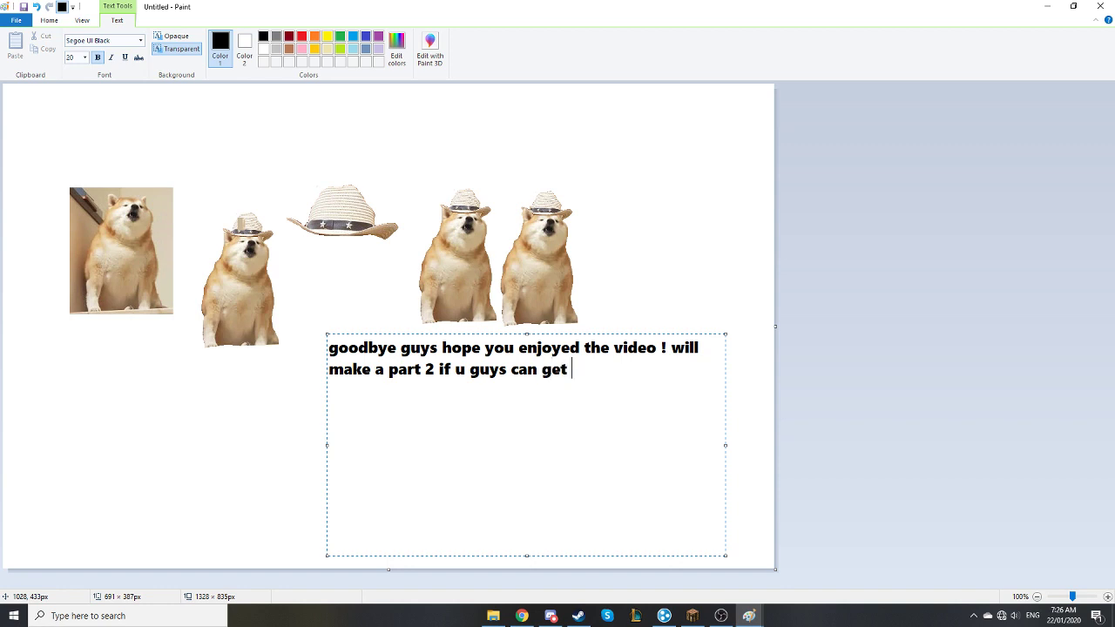
{"action": "type", "text": "this to hit 5 "}
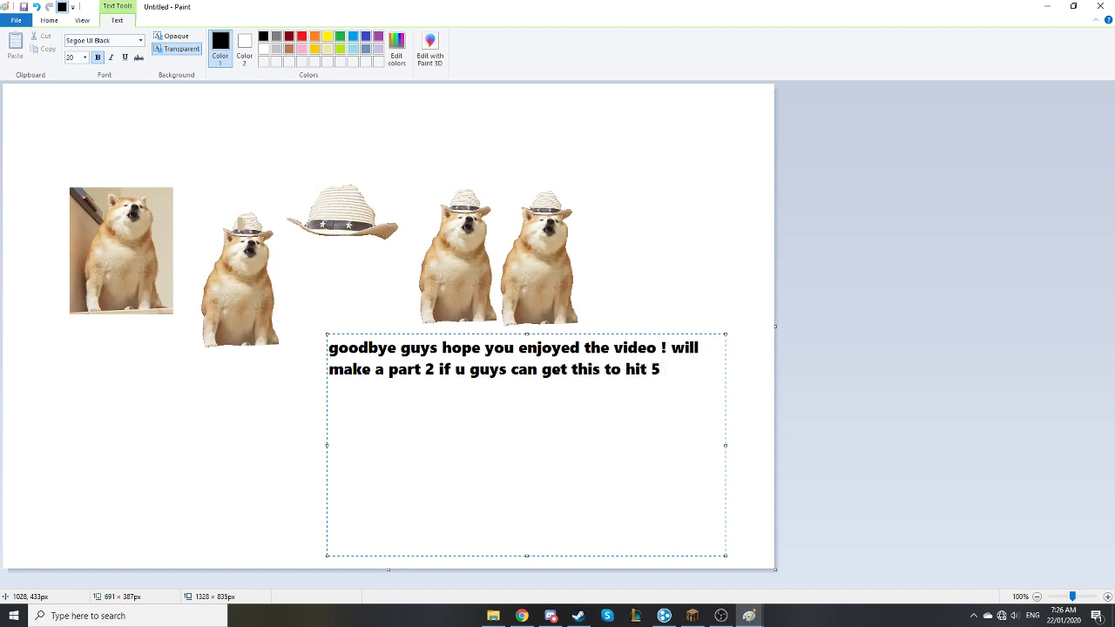
{"action": "type", "text": "views !!!!"}
{"action": "key", "text": "BackSpace"}
{"action": "key", "text": "BackSpace"}
{"action": "key", "text": "BackSpace"}
{"action": "key", "text": "BackSpace"}
{"action": "key", "text": "BackSpace"}
{"action": "key", "text": "BackSpace"}
{"action": "key", "text": "BackSpace"}
{"action": "key", "text": "BackSpace"}
{"action": "key", "text": "BackSpace"}
{"action": "key", "text": "BackSpace"}
{"action": "type", "text": "l;"}
{"action": "key", "text": "BackSpace"}
{"action": "type", "text": "ikes !!!!"}
Add the sign-off "-big sponks 420 xx SPONKLES_A)SLD_ASD_OJPFHFEUFEQHOIJFEOPIJFEOIJFEJIKOHELPME" after a blank line and commit the text to the canvas.
{"action": "key", "text": "Return"}
{"action": "type", "text": "-spo"}
{"action": "key", "text": "BackSpace"}
{"action": "key", "text": "BackSpace"}
{"action": "key", "text": "BackSpace"}
{"action": "type", "text": "big spo"}
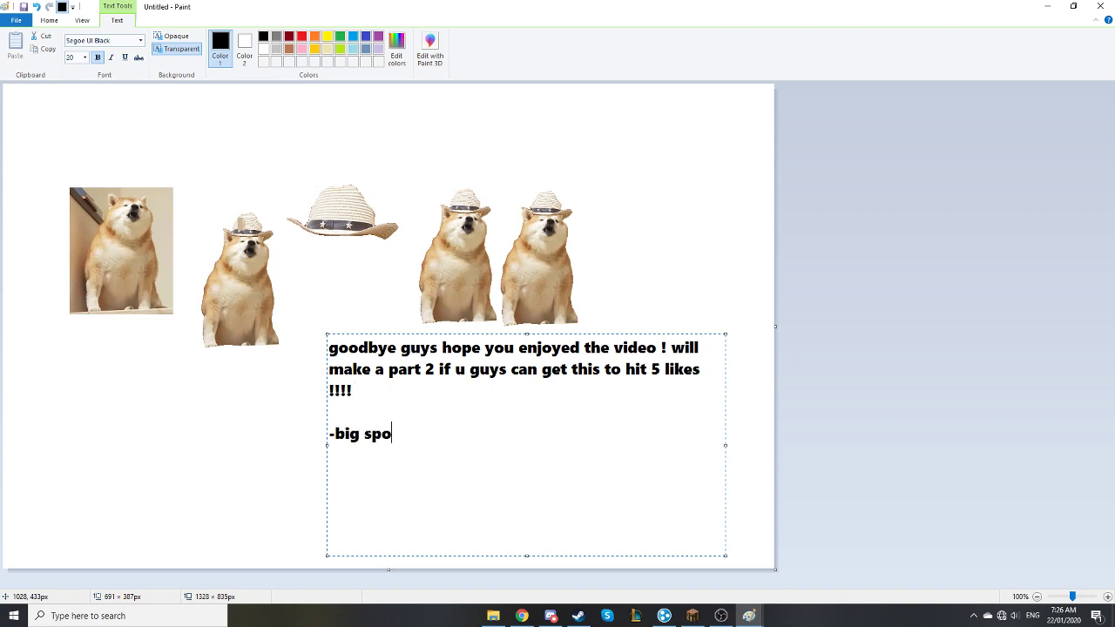
{"action": "type", "text": "nks 420 xx"}
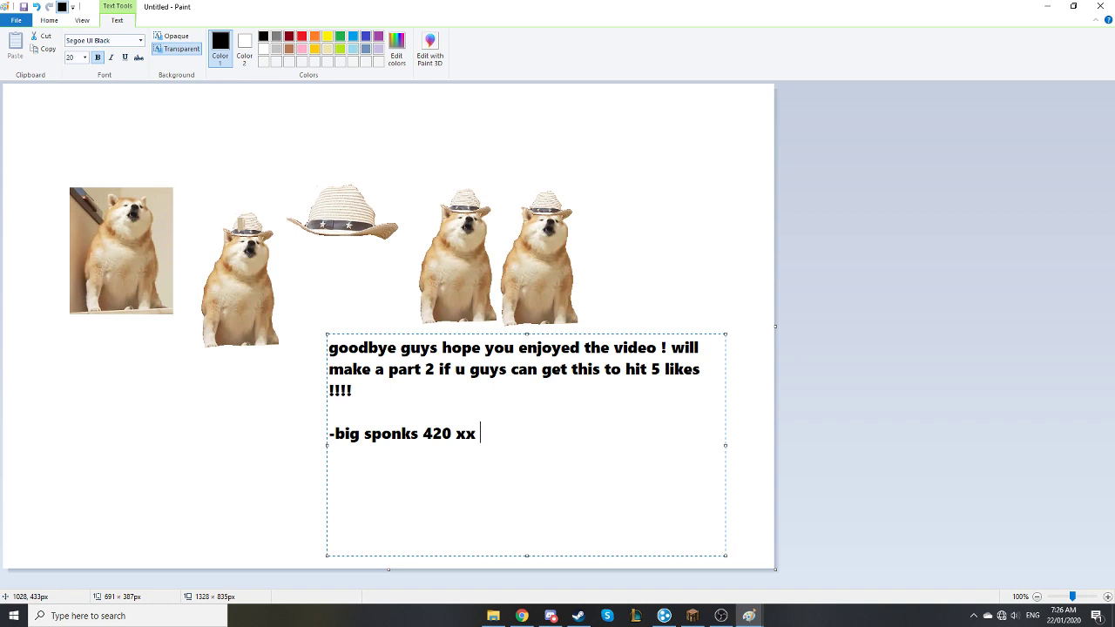
{"action": "type", "text": " SPONKLES_"}
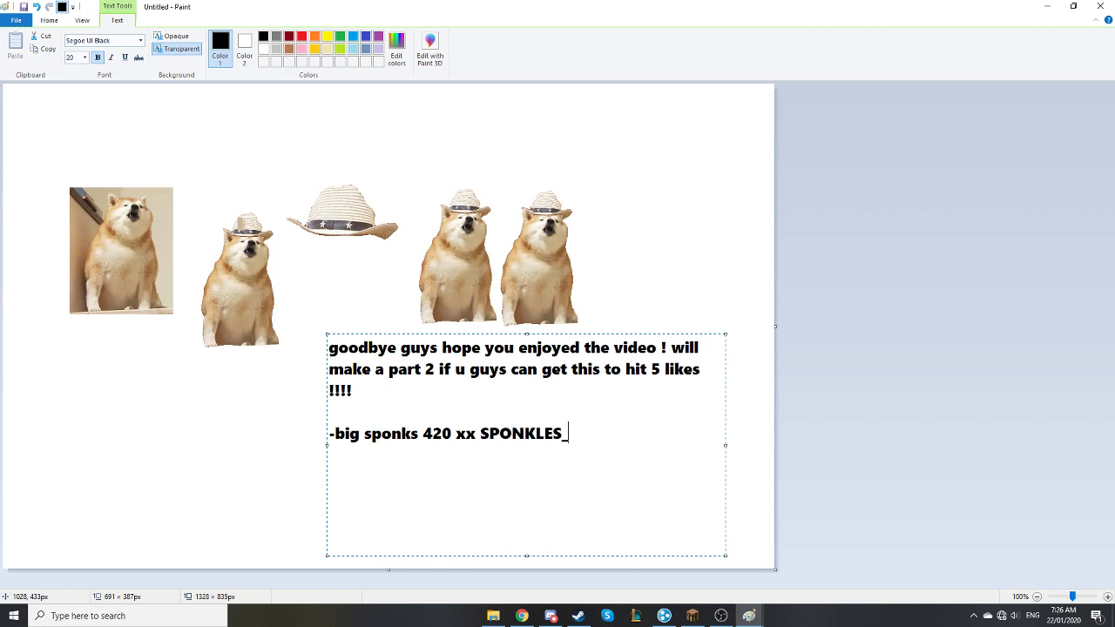
{"action": "type", "text": "A)SLD_ASD_OJPFHFEUFEQHOIJFEOPIJFEOIJFEJIKOHELPME"}
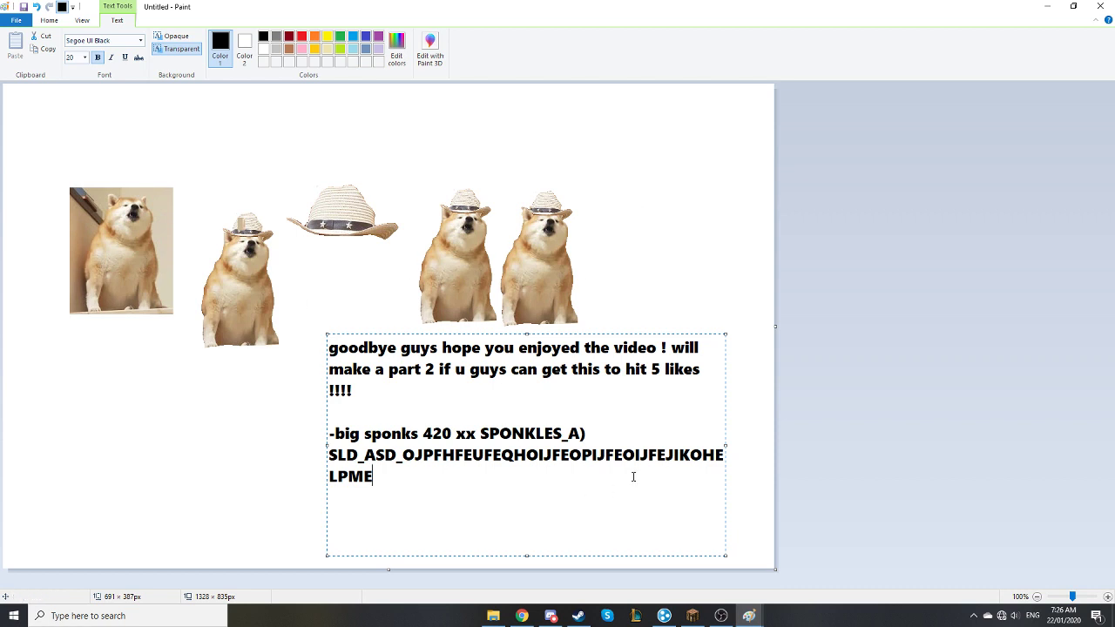
{"action": "left_click", "coordinate": [727, 274]}
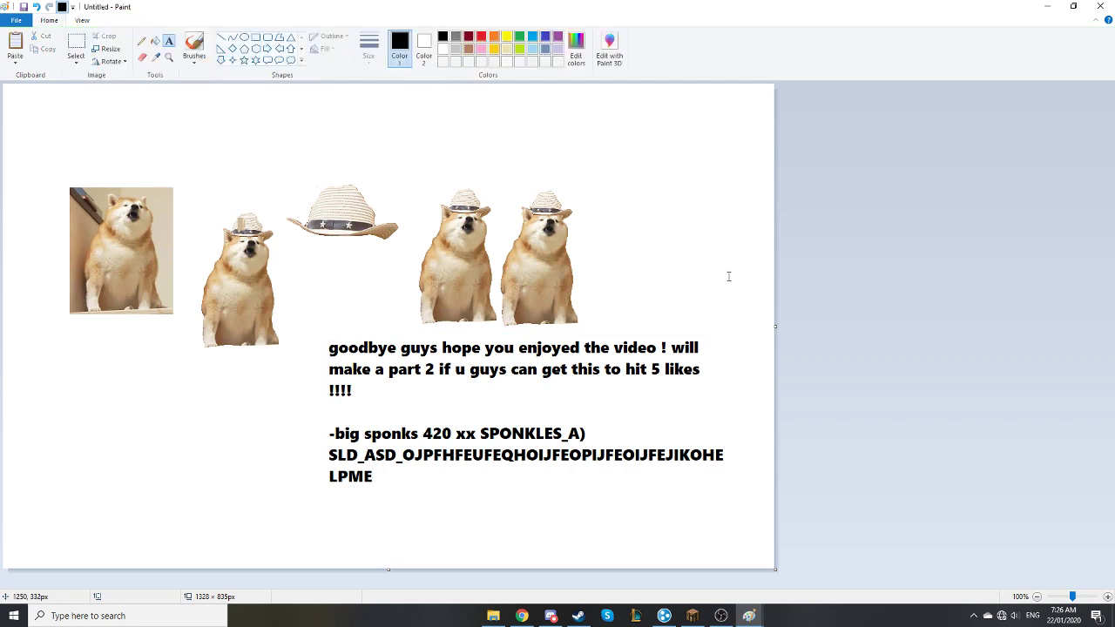